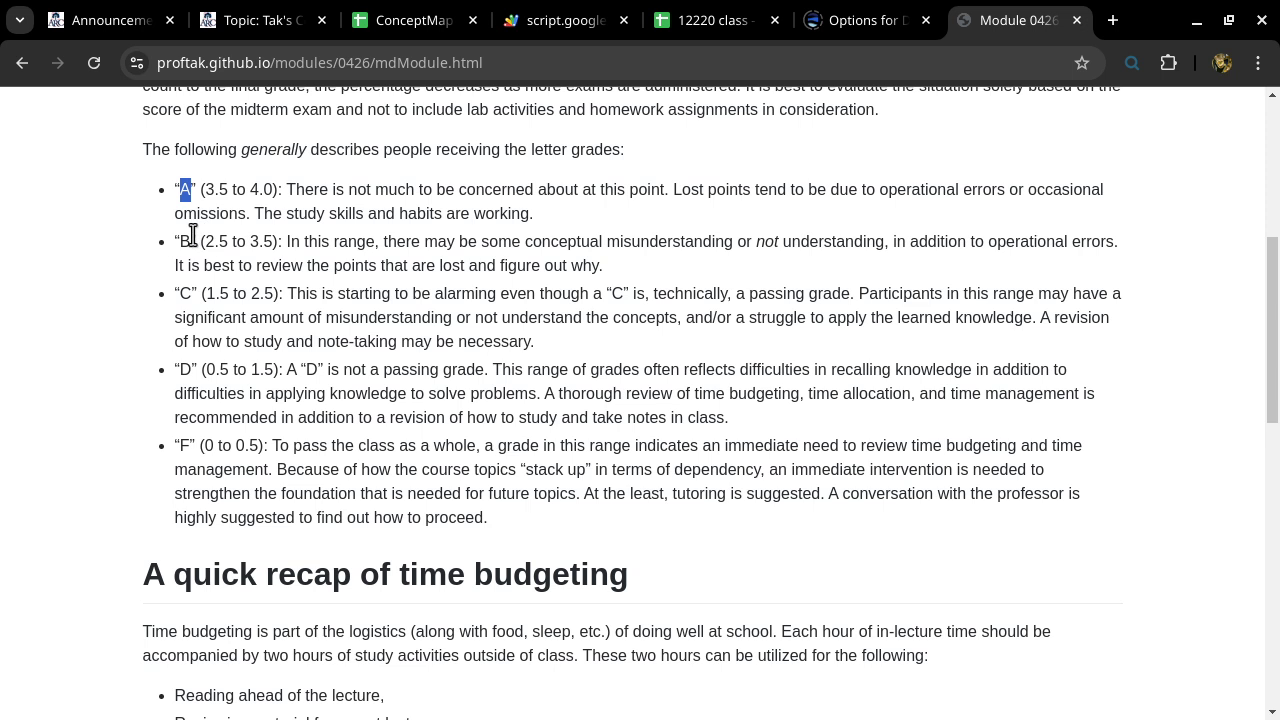
Highlight the letter B in the list of exam grade ranges, and return to the course announcements page
double_click(185, 241)
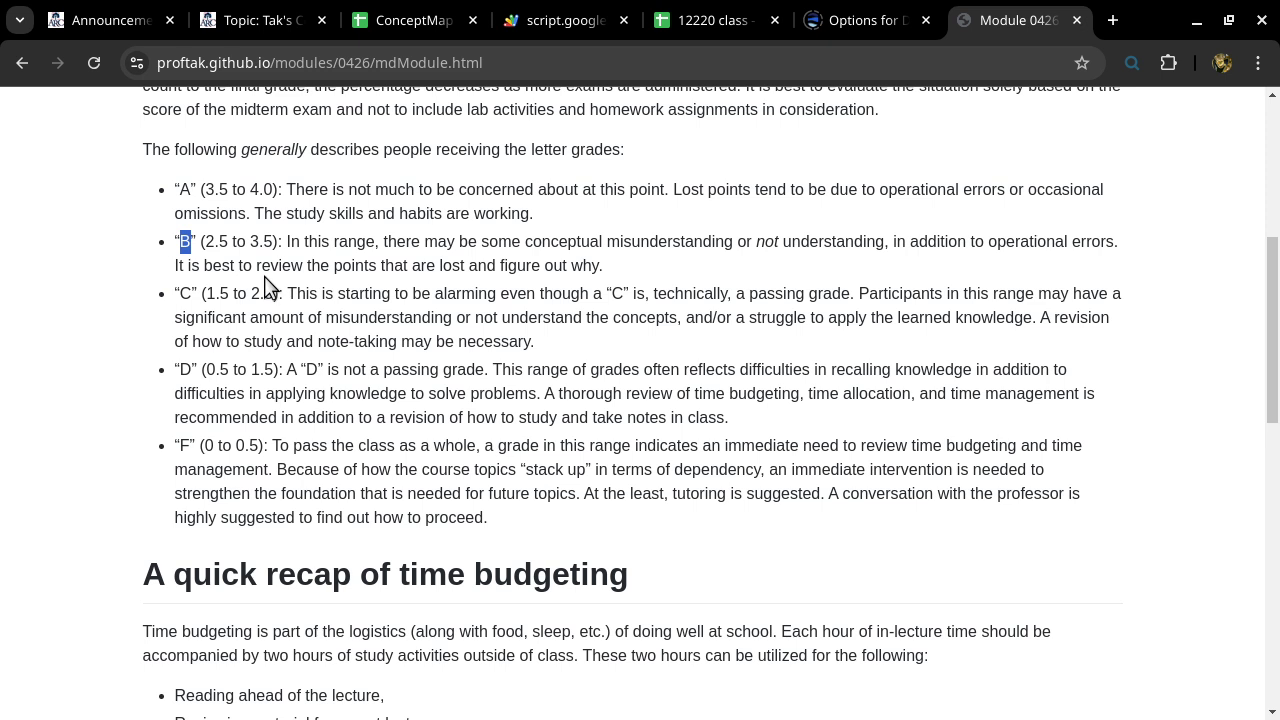
left_click(131, 28)
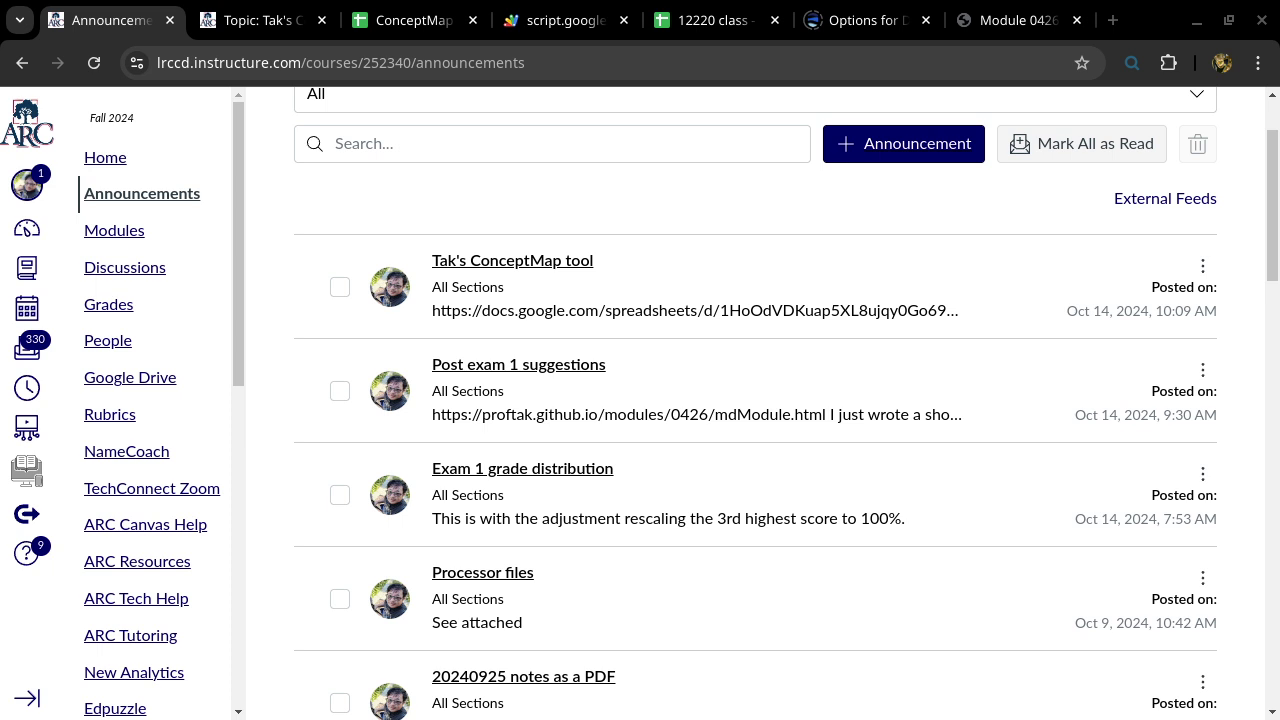
Switch to Logisim and open the recent circuit file processor0004.circ to examine its flags, PC and RAM sections
key("alt+Tab")
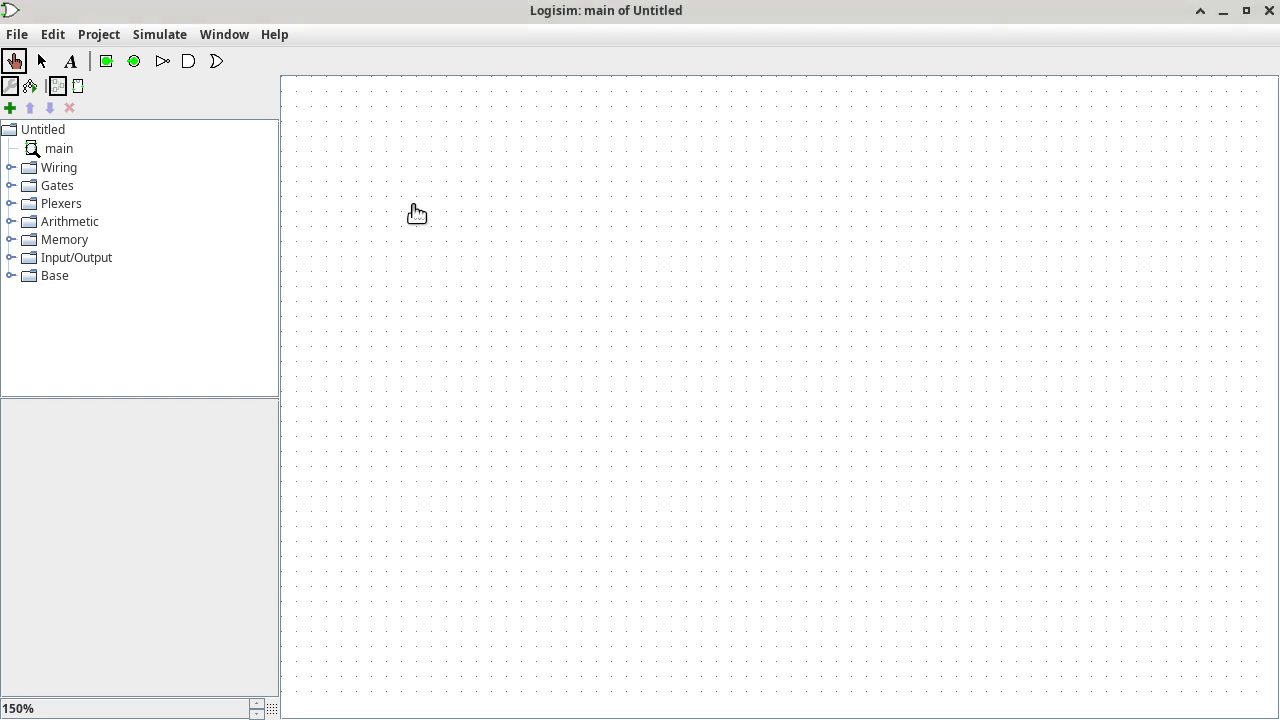
left_click(18, 36)
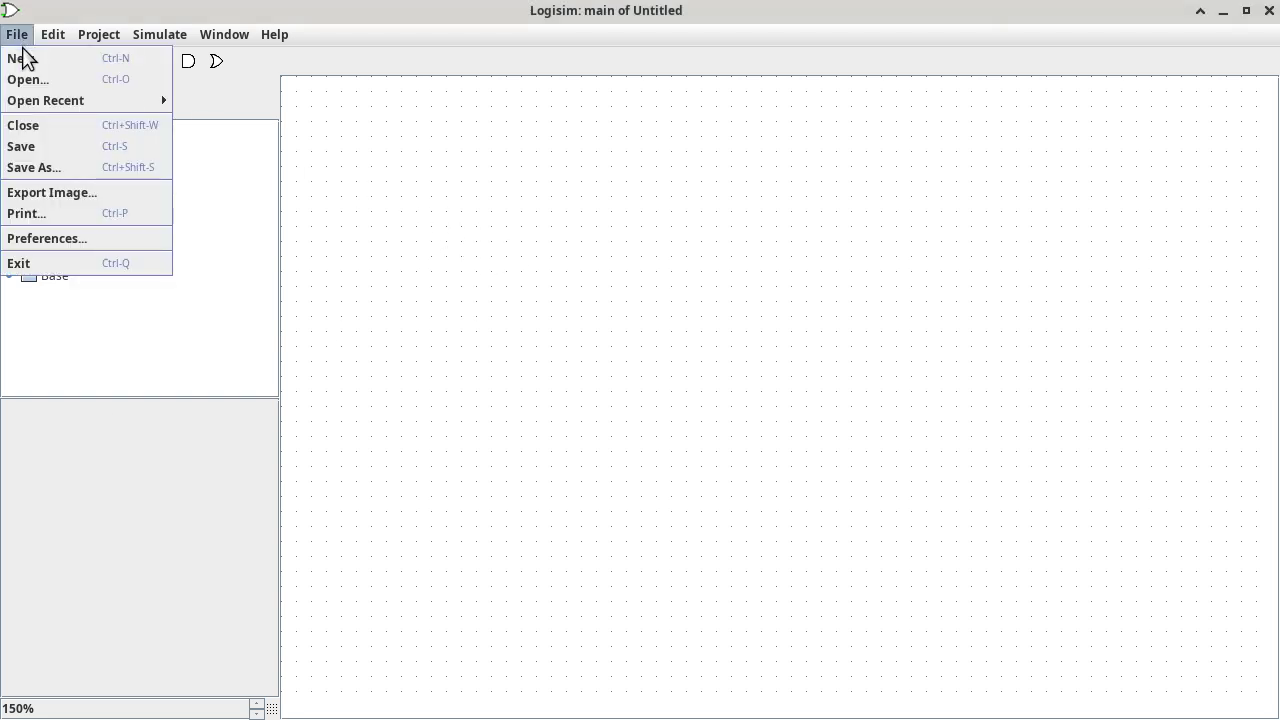
mouse_move(37, 94)
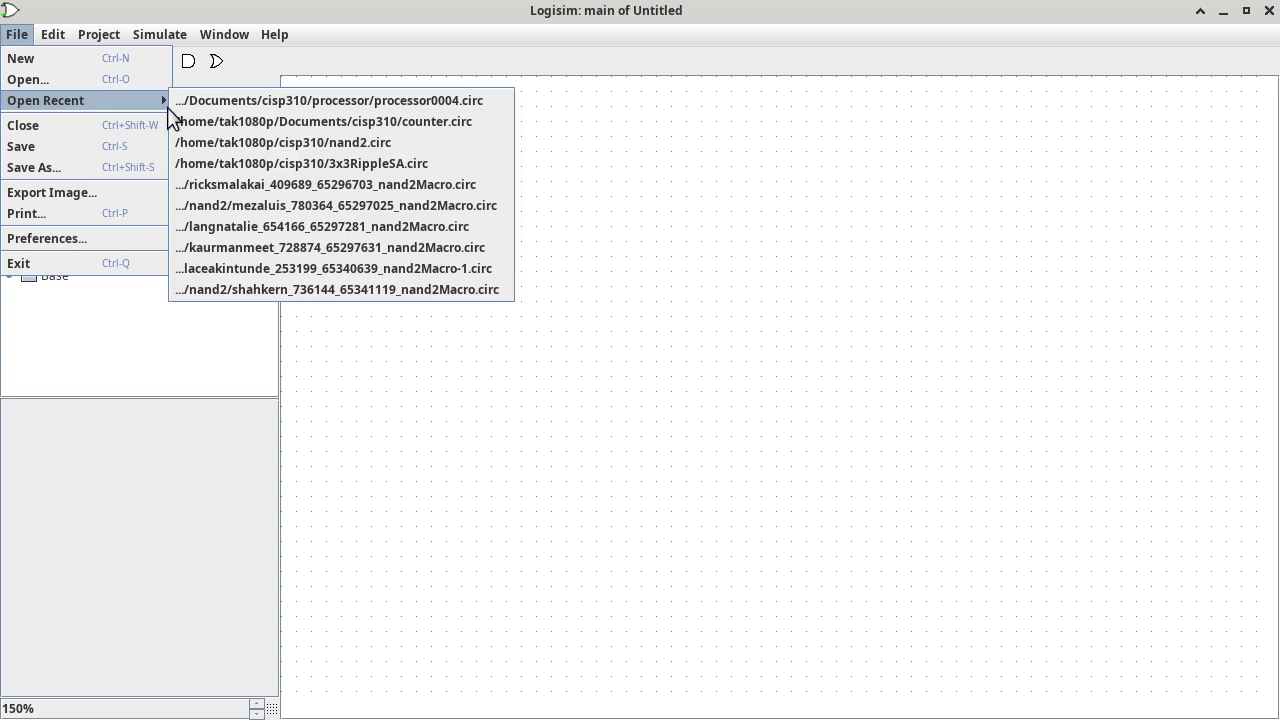
left_click(219, 101)
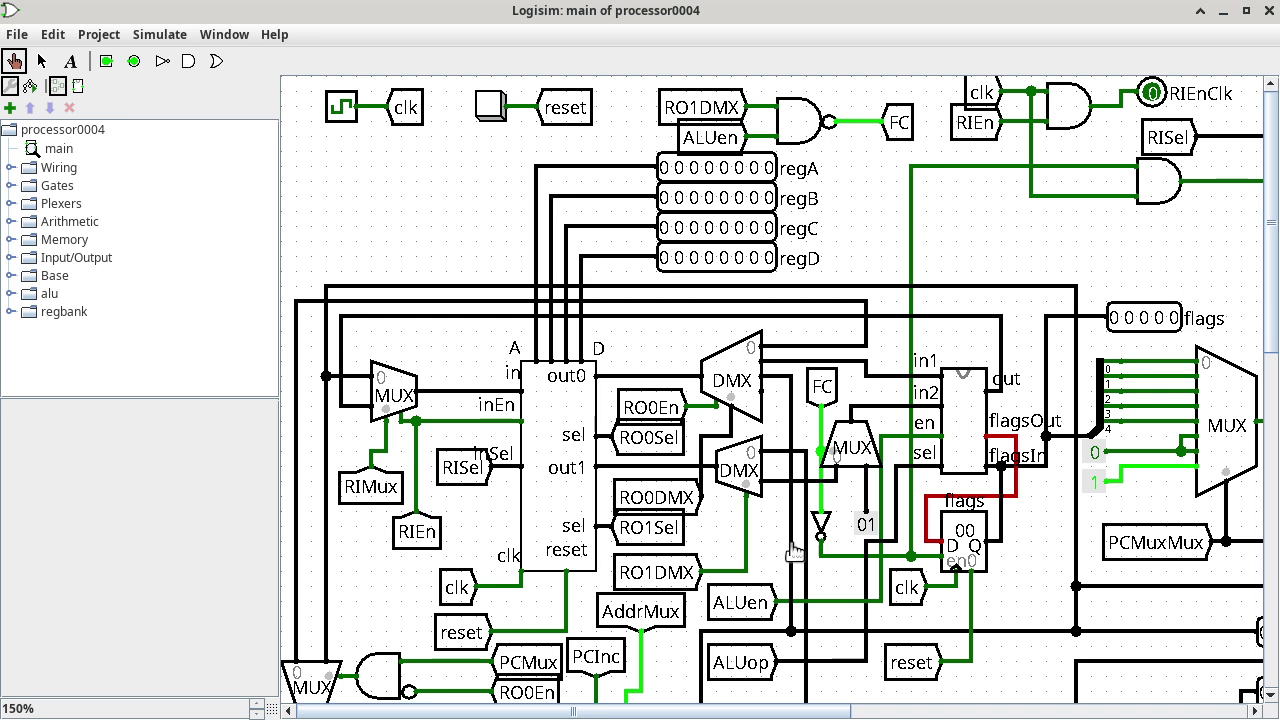
left_click(1008, 710)
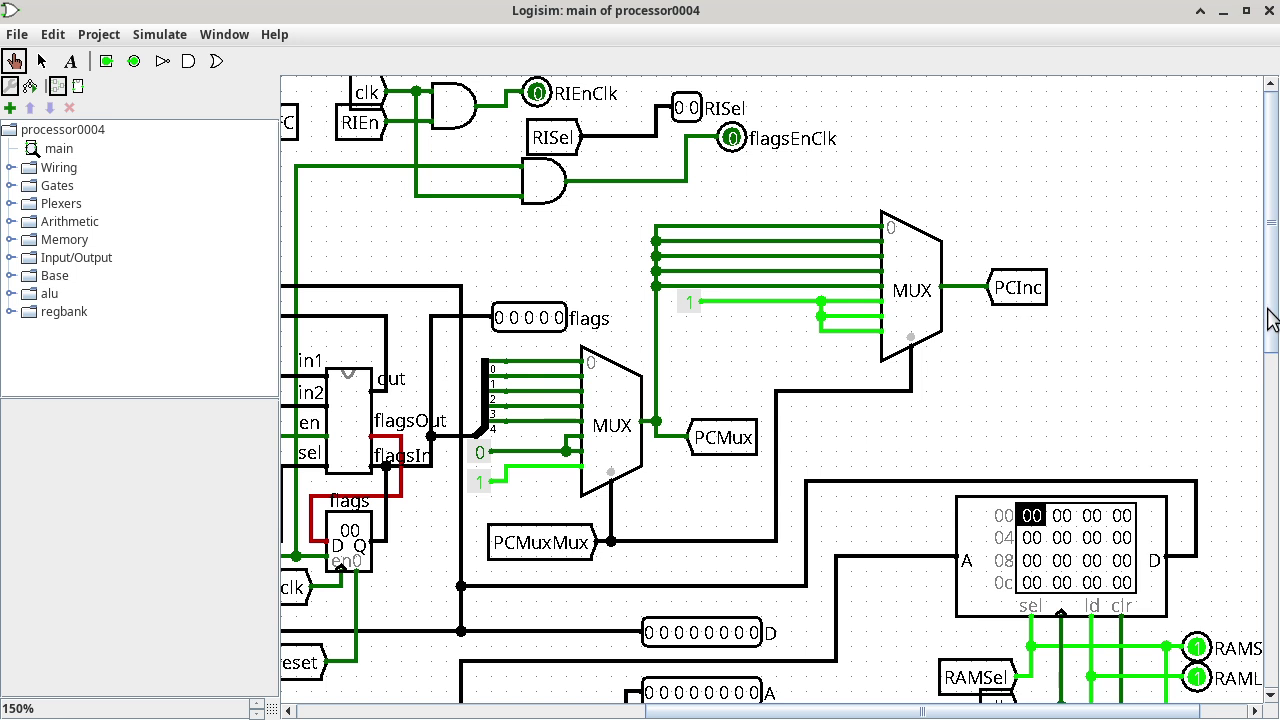
left_click_drag(1270, 320, 1273, 396)
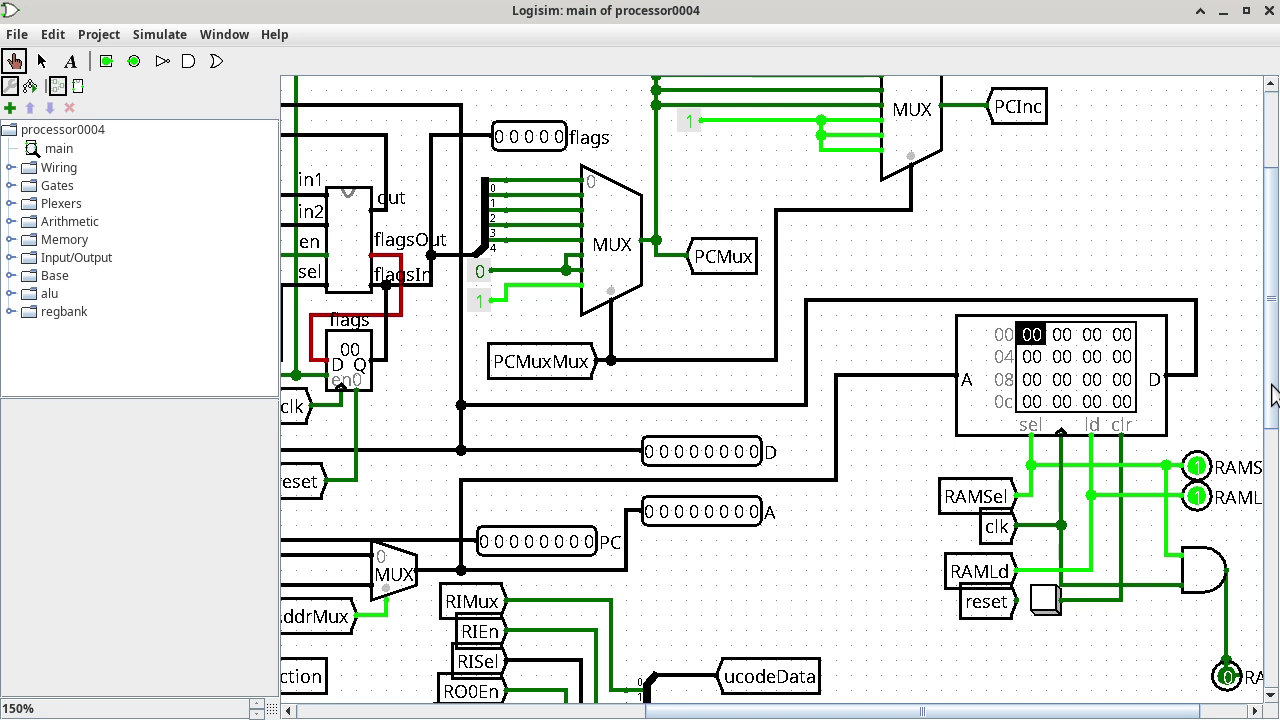
Switch back to the browser and open the CISP 310 course home page to review the Von Neumann architecture and memory module
key("alt+Tab")
key("alt+Tab")
key("alt+Tab")
key("alt+Tab")
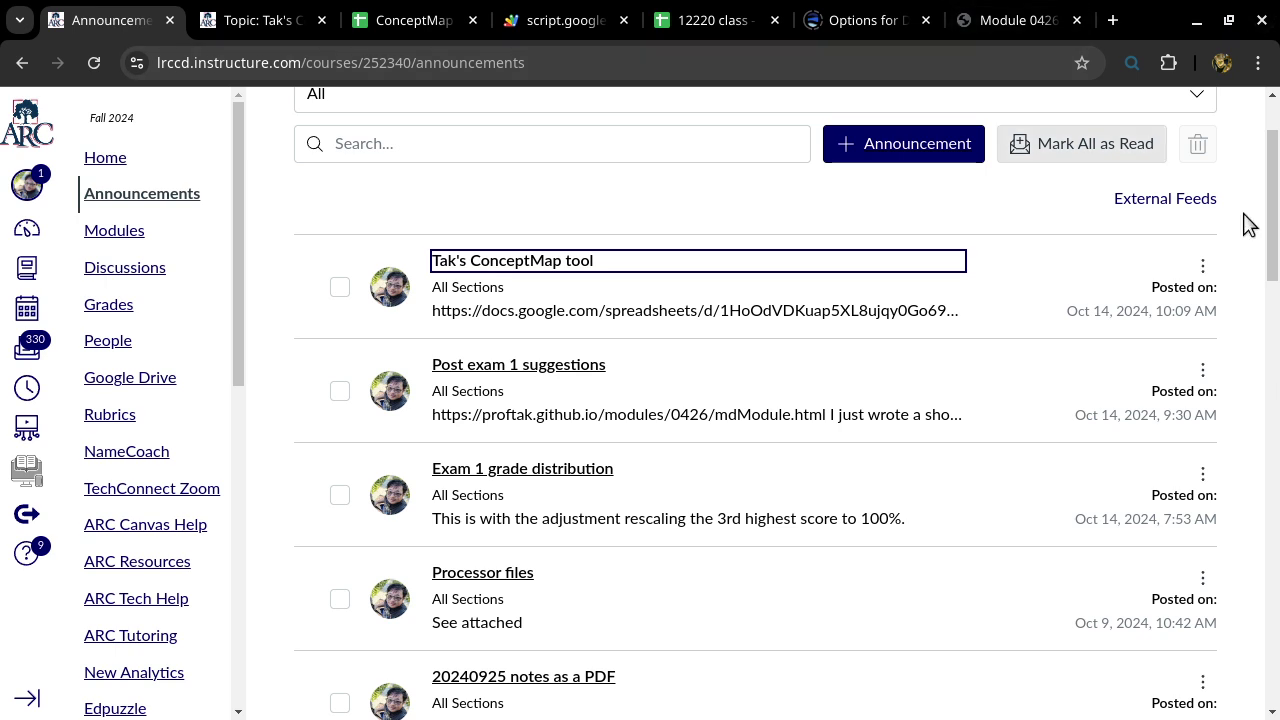
left_click_drag(1268, 228, 1268, 206)
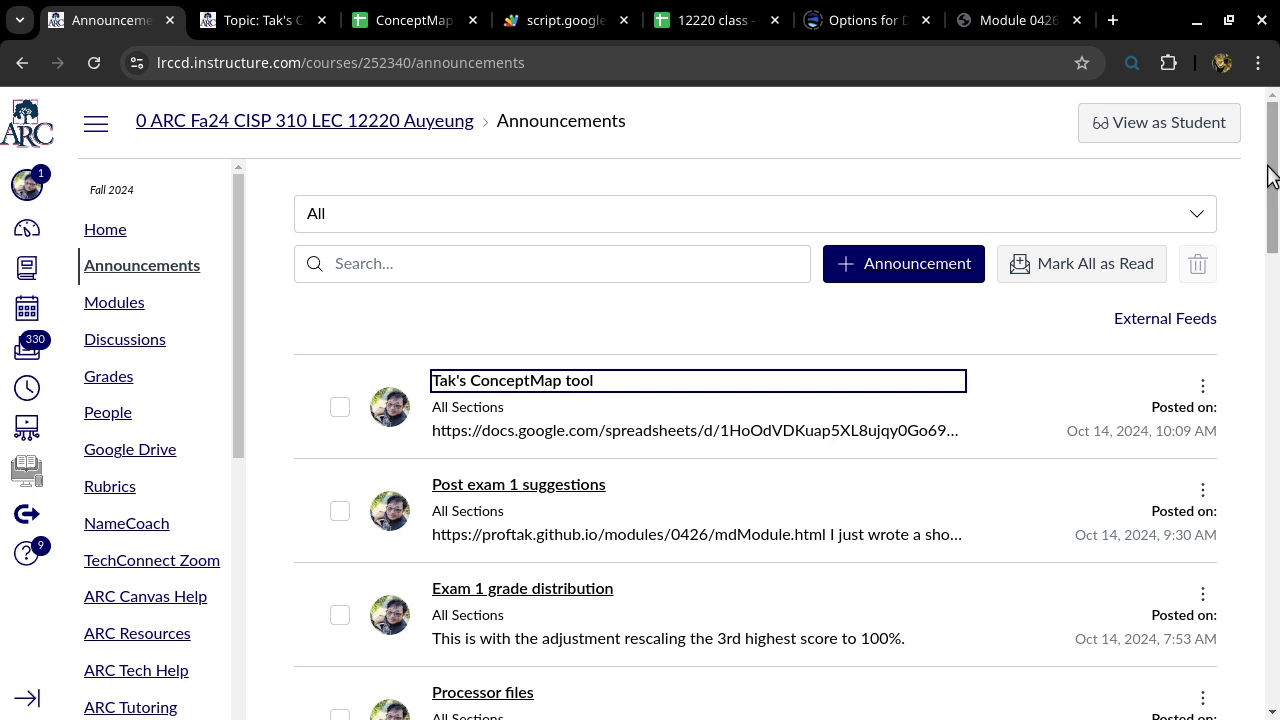
left_click(435, 125)
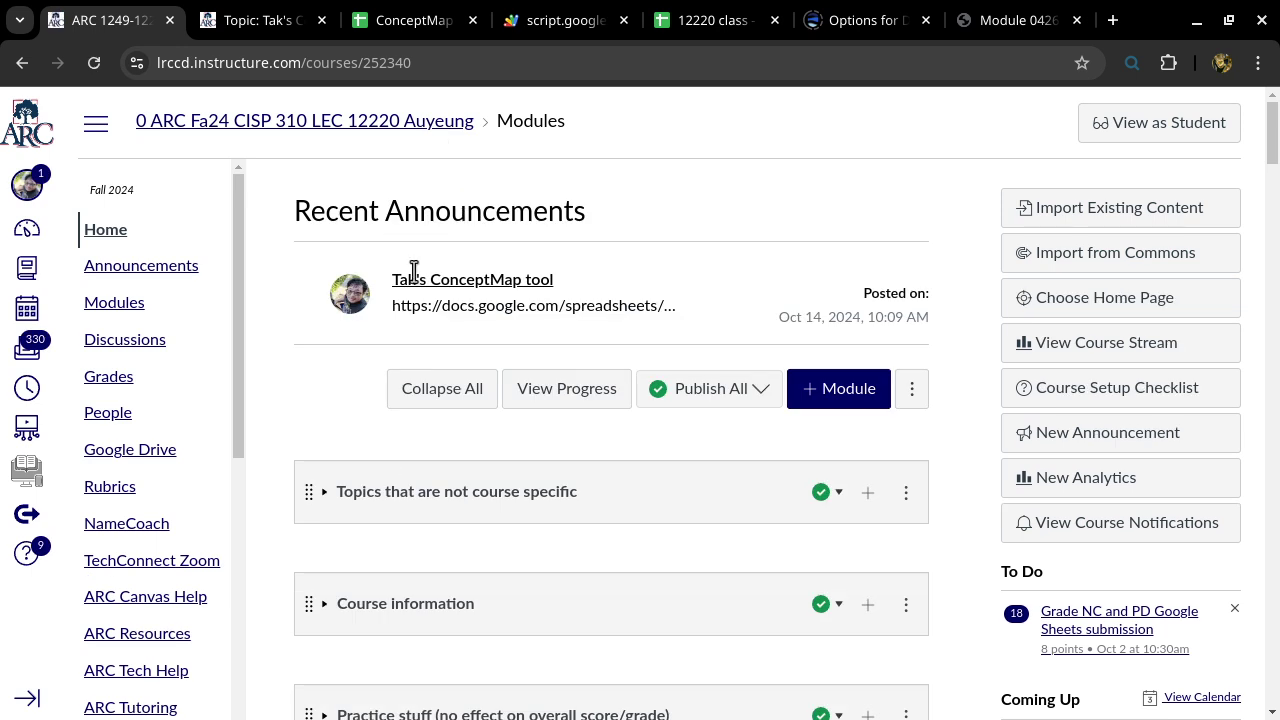
scroll(365, 557, "down", 4)
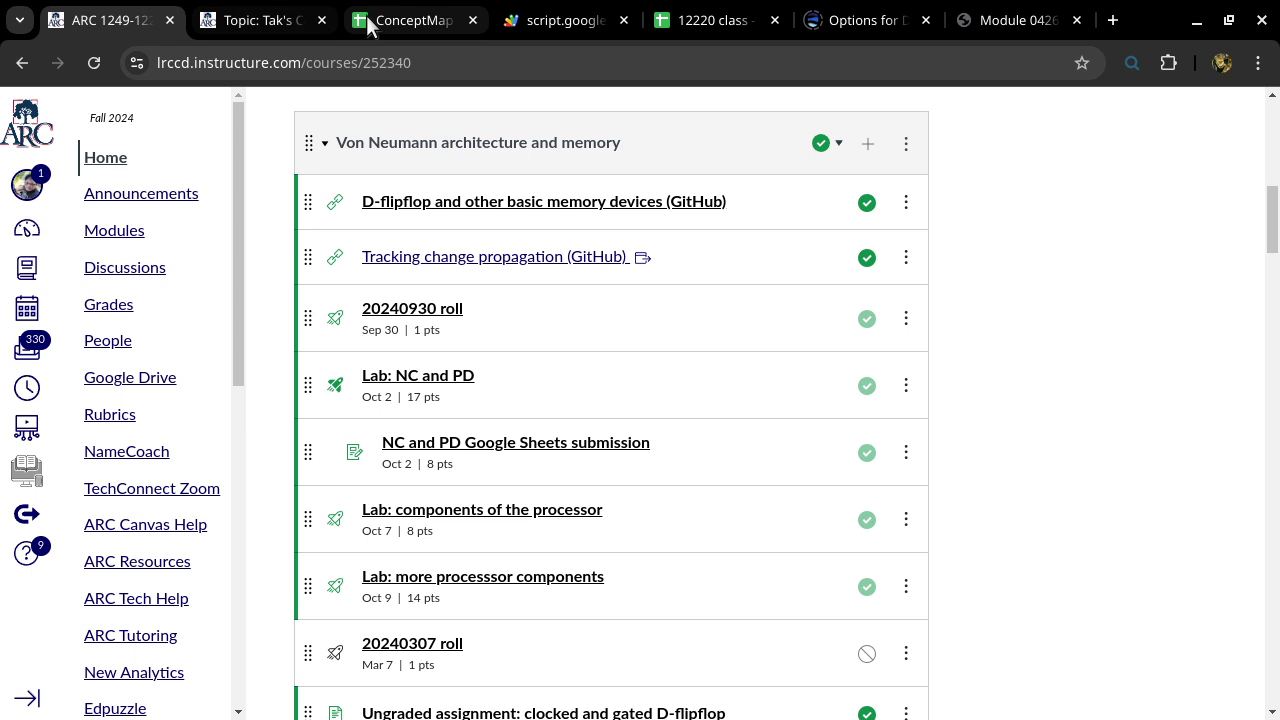
mouse_move(372, 26)
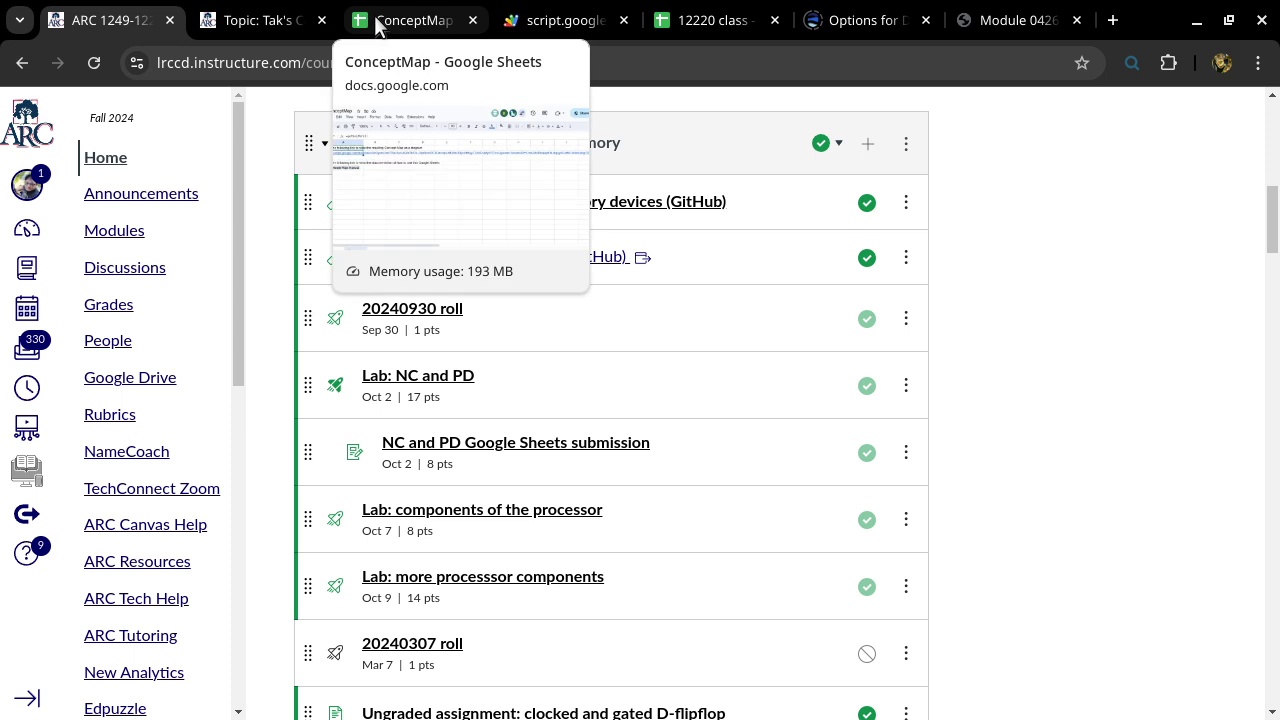
Open Google Drive in a new browser tab
left_click(1116, 22)
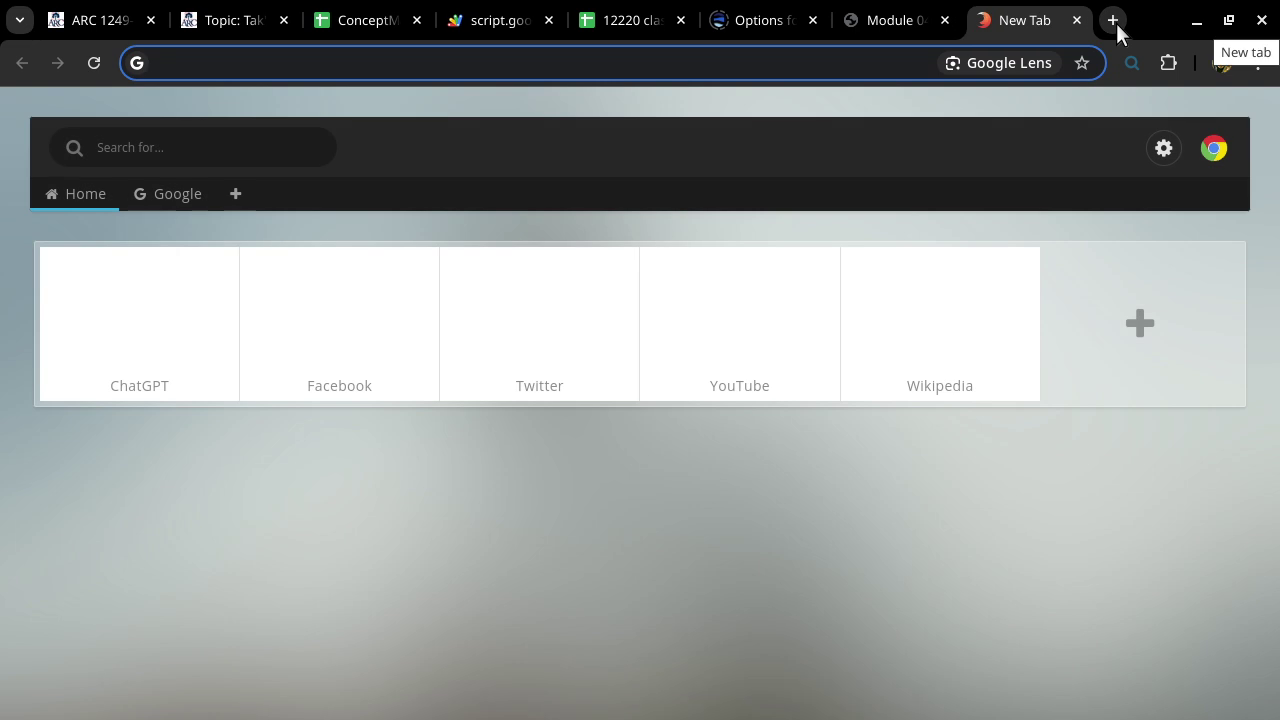
type("dri")
key("Return")
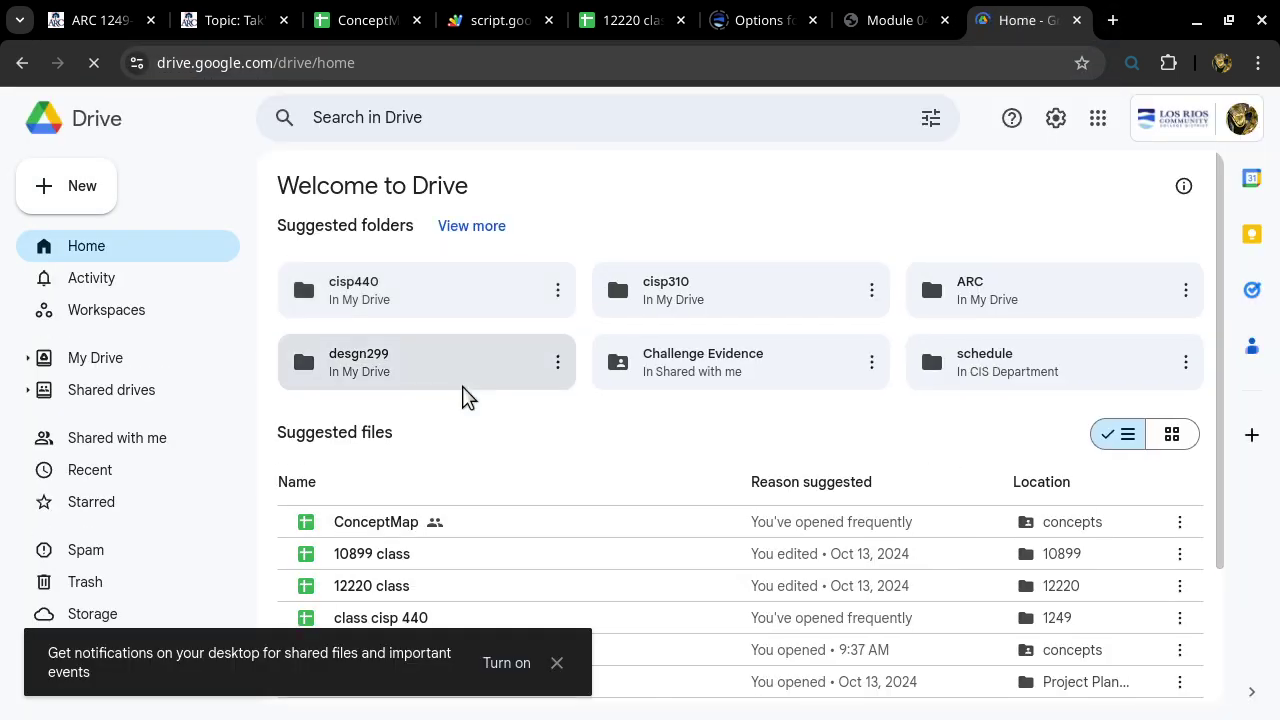
Open the processor folder inside My Drive > cisp310 > shared
left_click(117, 370)
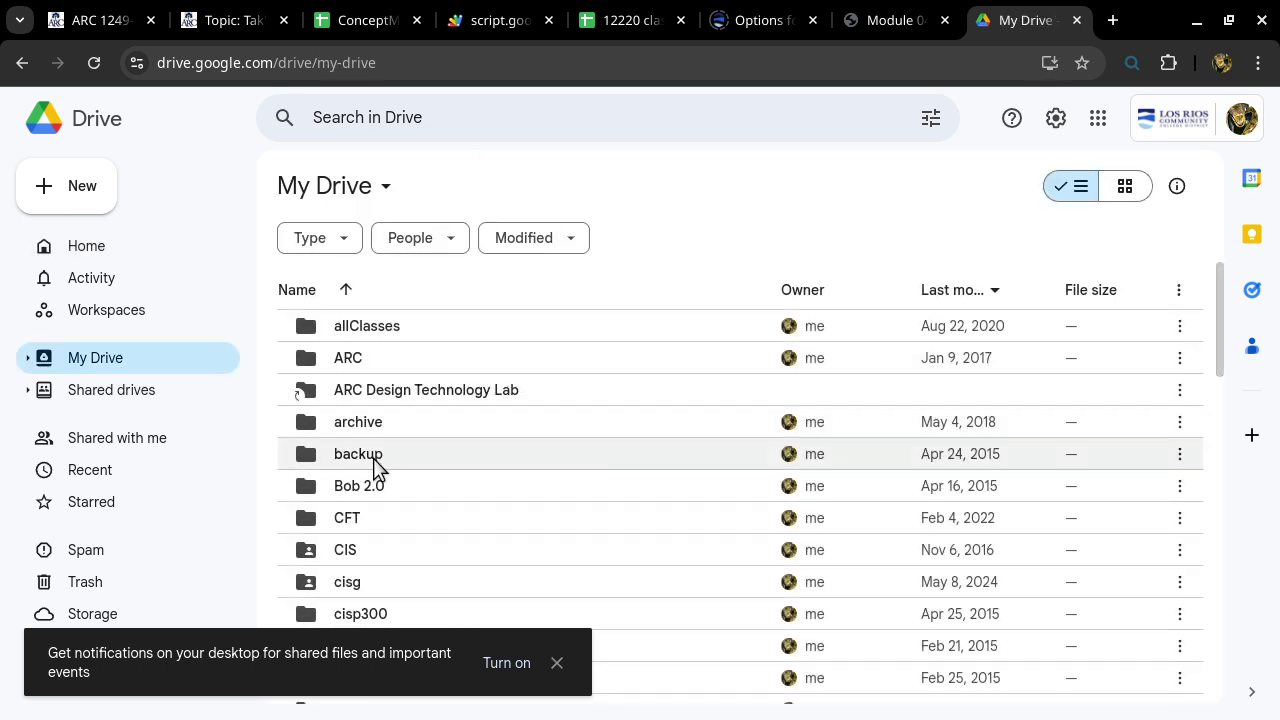
scroll(373, 460, "down", 4)
scroll(386, 413, "up", 2)
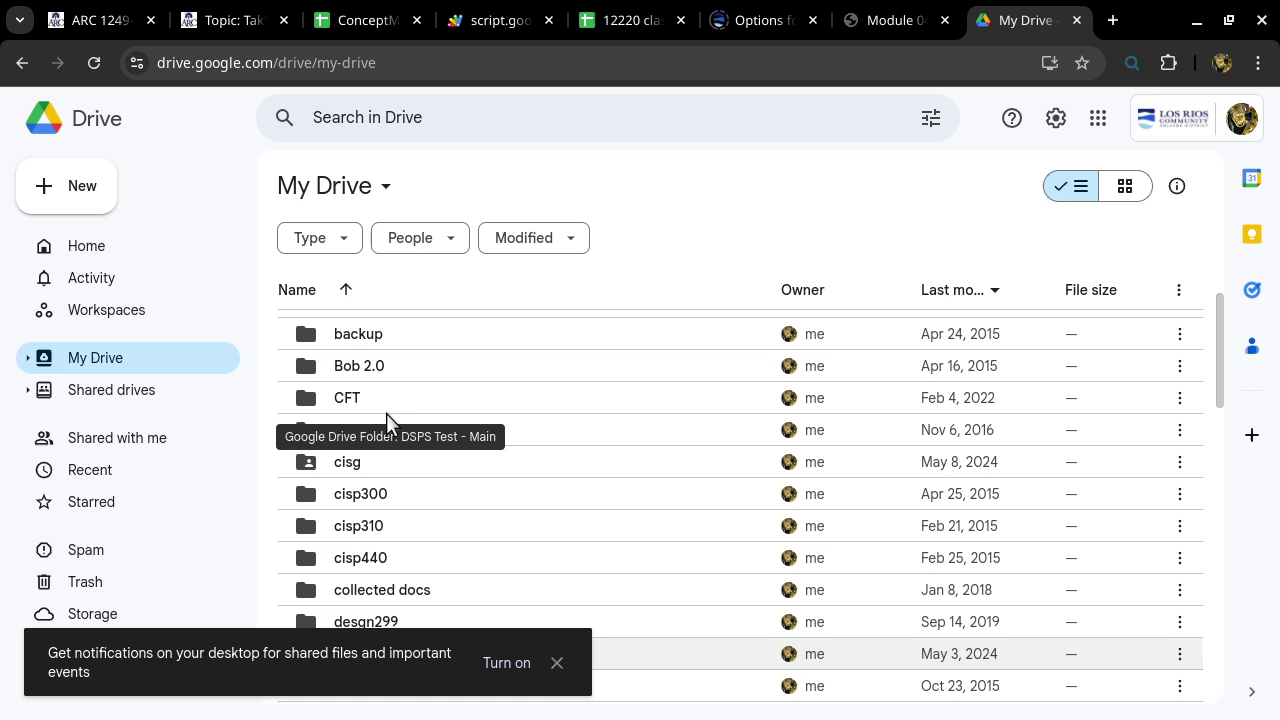
double_click(358, 526)
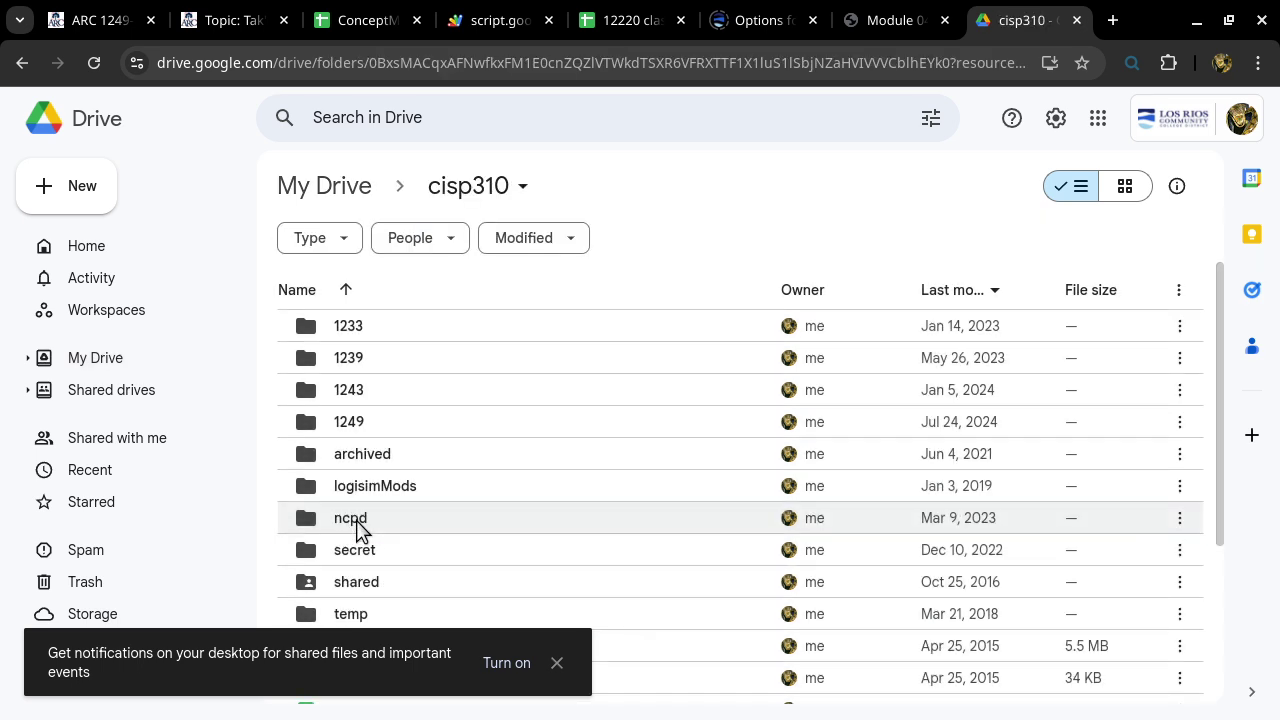
left_click(361, 581)
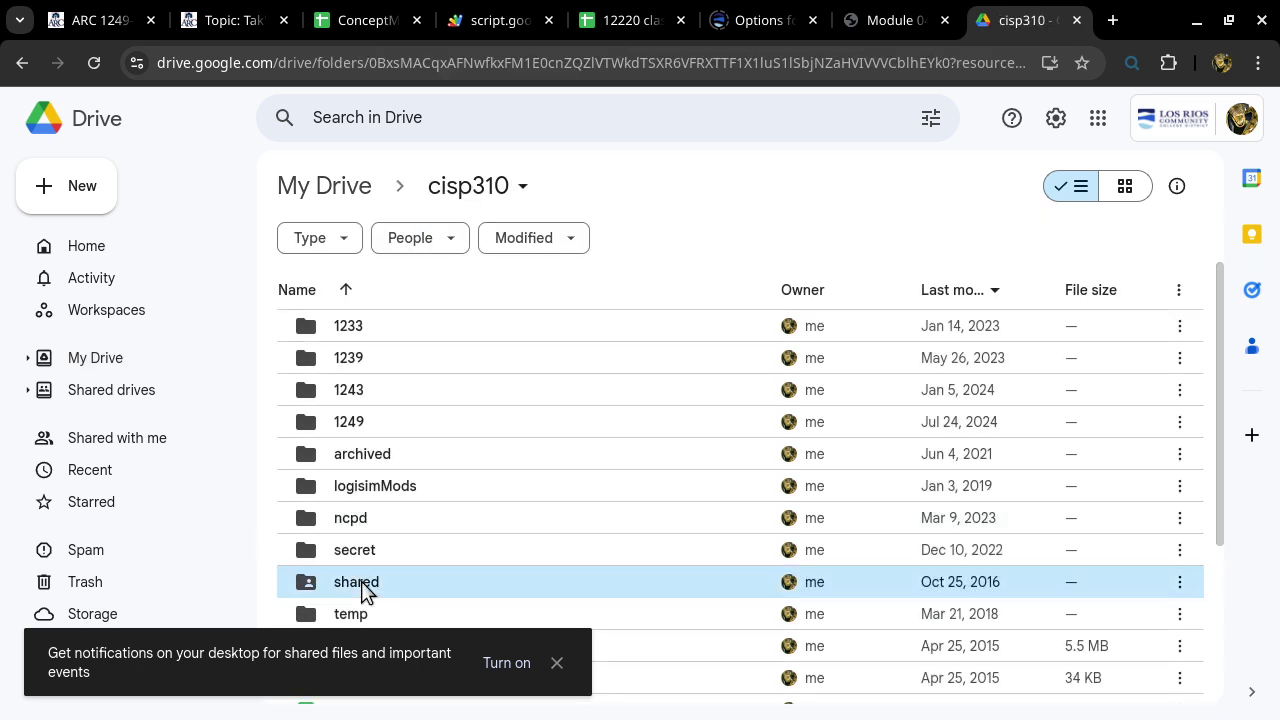
double_click(361, 581)
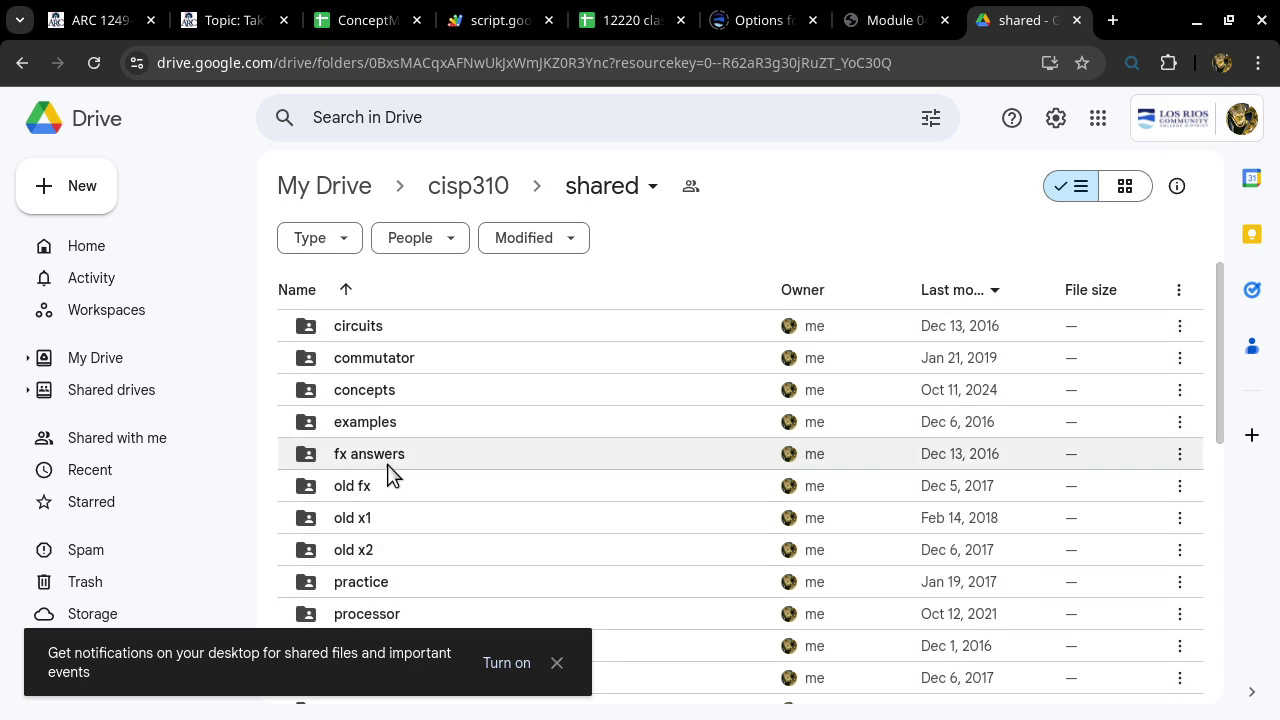
left_click(369, 614)
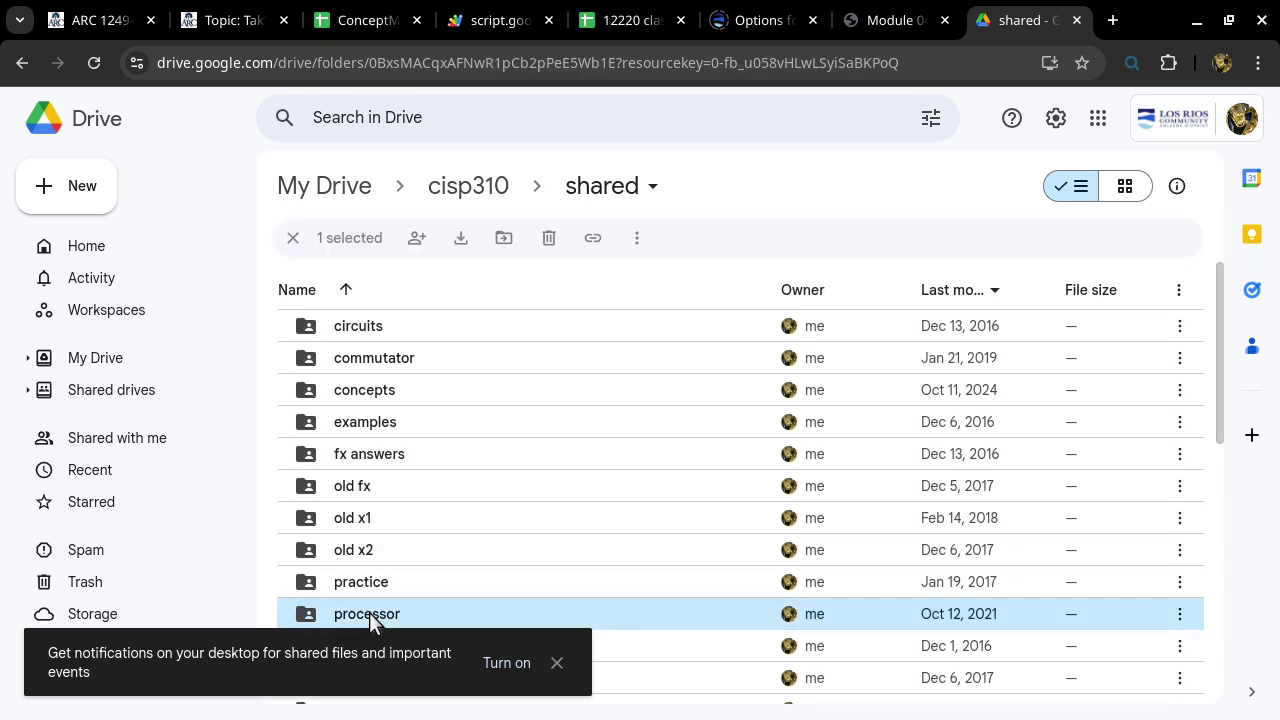
double_click(369, 613)
Find and open the opcode table spreadsheet in the processor folder
scroll(530, 398, "down", 1)
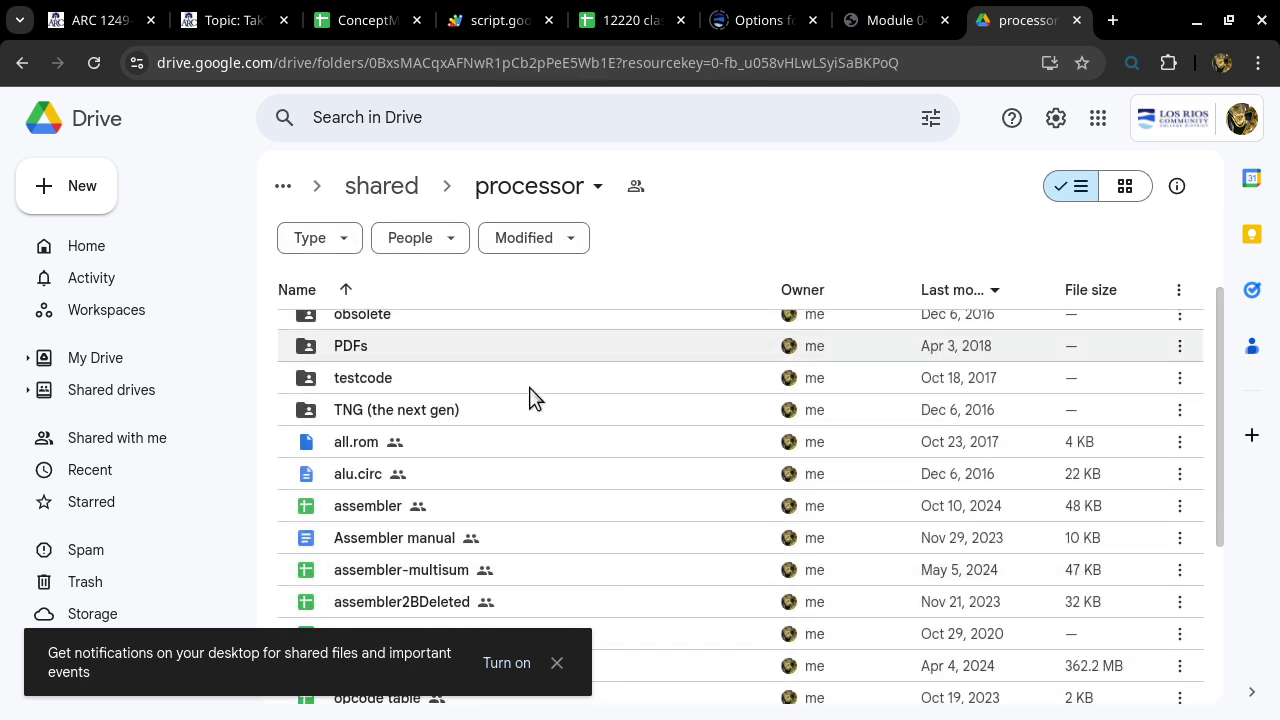
scroll(530, 398, "down", 2)
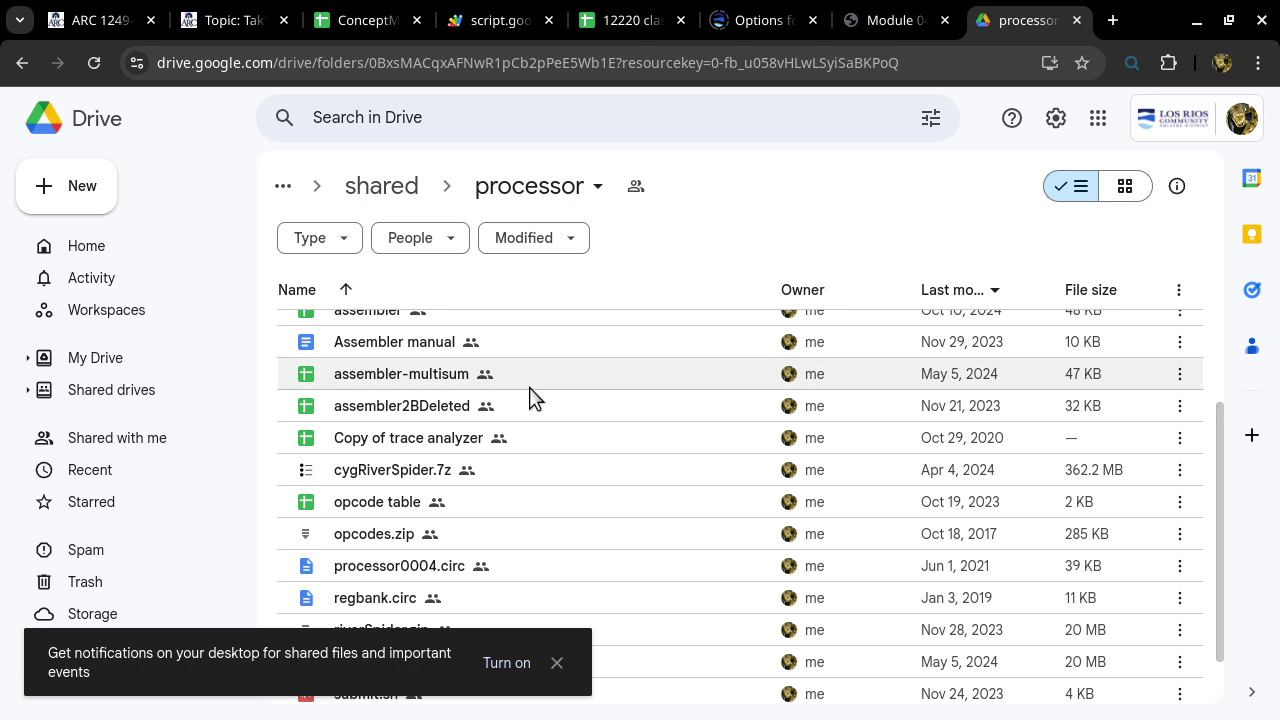
double_click(400, 502)
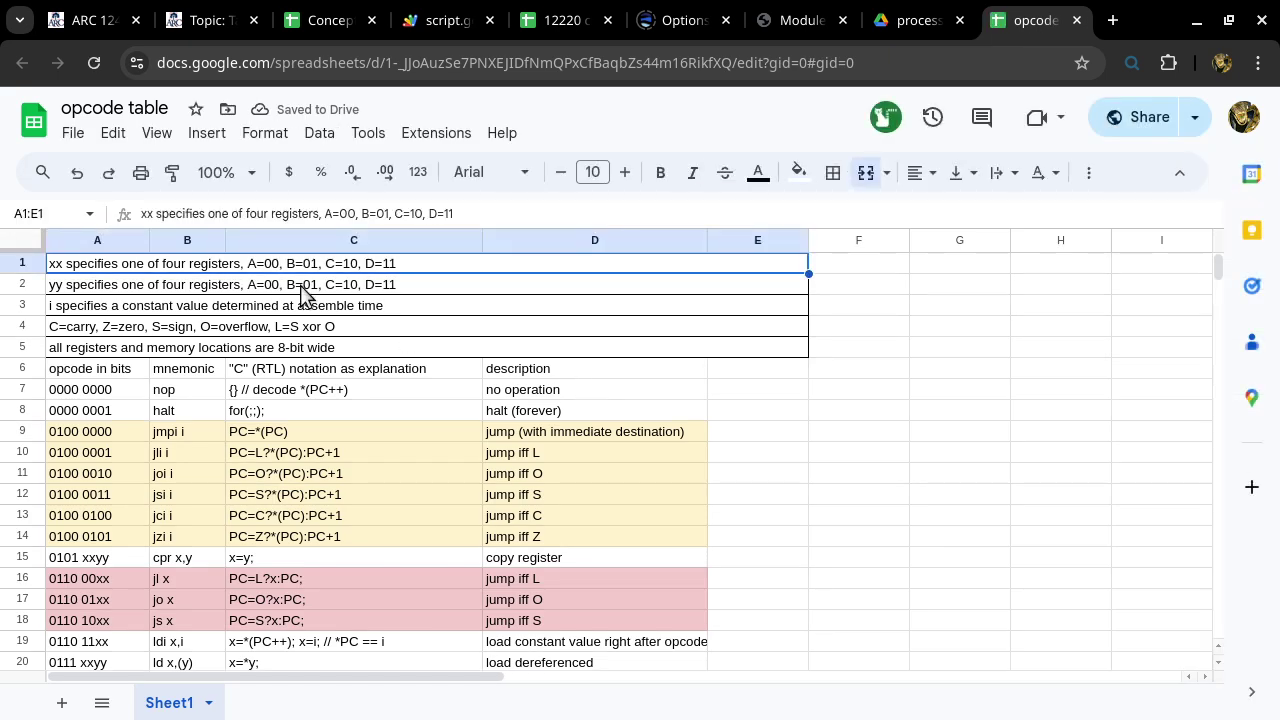
left_click(72, 136)
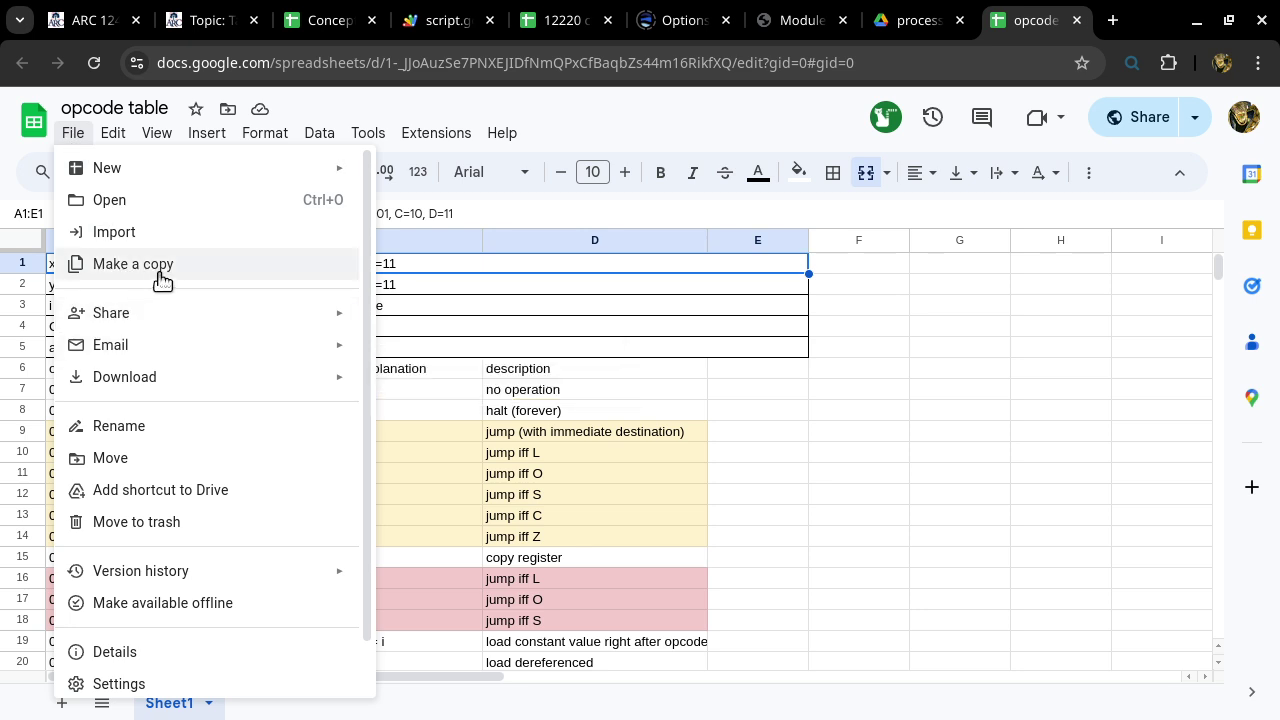
left_click(855, 410)
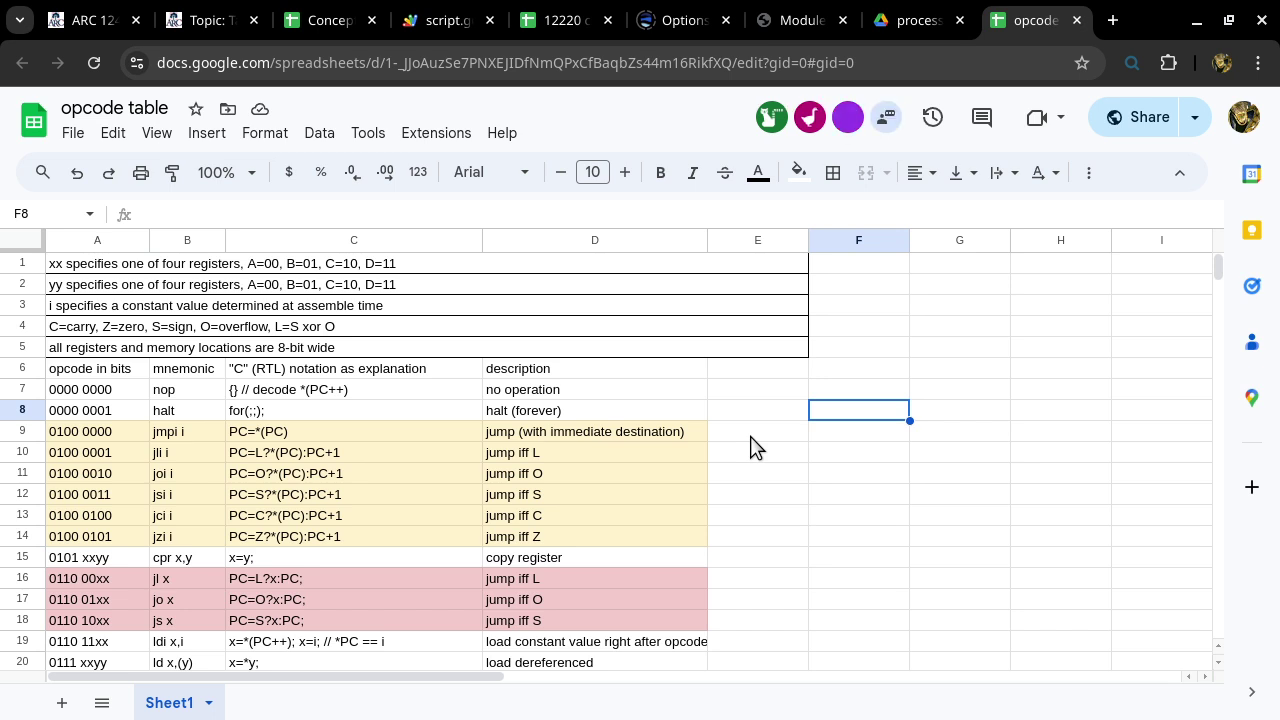
Examine the opcode table's columns for opcode bits, mnemonic, RTL notation and description, down through the last instructions
left_click(85, 244)
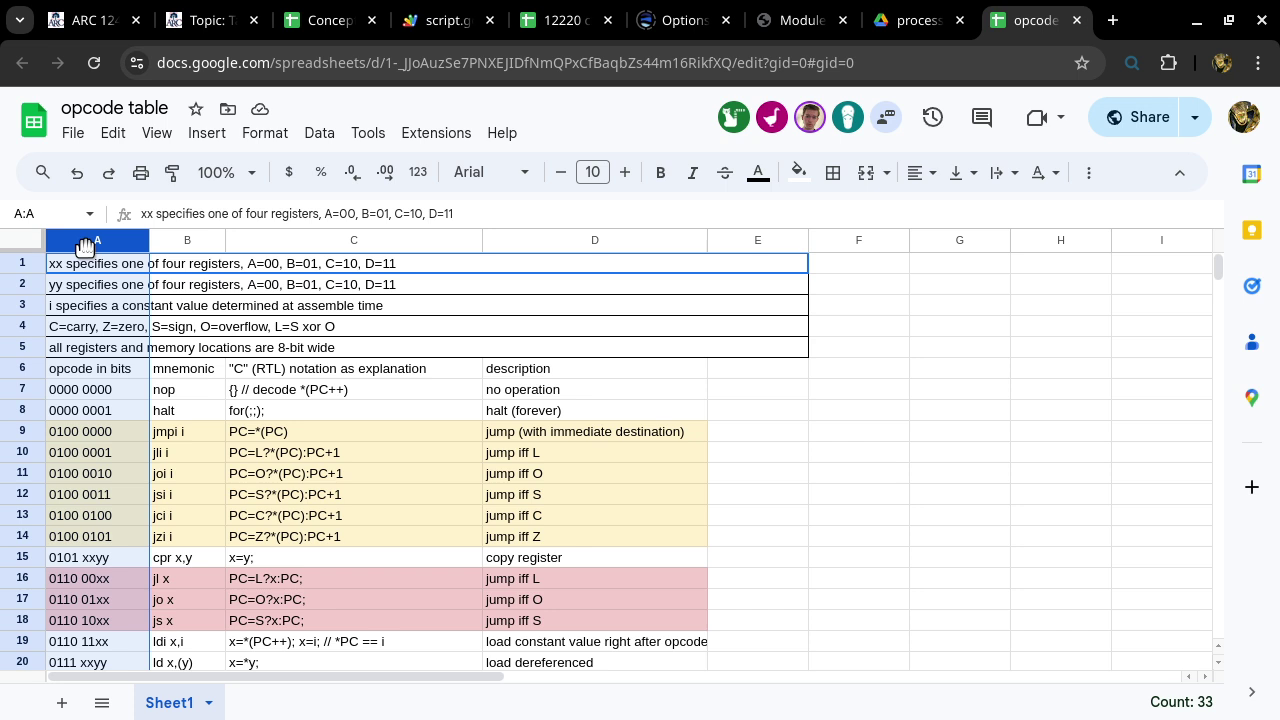
left_click(90, 558)
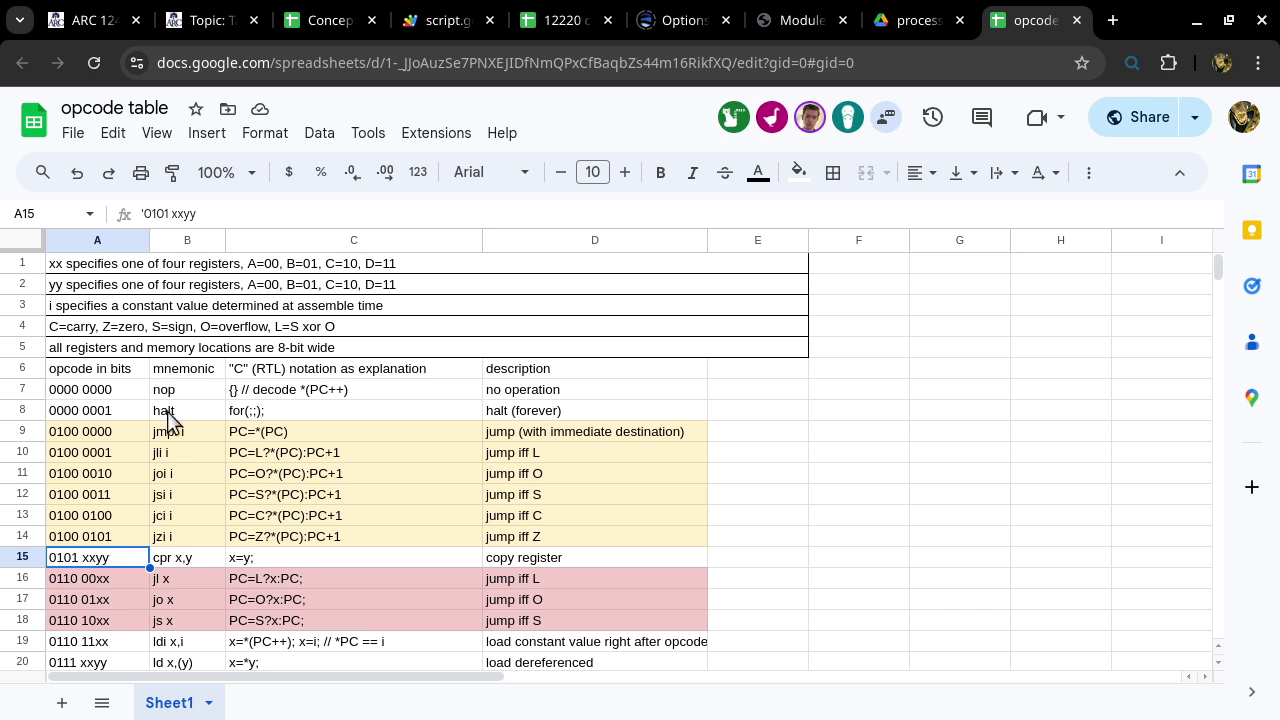
left_click(172, 250)
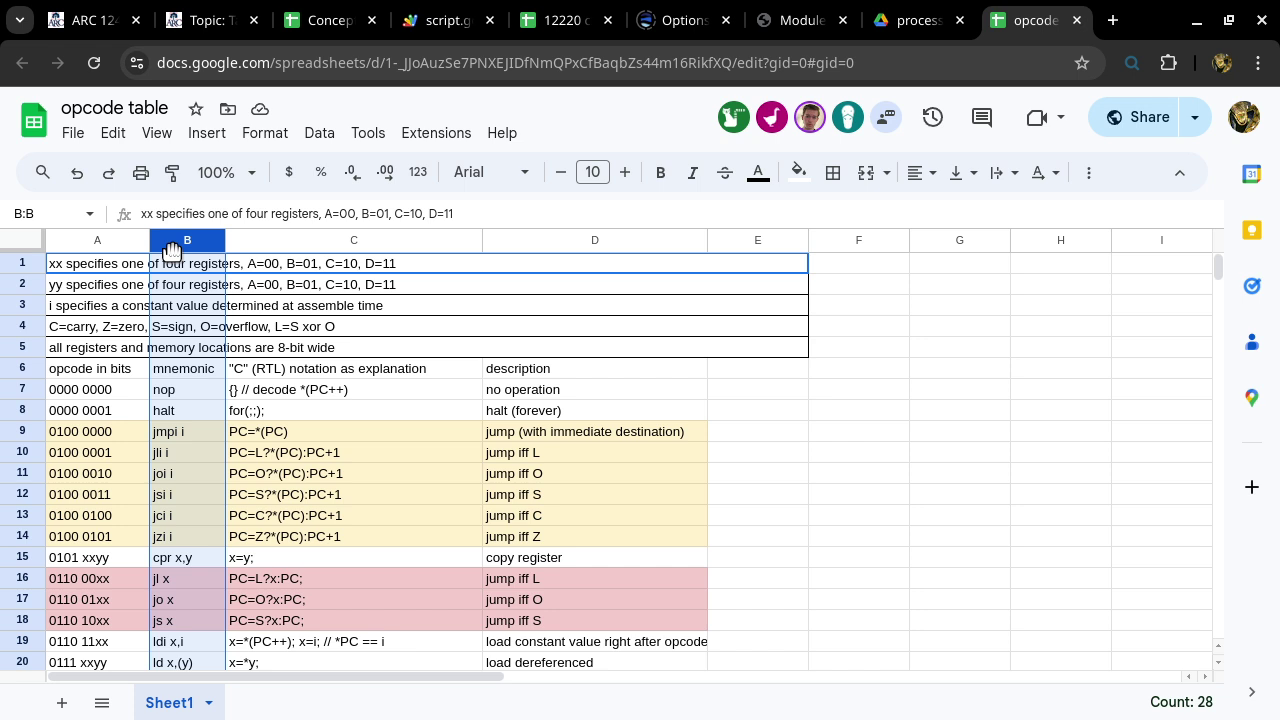
left_click(80, 247)
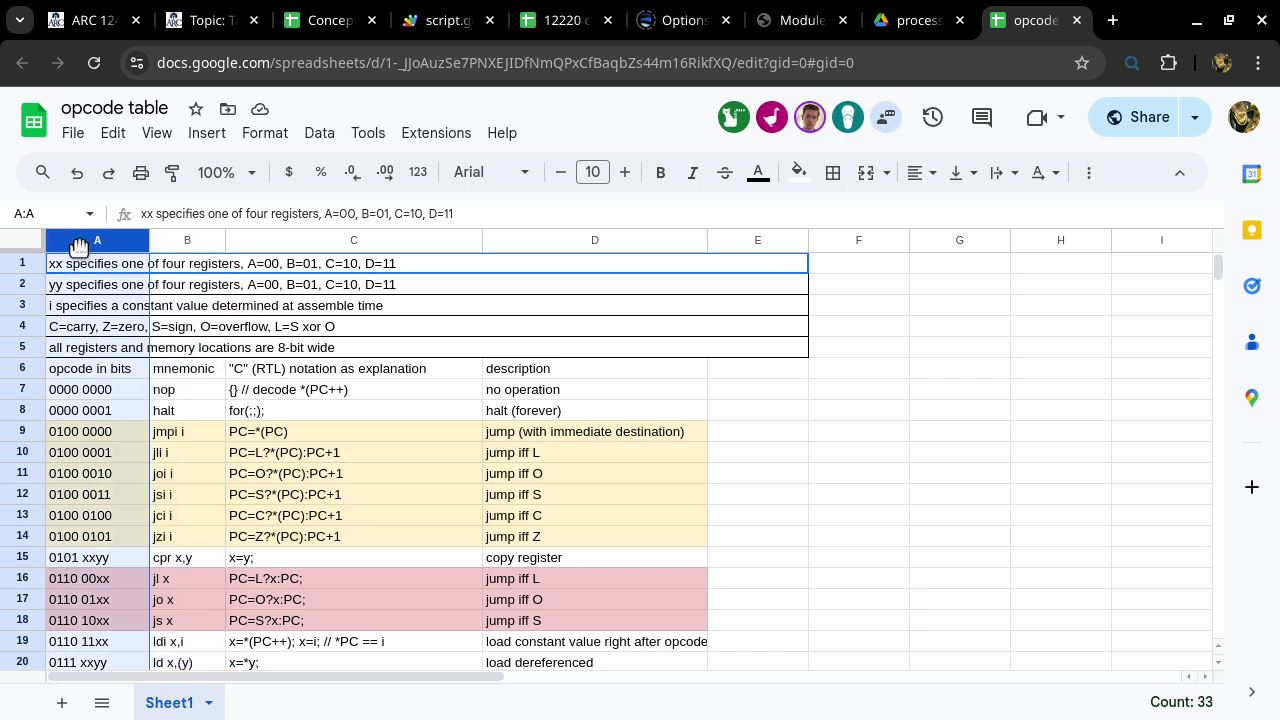
left_click(180, 247)
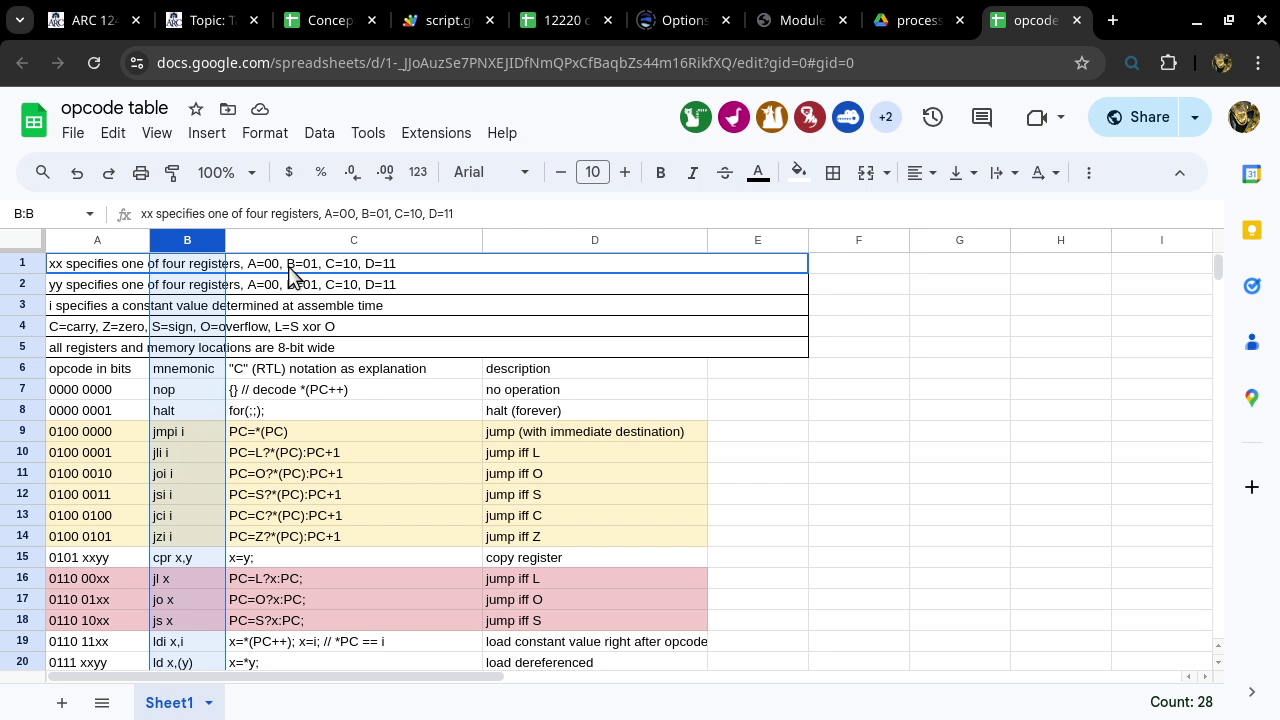
left_click(313, 245)
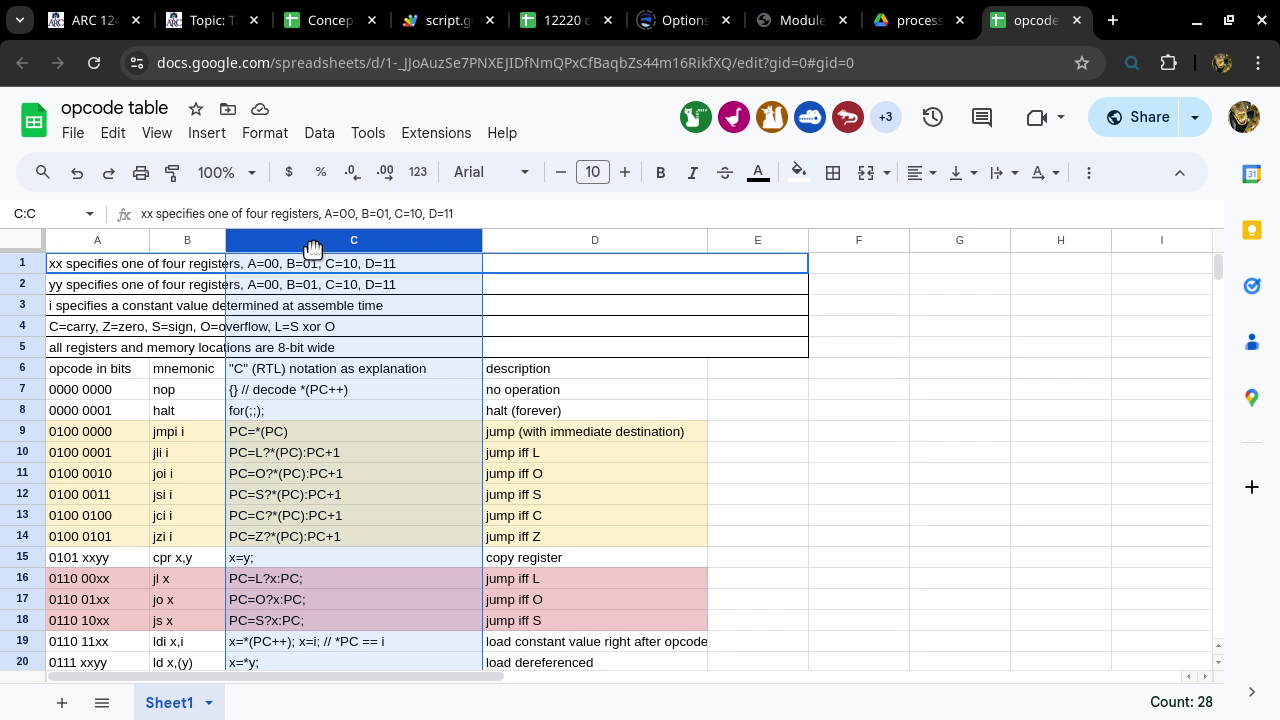
left_click(510, 249)
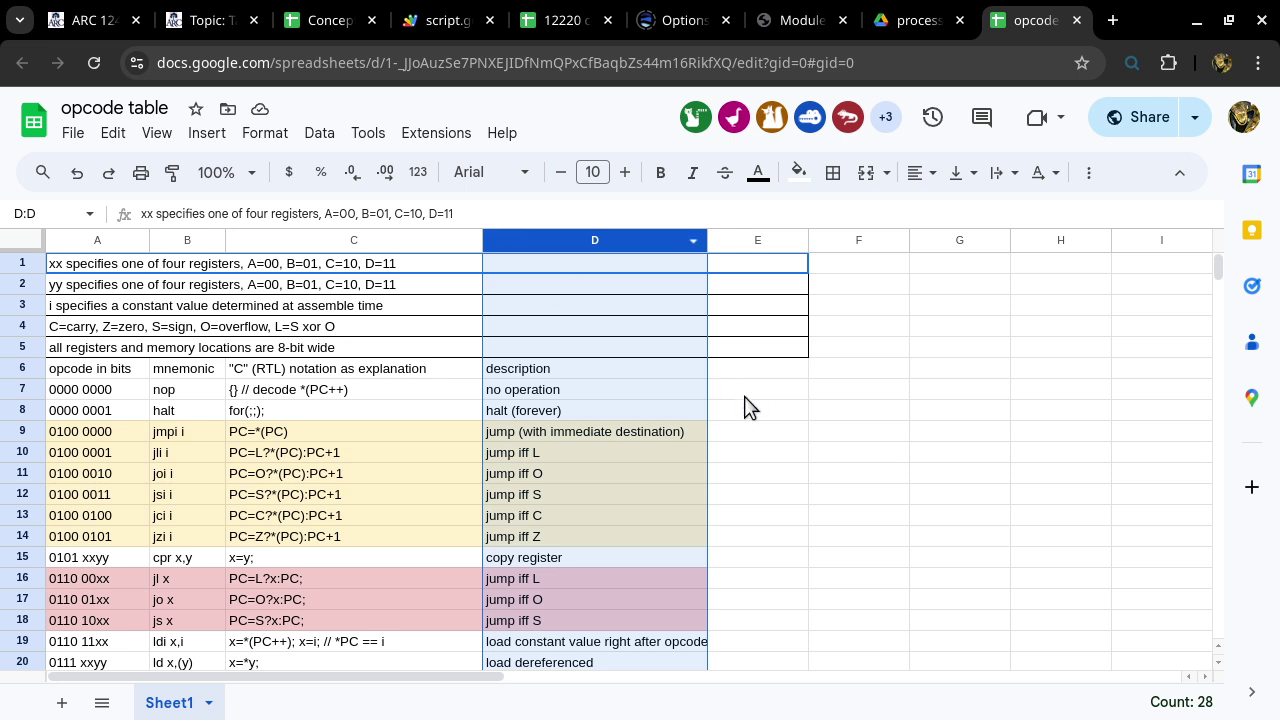
scroll(744, 404, "down", 2)
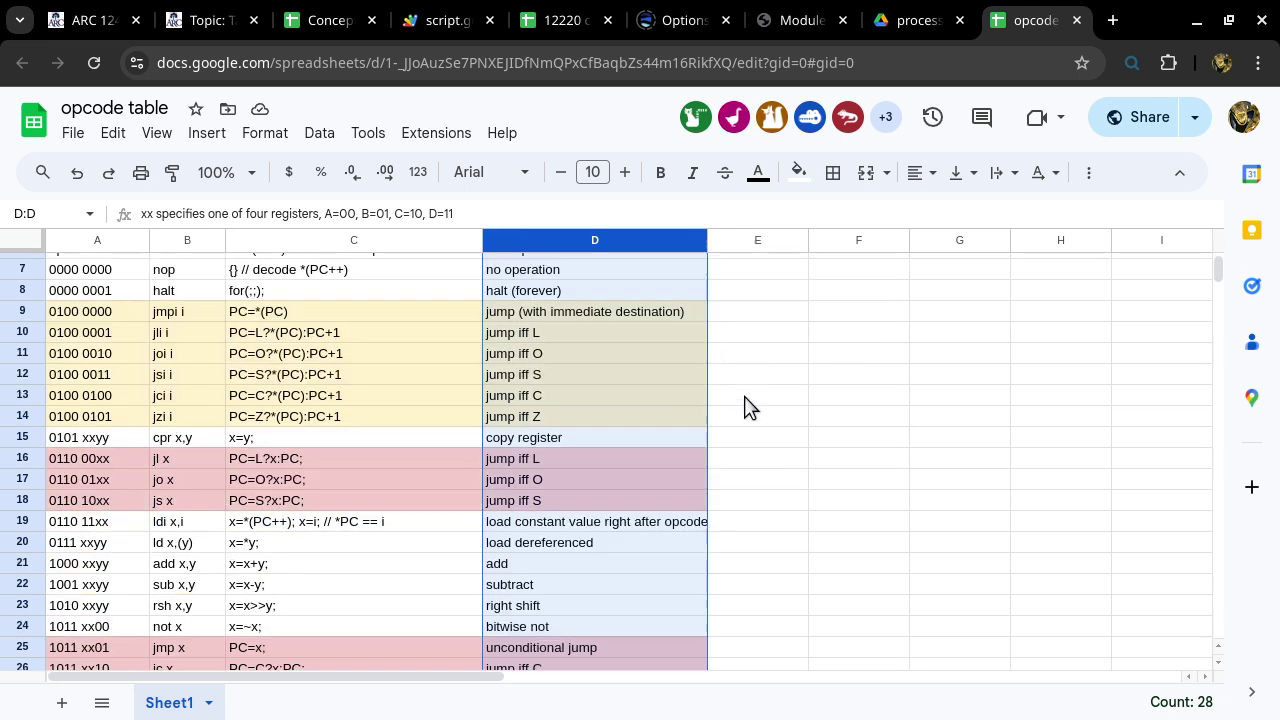
scroll(744, 404, "down", 2)
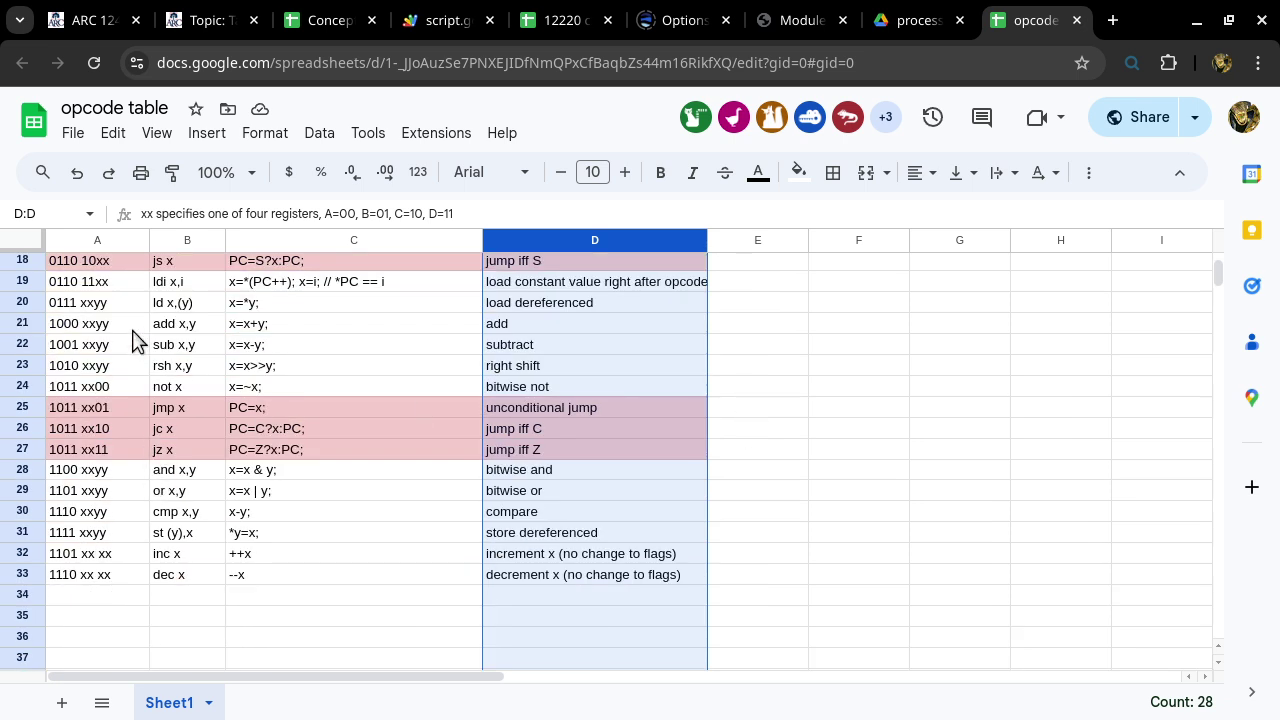
Examine the add x,y instruction's opcode bits, mnemonic, RTL notation and description, together with the register encoding notes heading the table
left_click(19, 327)
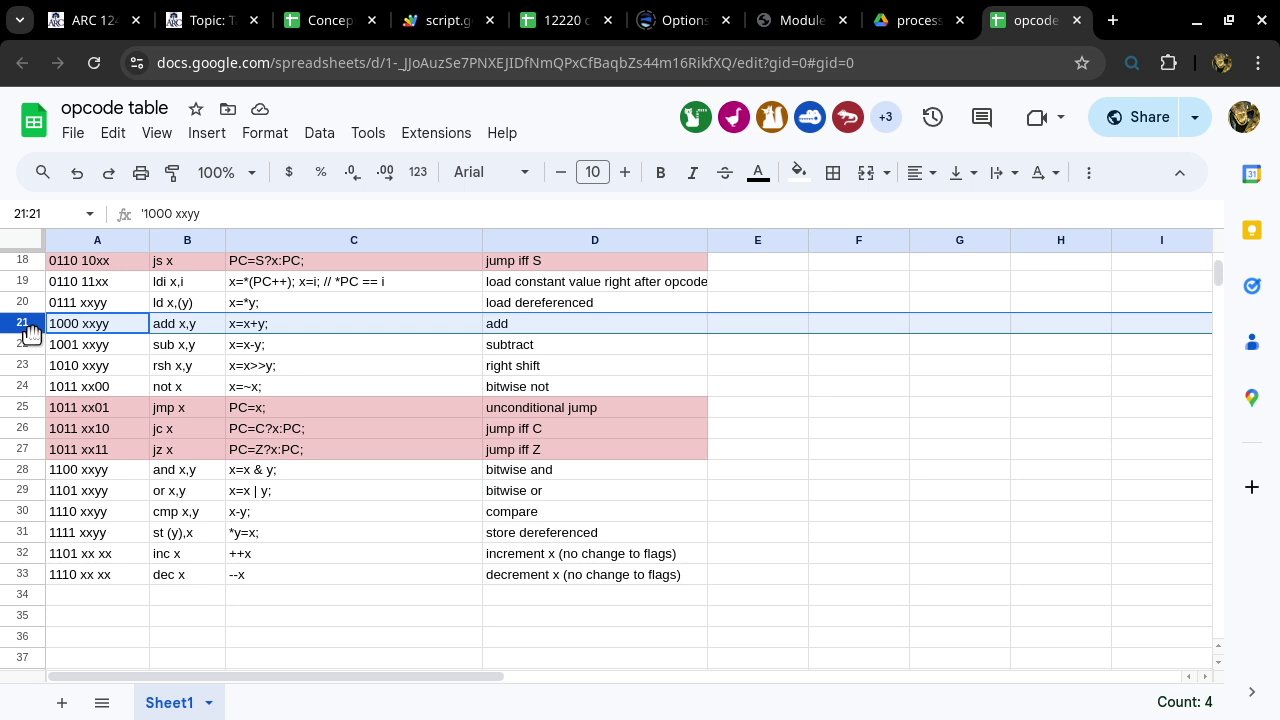
left_click(121, 328)
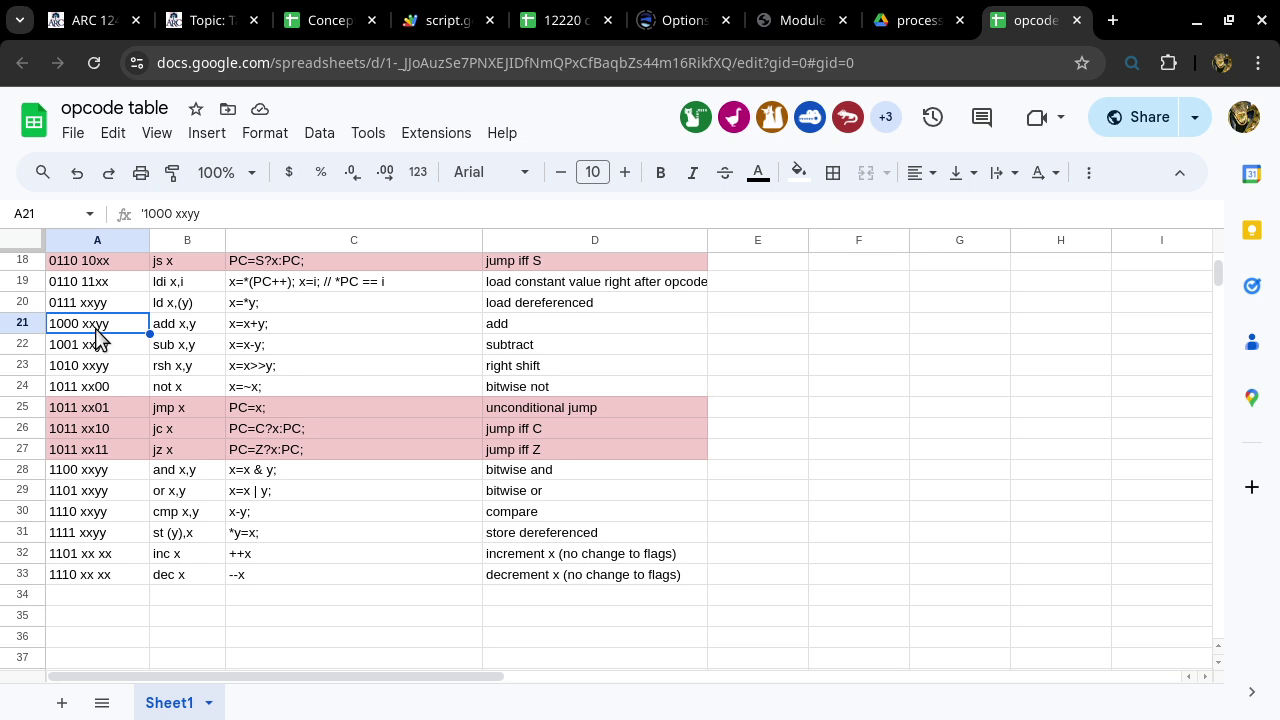
left_click(279, 330)
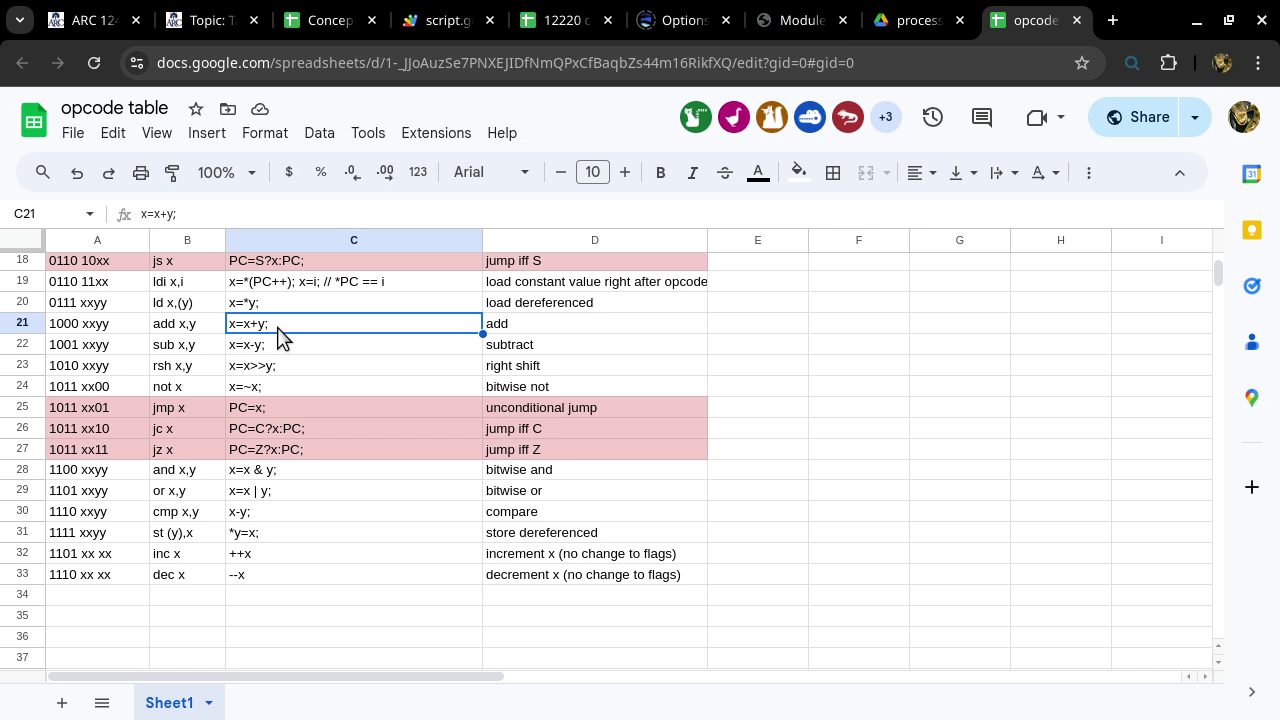
left_click(603, 325)
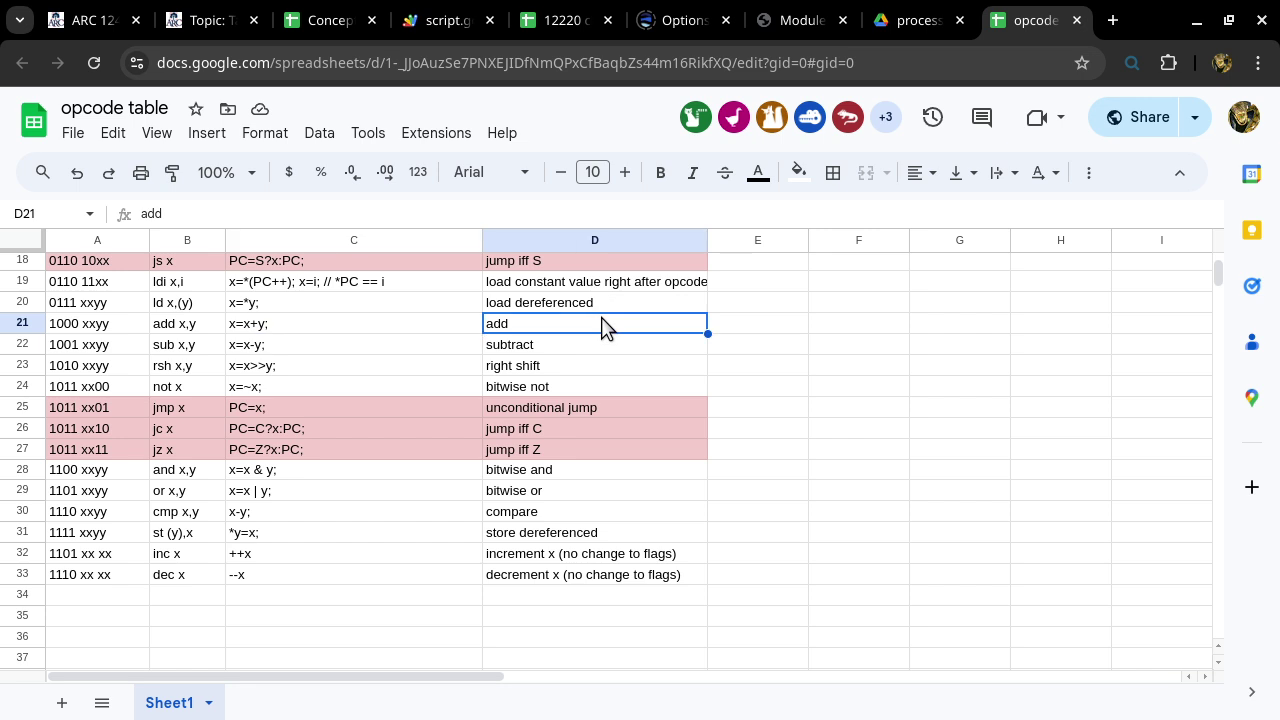
left_click(197, 328)
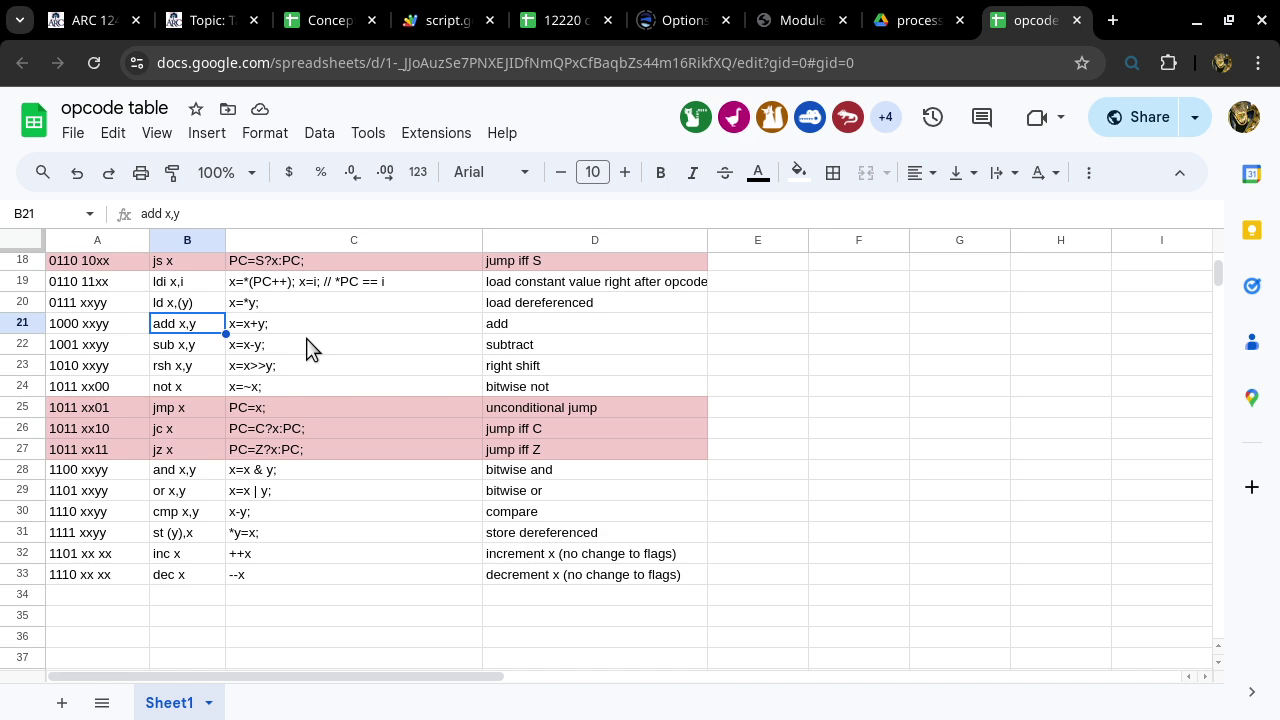
left_click(22, 323)
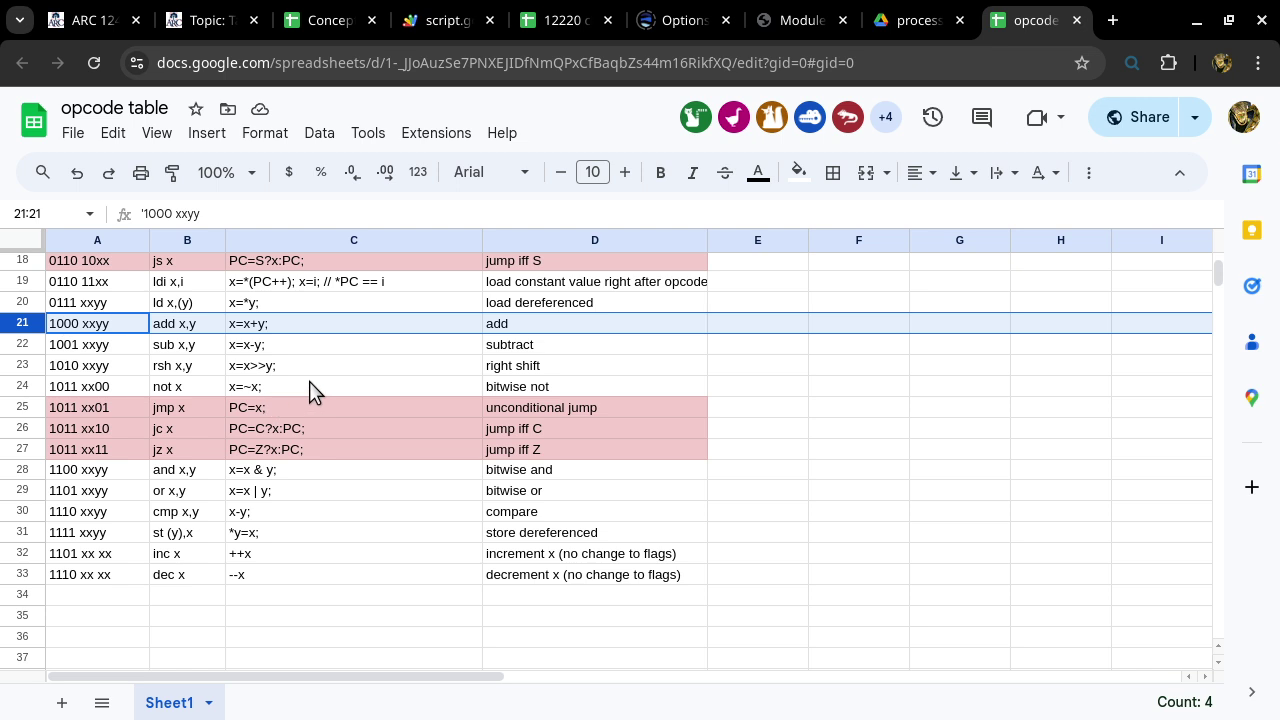
scroll(309, 381, "up", 6)
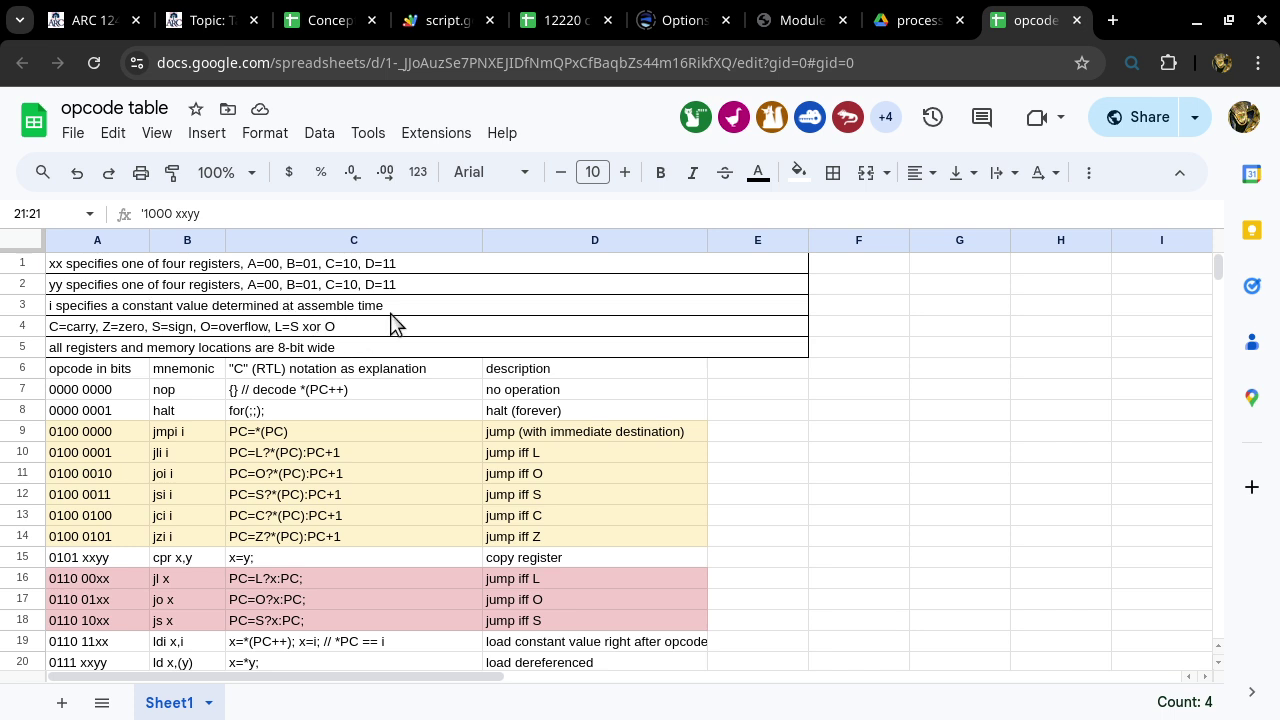
scroll(391, 320, "down", 6)
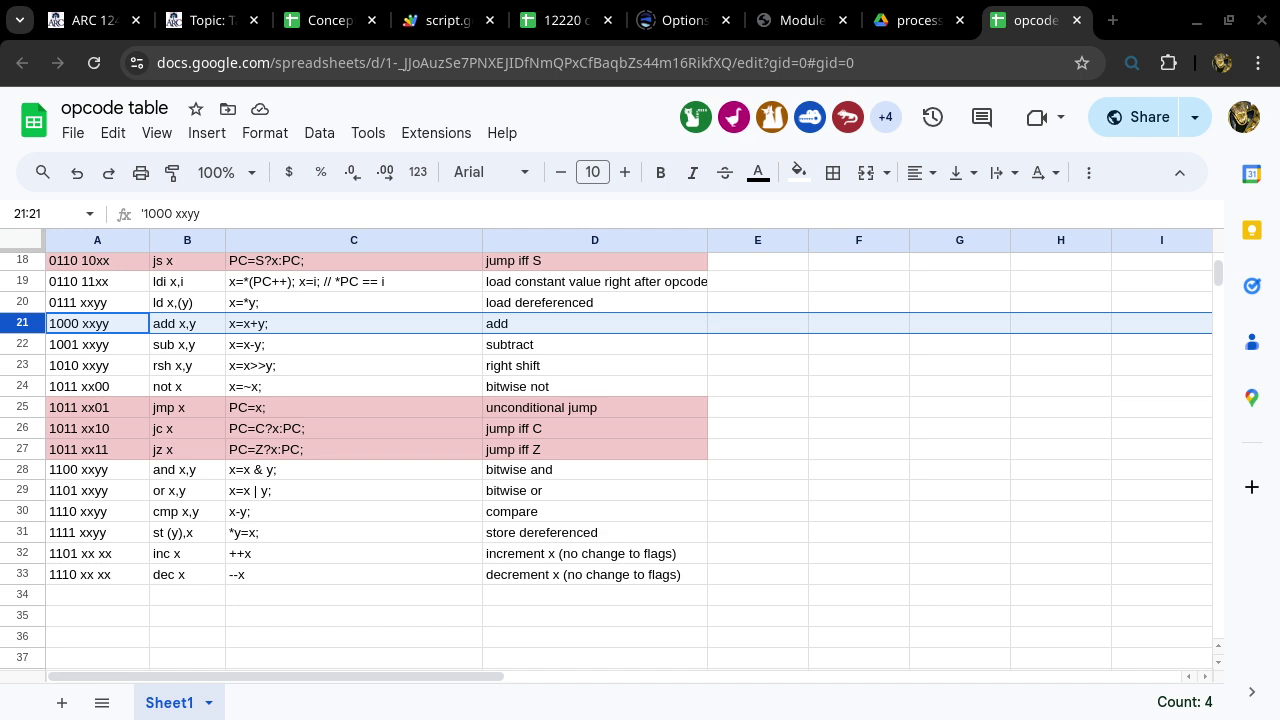
Switch to Mousepad, write "add reg D to reg A" in the blank document, and place its window beside the opcode table
left_click_drag(1249, 169, 773, 123)
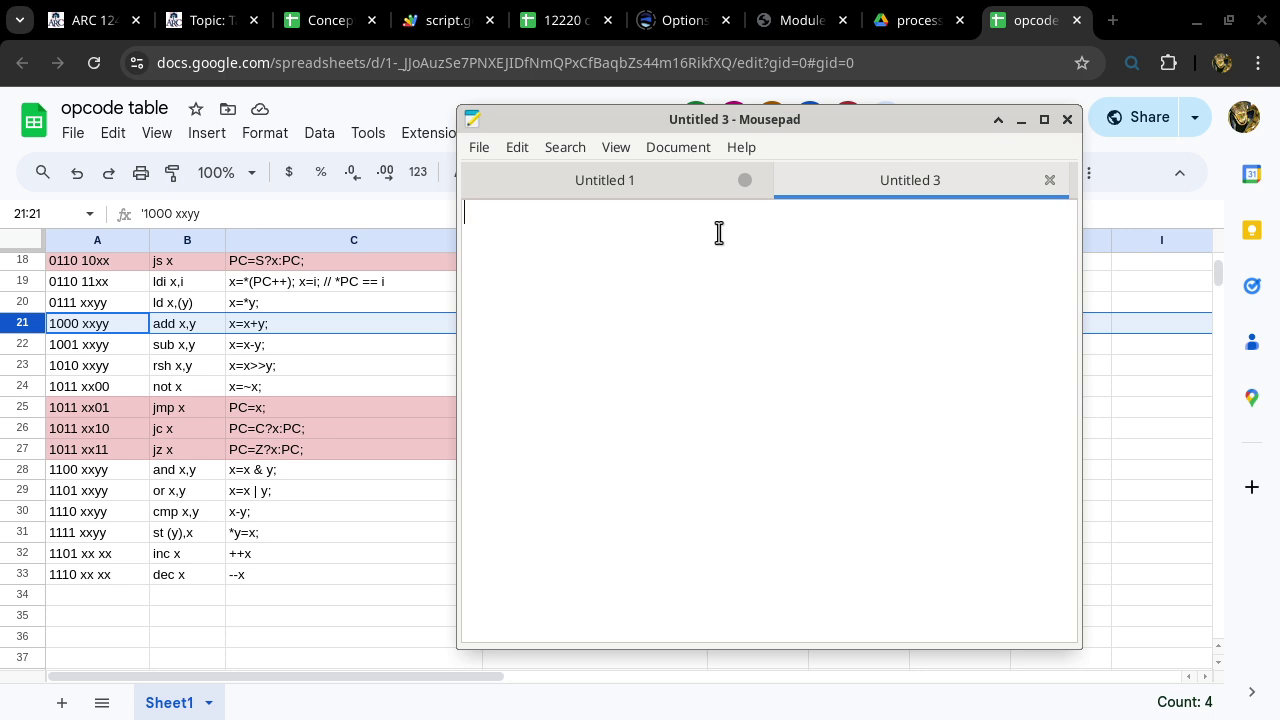
type("add reg ")
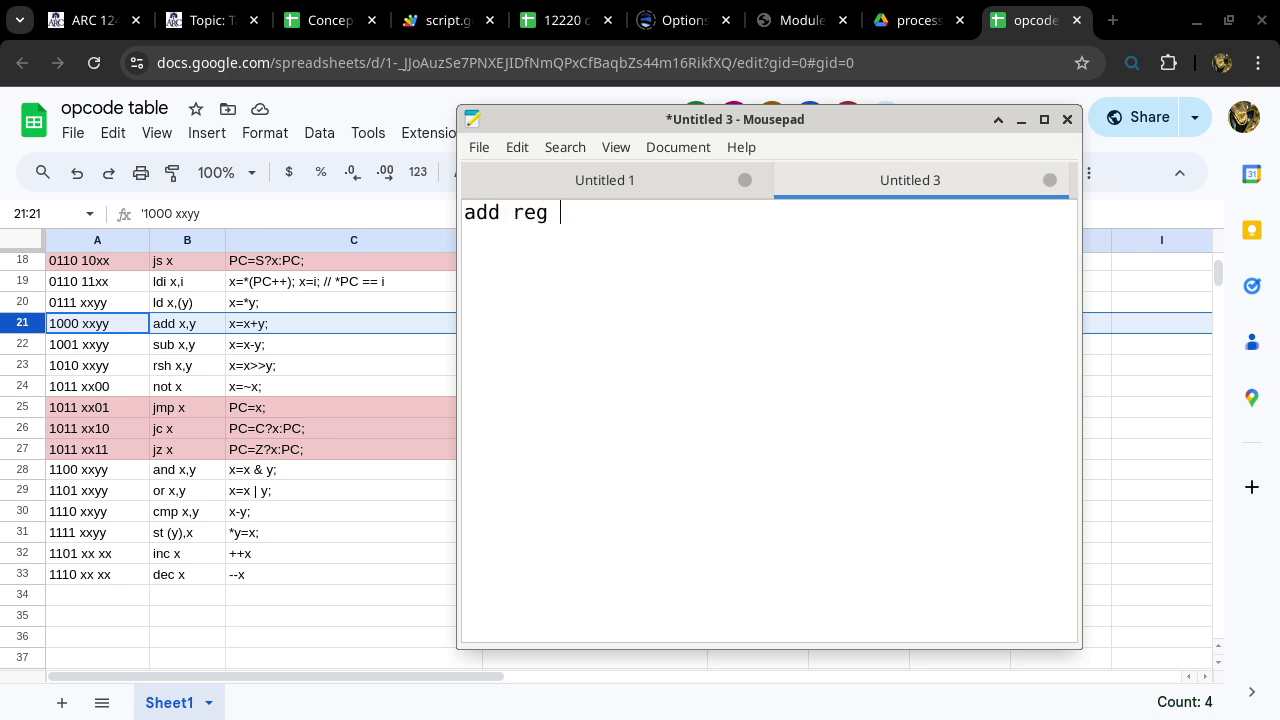
type("D to reg A")
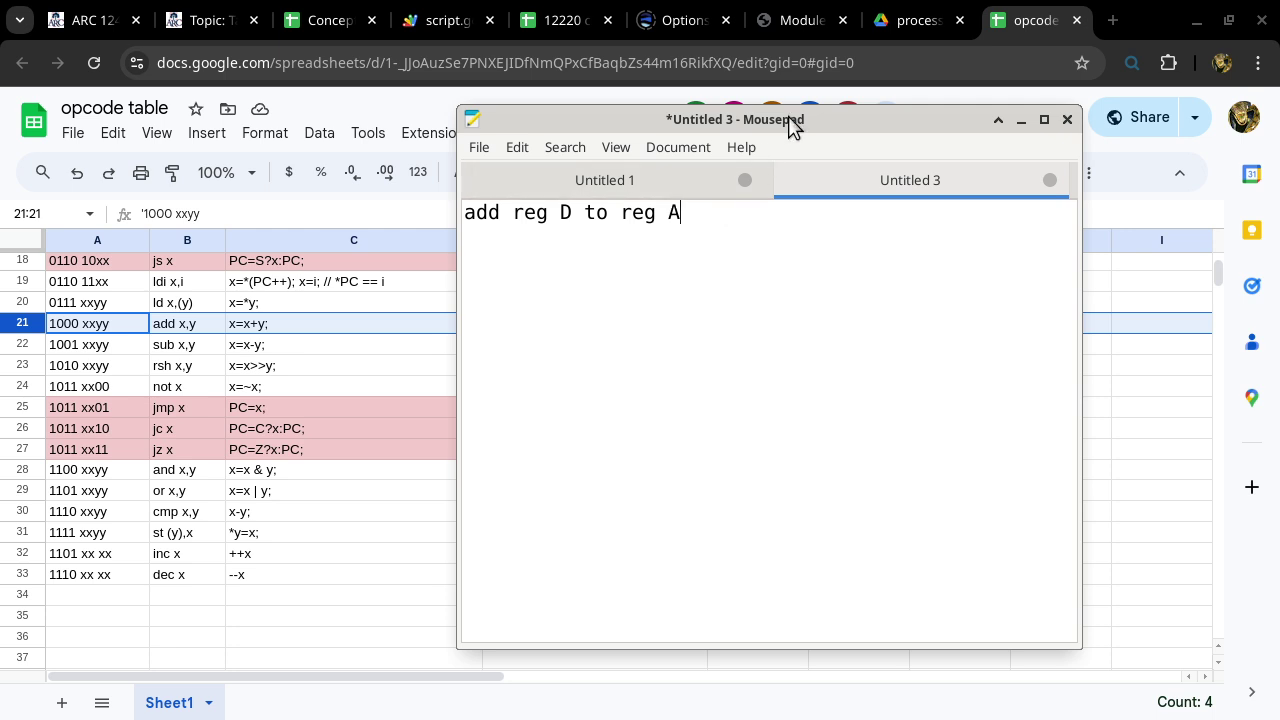
left_click_drag(790, 119, 1063, 130)
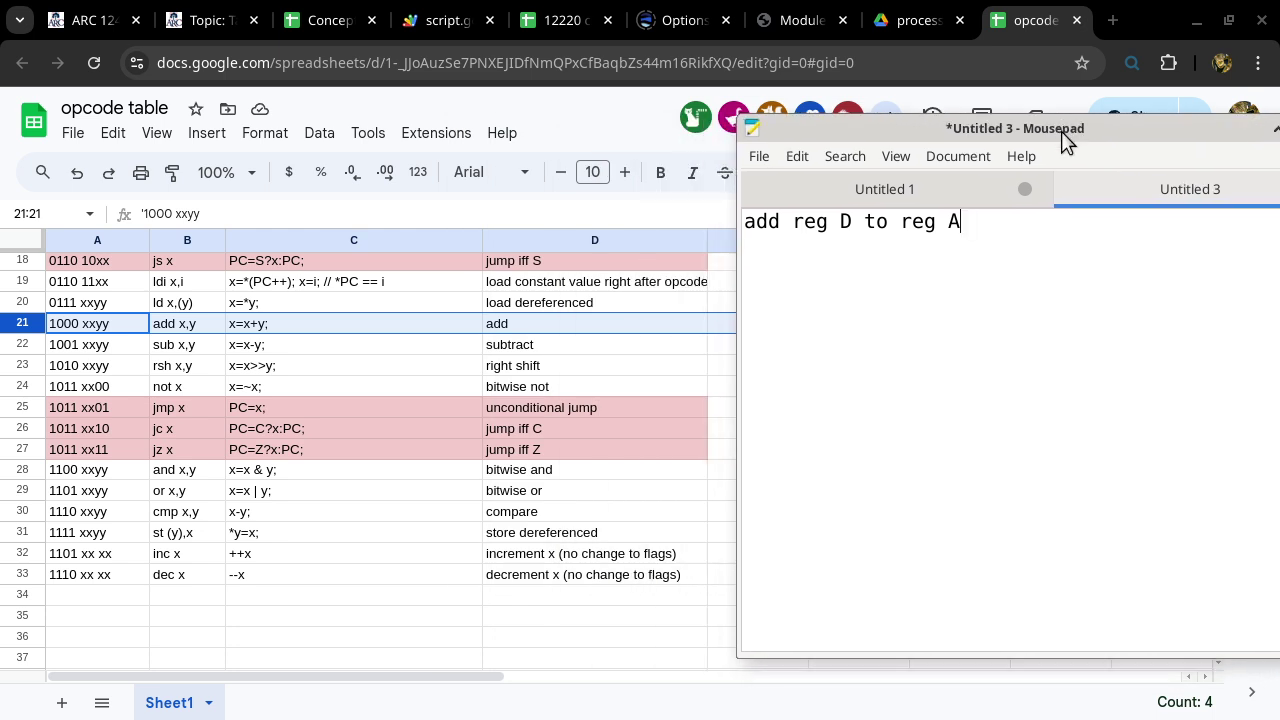
Add the line "in RTL: a += d, a = a + d" below the instruction description, separated by a blank line
key("Return")
key("Return")
type("in RTL: a += ")
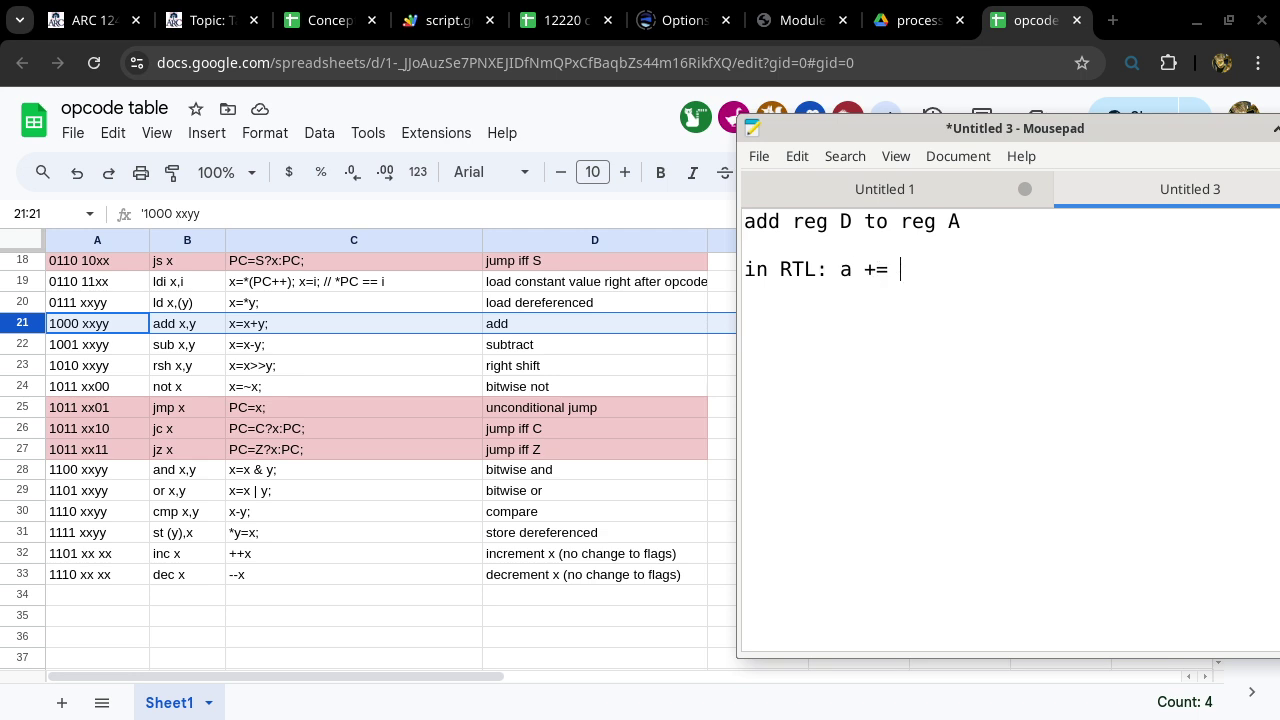
type("d, a = a + d")
key("Return")
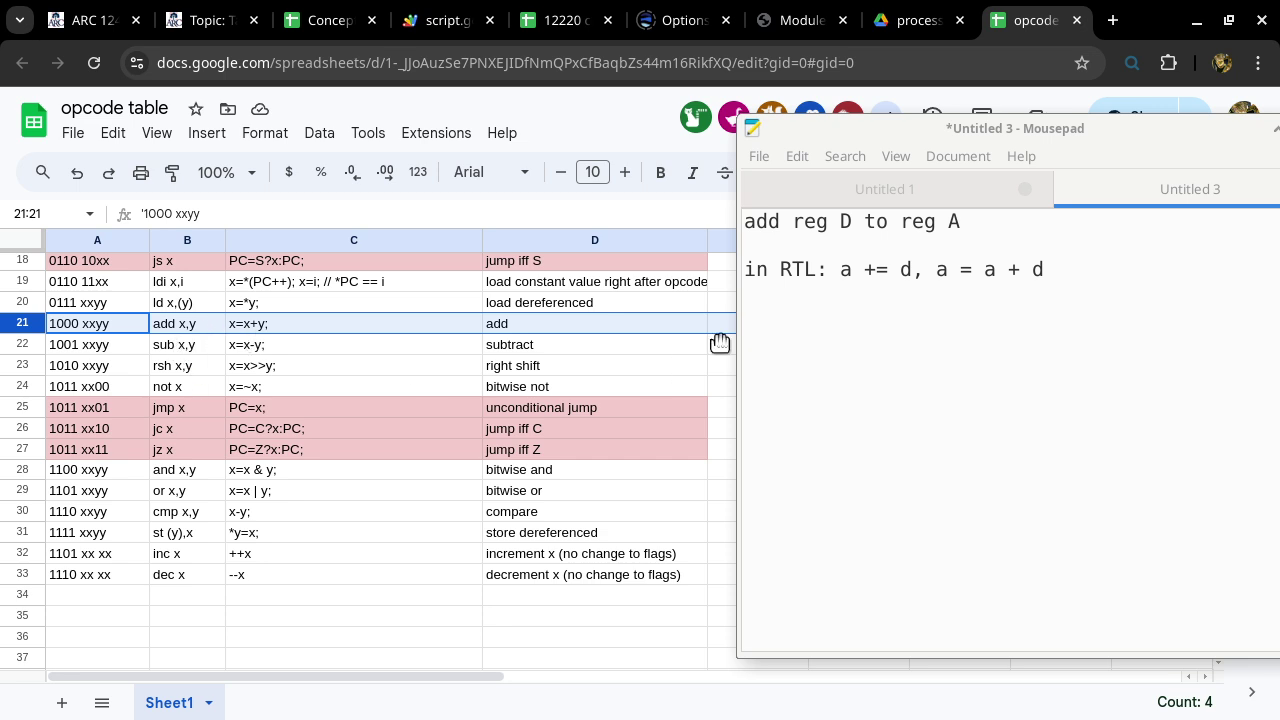
Write the operand assignments "x = a" and "y = d" on separate lines below the RTL line
left_click(871, 310)
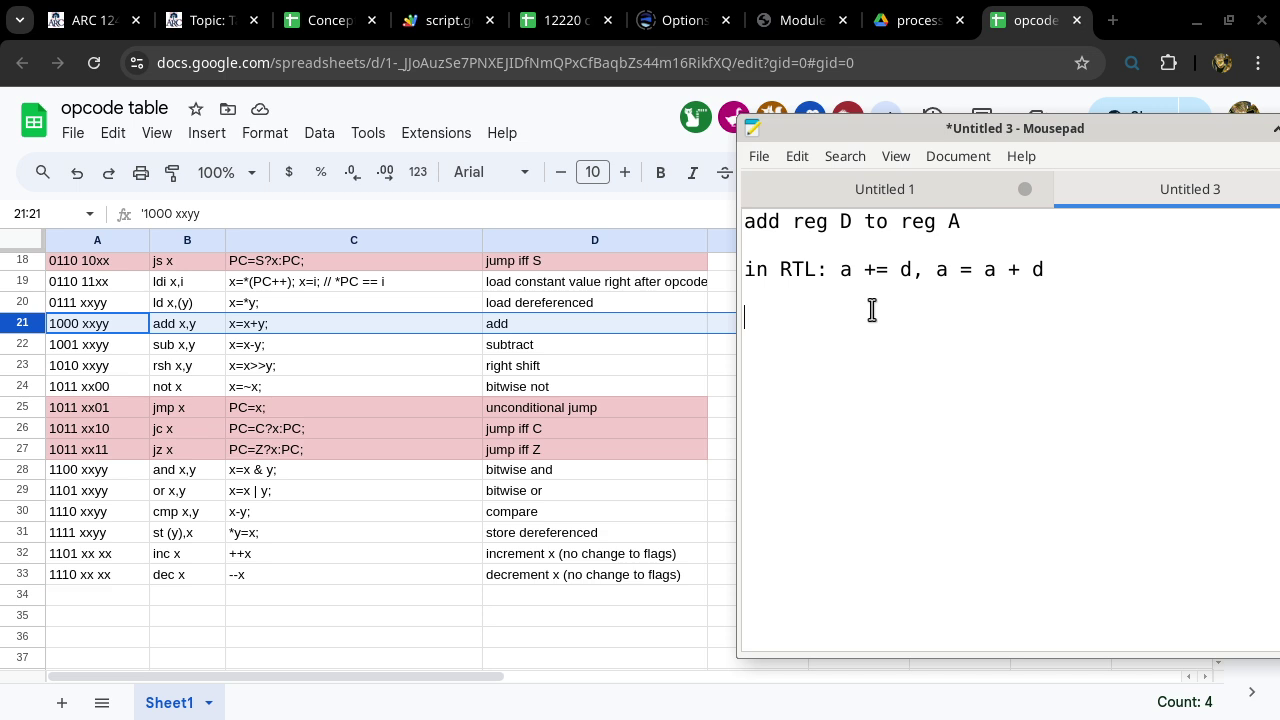
type("x = a")
key("Return")
type("y = d")
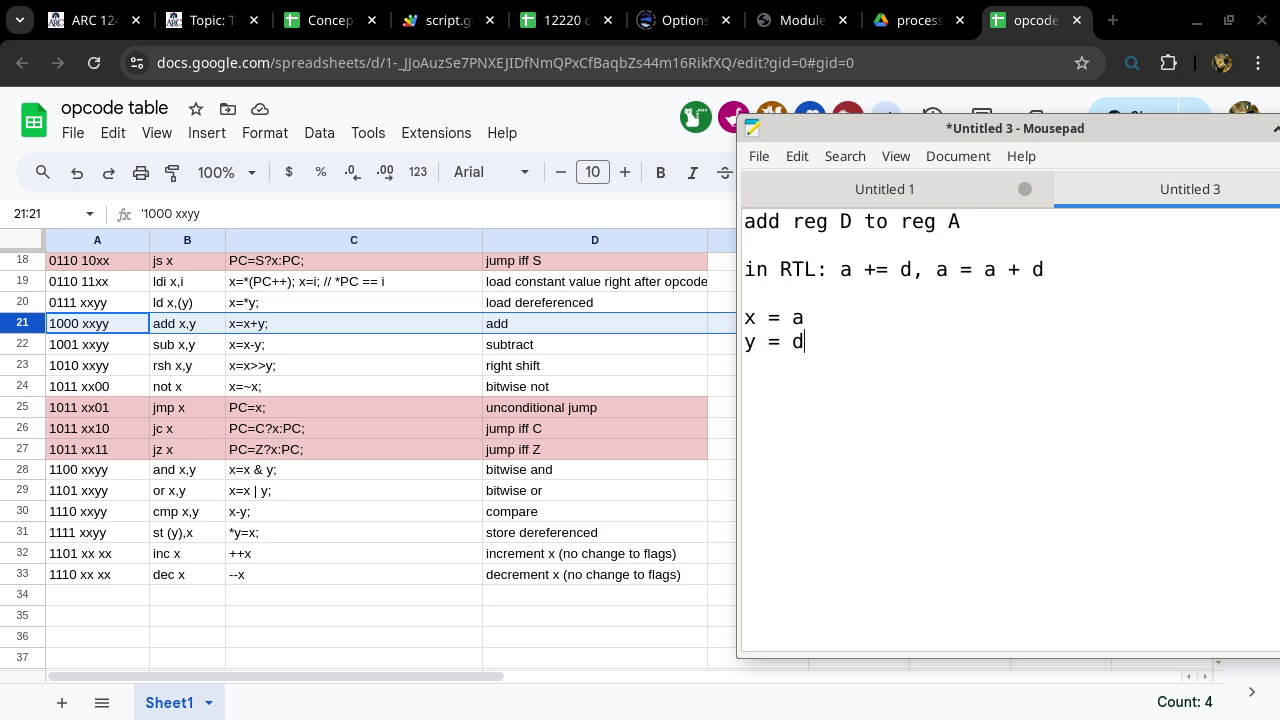
Write the register bit codes "xx = 00" and "yy = 11" on separate lines below the operand assignments
key("Return")
key("Return")
type("xx =")
type("00")
key("Return")
type("yy = ")
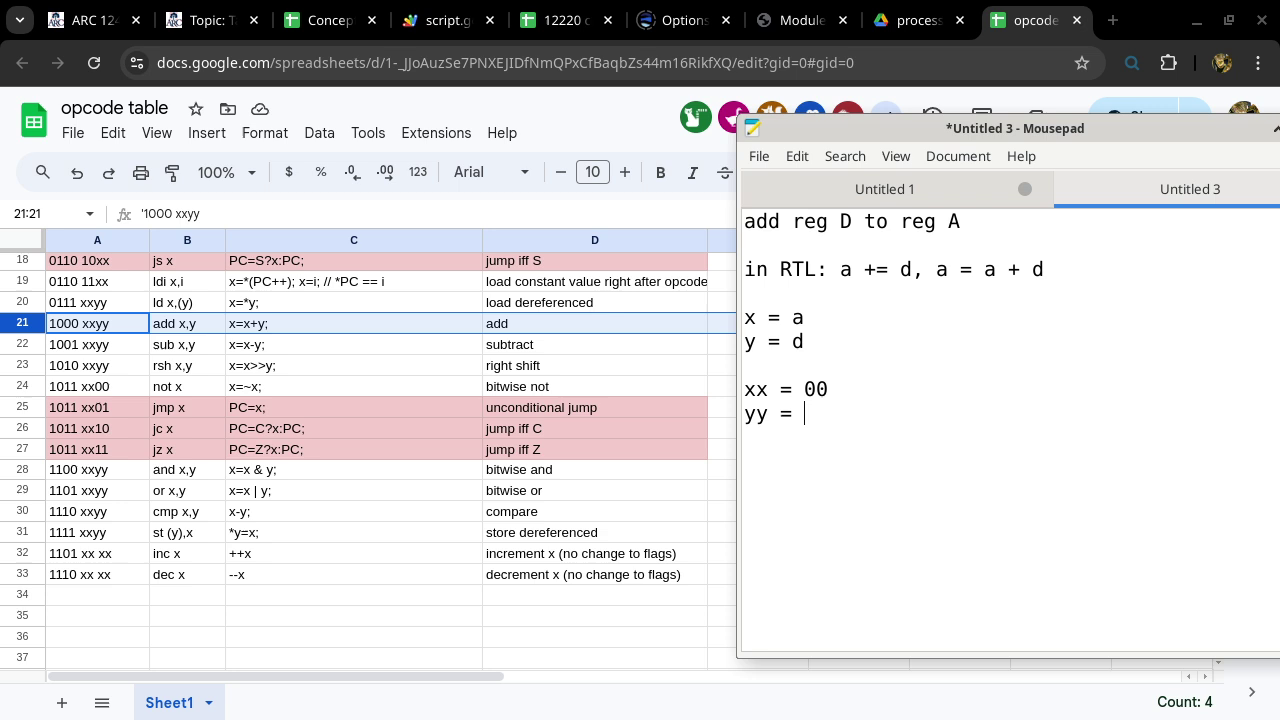
type("11")
Add the line "opcode: 1000 0011(2)" below the register bit codes, separated by a blank line
key("Return")
key("Return")
type("opcode:")
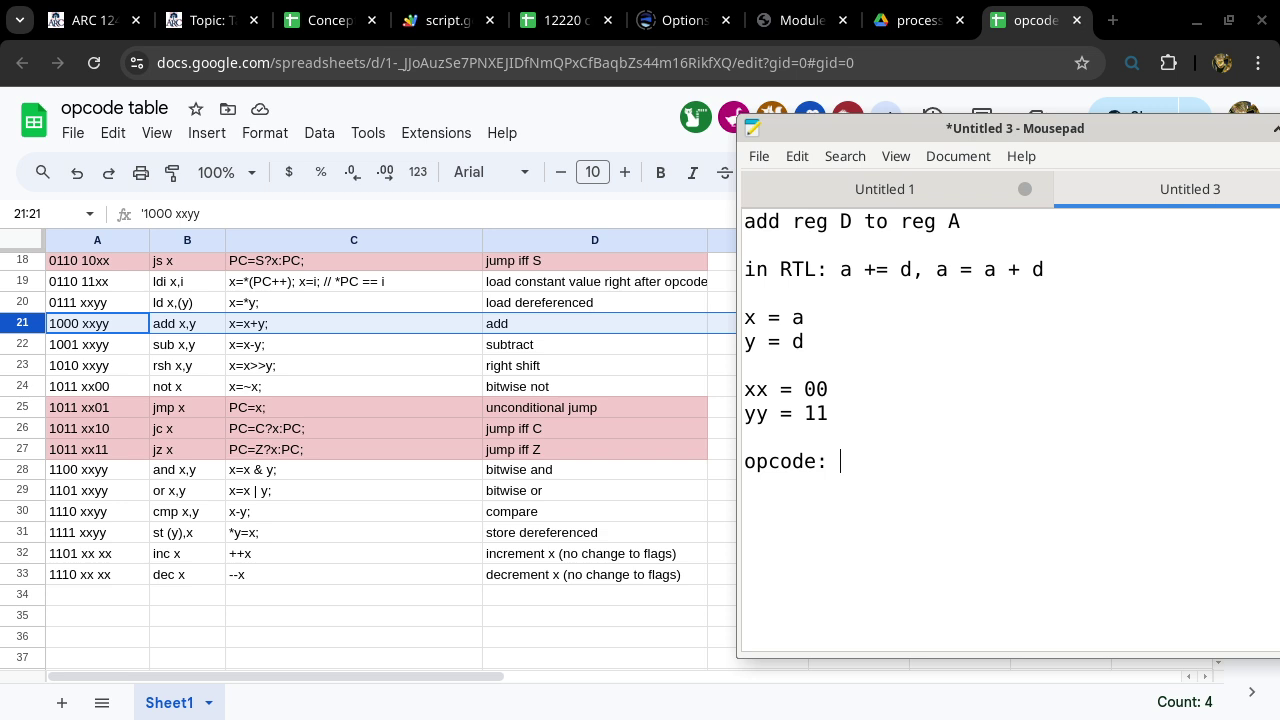
type(" 1000 00")
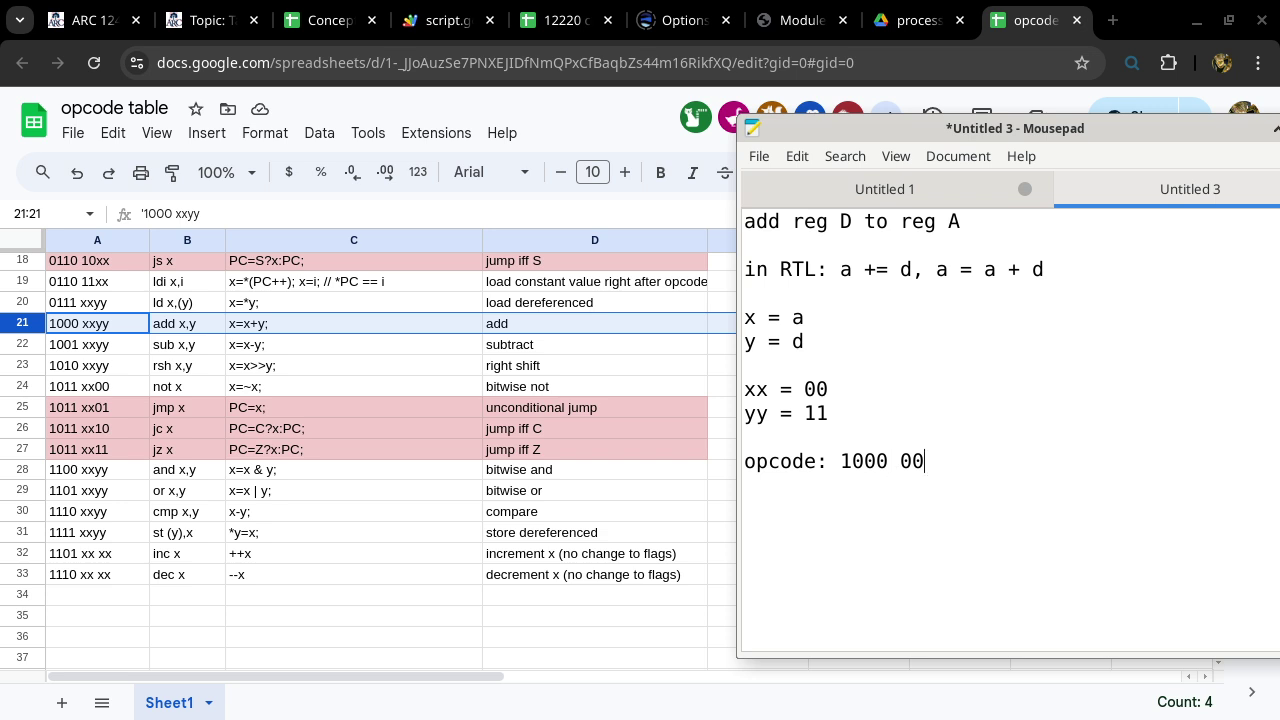
type("11(2)")
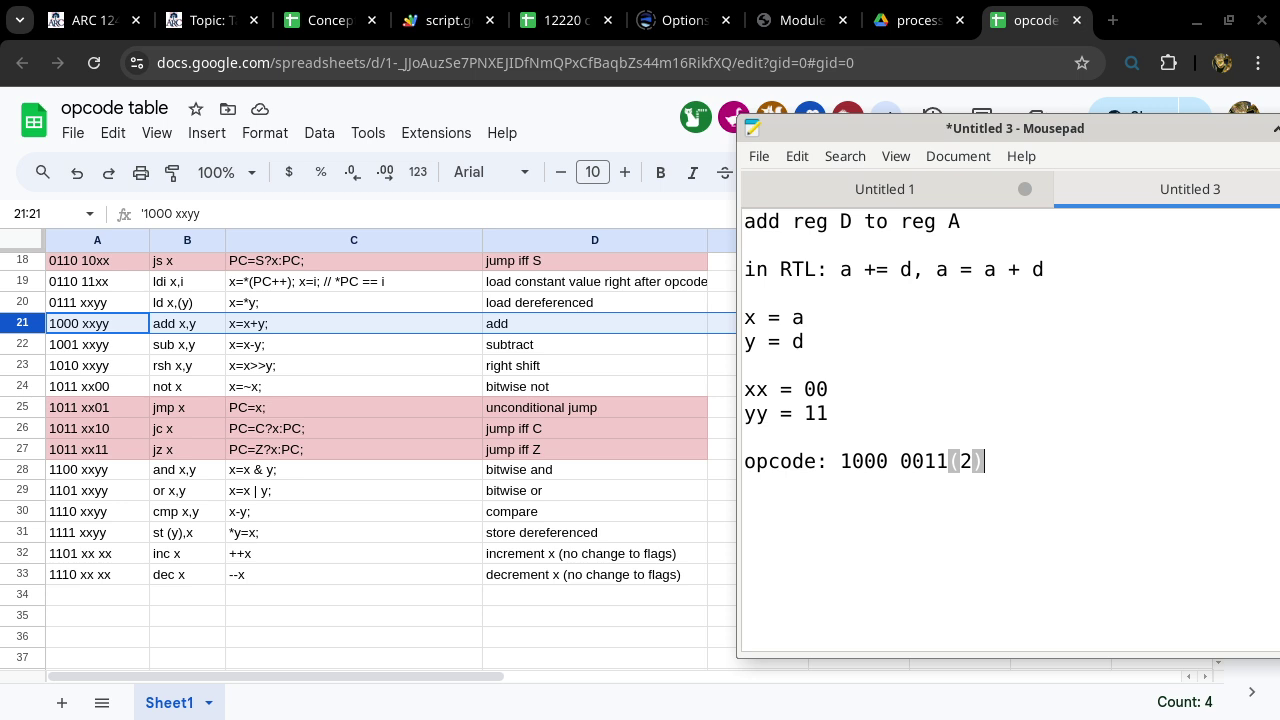
Insert the line "in mnemonic: add a,d" between the RTL line and the operand assignments
left_click_drag(962, 221, 746, 222)
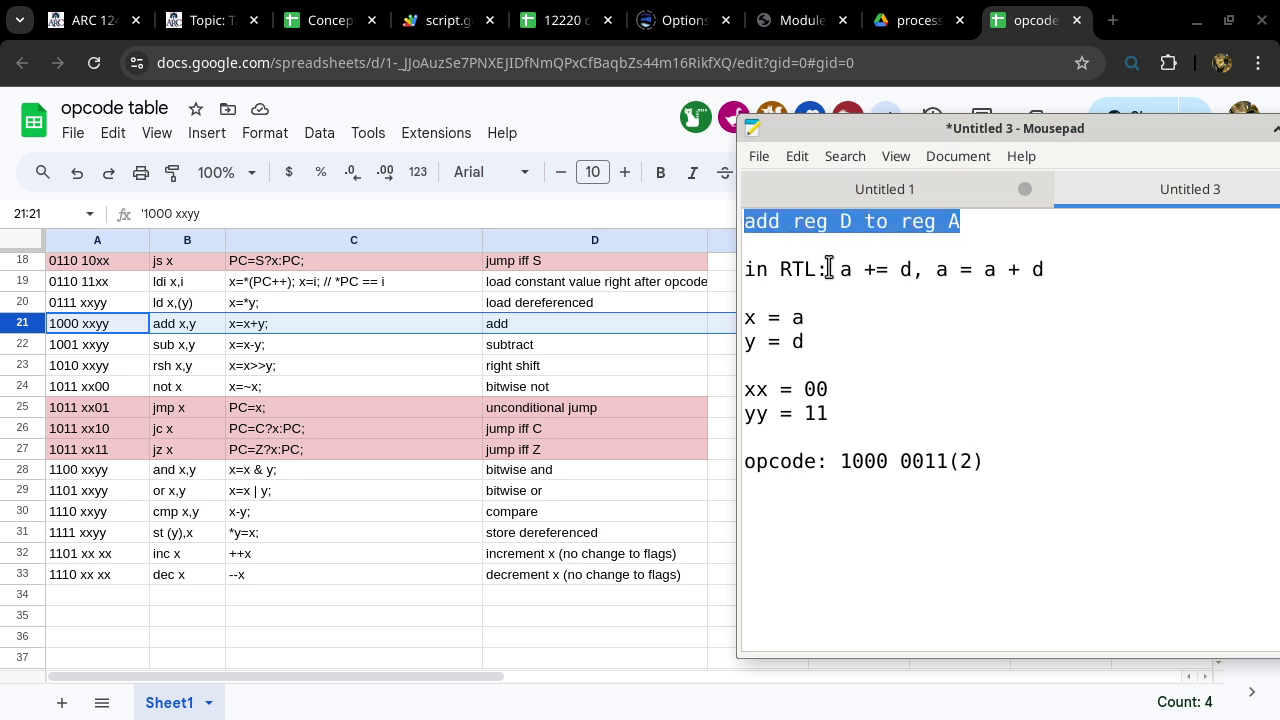
left_click_drag(838, 269, 1055, 269)
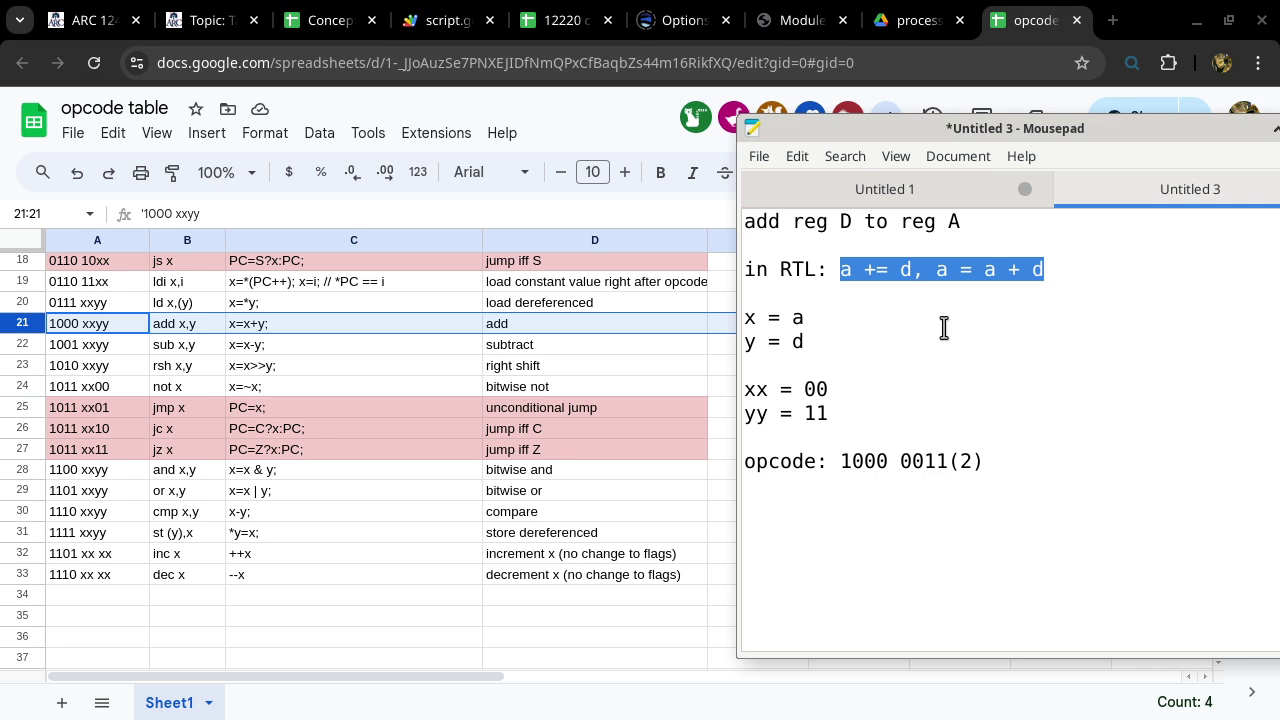
left_click(1069, 269)
key("Return")
key("Return")
type("in ")
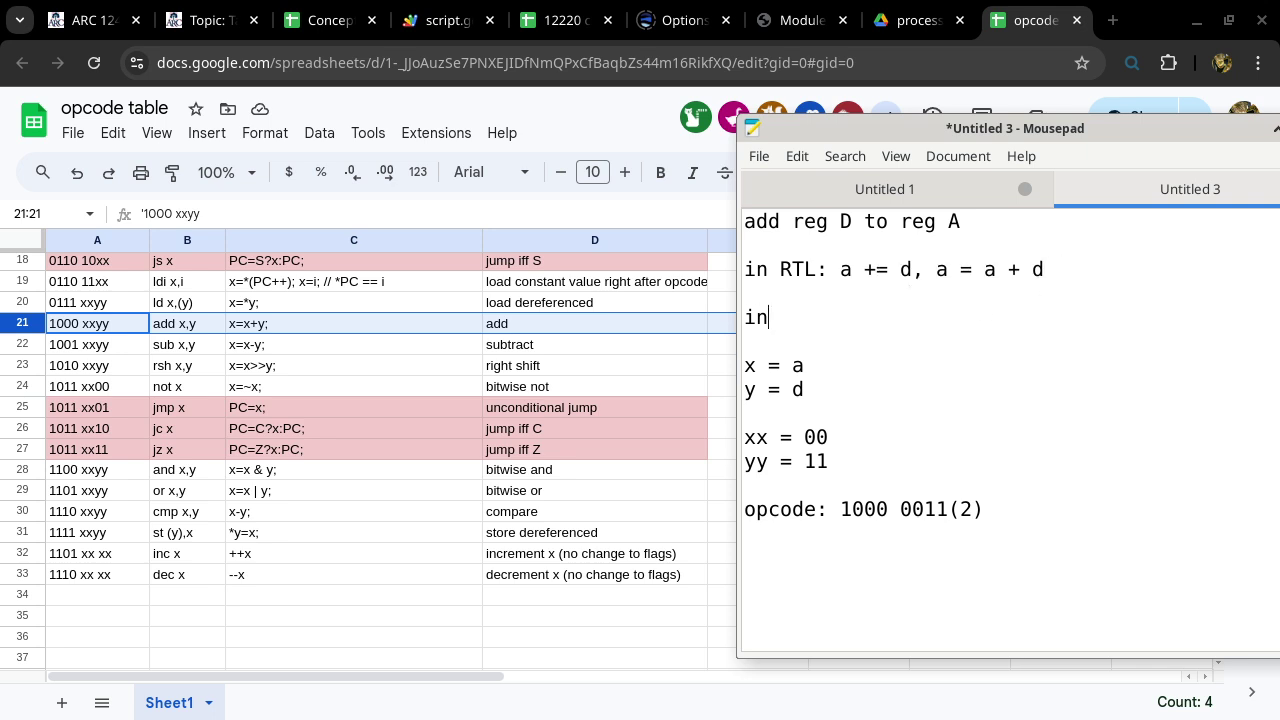
type("mnemonic: ")
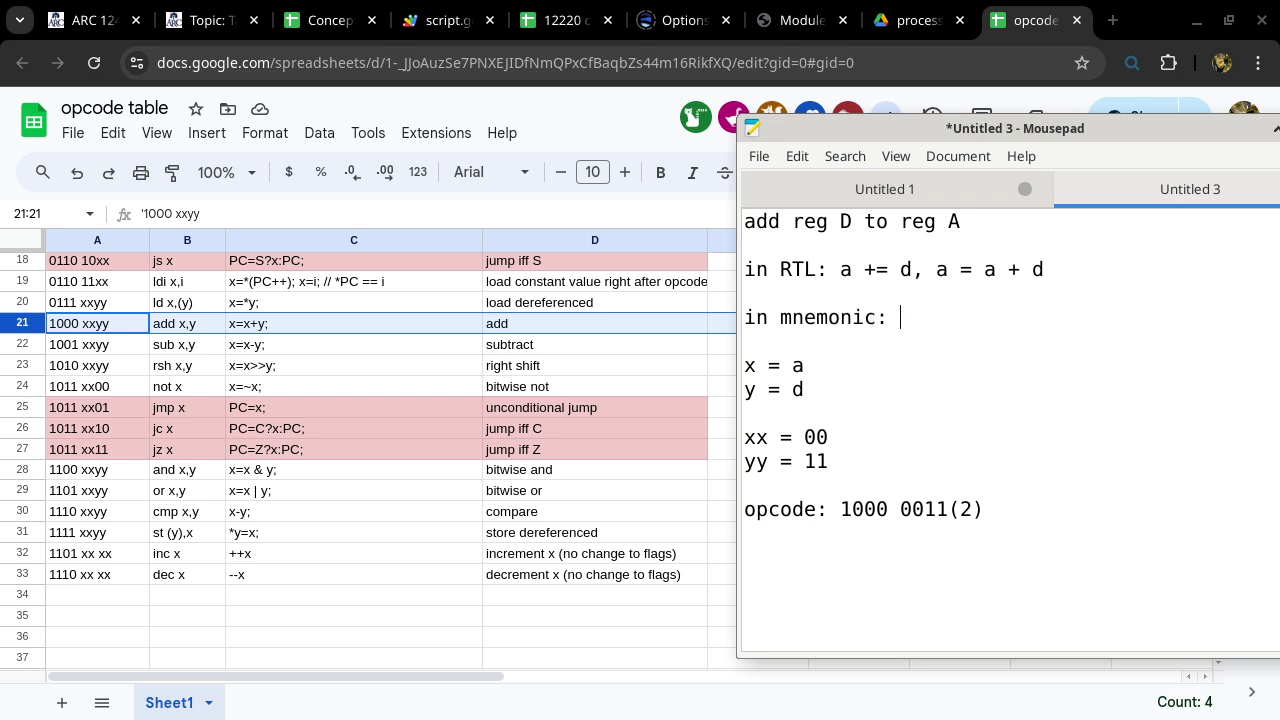
type("add a,d")
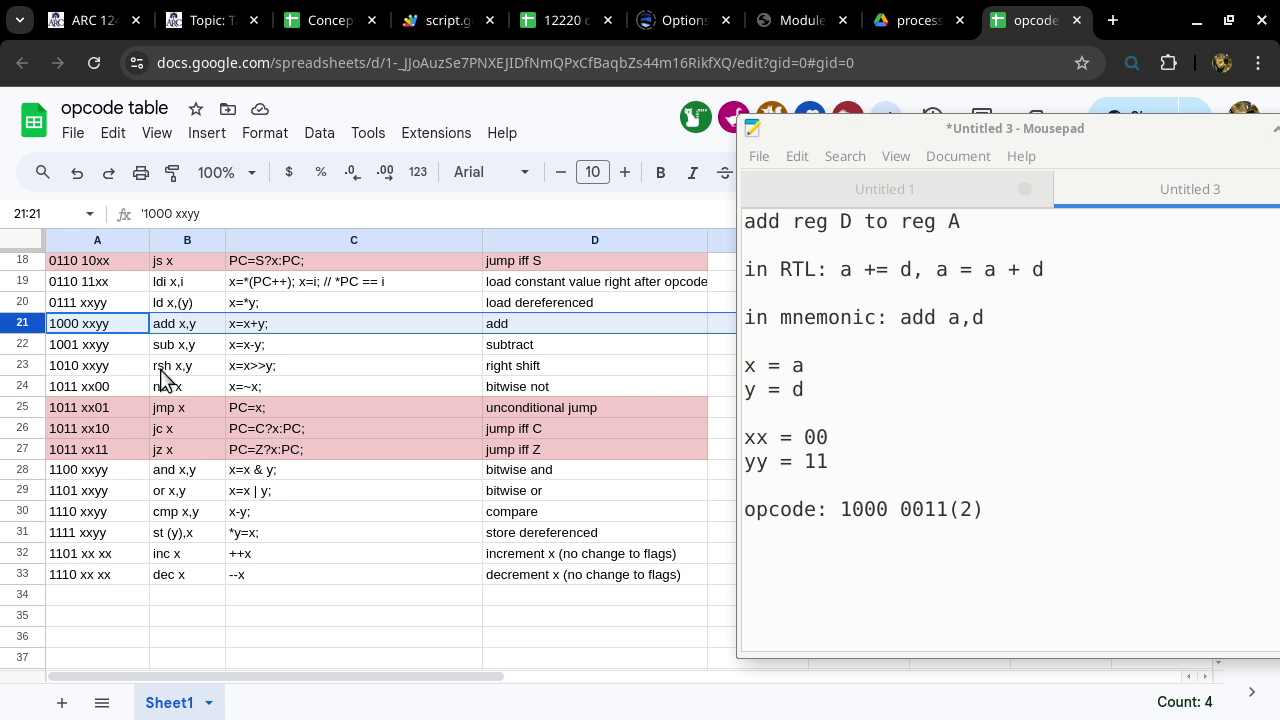
scroll(186, 548, "up", 2)
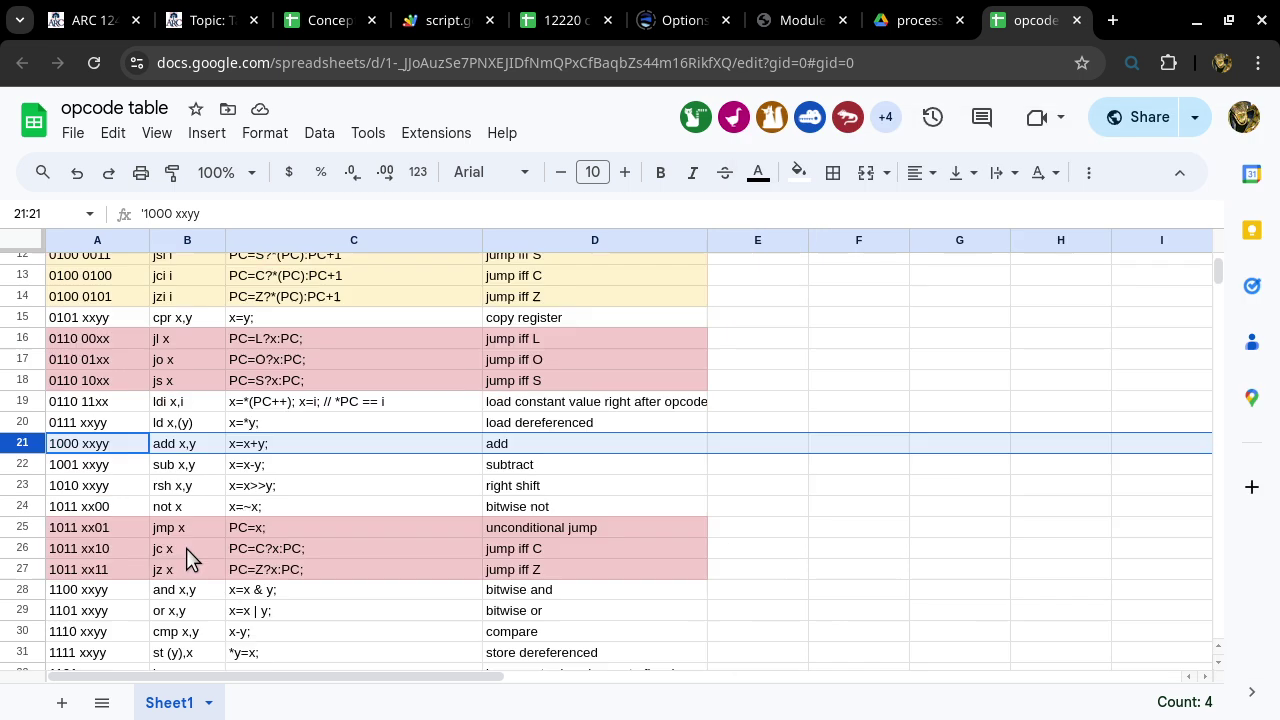
scroll(186, 548, "up", 4)
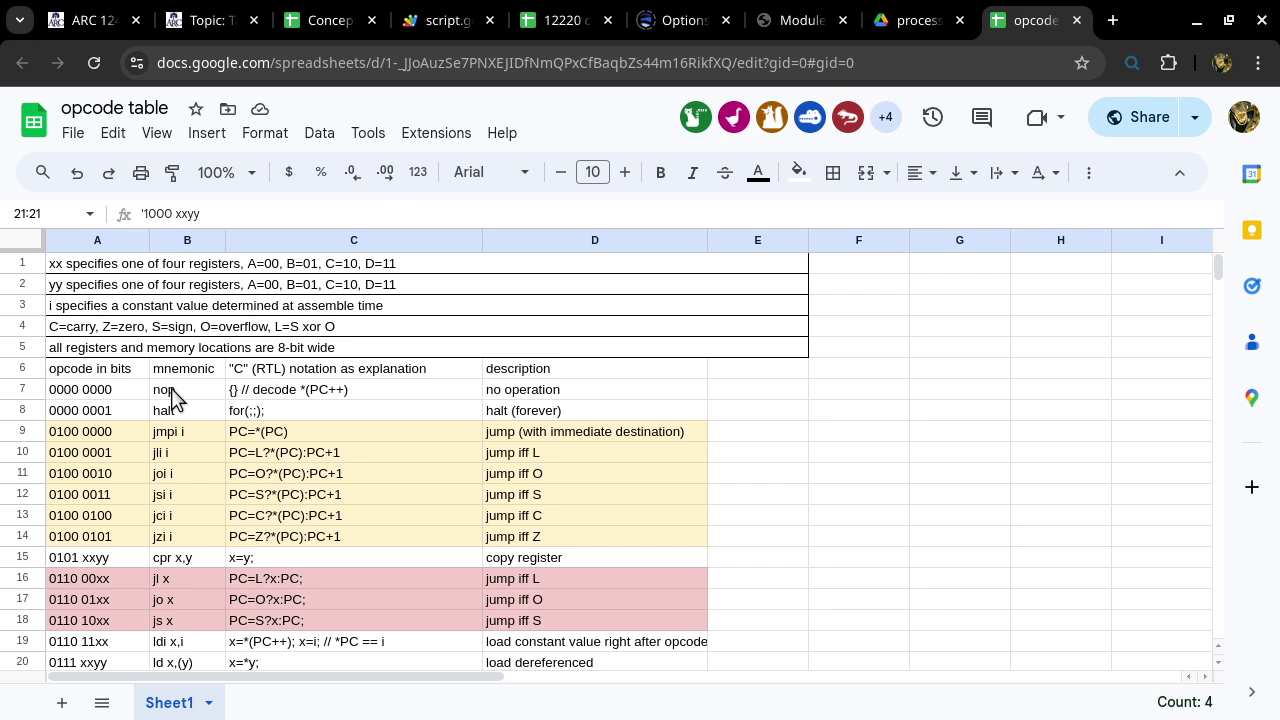
scroll(203, 402, "down", 6)
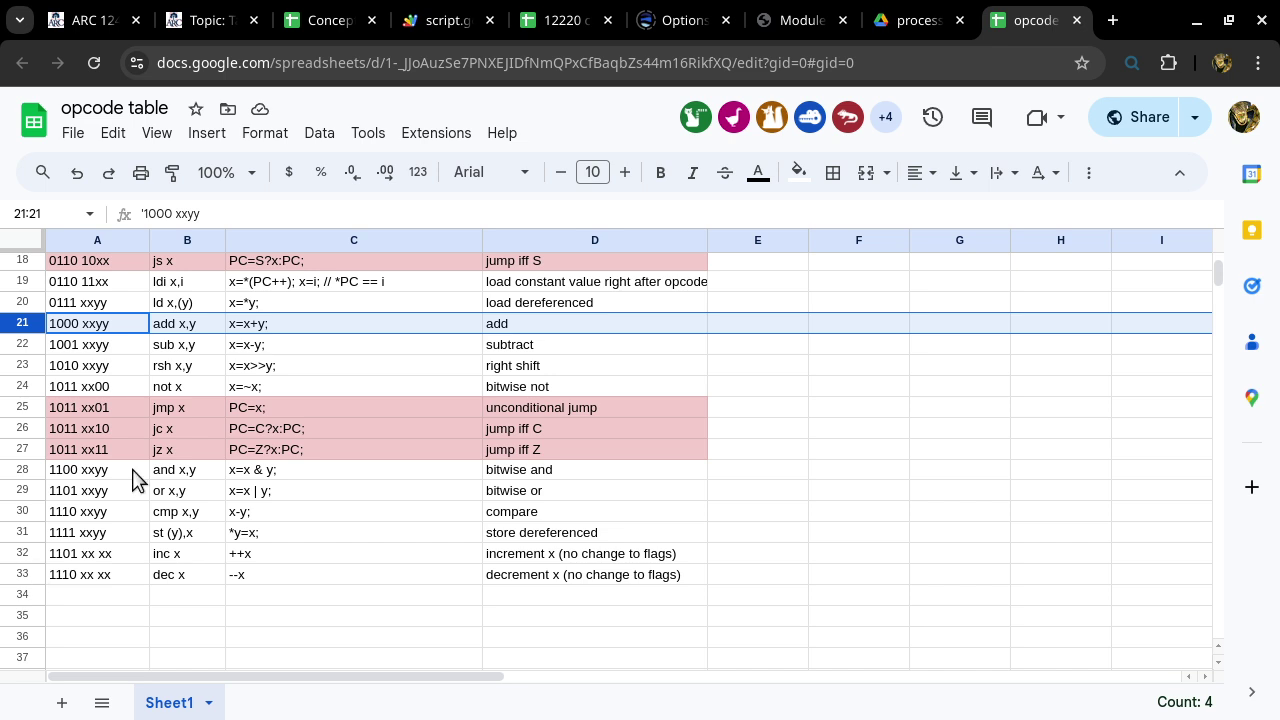
Return to the processor folder in Google Drive and open the assembler spreadsheet
left_click(926, 28)
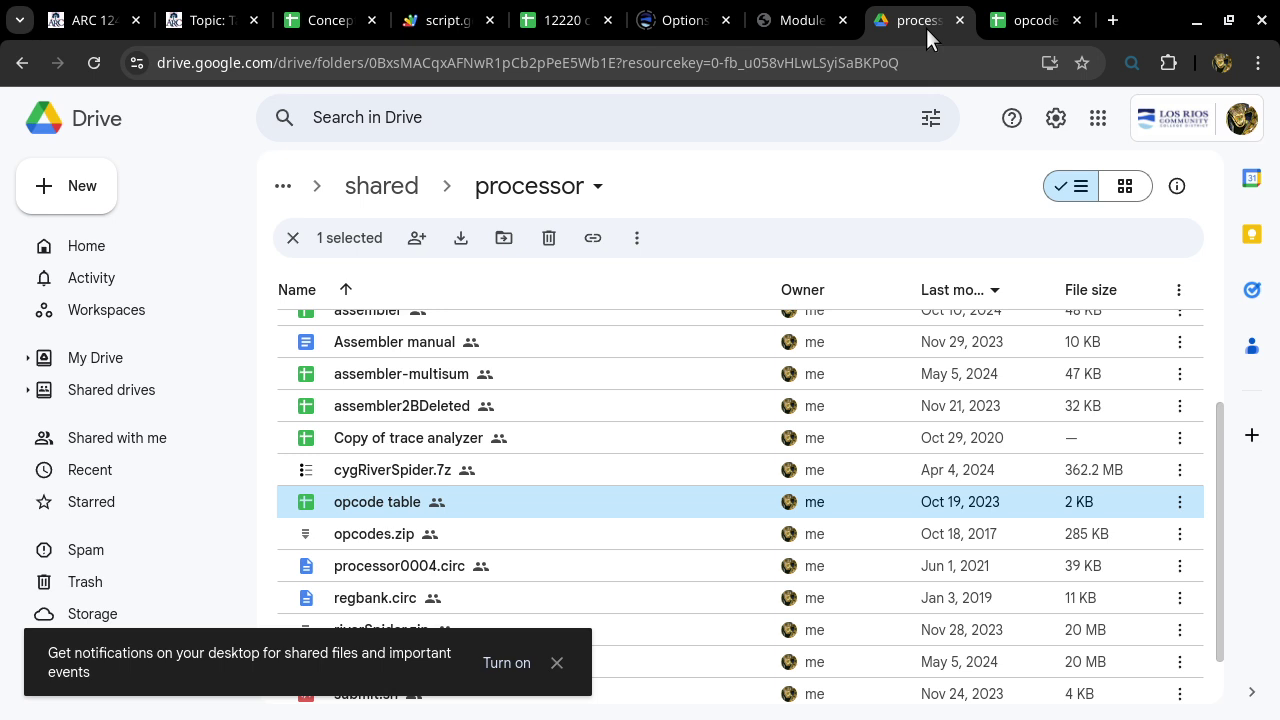
scroll(605, 366, "up", 3)
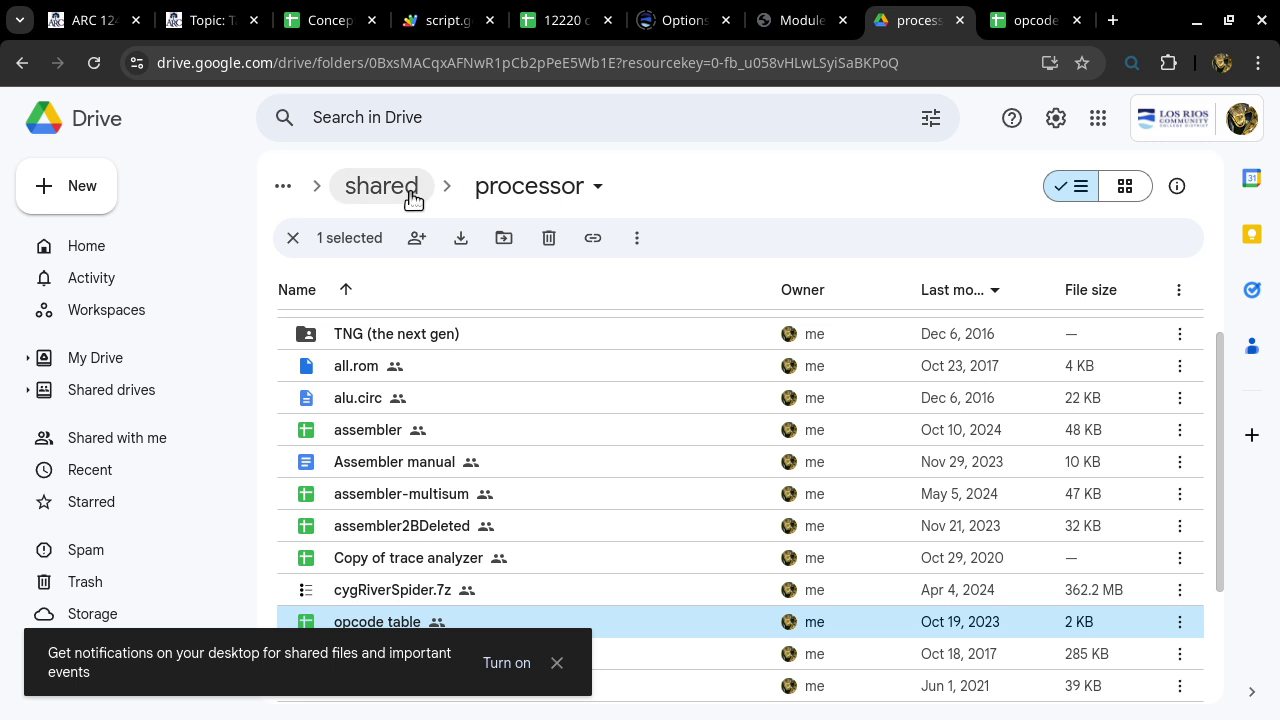
double_click(380, 433)
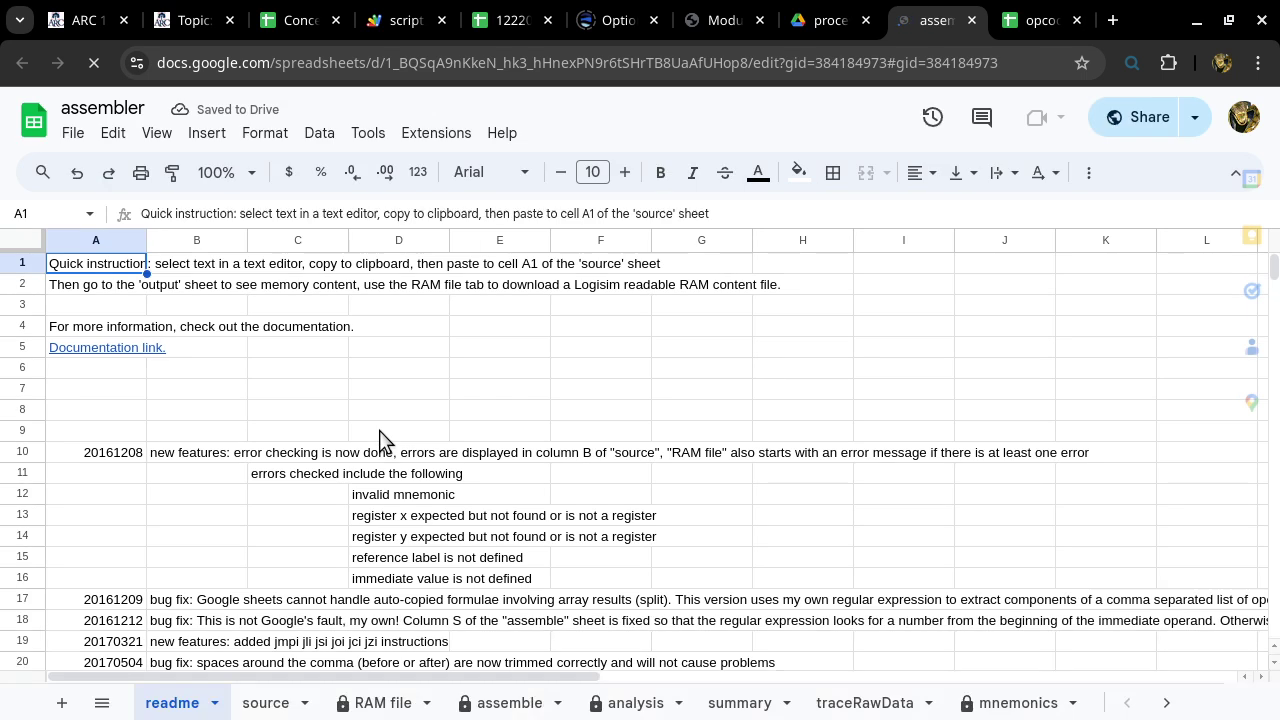
Clear all the existing code from column A of the source sheet
left_click(268, 704)
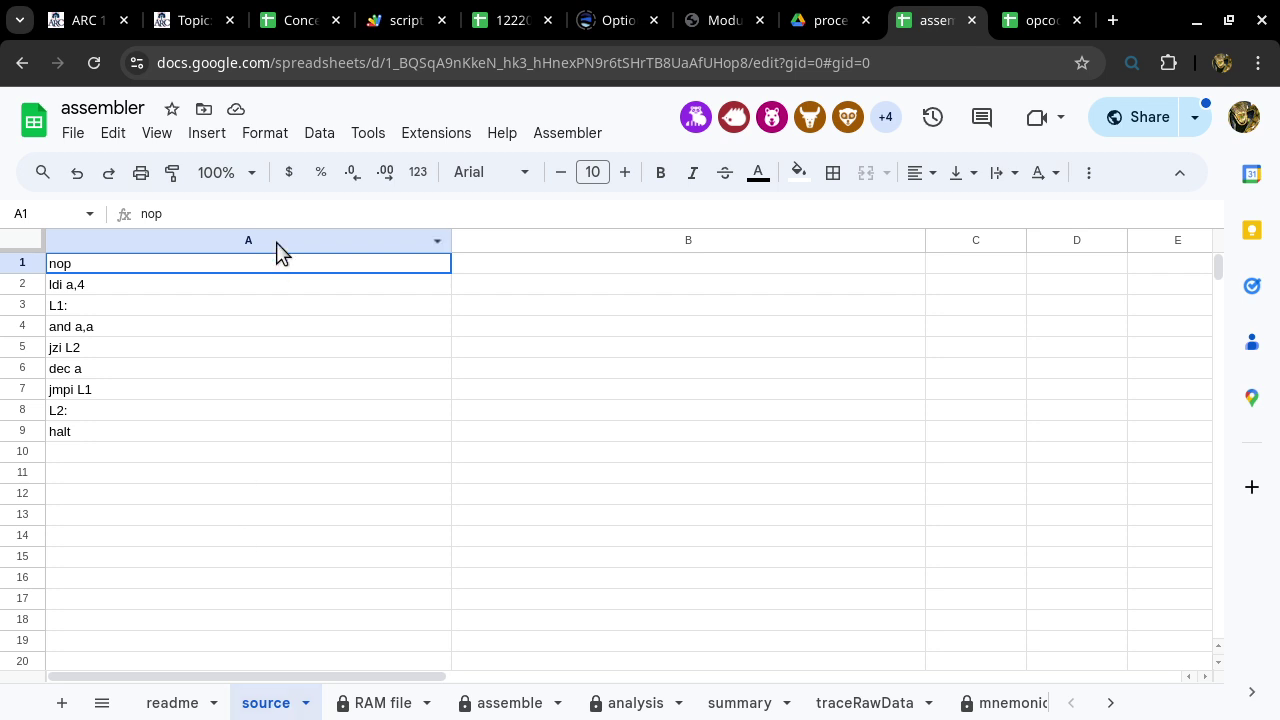
left_click(226, 248)
key("Delete")
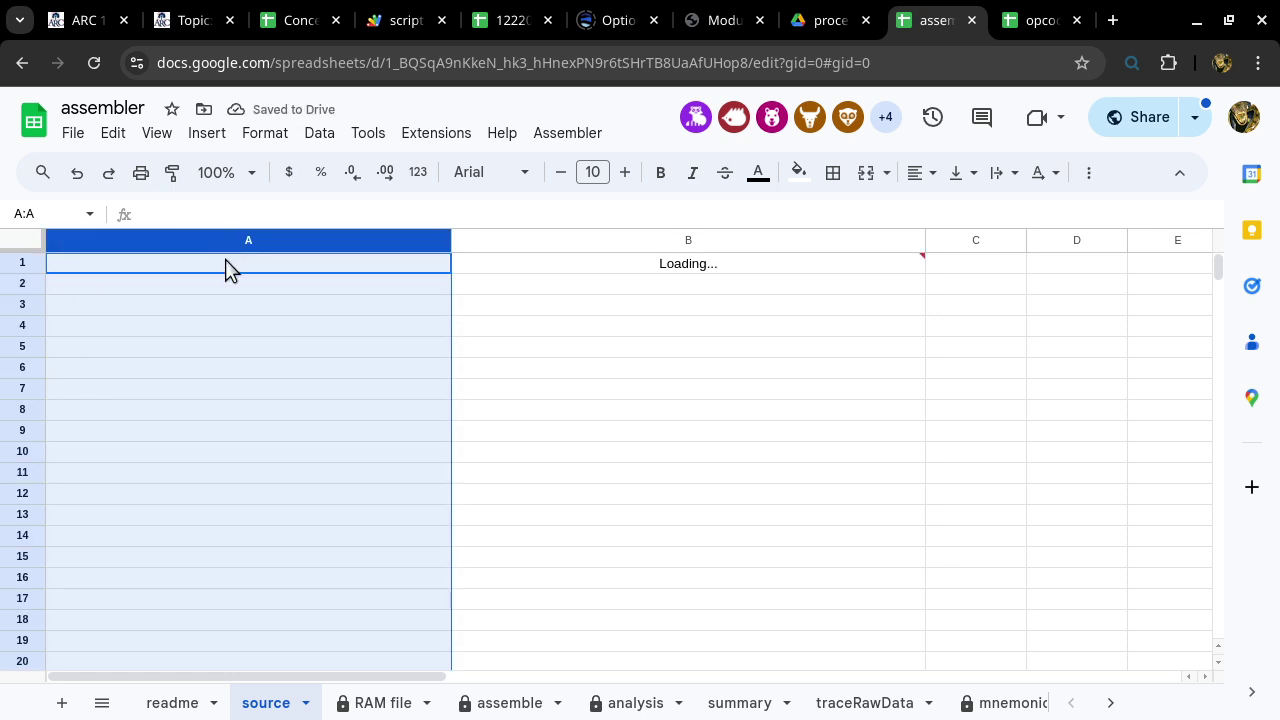
Enter "add a,d // a = a + d, adding reg d to reg a" in cell A1 of the source sheet
left_click(225, 262)
type("add a,d")
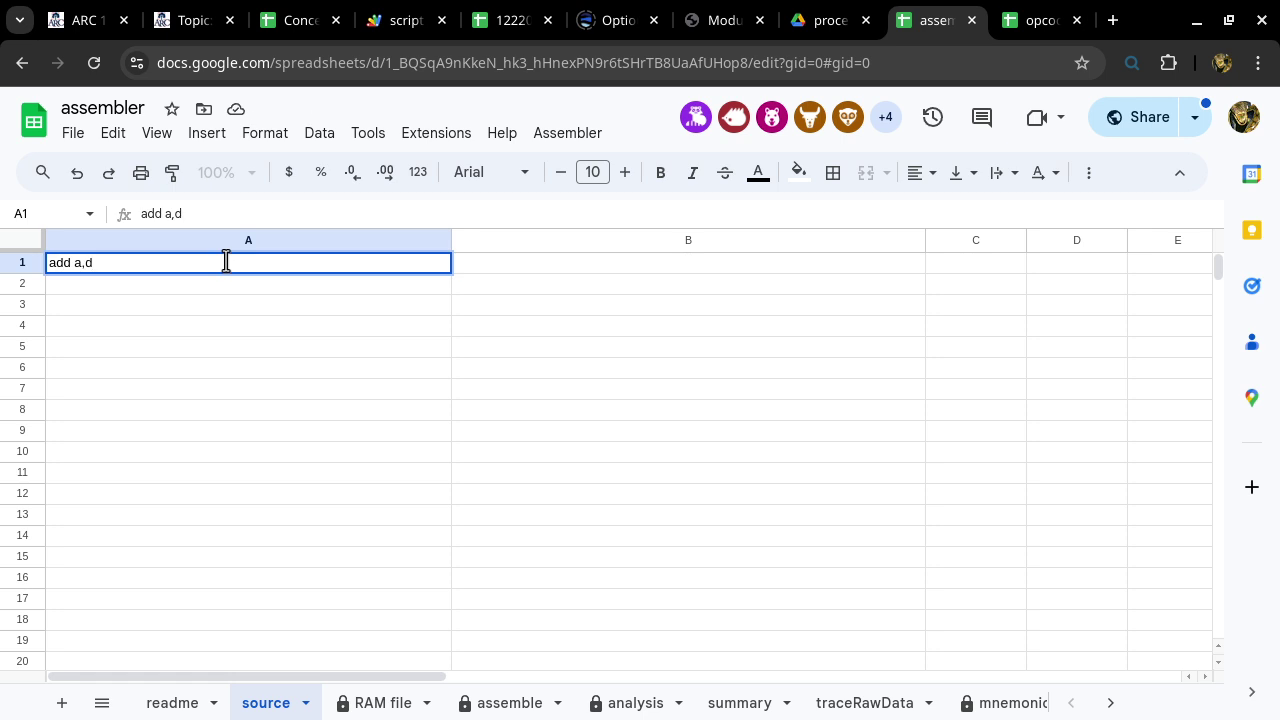
type(" //")
type("a = a + d, adding reg d to reg a")
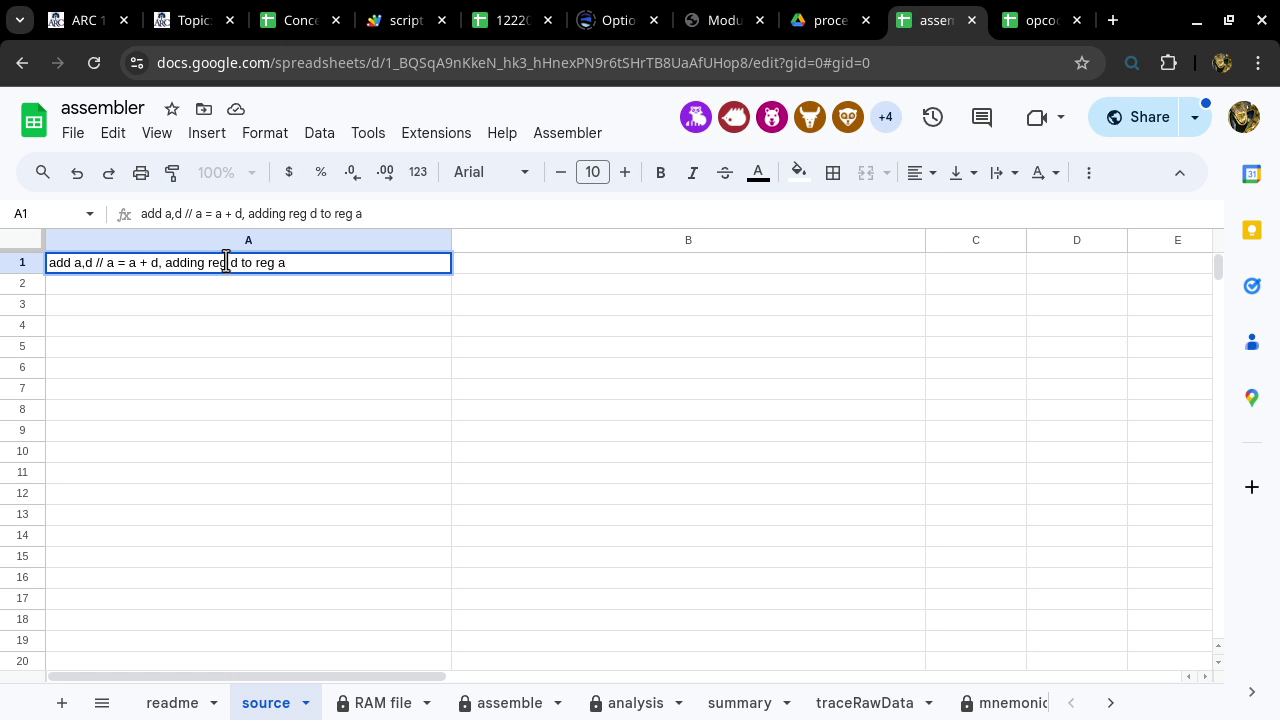
key("Return")
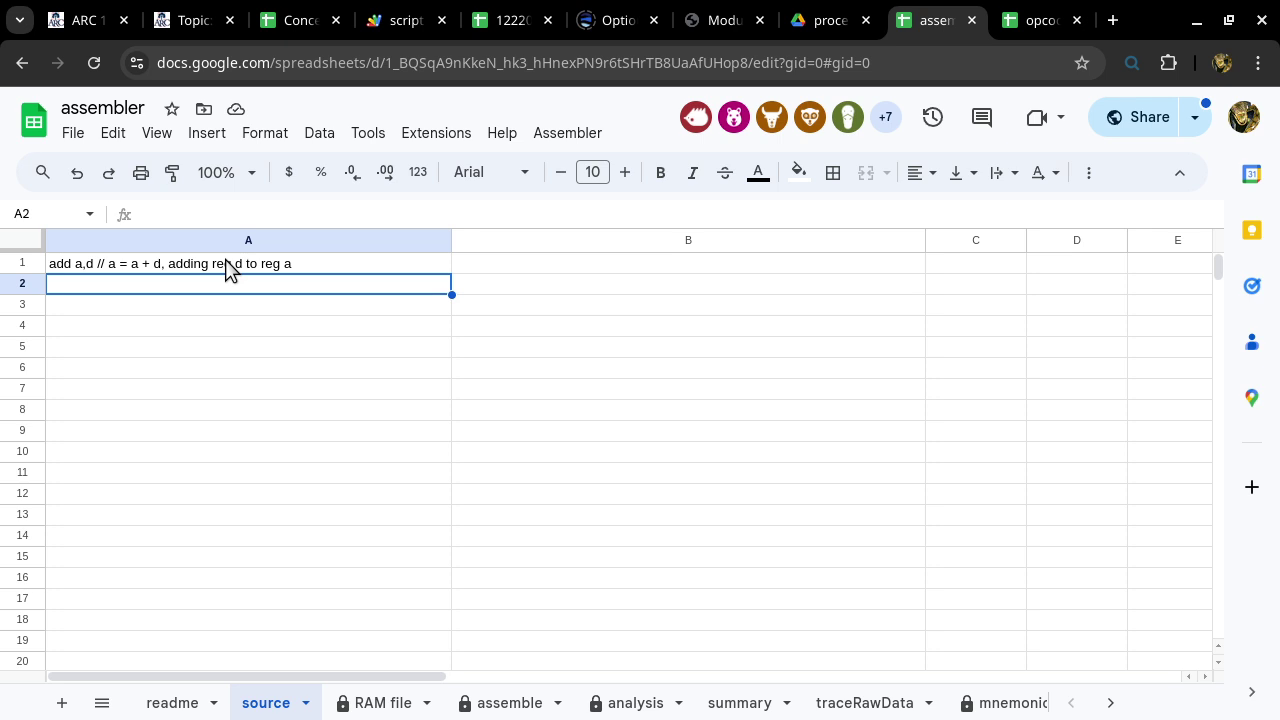
Examine the assemble sheet's cleaned-up source, address and opcode byte columns for the add instruction
left_click(513, 704)
left_click(432, 474)
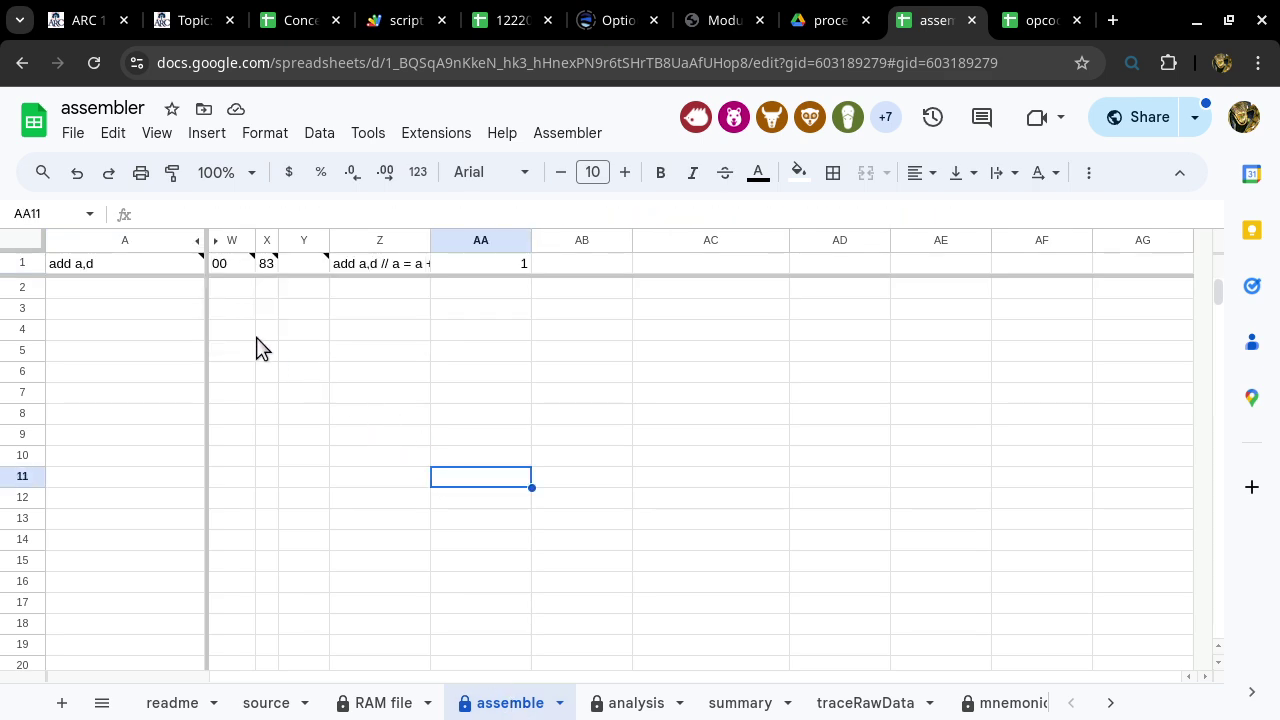
mouse_move(168, 275)
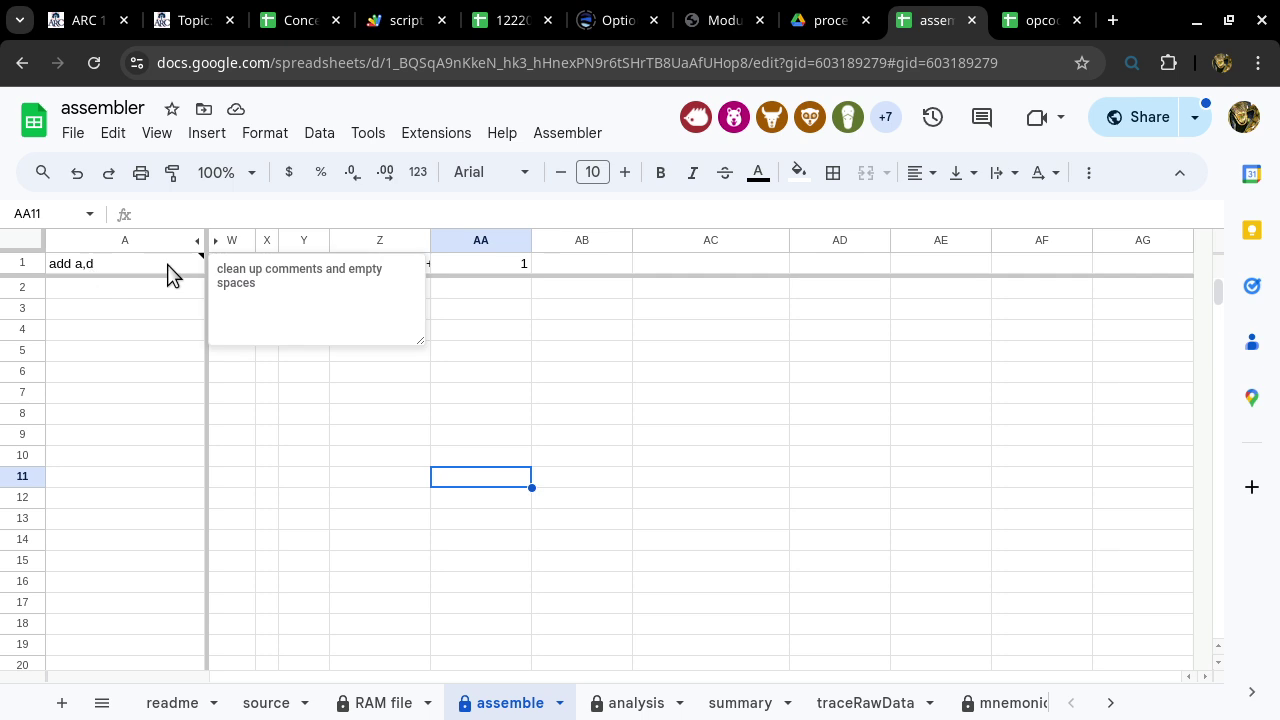
left_click(246, 376)
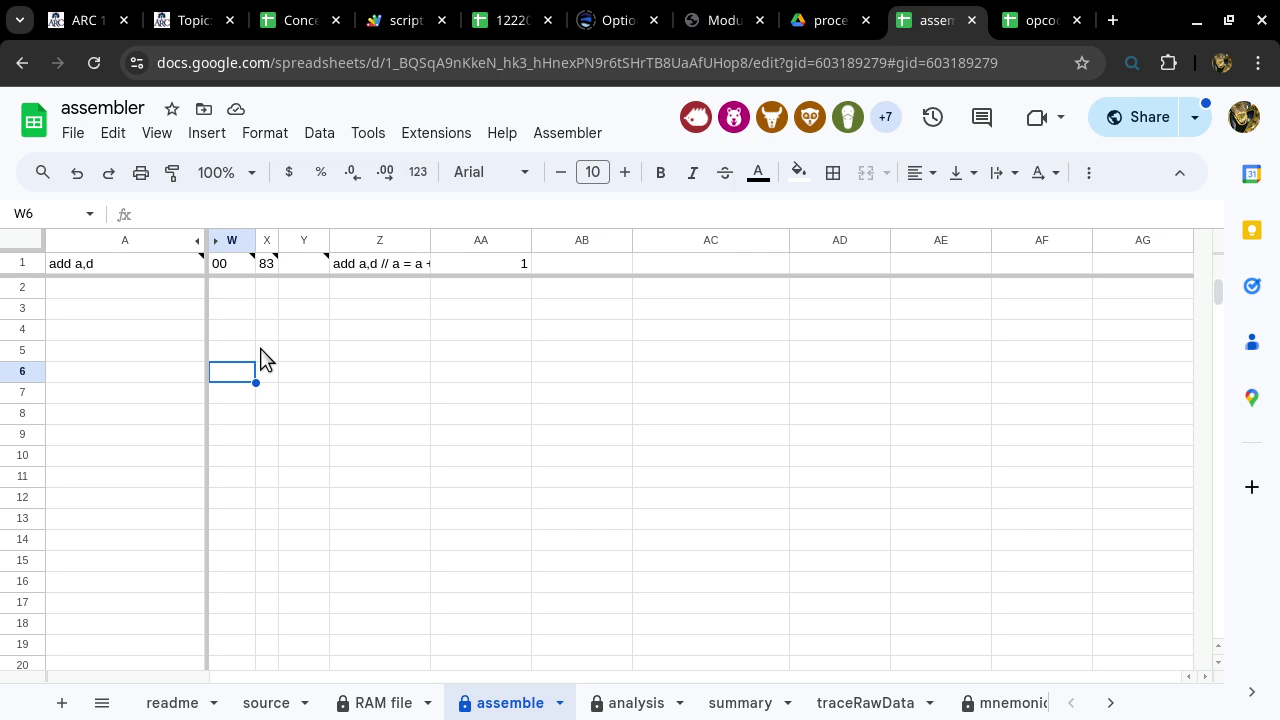
left_click(268, 376)
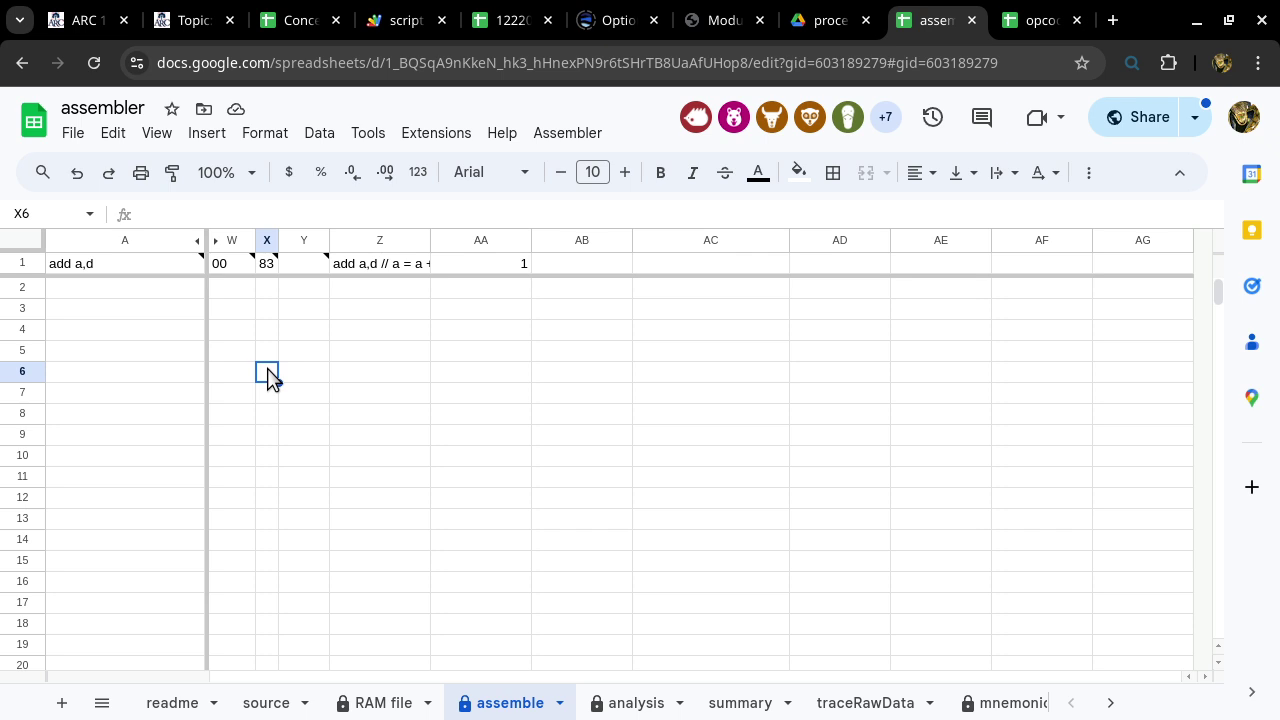
left_click(300, 378)
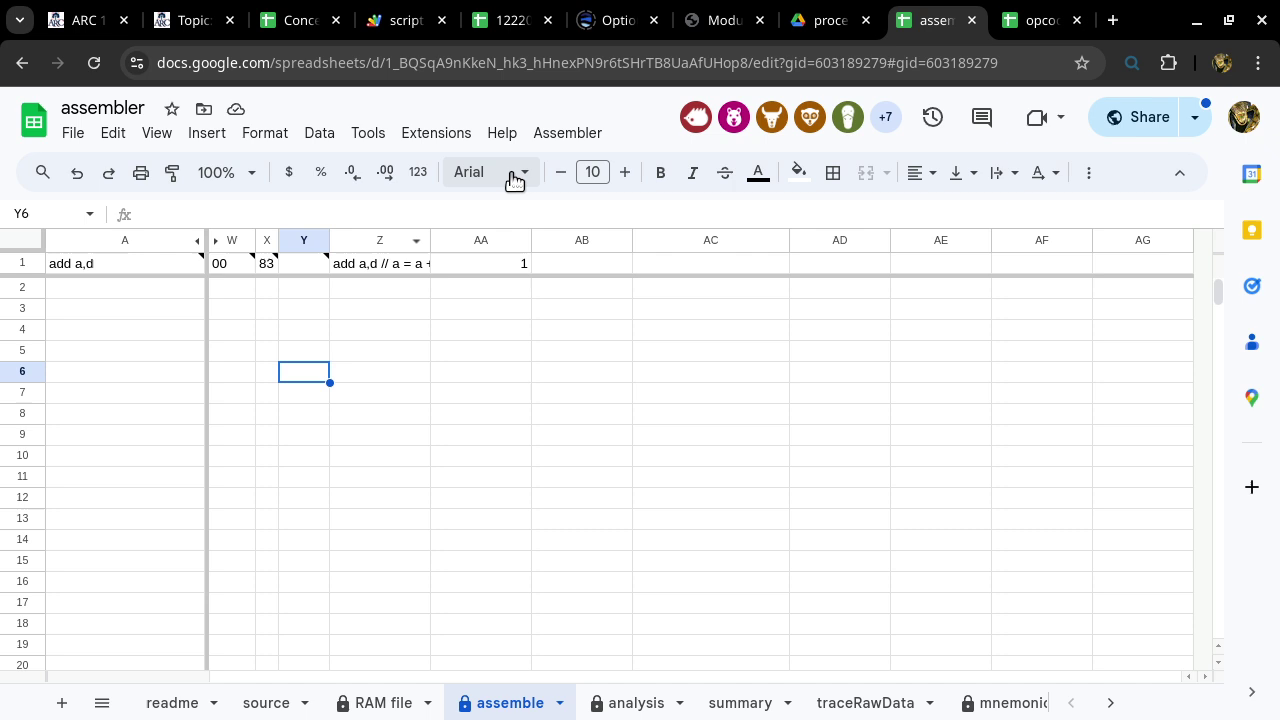
Add the instruction "jmpi 34" in cell A2 of the source sheet and check its assembled bytes
left_click(266, 703)
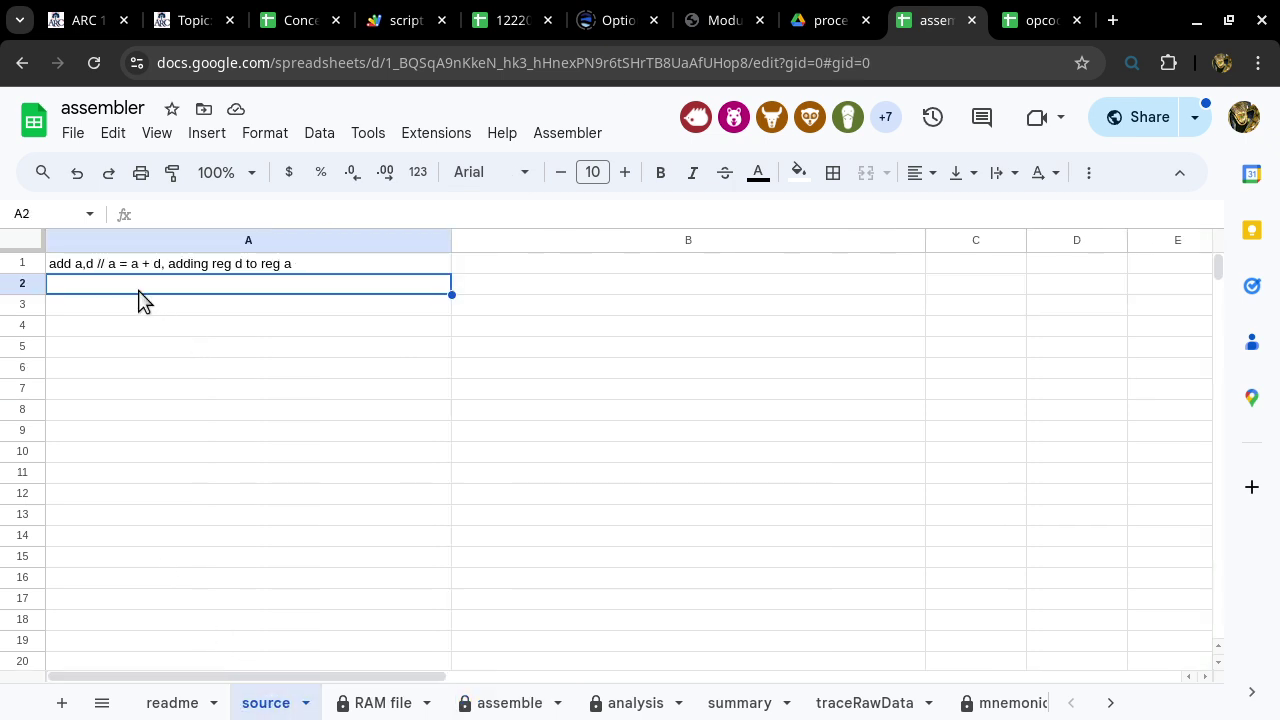
type("jmpi")
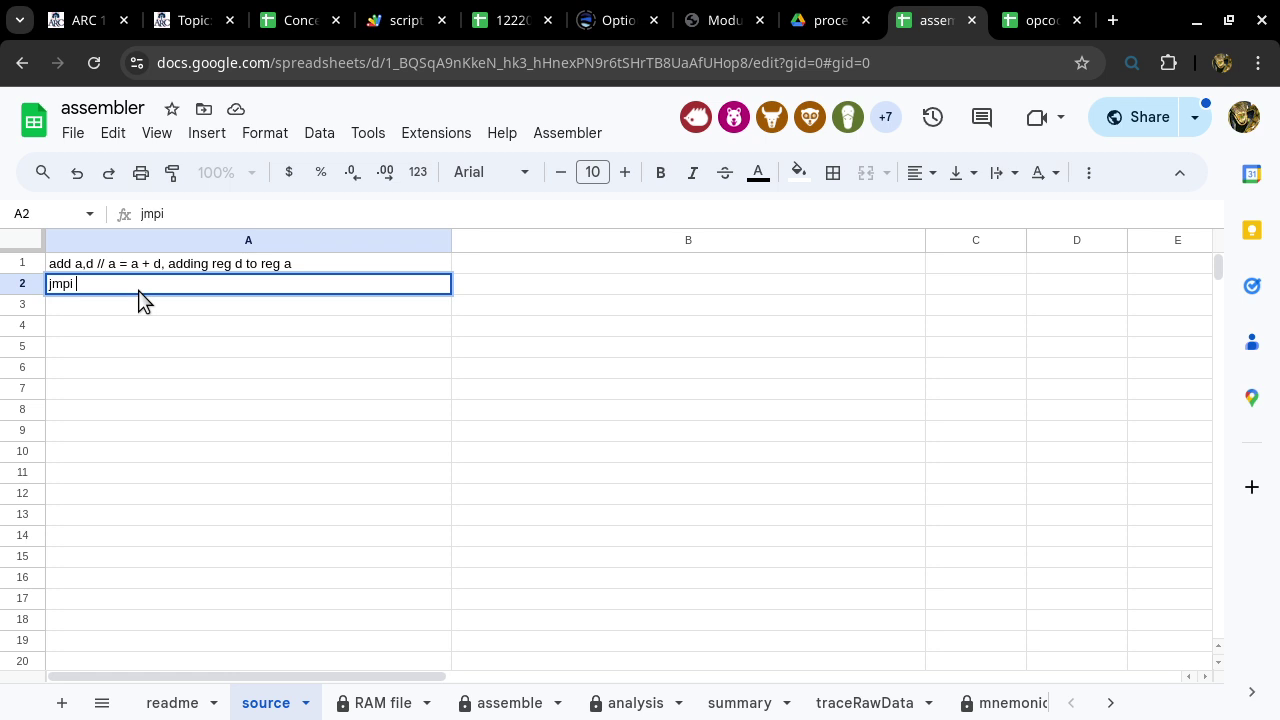
type(" 34")
key("Return")
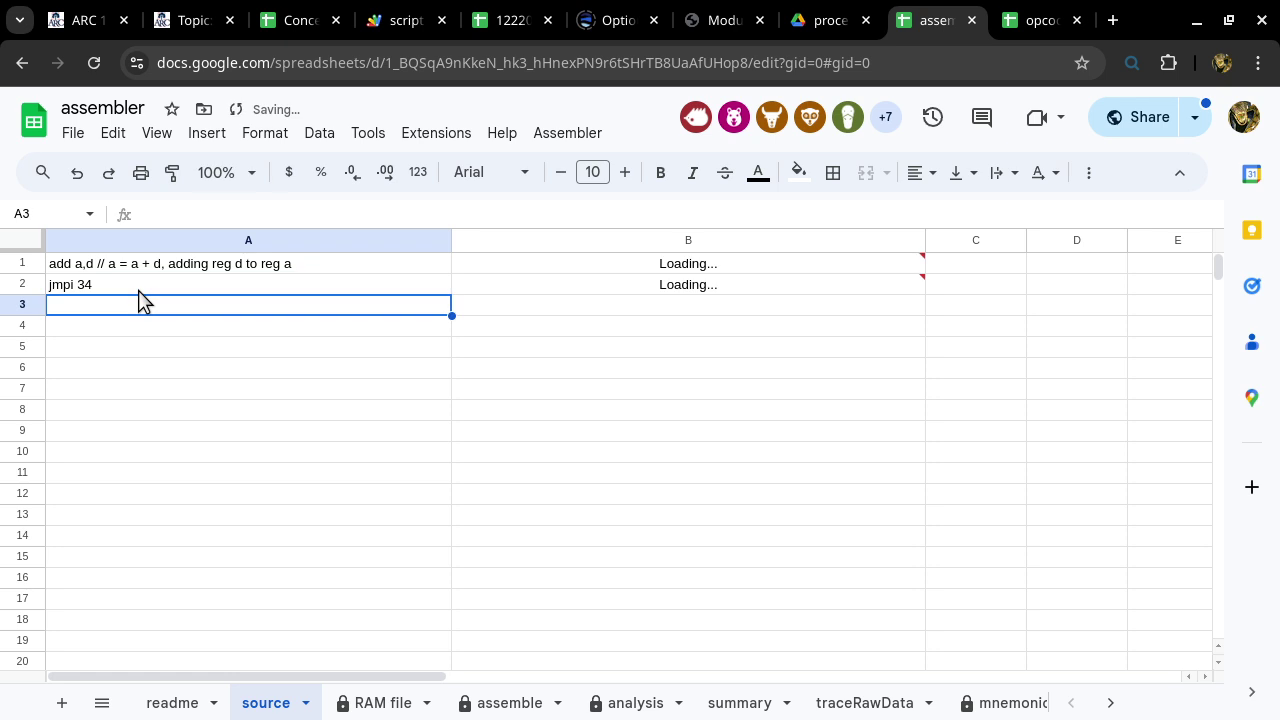
left_click(370, 703)
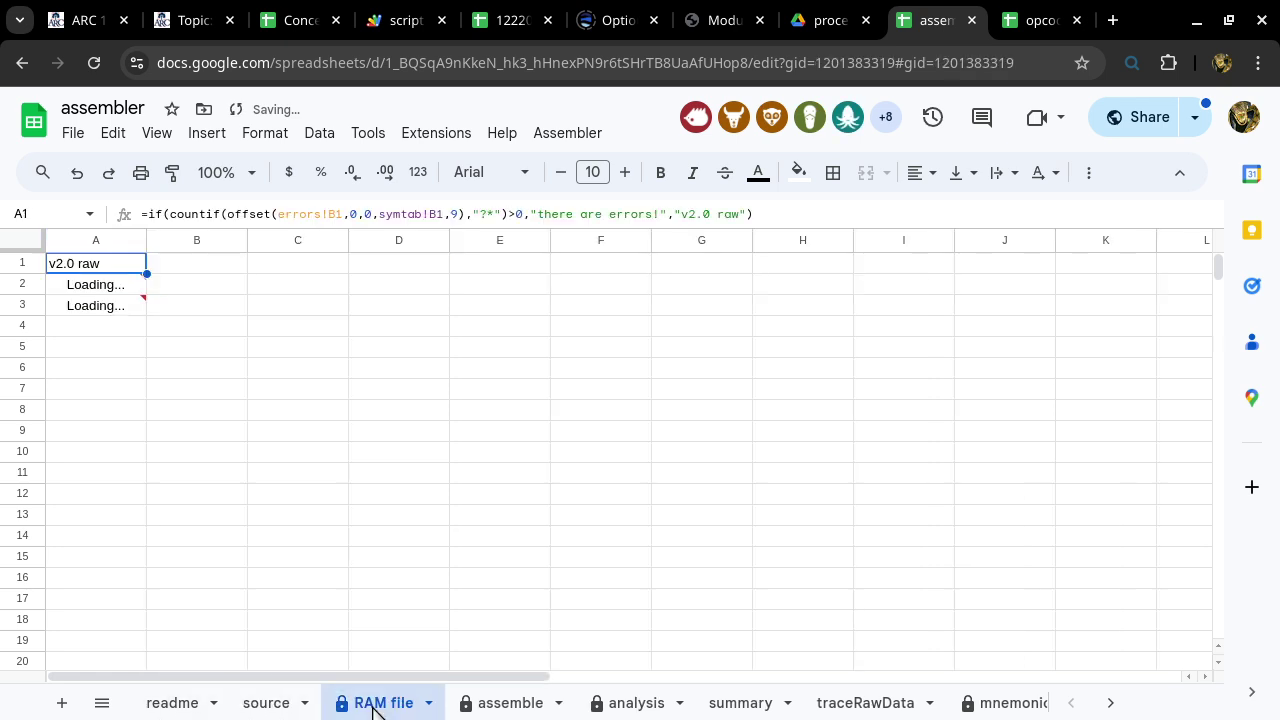
left_click(500, 705)
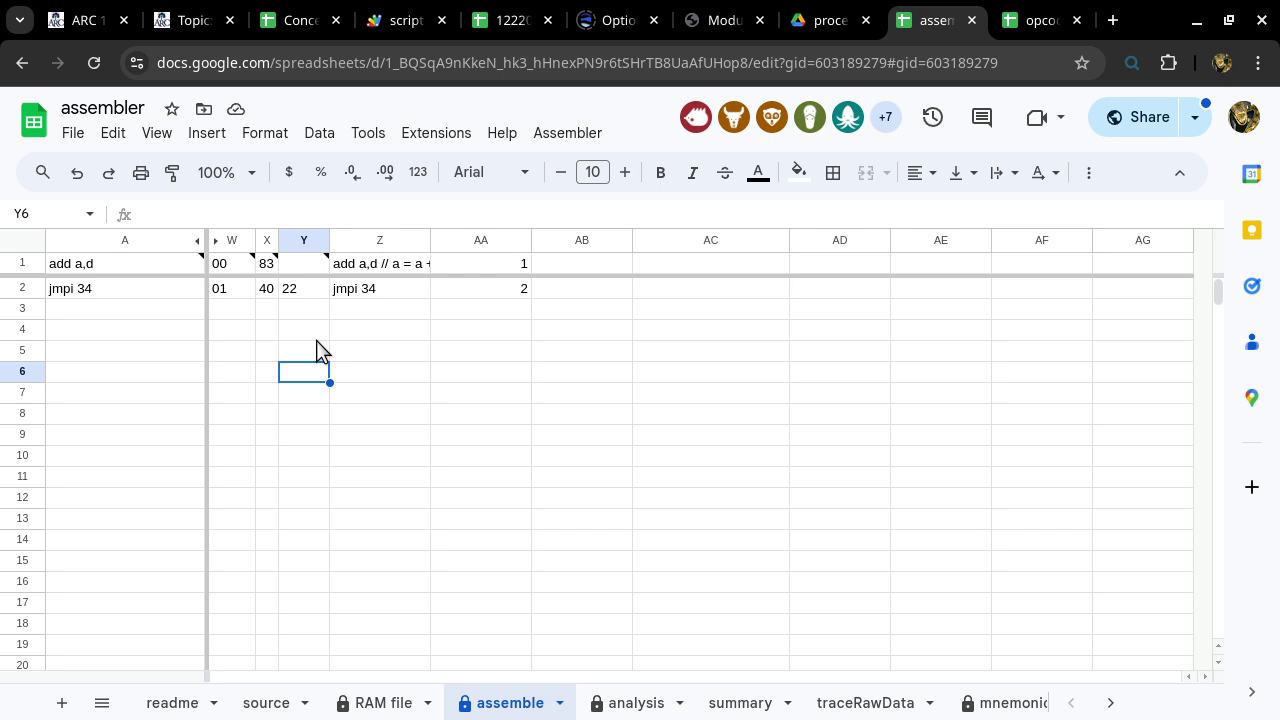
Switch to the processor circuit in Logisim and set the RAM byte at address 00 to 83
key("alt+Tab")
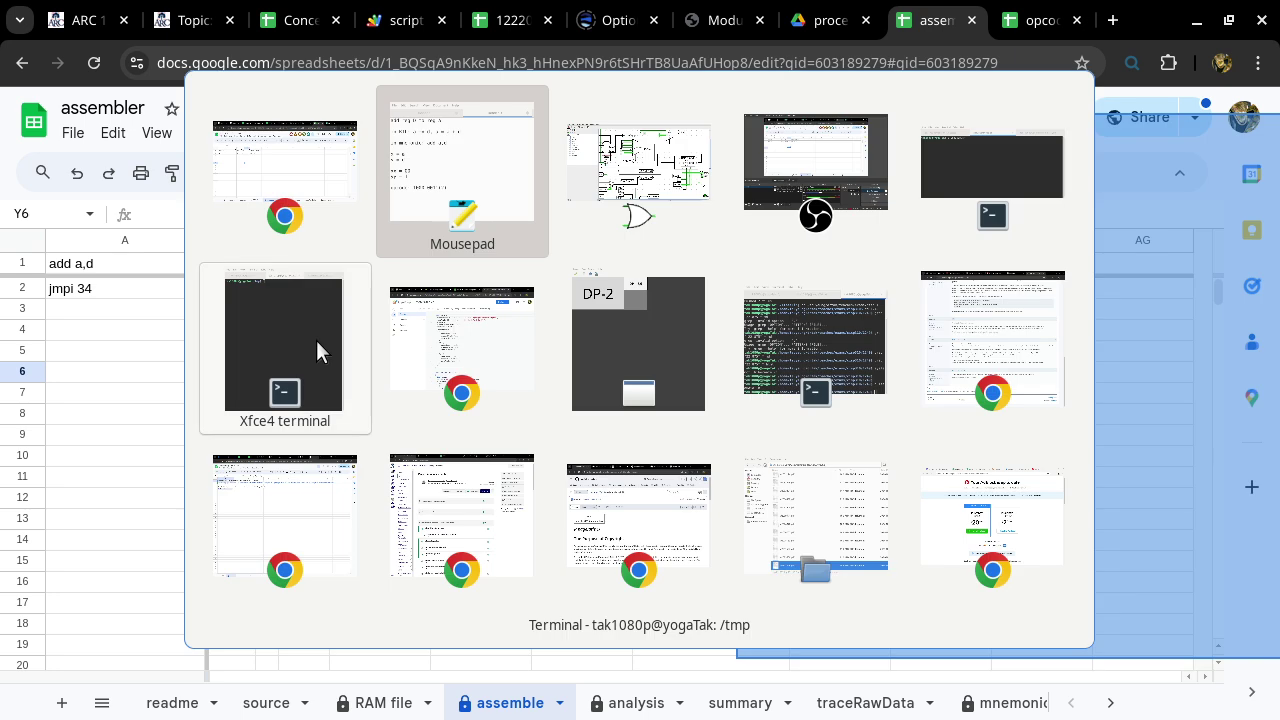
key("alt+Tab")
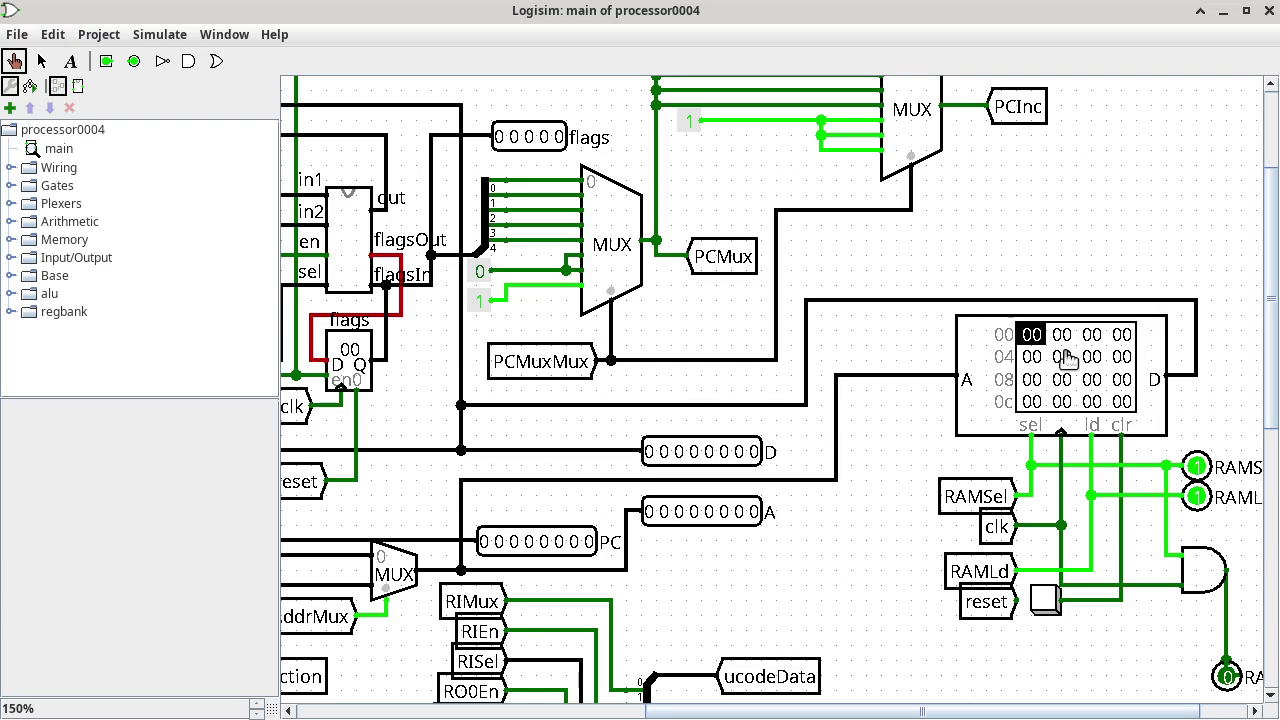
left_click(1032, 340)
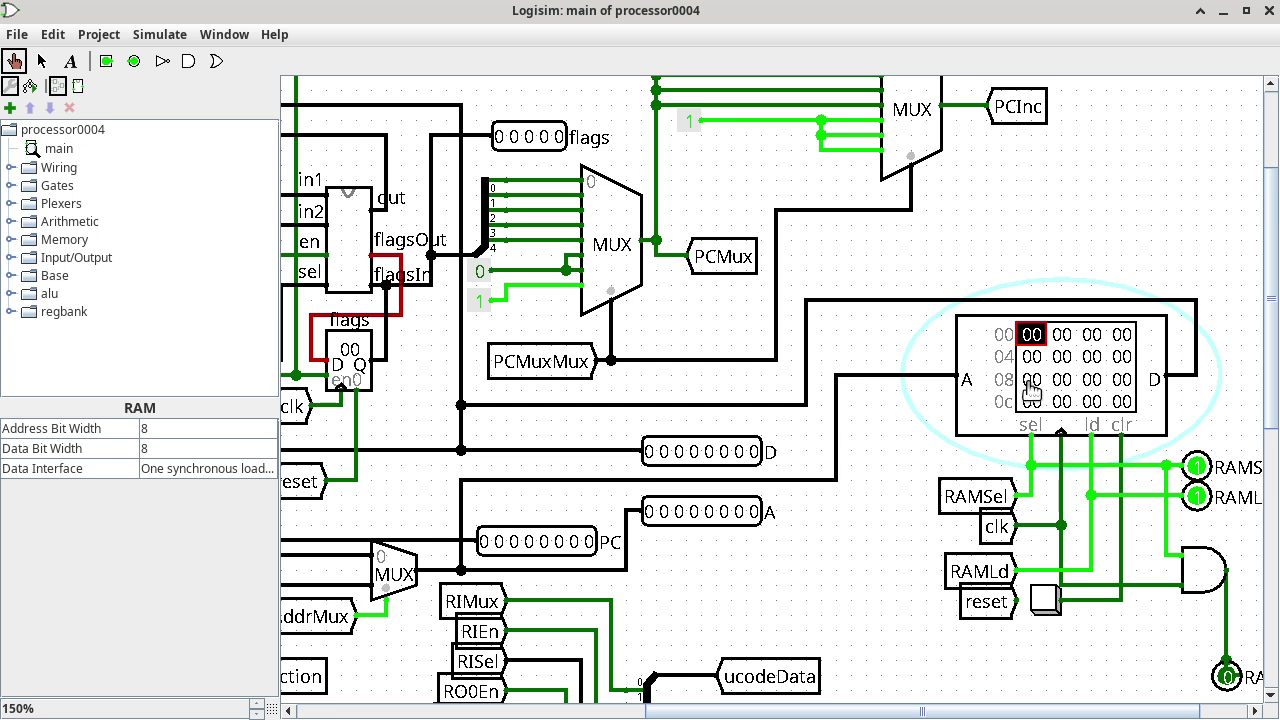
type("83")
Return to the assembler spreadsheet and download the RAM file sheet as add.csv in the tmp folder, replacing the existing file
key("alt+Tab")
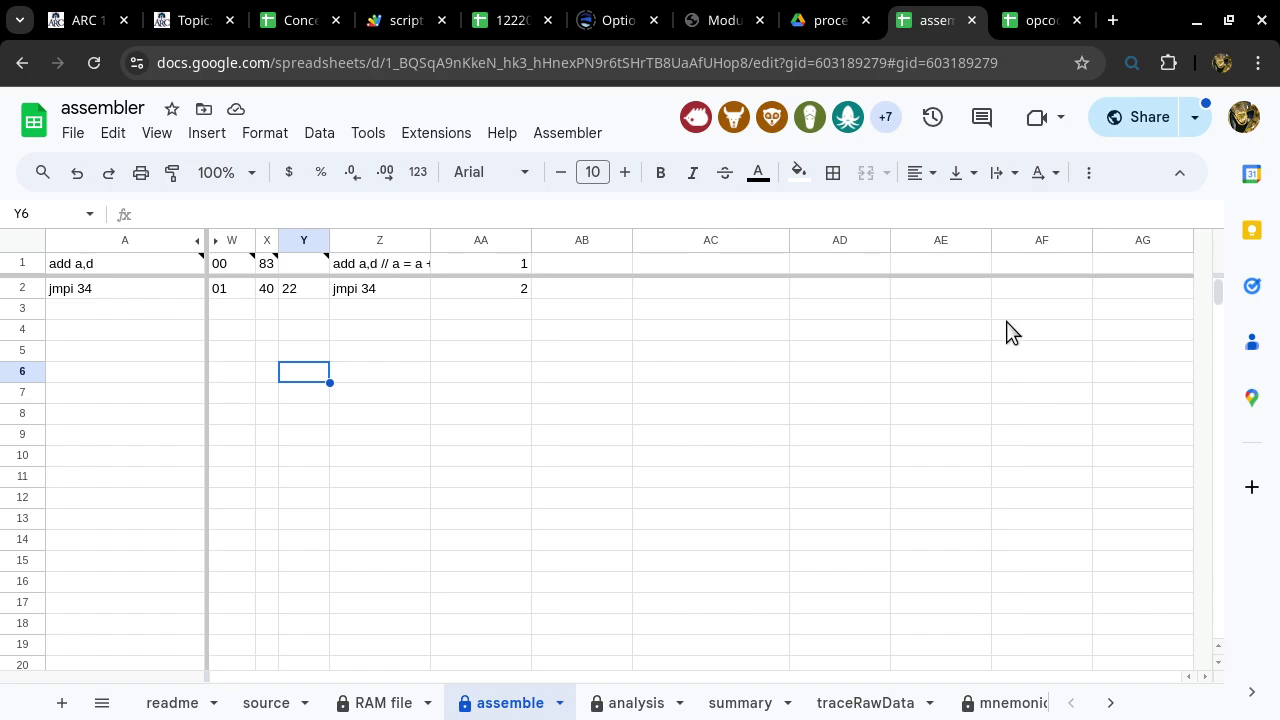
left_click(385, 703)
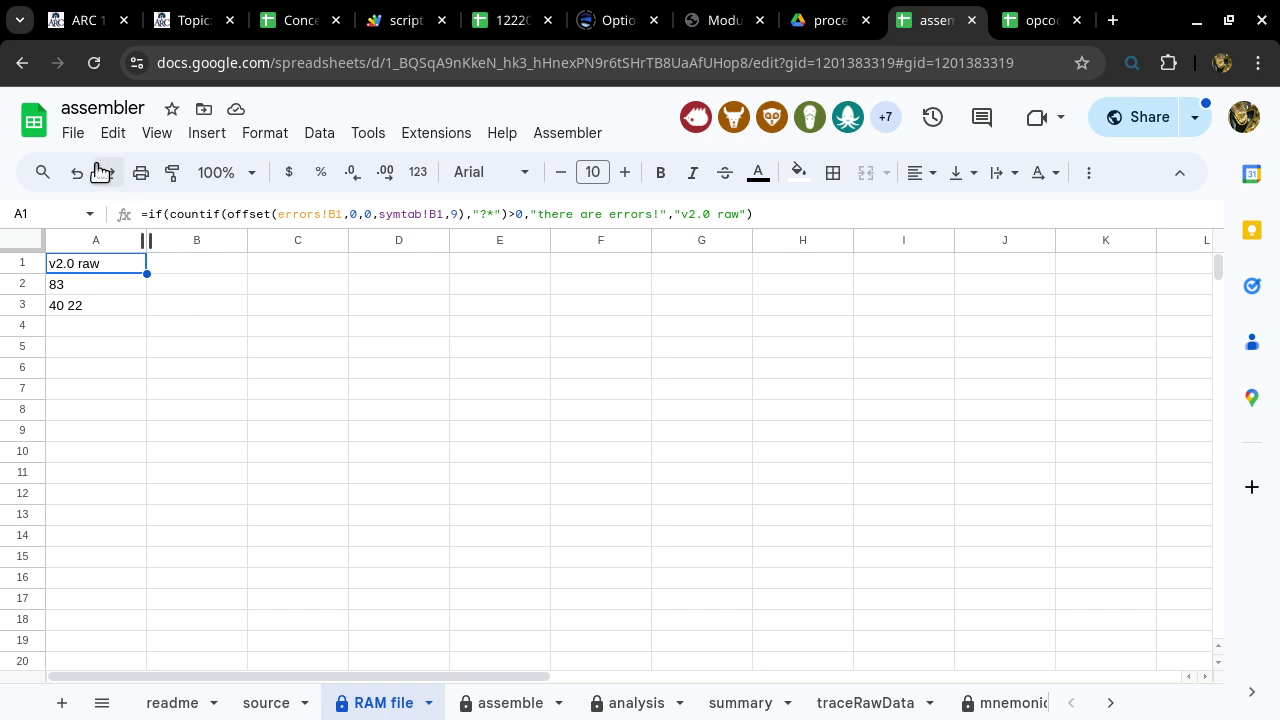
left_click(72, 138)
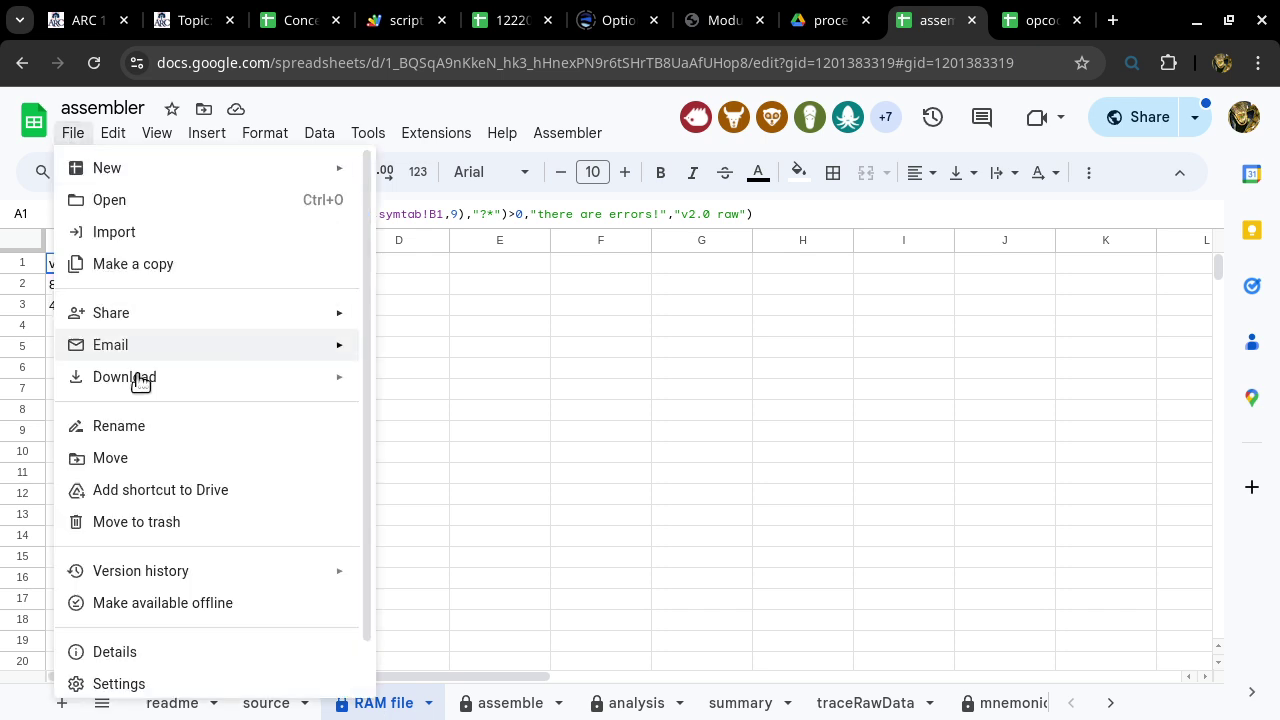
mouse_move(140, 380)
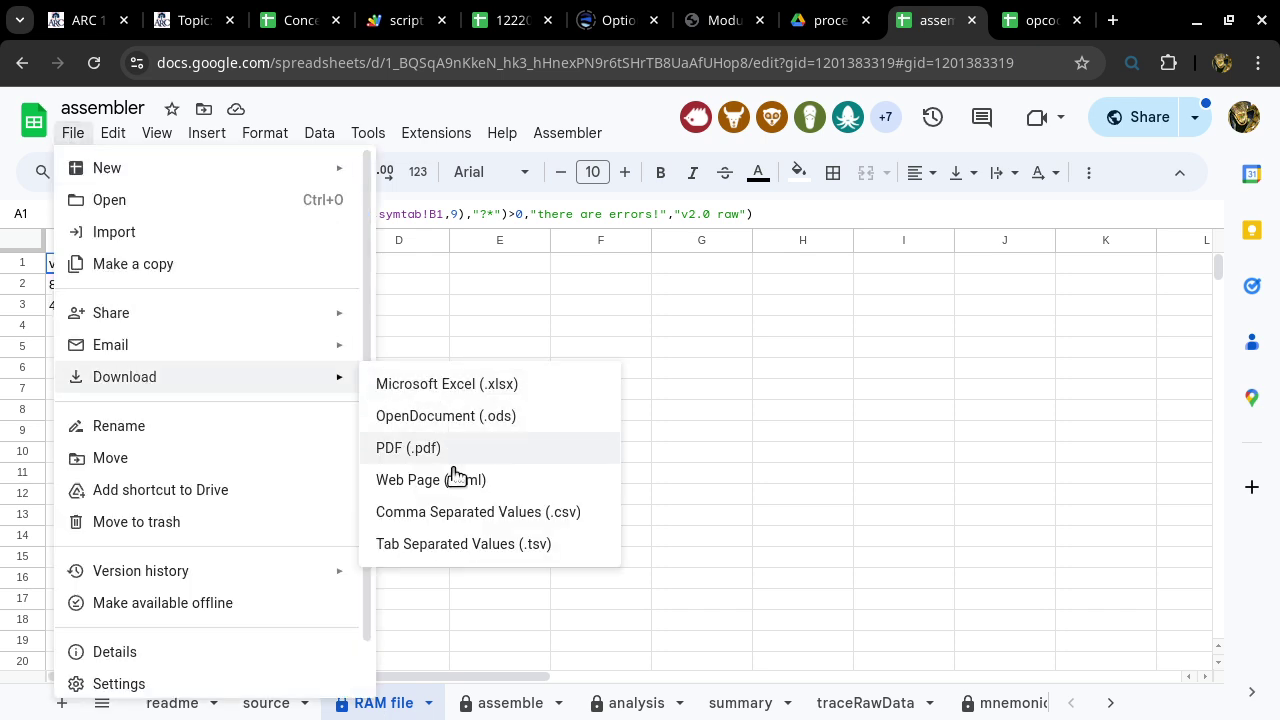
left_click(487, 521)
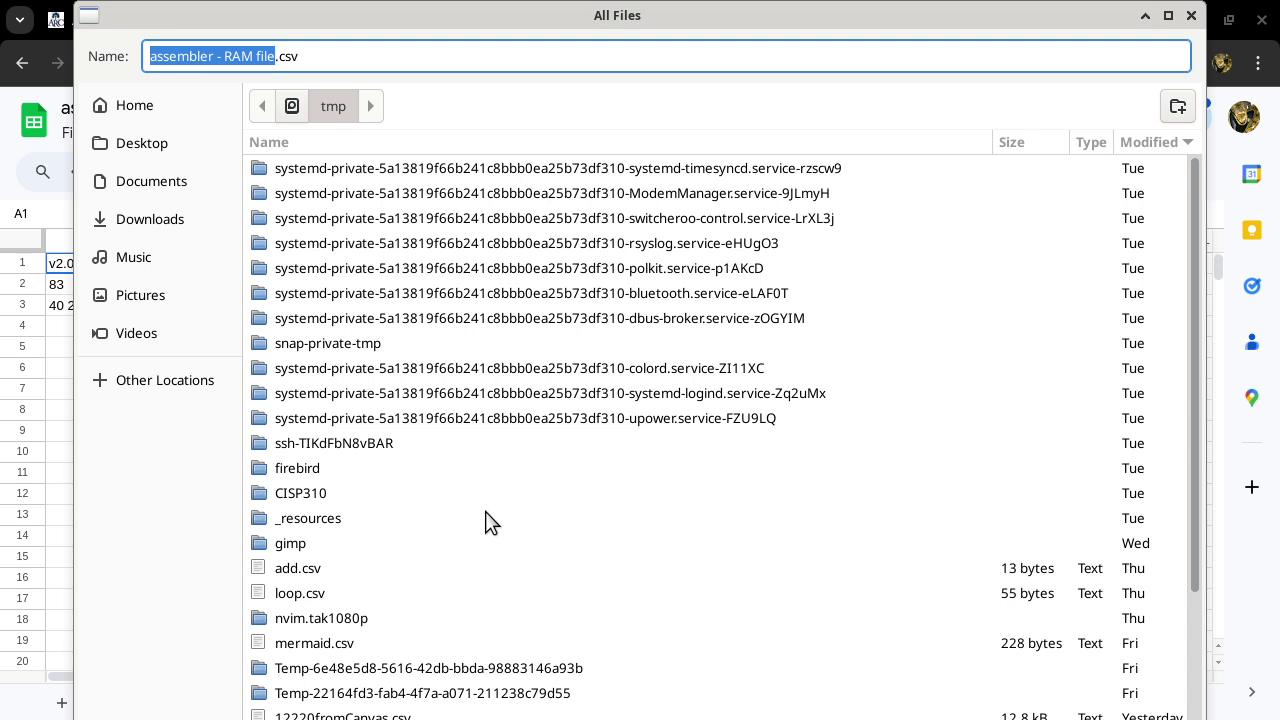
type("add")
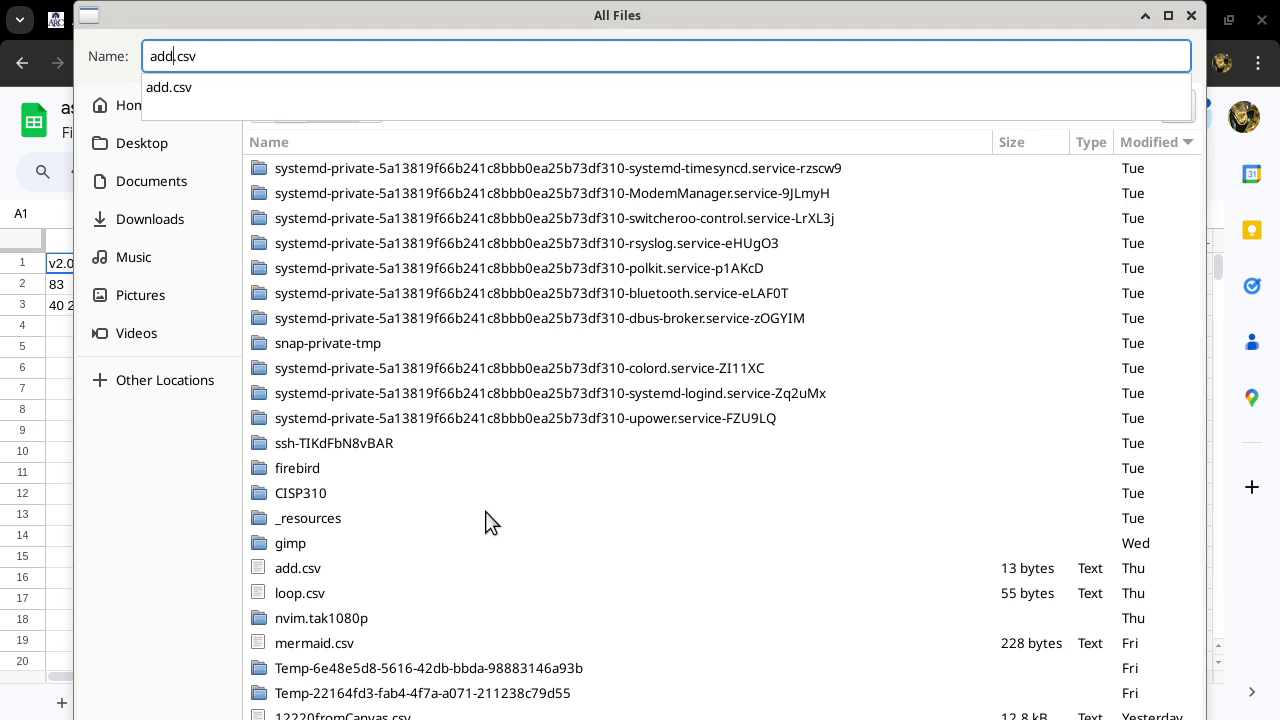
key("Return")
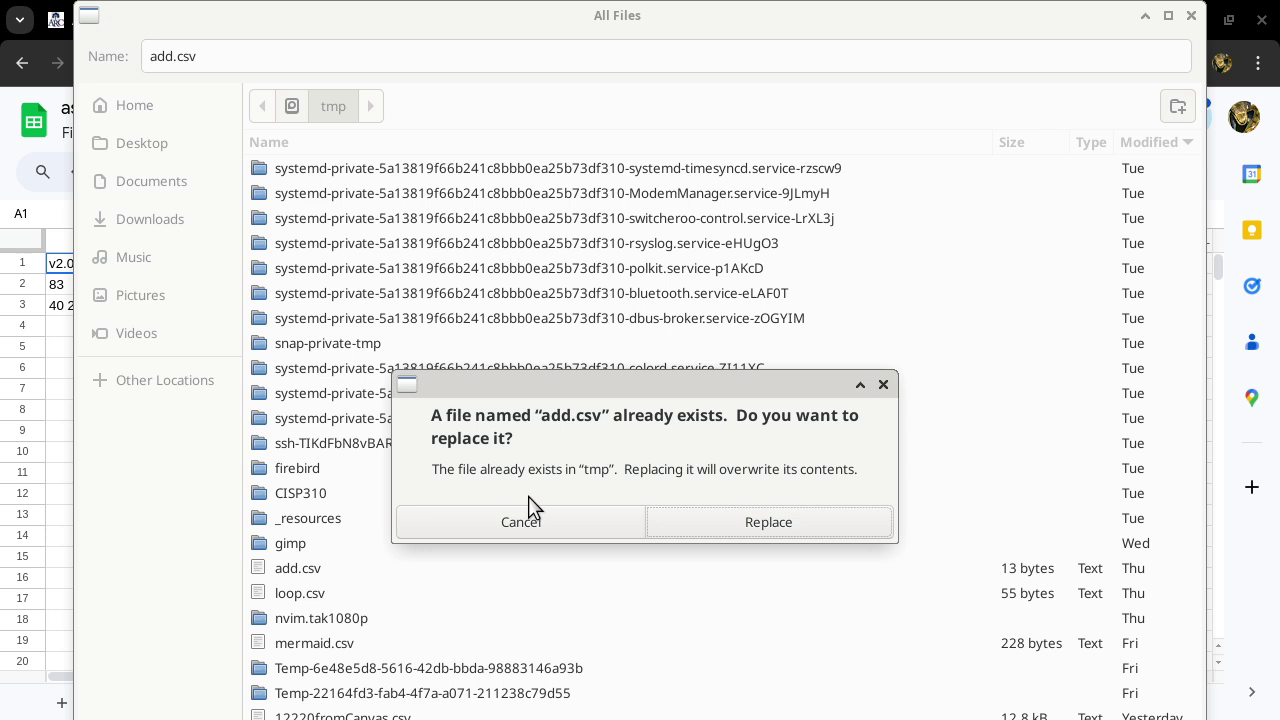
left_click(740, 521)
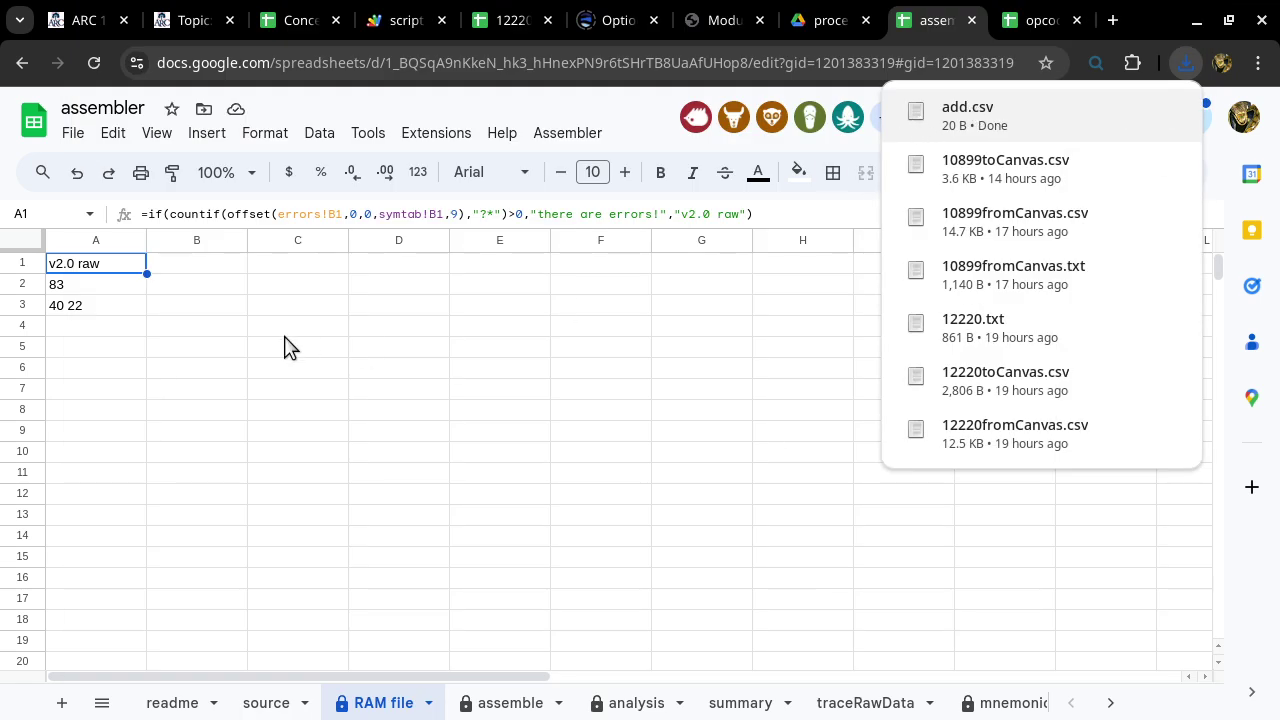
Switch back to Logisim and load the image /tmp/add.csv into the processor's RAM
key("alt+Tab")
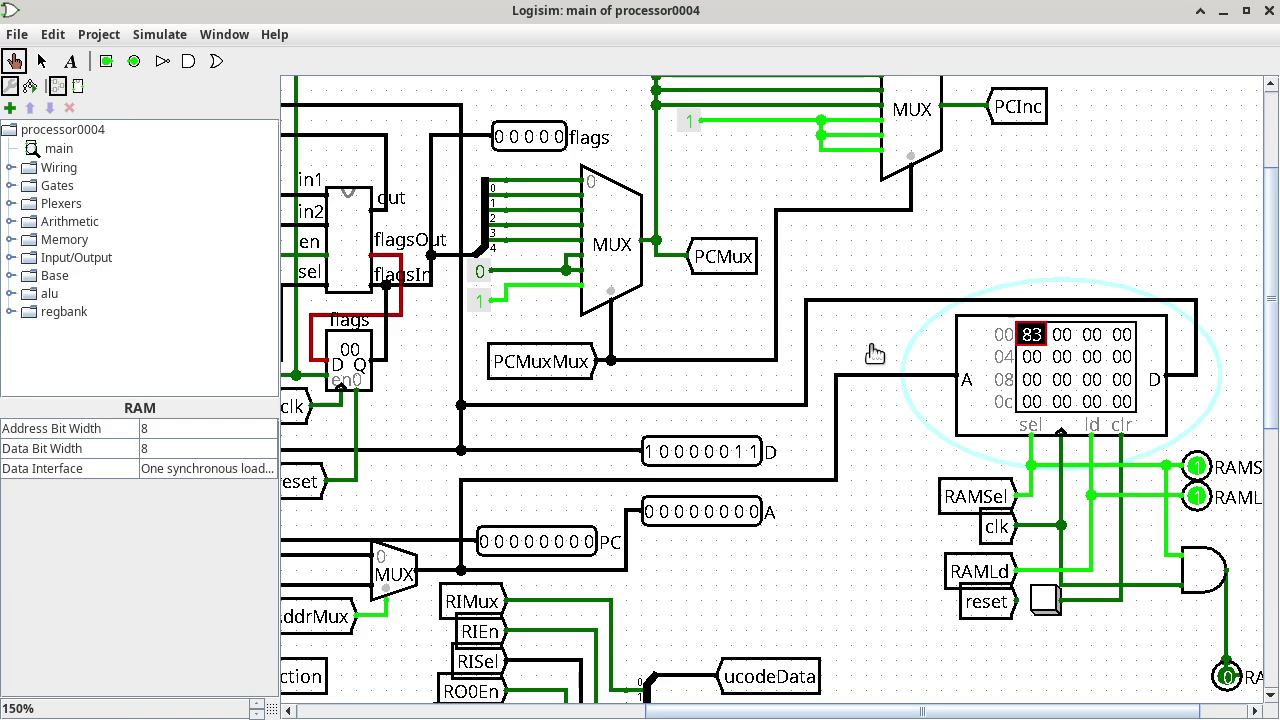
right_click(1064, 357)
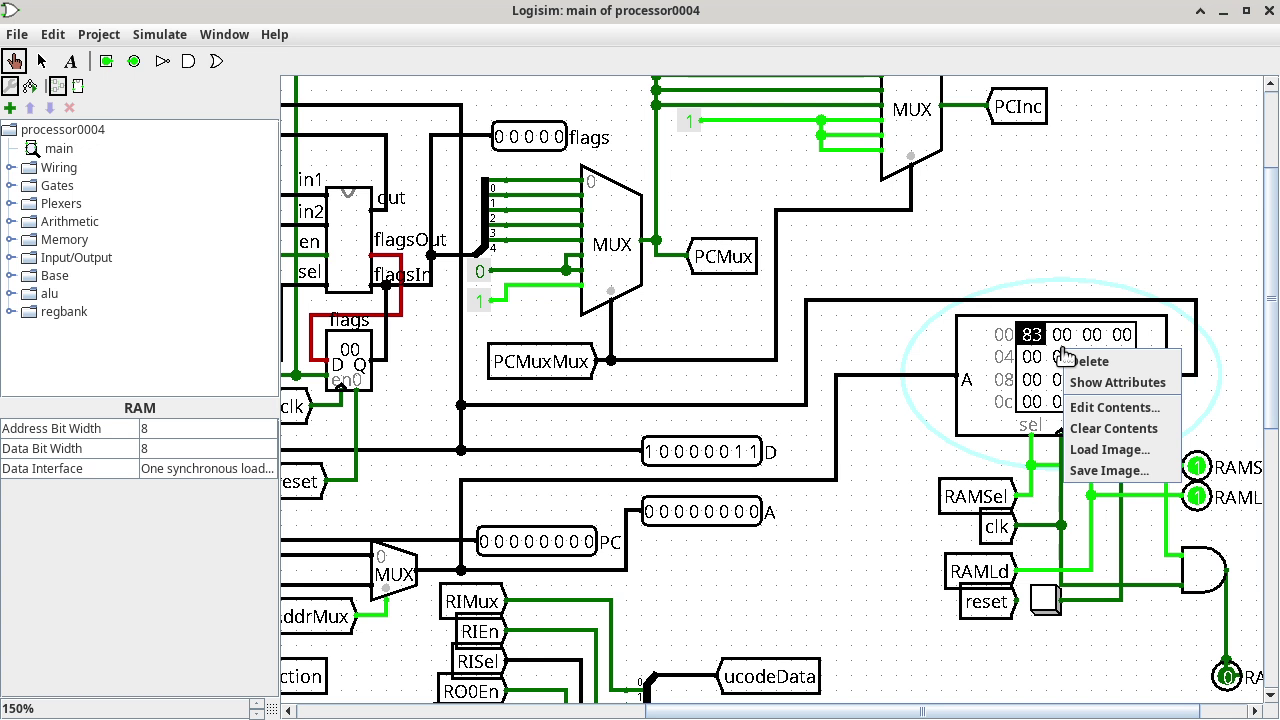
left_click(1089, 451)
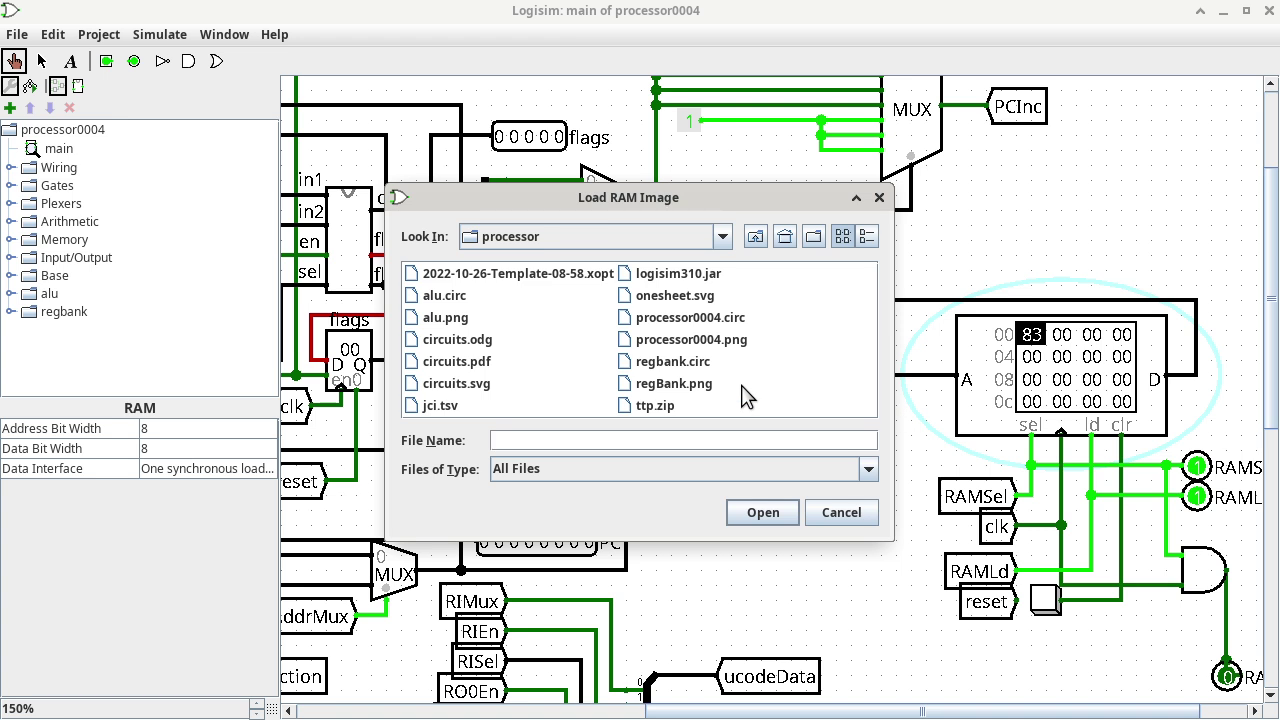
type("/tmp/add.csv")
left_click(760, 512)
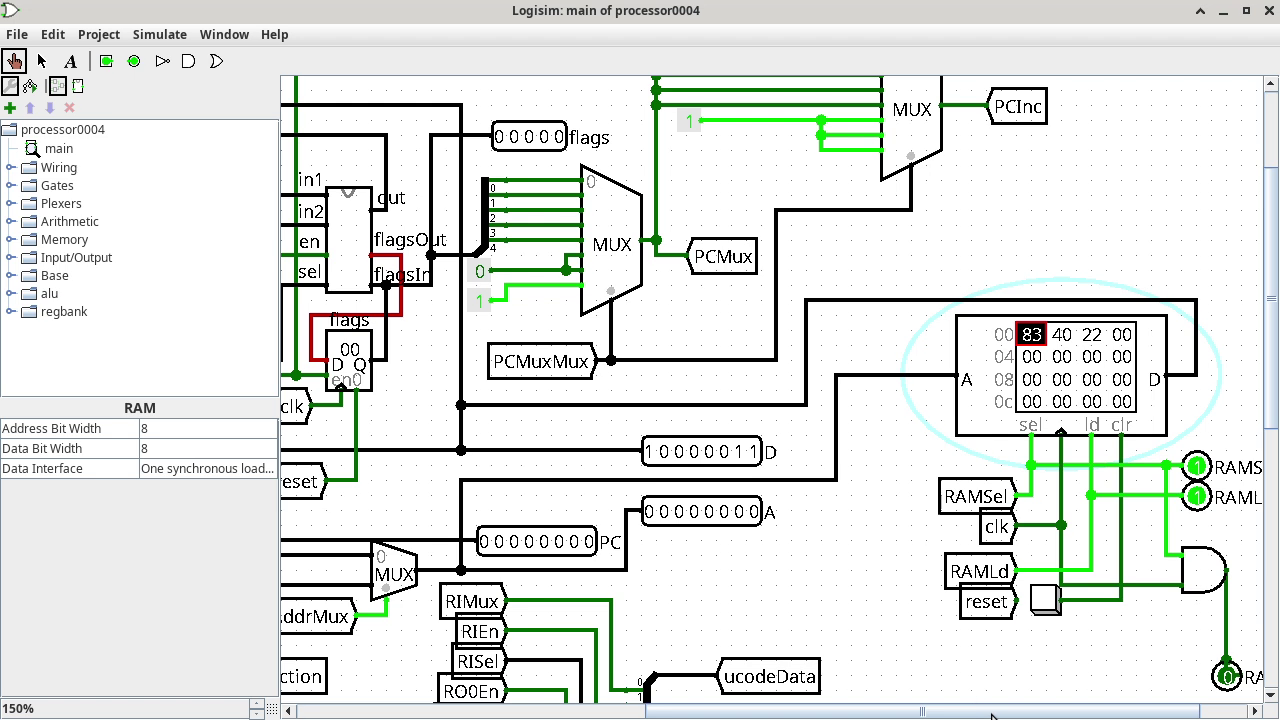
Open the internal view of the processor's regBank subcircuit
left_click_drag(992, 716, 712, 716)
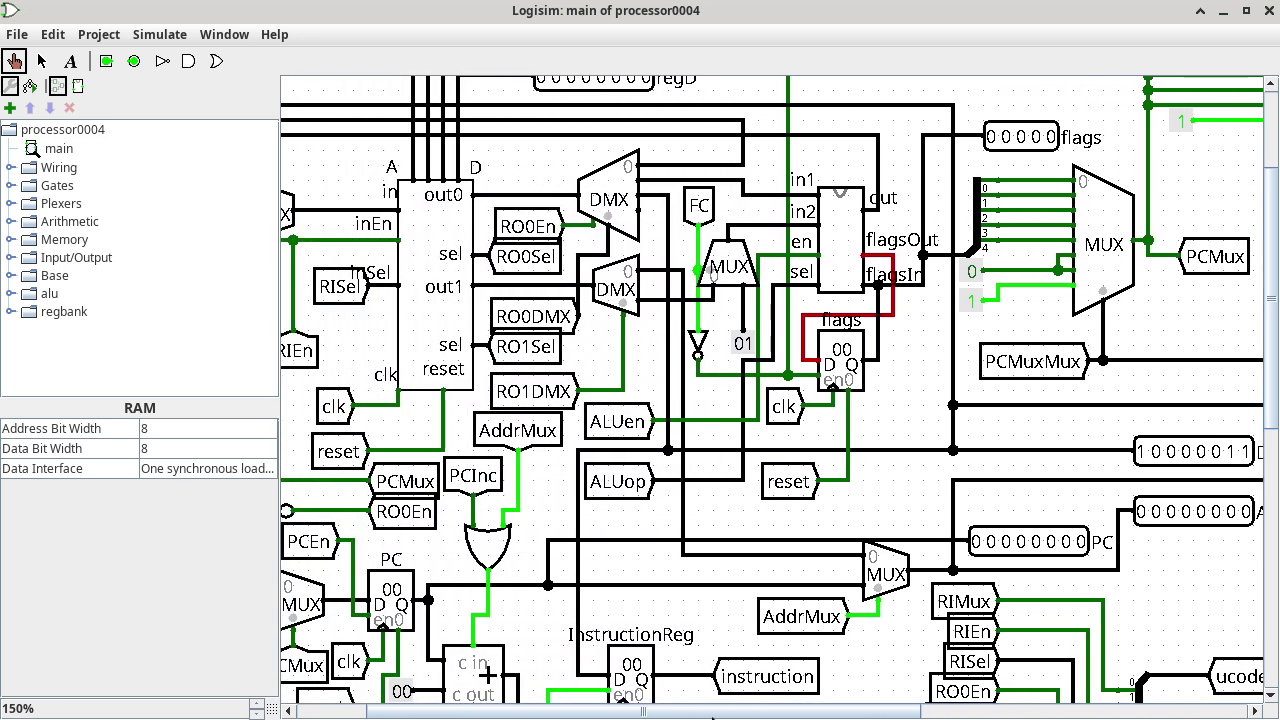
right_click(446, 255)
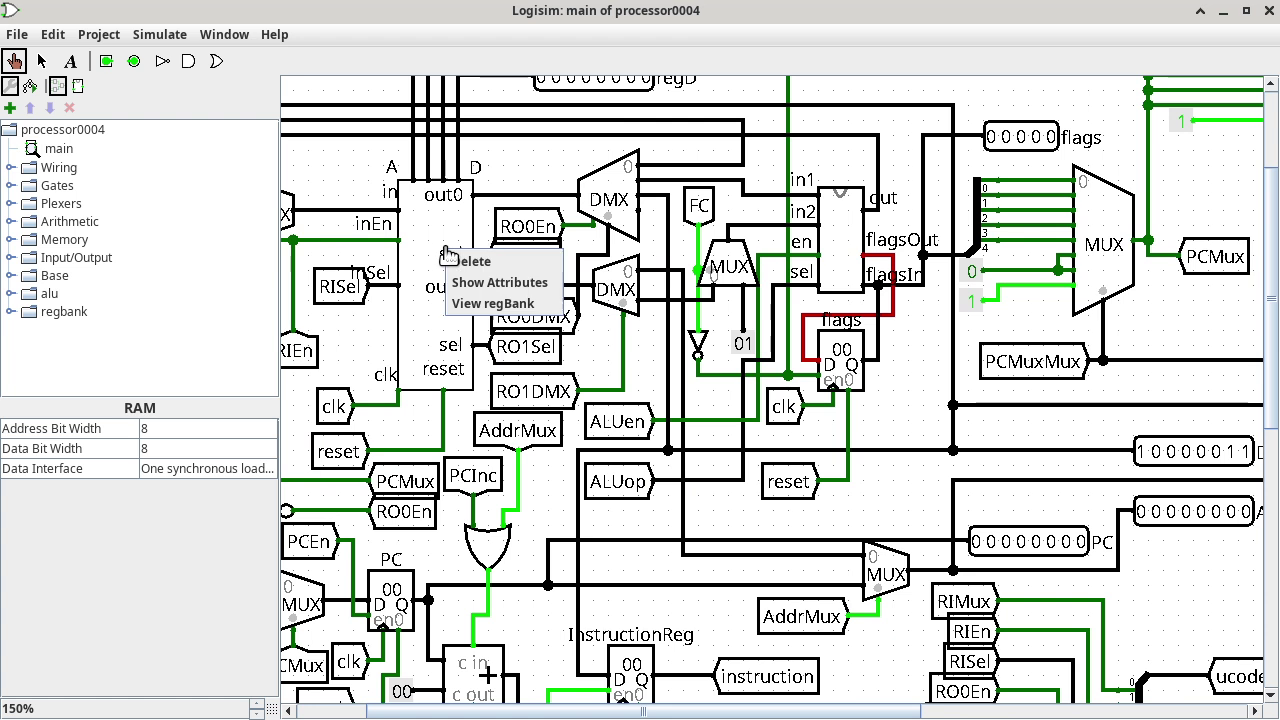
left_click(485, 304)
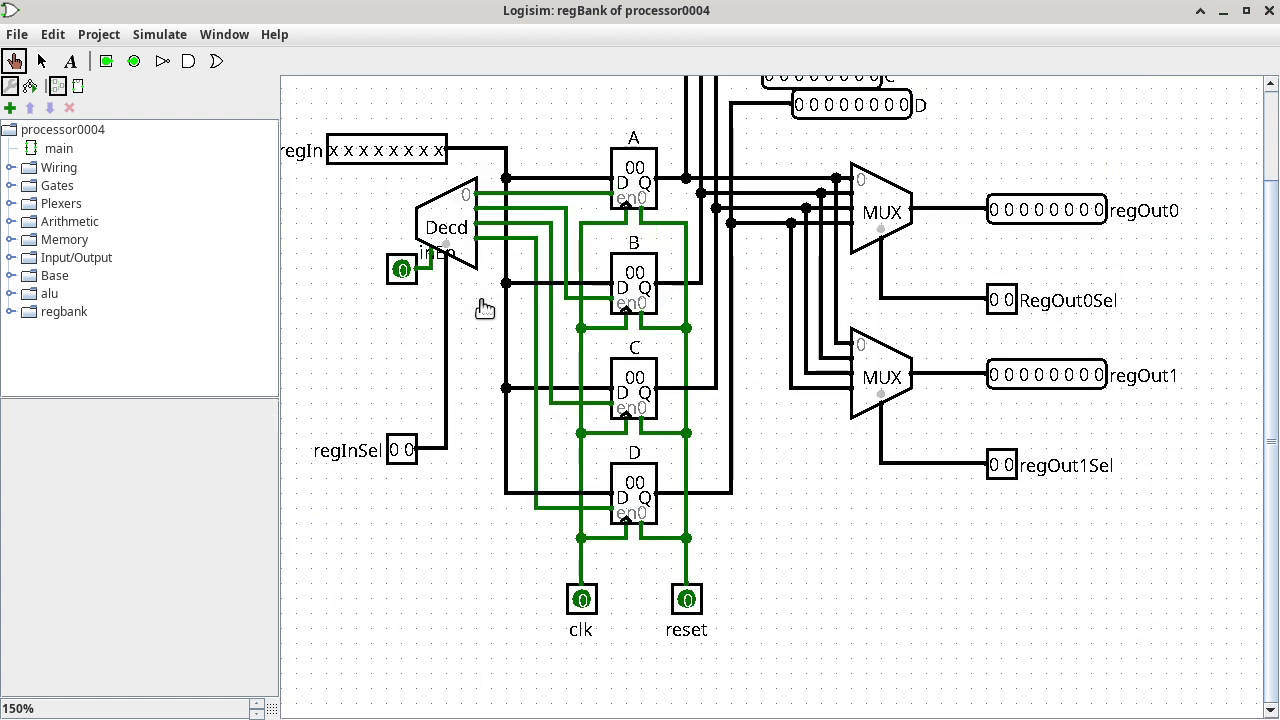
Set register A to c6 and register D to 7d in the register bank
left_click(630, 176)
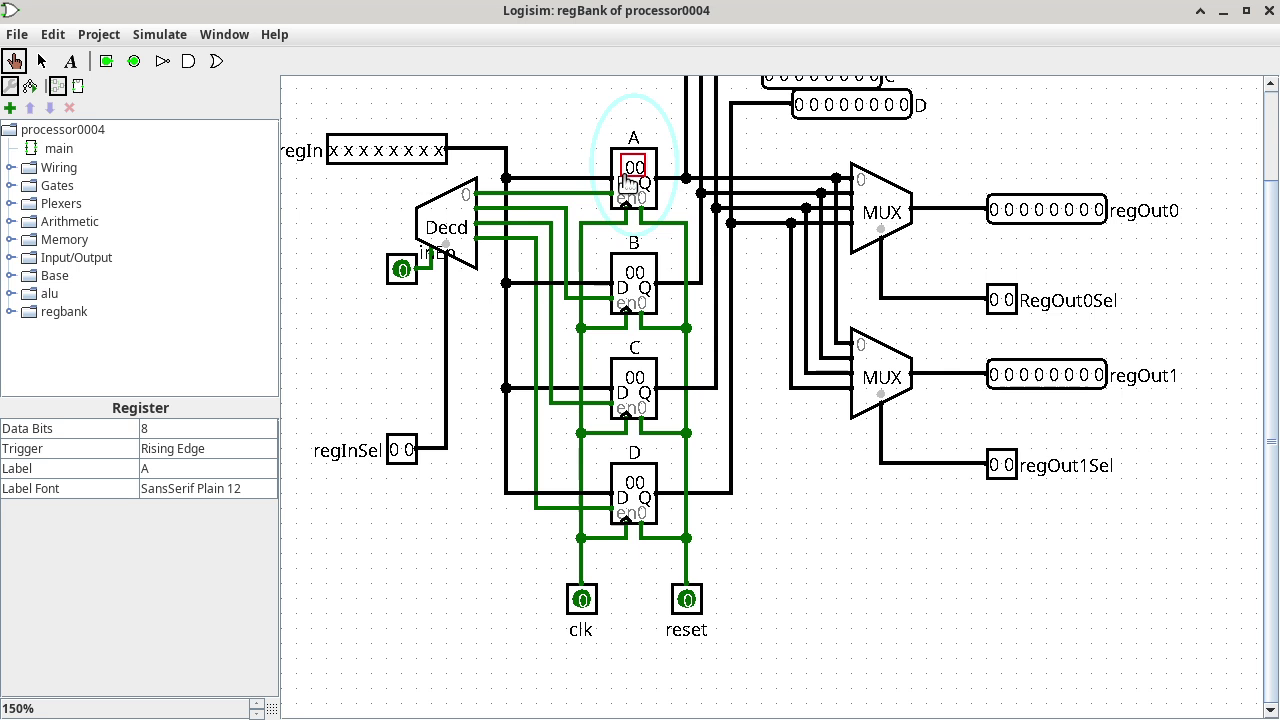
left_click(633, 486)
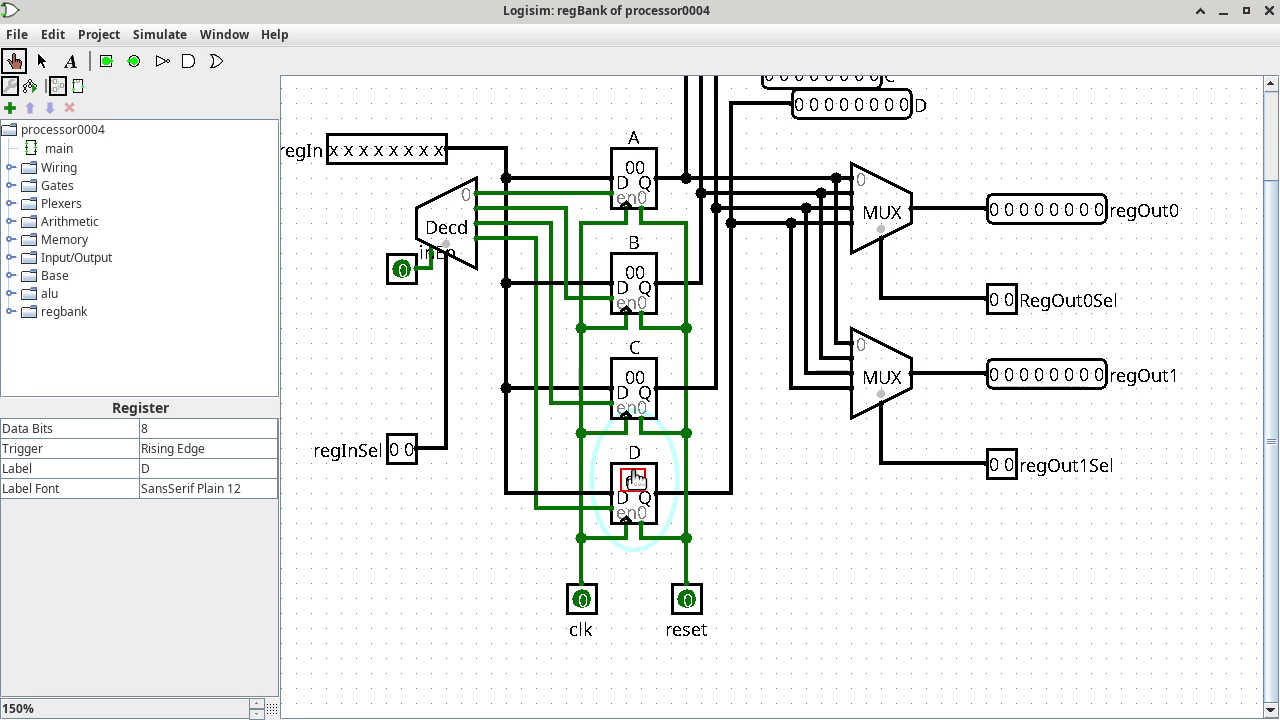
left_click(632, 181)
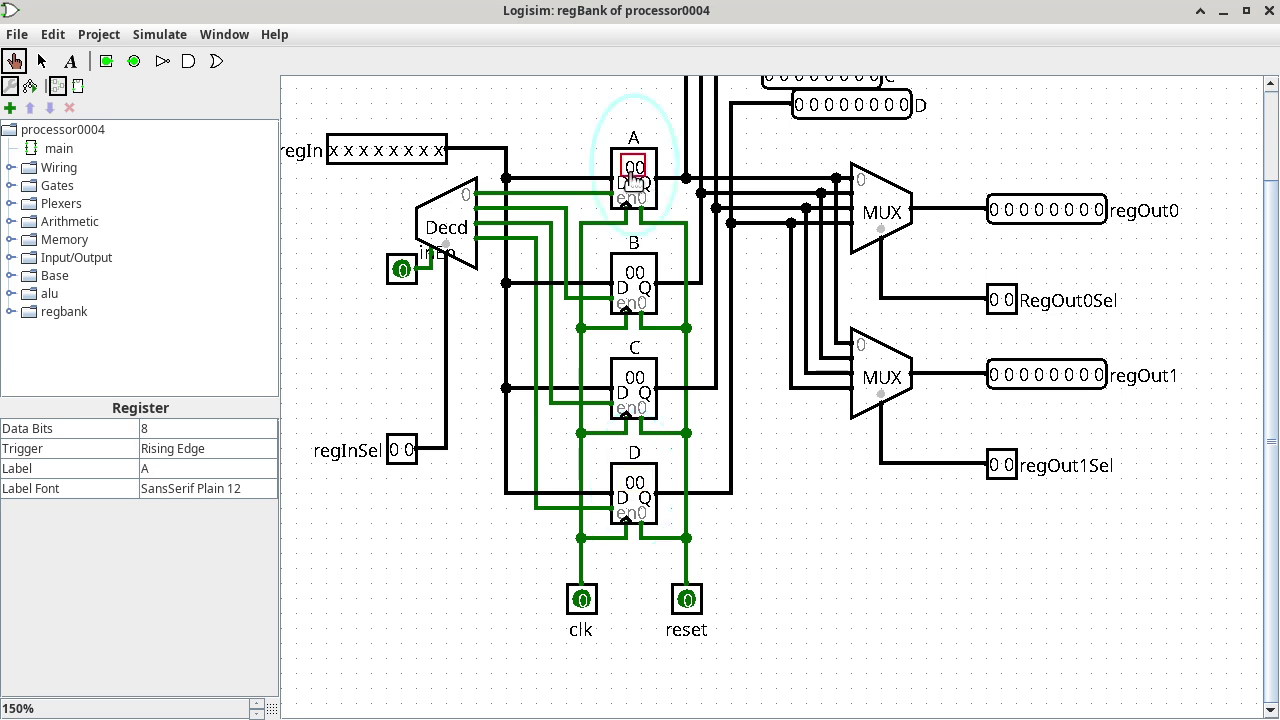
type("c6")
left_click(637, 490)
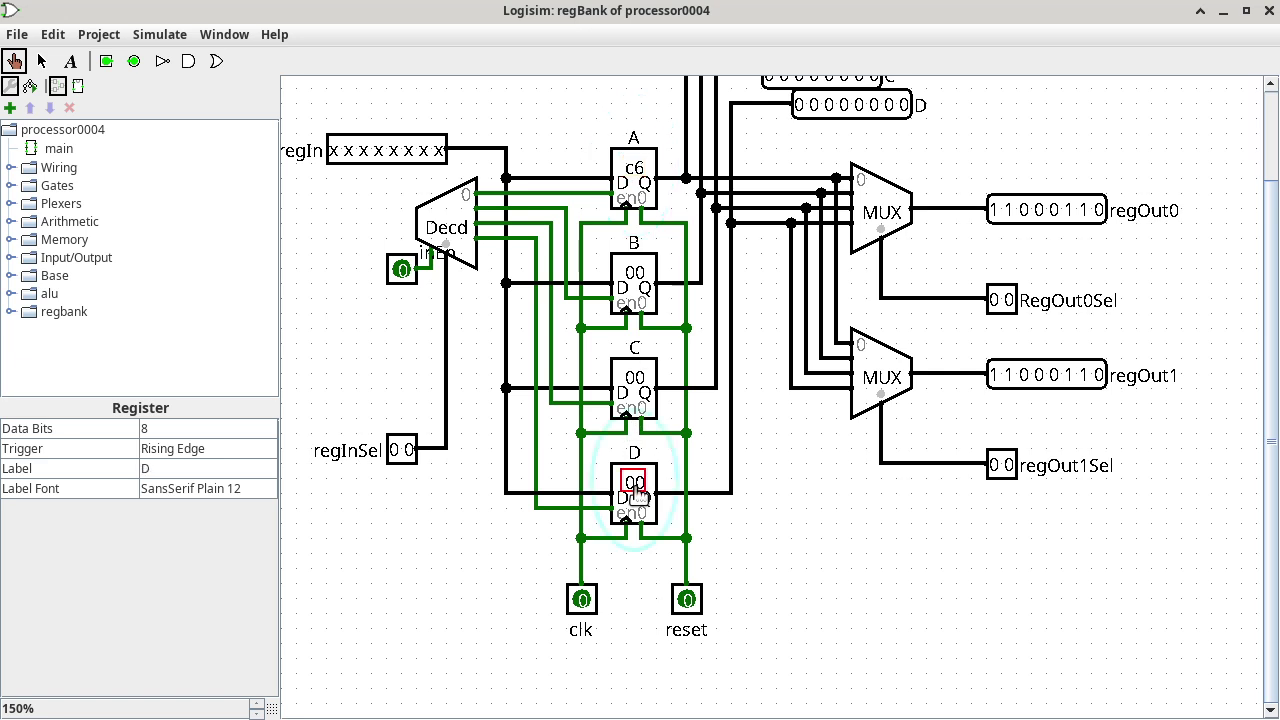
type("7d")
Switch to the Mousepad notes and write the column addition c6 + 7d with a dashed rule below the opcode line
key("alt+Tab")
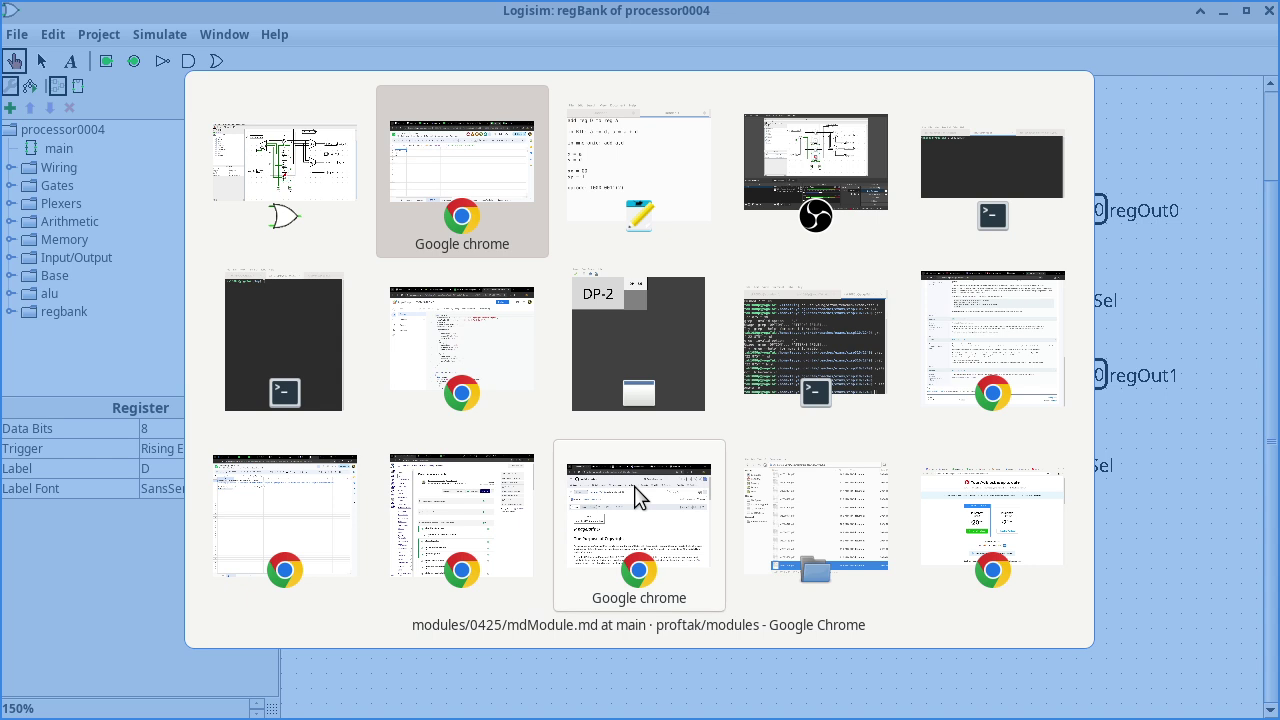
left_click(638, 497)
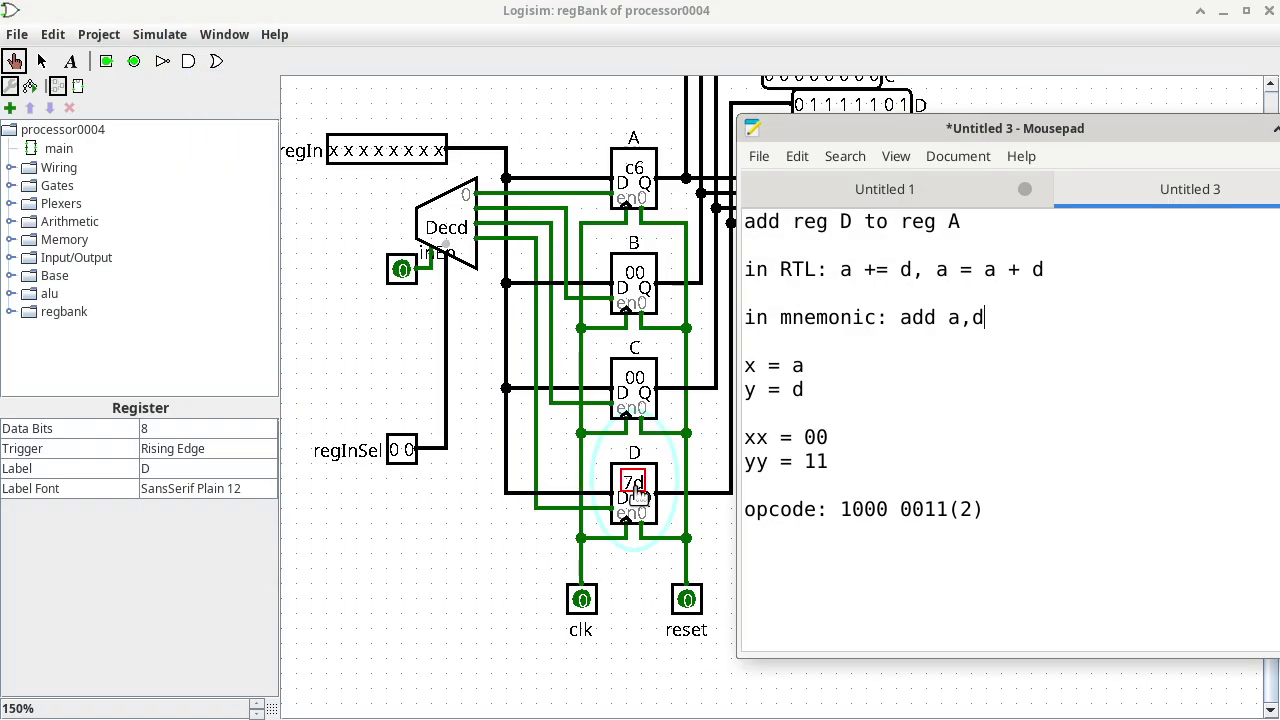
left_click(1032, 518)
key("Return")
key("Return")
key("Return")
key("Return")
type("c6")
key("Return")
type("+    7d")
key("Return")
type("-------")
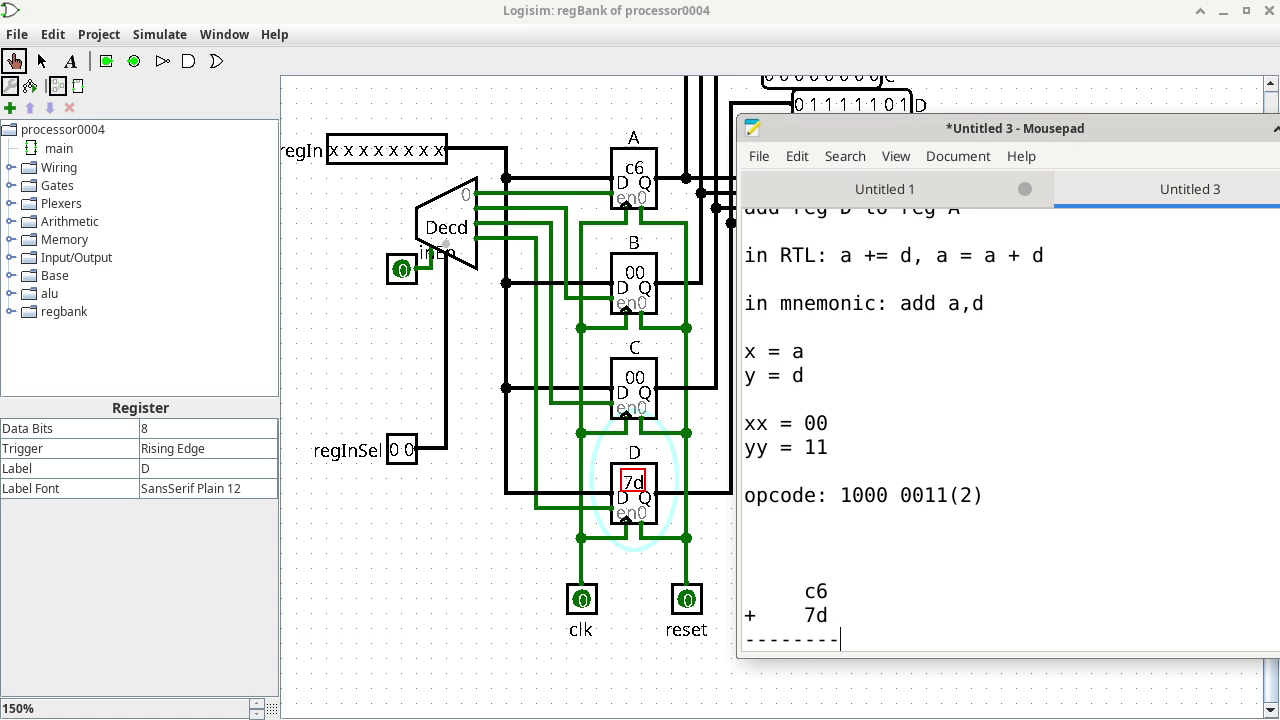
Lay out a second addition under the rule with an empty row, a plus-sign row and another dashed rule
key("Return")
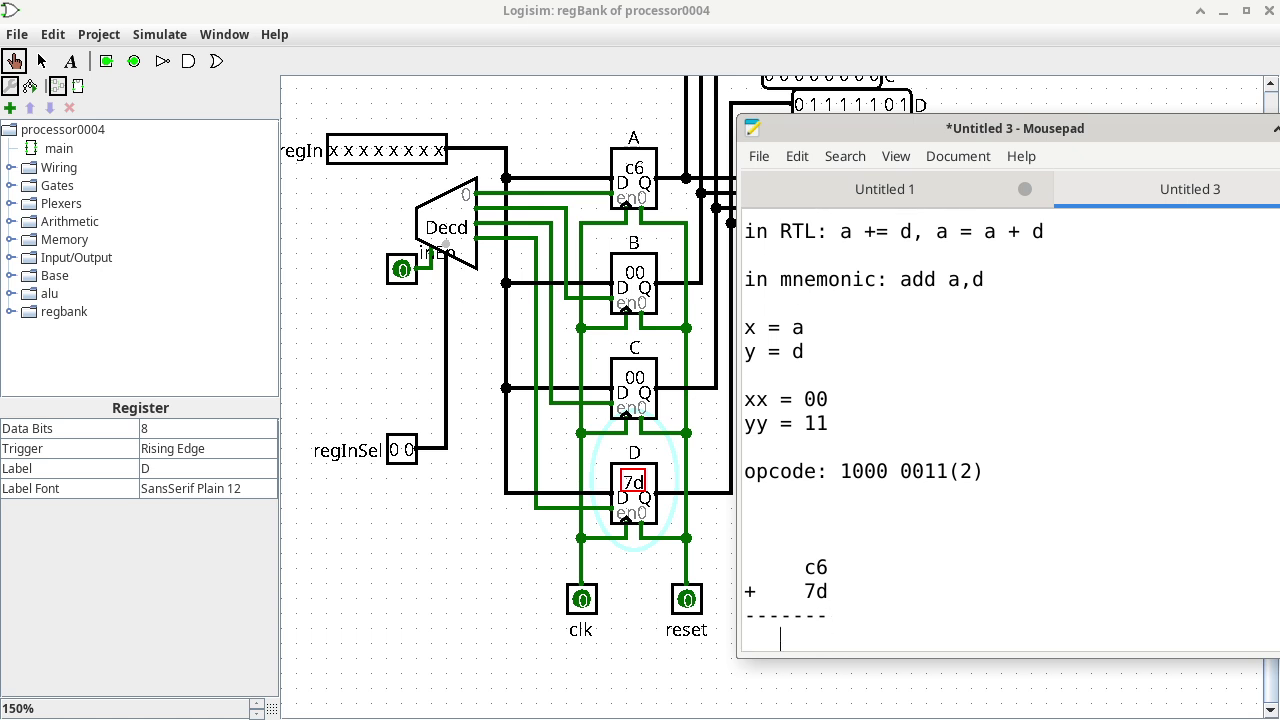
key("Return")
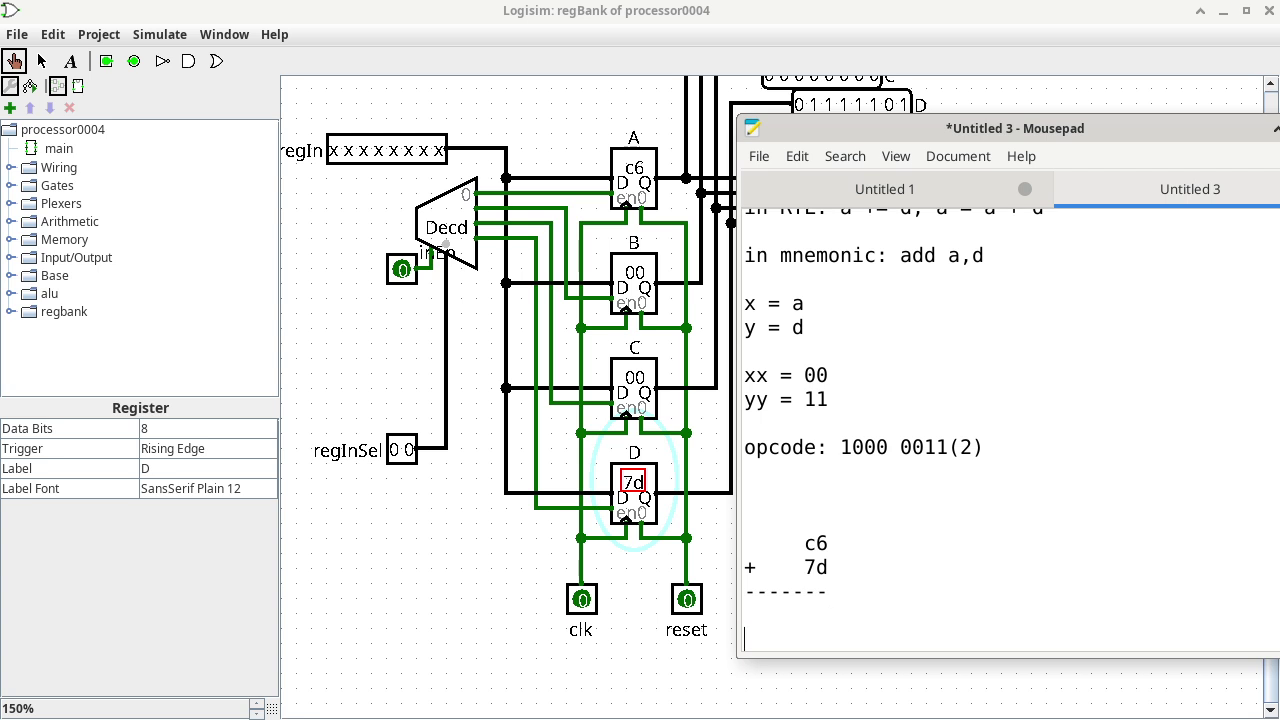
type("+")
key("BackSpace")
key("Return")
type("-------")
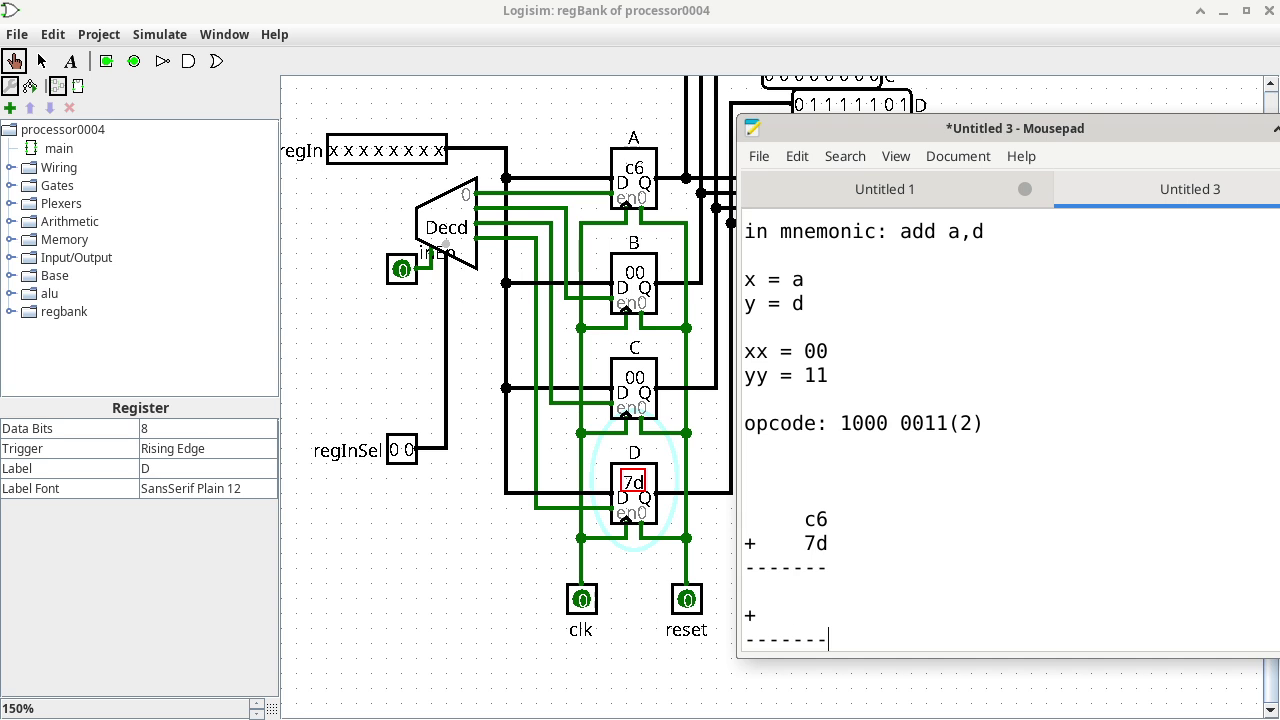
key("Return")
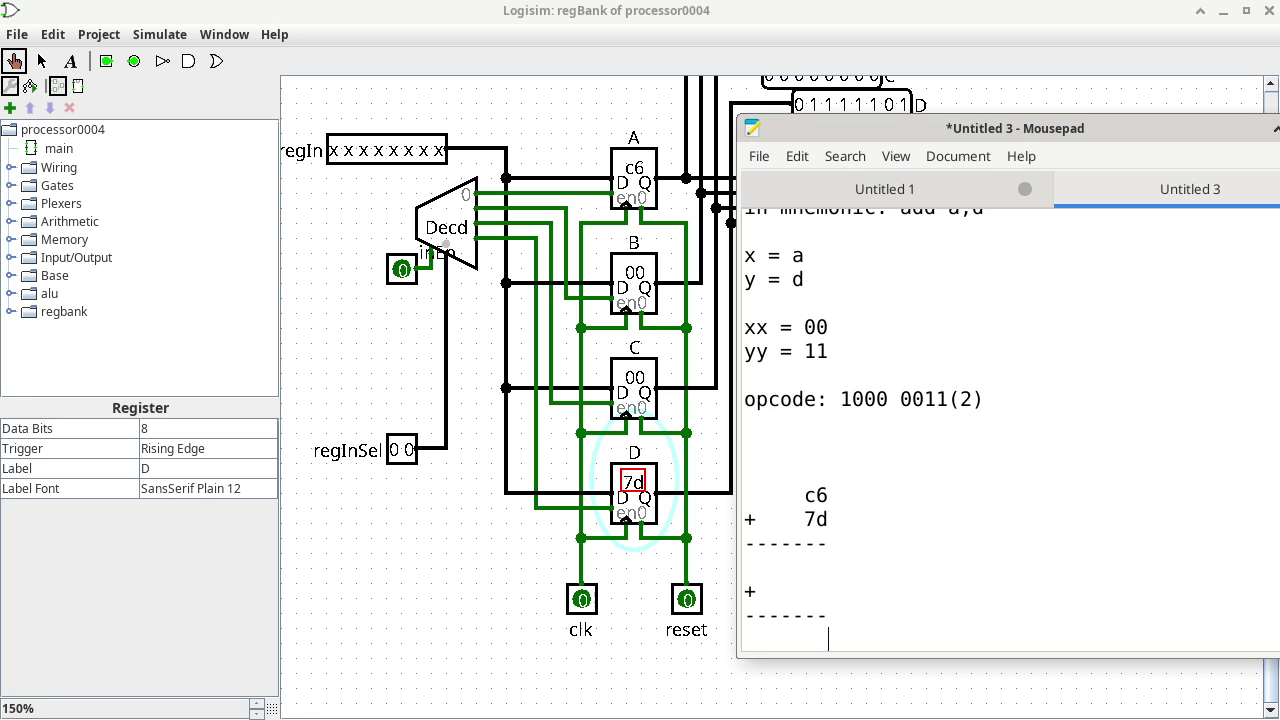
Fill in the lowest hex digit of the addition: partial sum 3, carry digits 1 and 0, and result digit 3
key("Insert")
key("Up")
key("Up")
key("Up")
key("Left")
key("Down")
type("0")
key("Up")
key("Left")
key("Left")
key("Down")
type("1")
key("Up")
type("3")
key("Down")
key("Down")
key("Down")
type("3")
Fill in the upper hex digit with partial sum 3 and carry 1, and complete the result as 43
key("Up")
key("Up")
key("Left")
type("3")
key("Down")
key("Left")
key("Left")
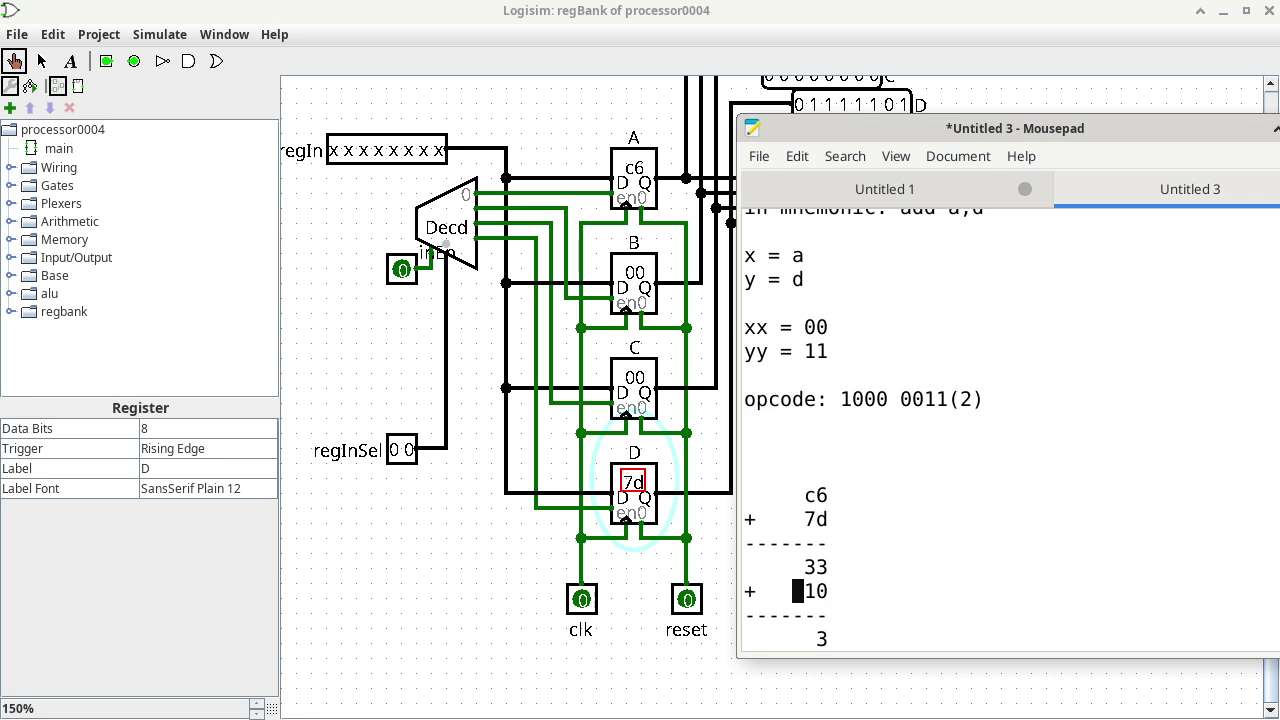
type("1")
key("Down")
key("Down")
type("43")
key("Return")
key("Return")
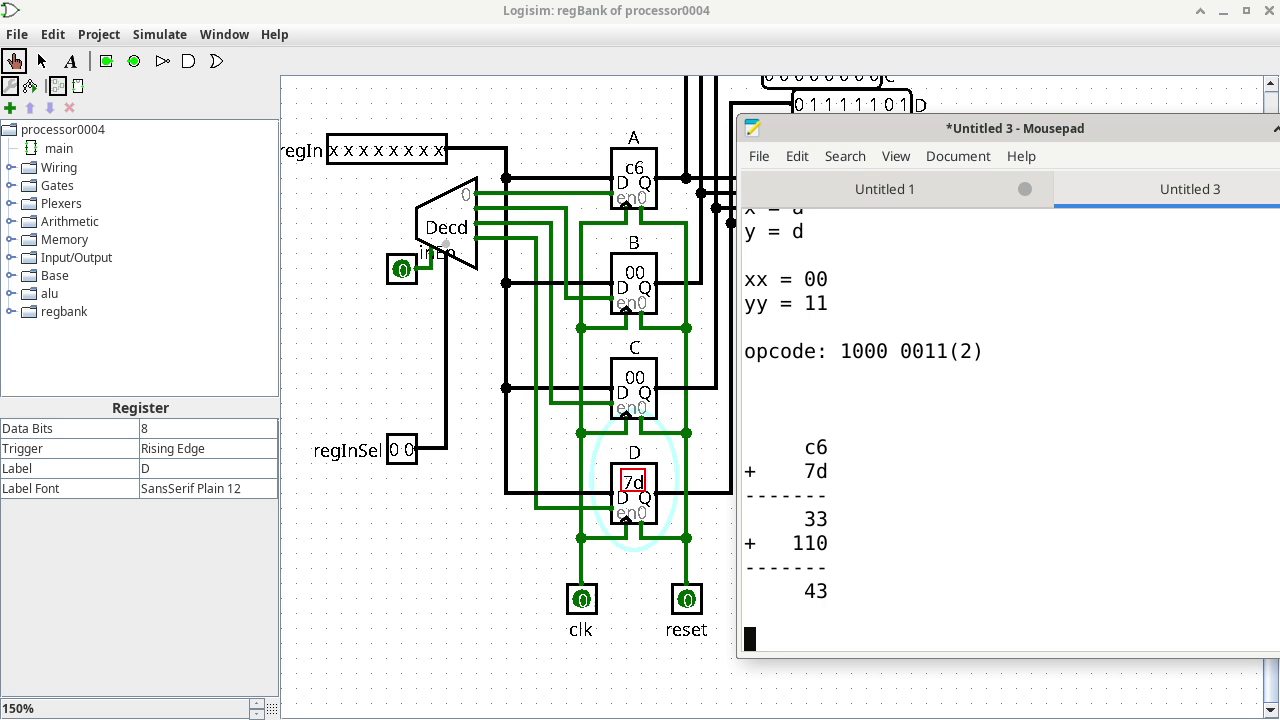
Note the overflow flag as "Ov = 0" below the sum, checking it against the contents of registers A and D
type("0v =")
left_click(634, 172)
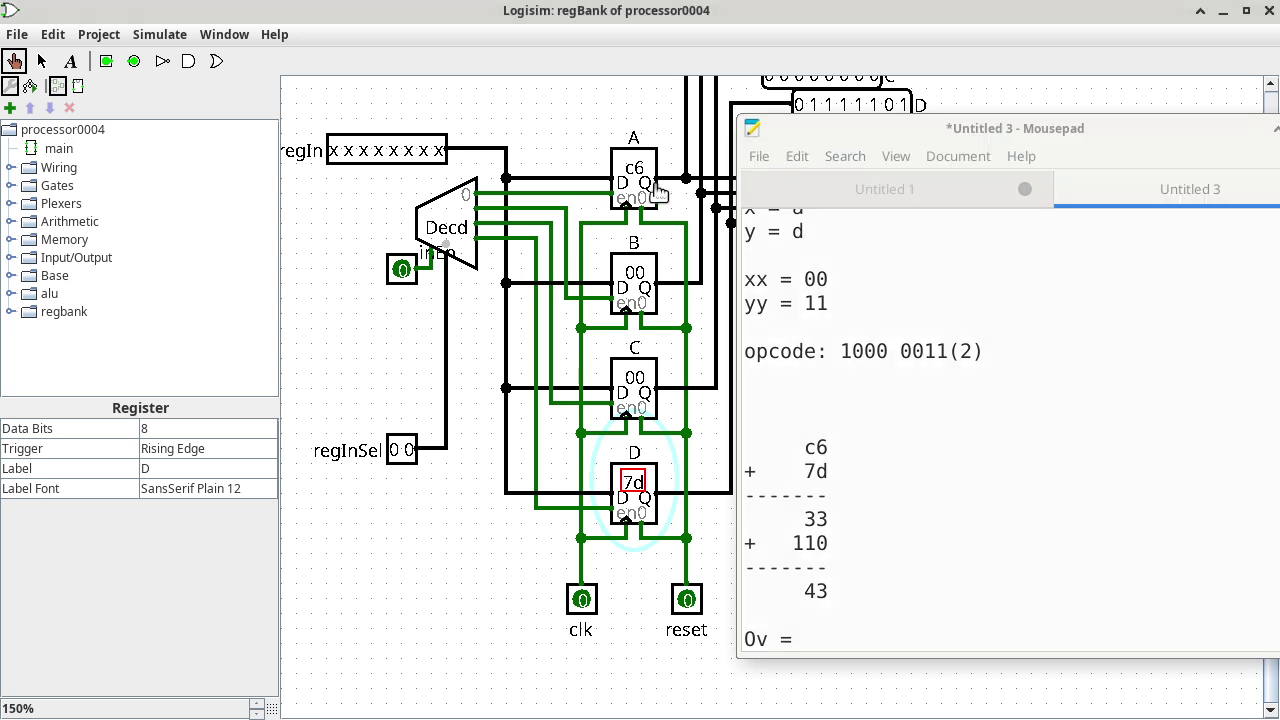
left_click(634, 487)
left_click(866, 537)
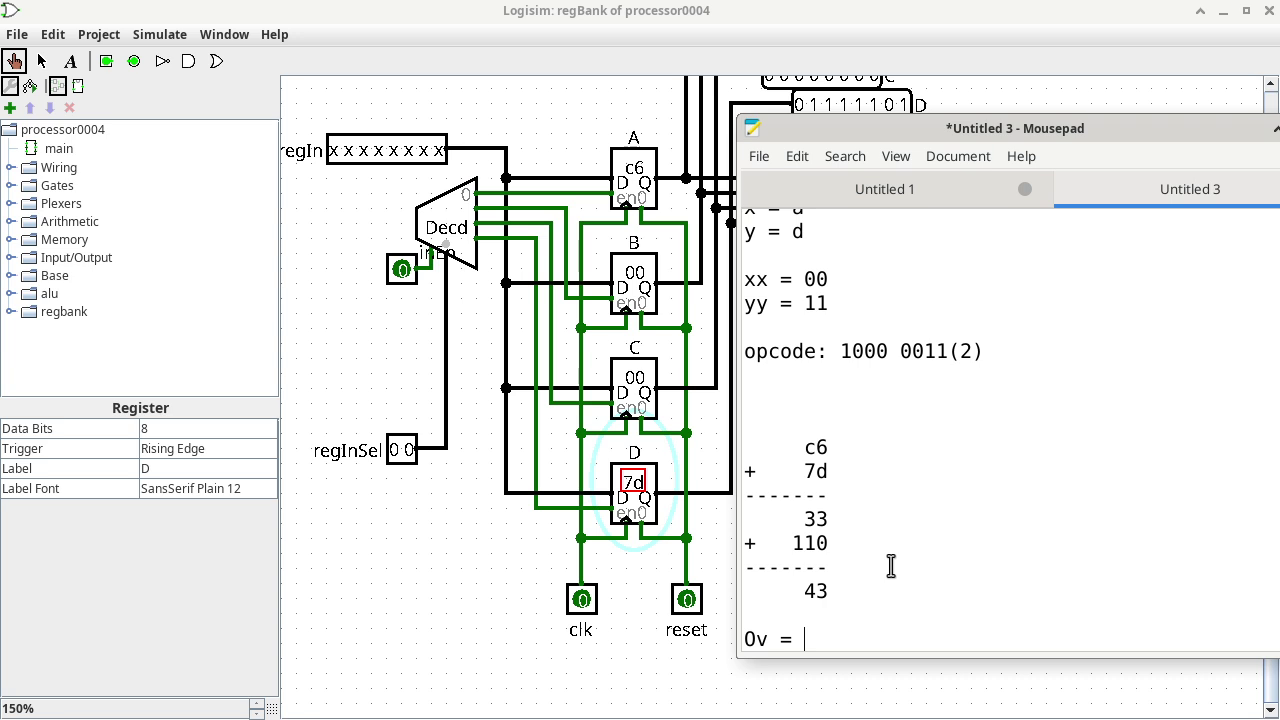
type("0")
key("Return")
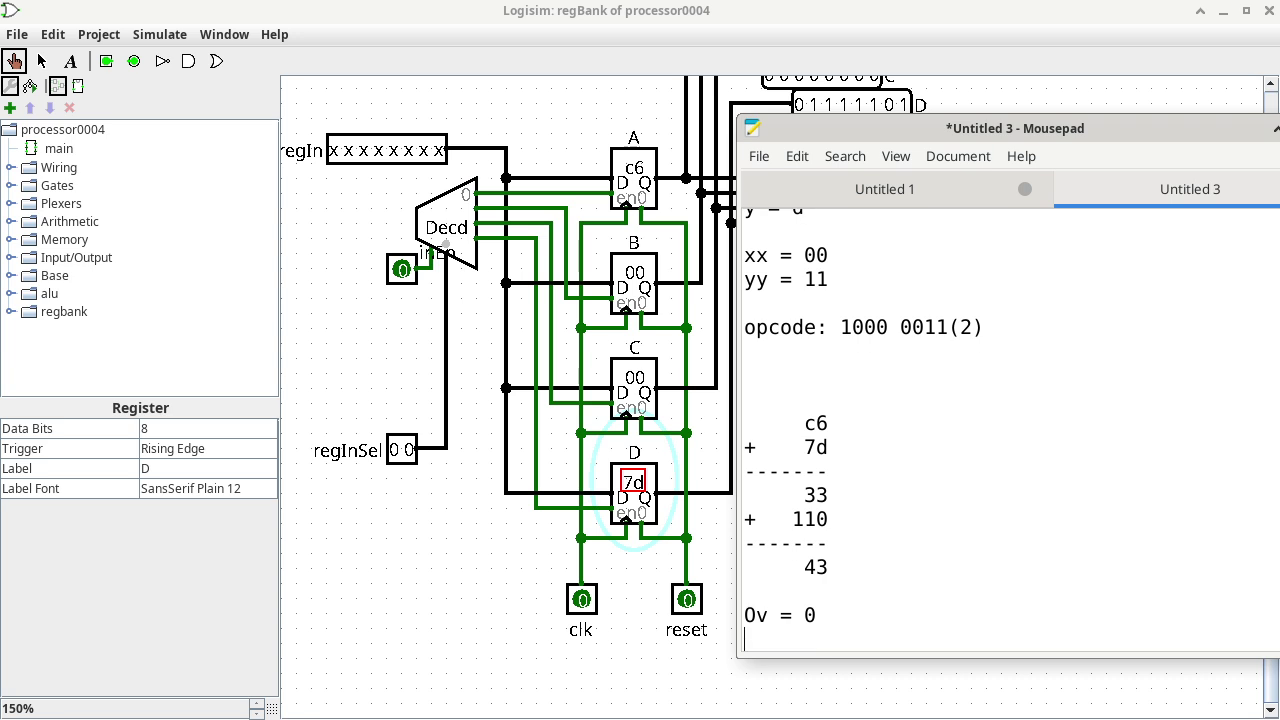
Add the flag lines "L = Ov xor d7 = 0" and "Z = 0" to the notes
type("L = )v")
key("BackSpace")
key("BackSpace")
type("0v xor")
type("d7")
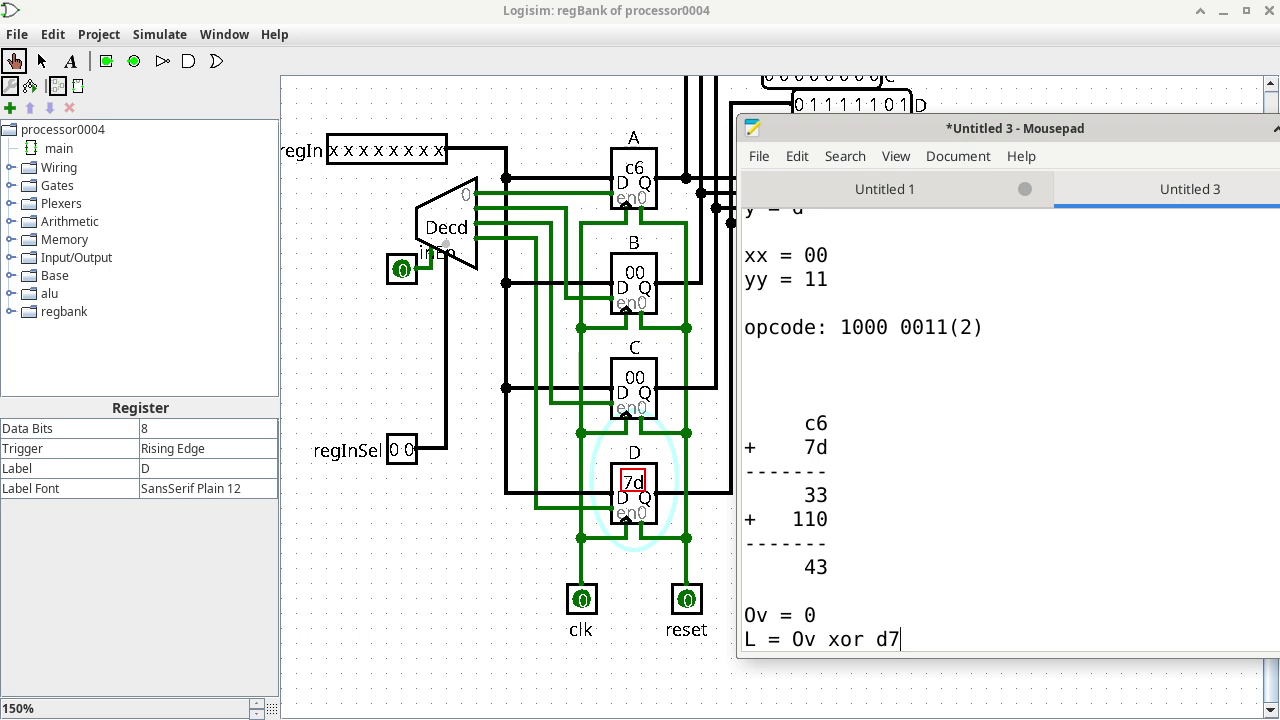
type("= 0")
key("Return")
type("Z = ")
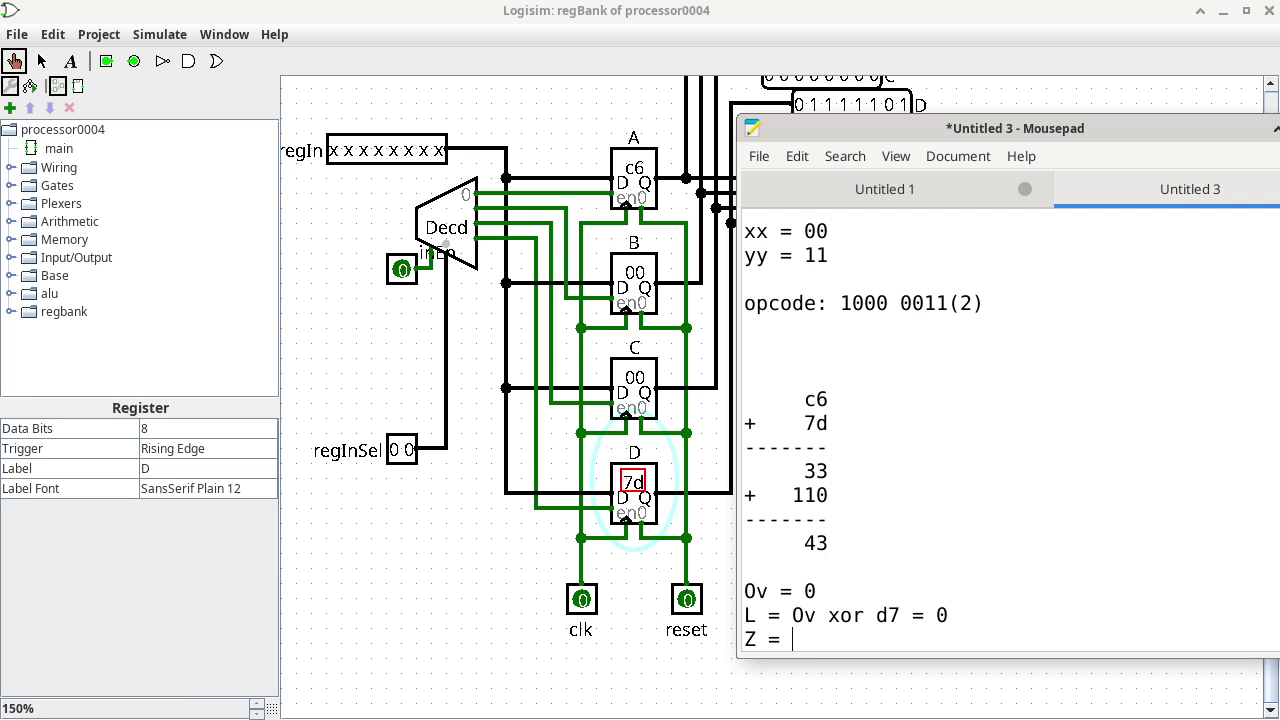
type("0")
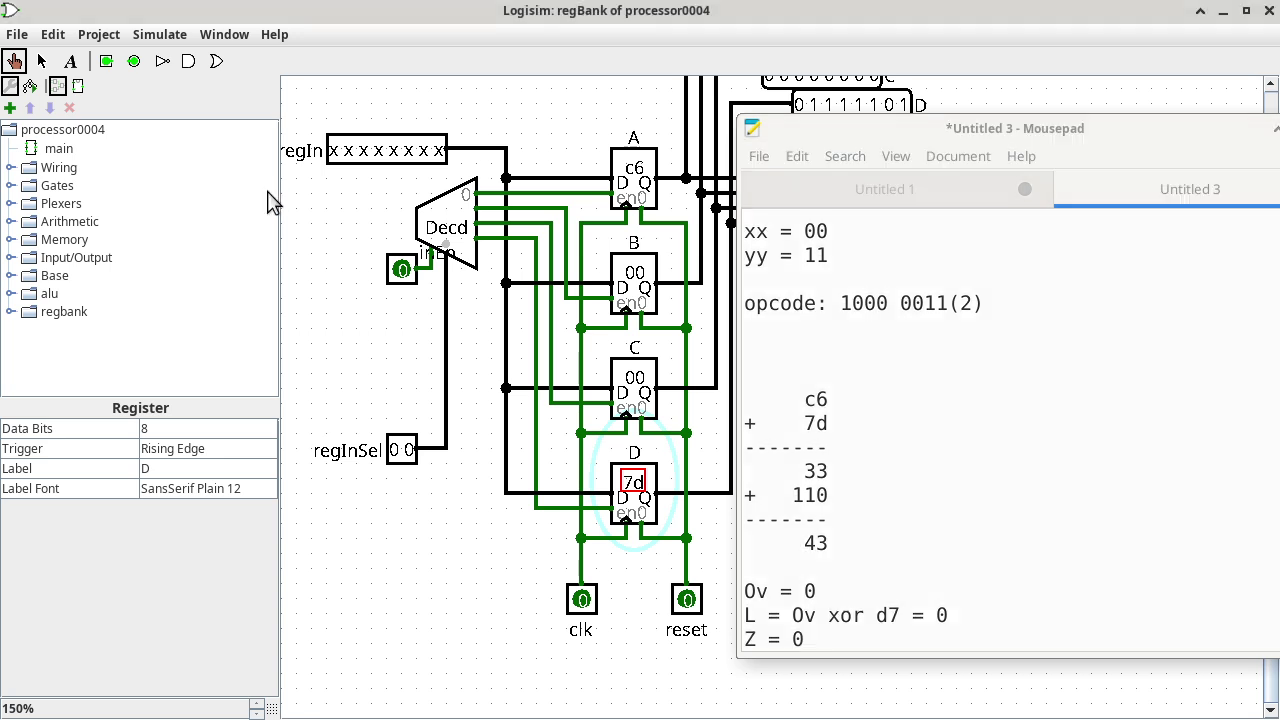
Return to the main circuit in Logisim and tick the clock through one full cycle to fetch the instruction into InstructionReg
double_click(62, 150)
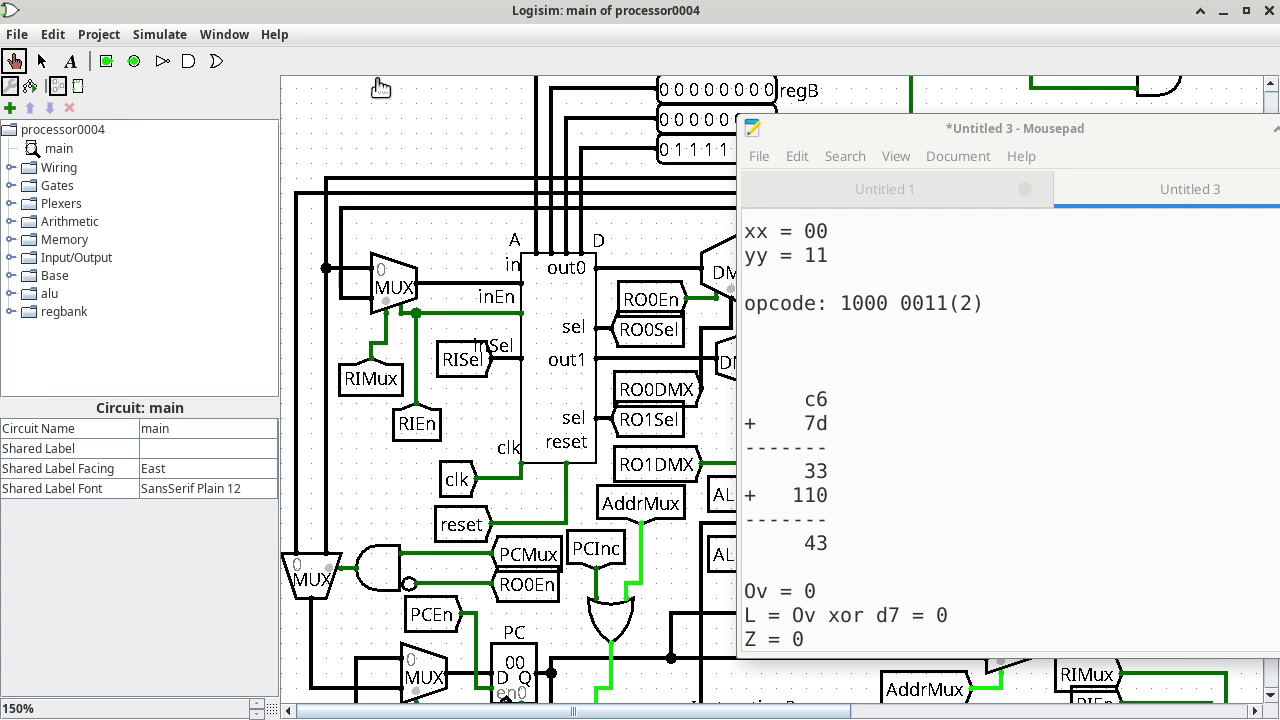
left_click(797, 22)
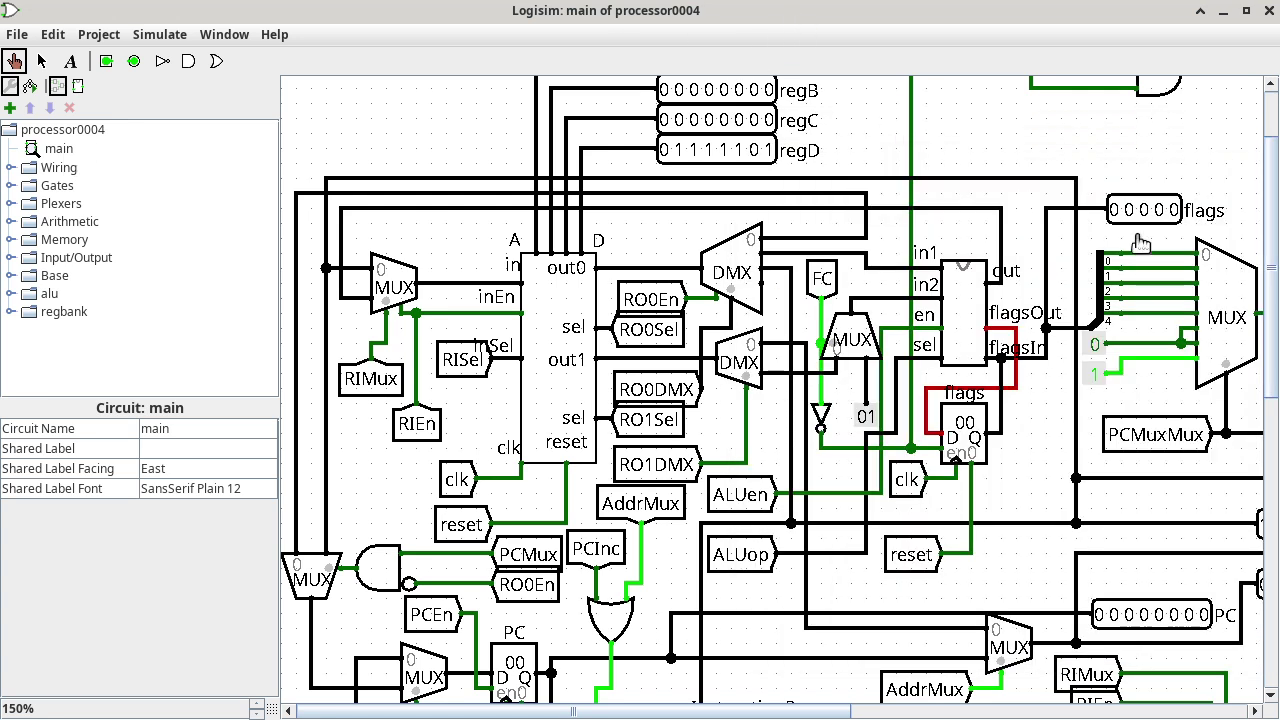
left_click_drag(1271, 179, 1273, 455)
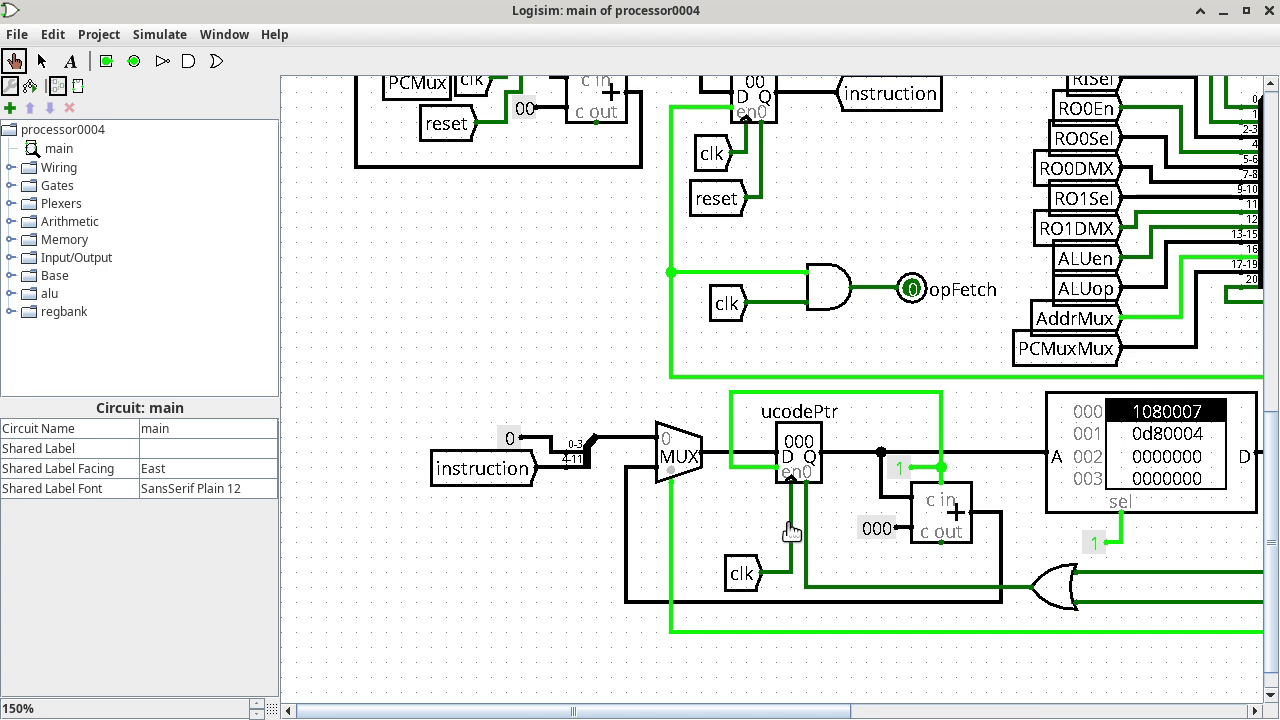
key("ctrl+t")
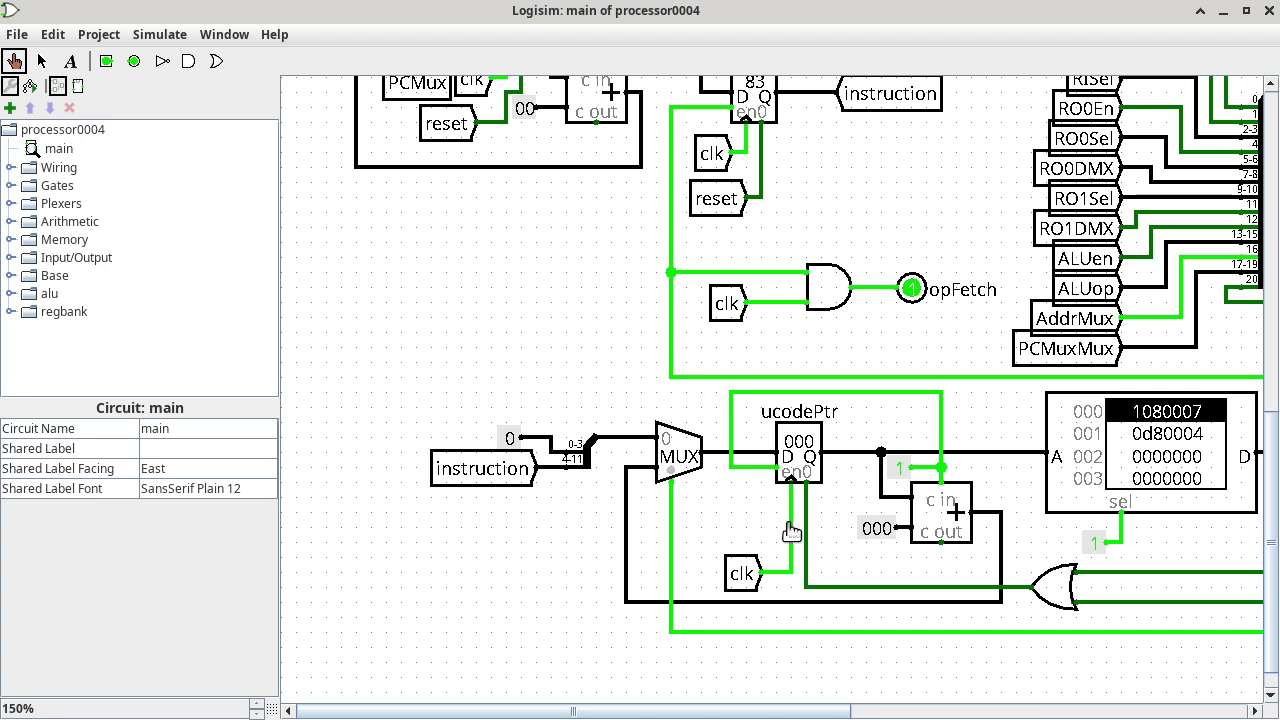
scroll(796, 462, "up", 1)
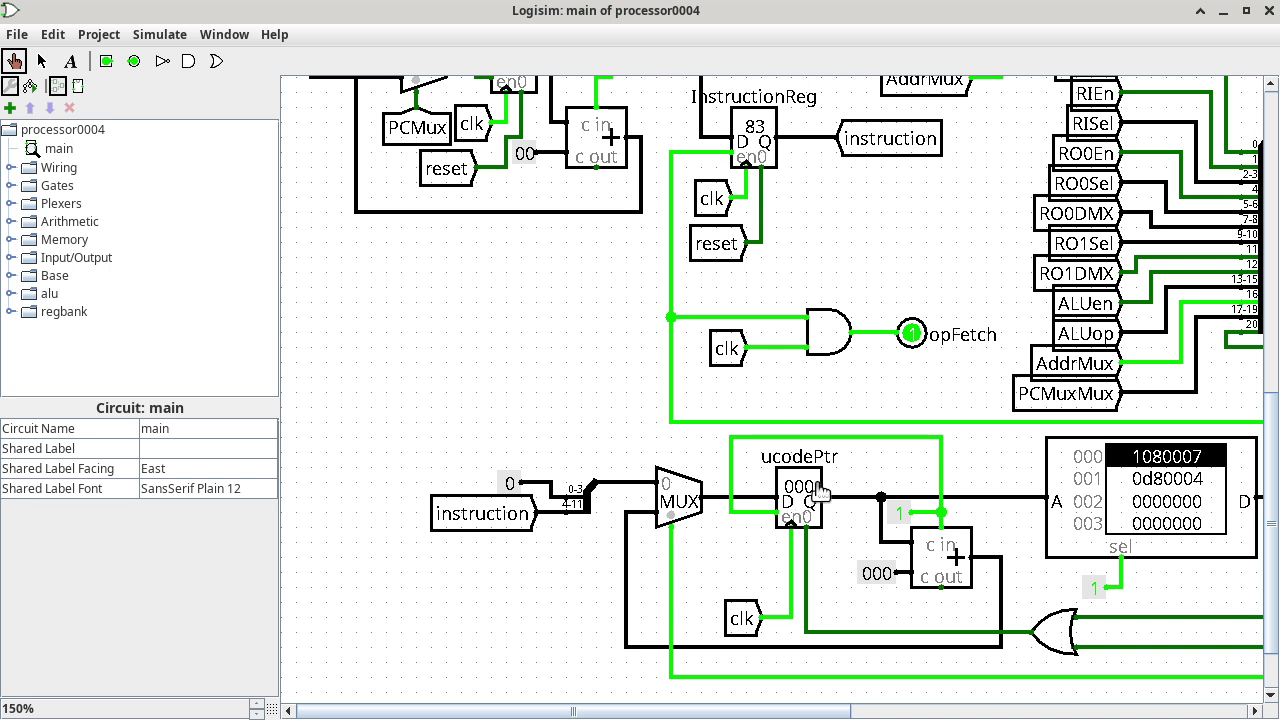
key("ctrl+t")
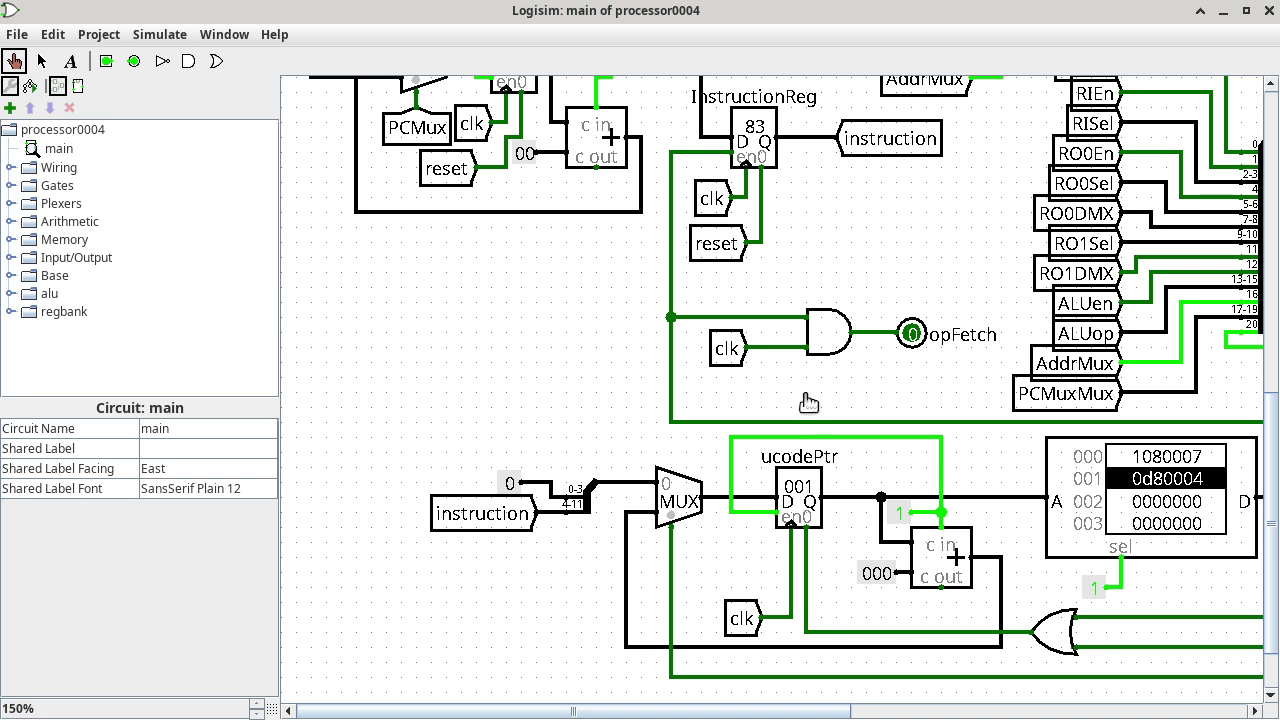
Advance the clock through the second microinstruction to increment the PC and branch to the add instruction's microcode
scroll(808, 402, "up", 3)
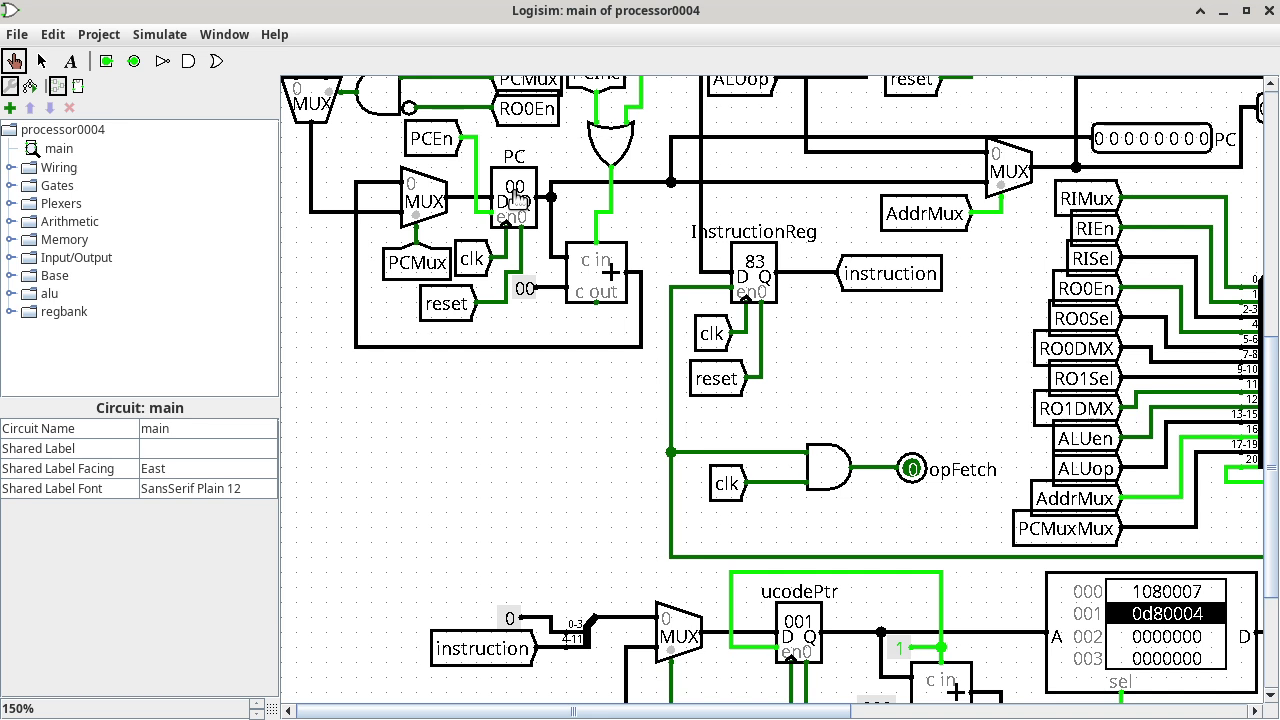
key("ctrl+t")
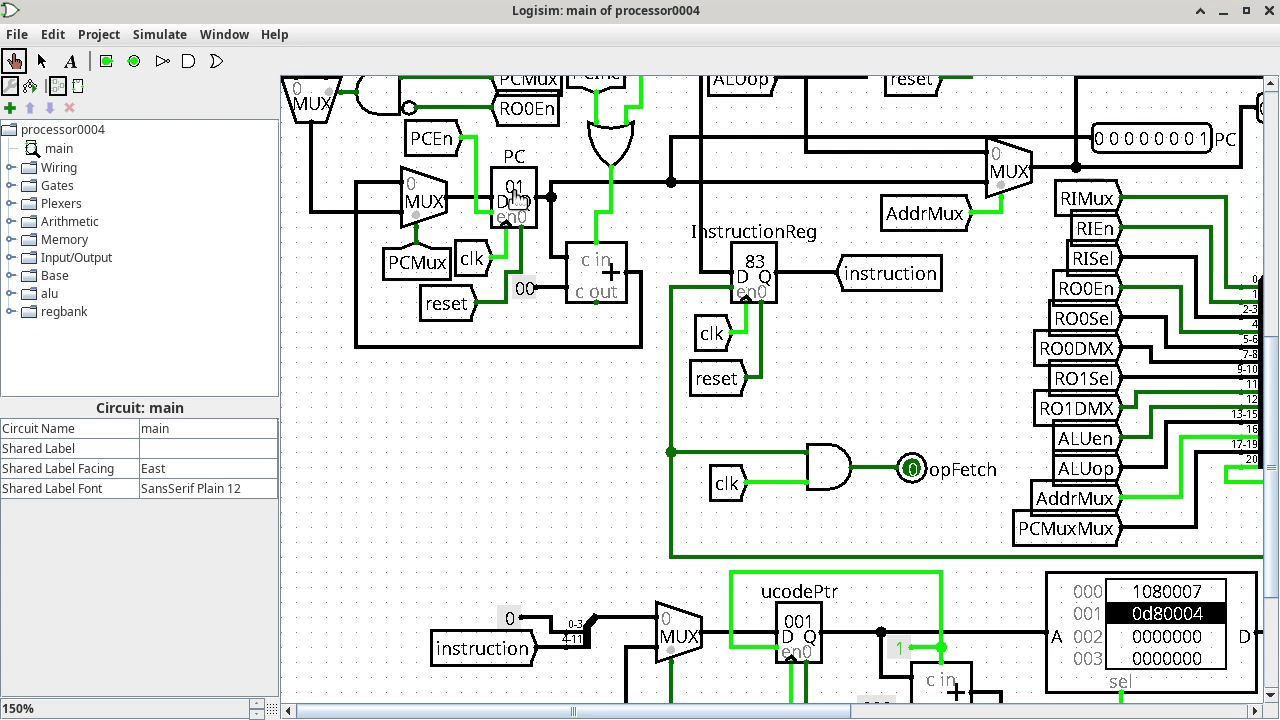
scroll(889, 375, "down", 3)
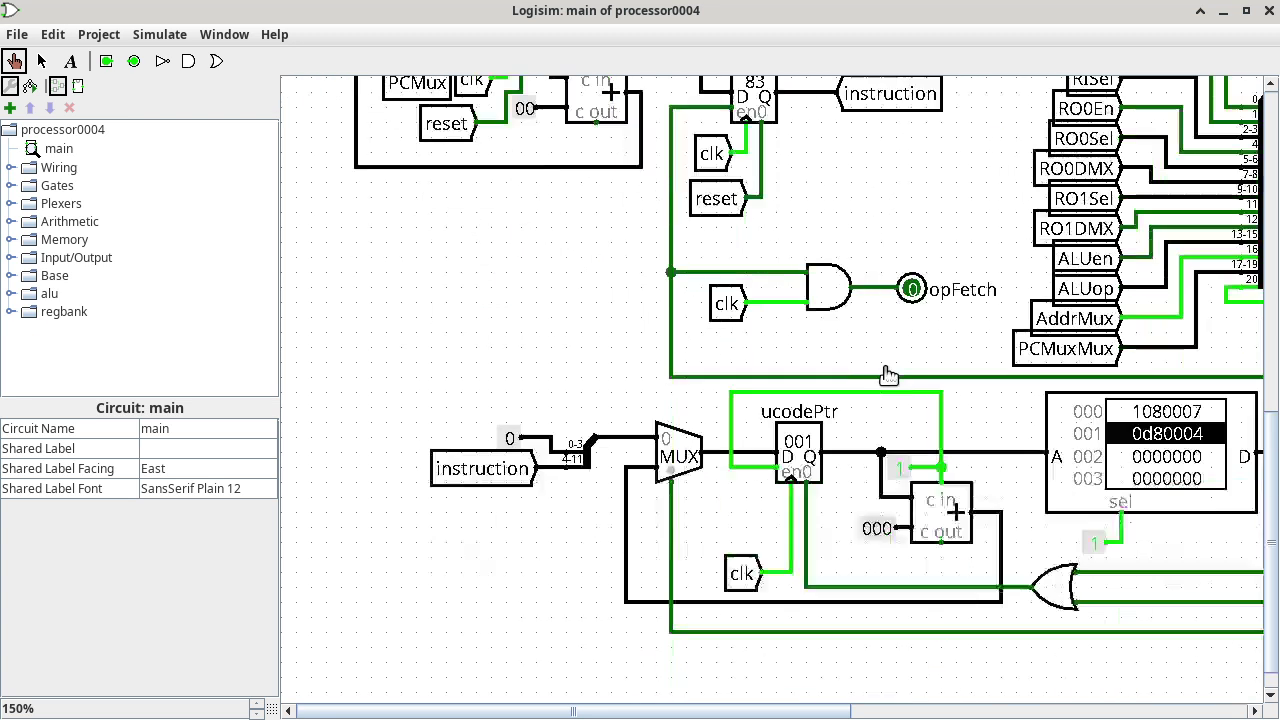
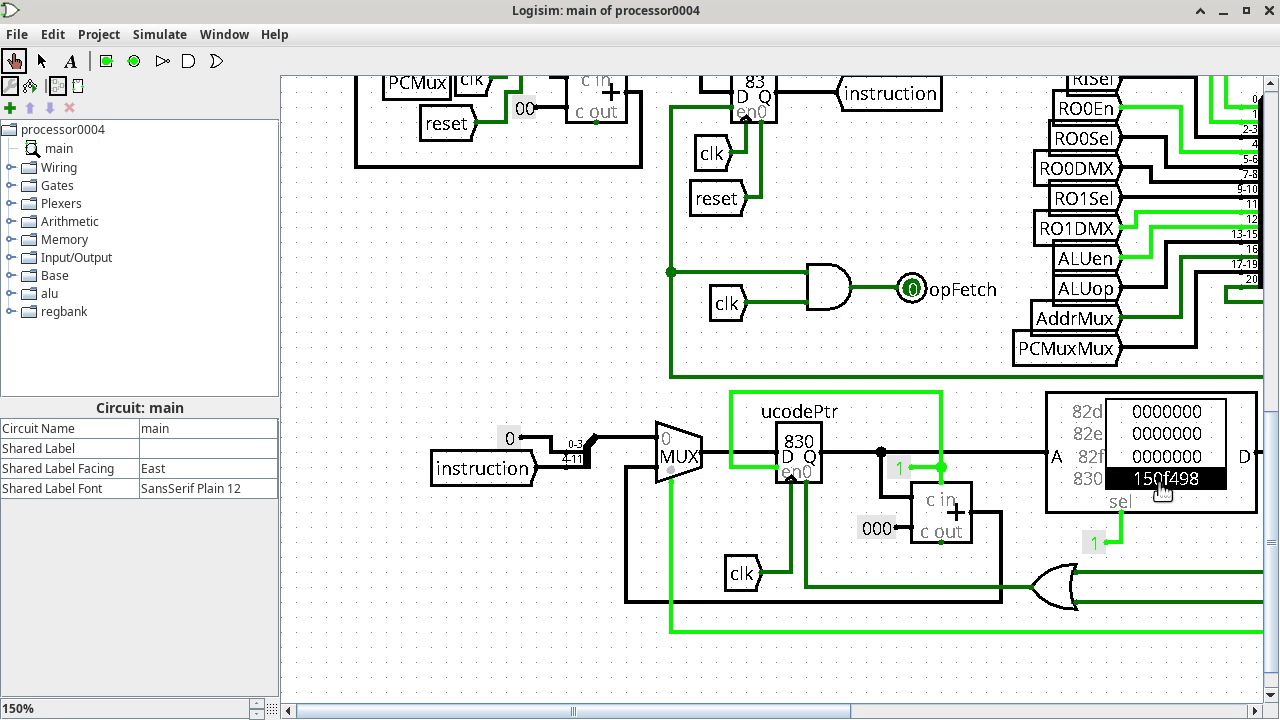
Inspect the register bank's inputs, selects and outputs during the add microinstruction in the regBank internal view, and return to the main circuit
left_click_drag(814, 710, 997, 670)
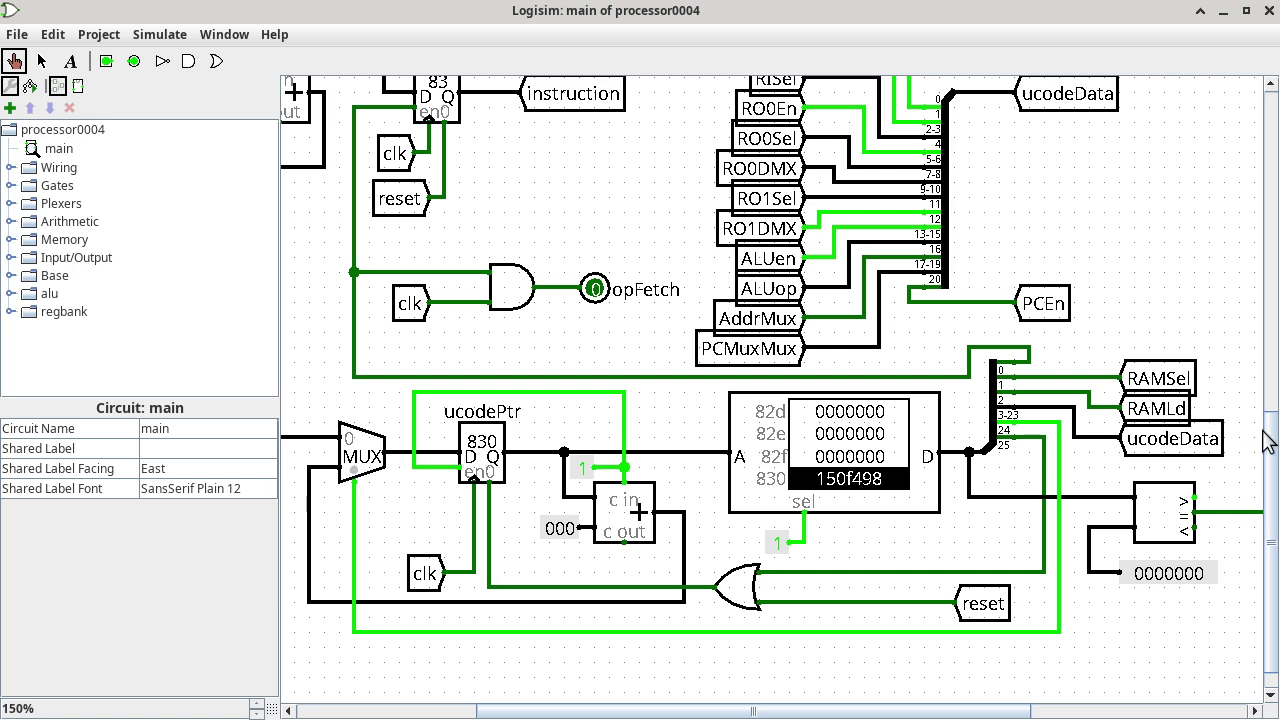
left_click_drag(1272, 444, 1255, 182)
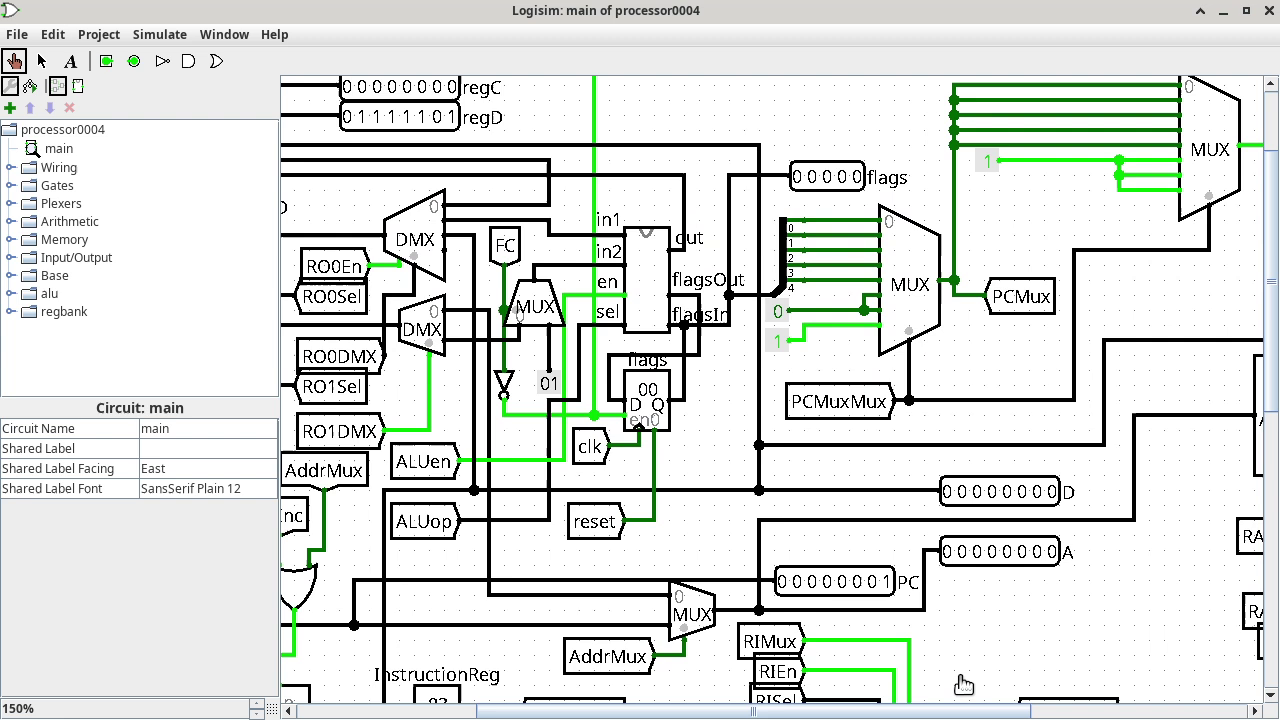
left_click_drag(965, 705, 760, 707)
left_click(545, 325)
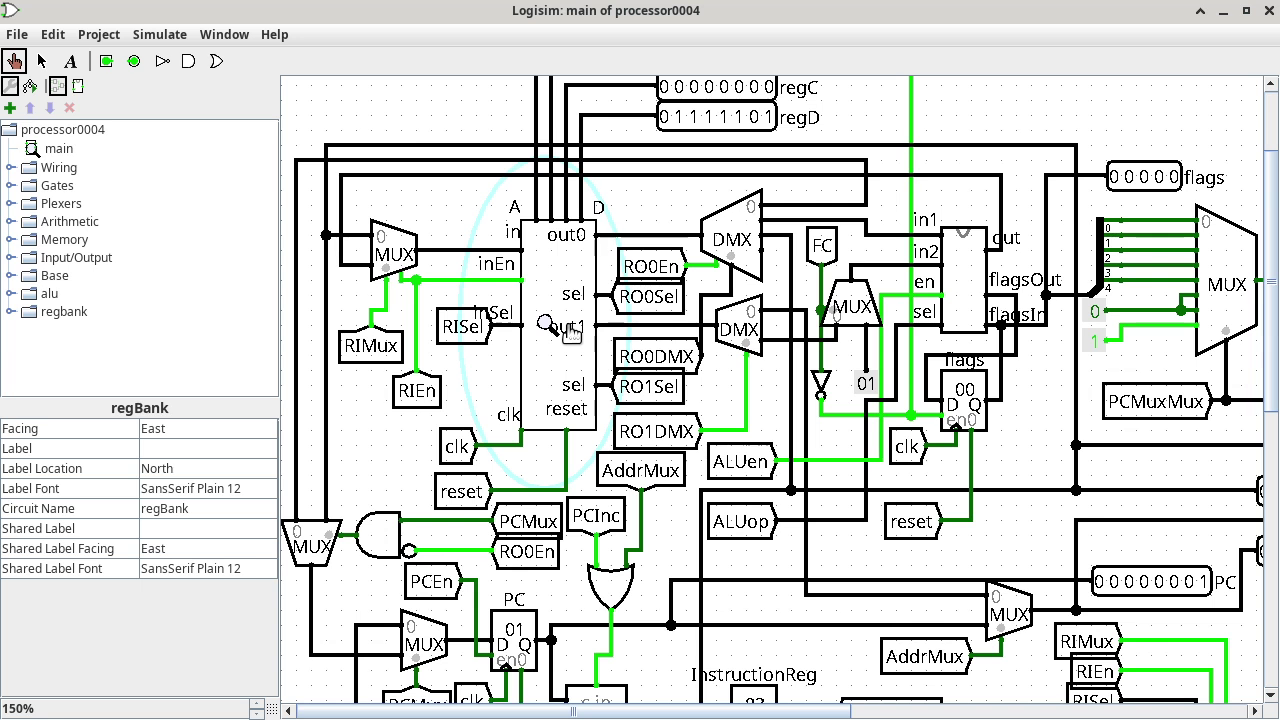
right_click(567, 329)
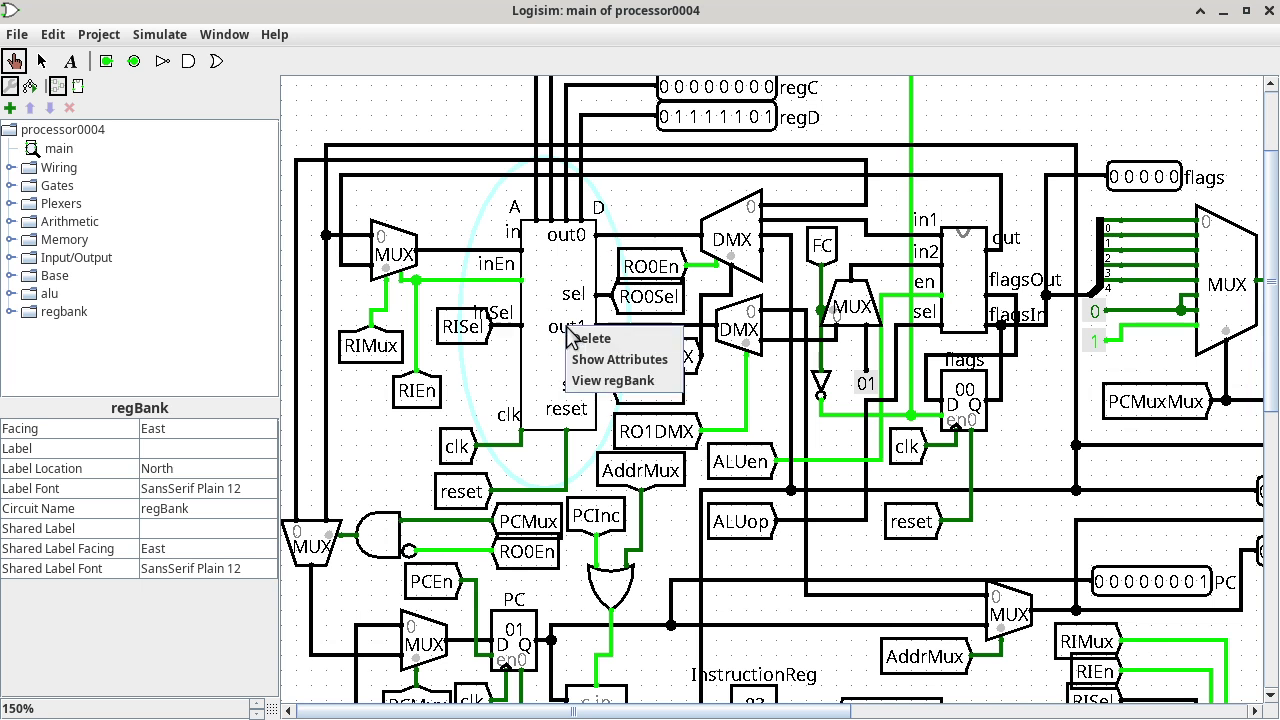
left_click(598, 381)
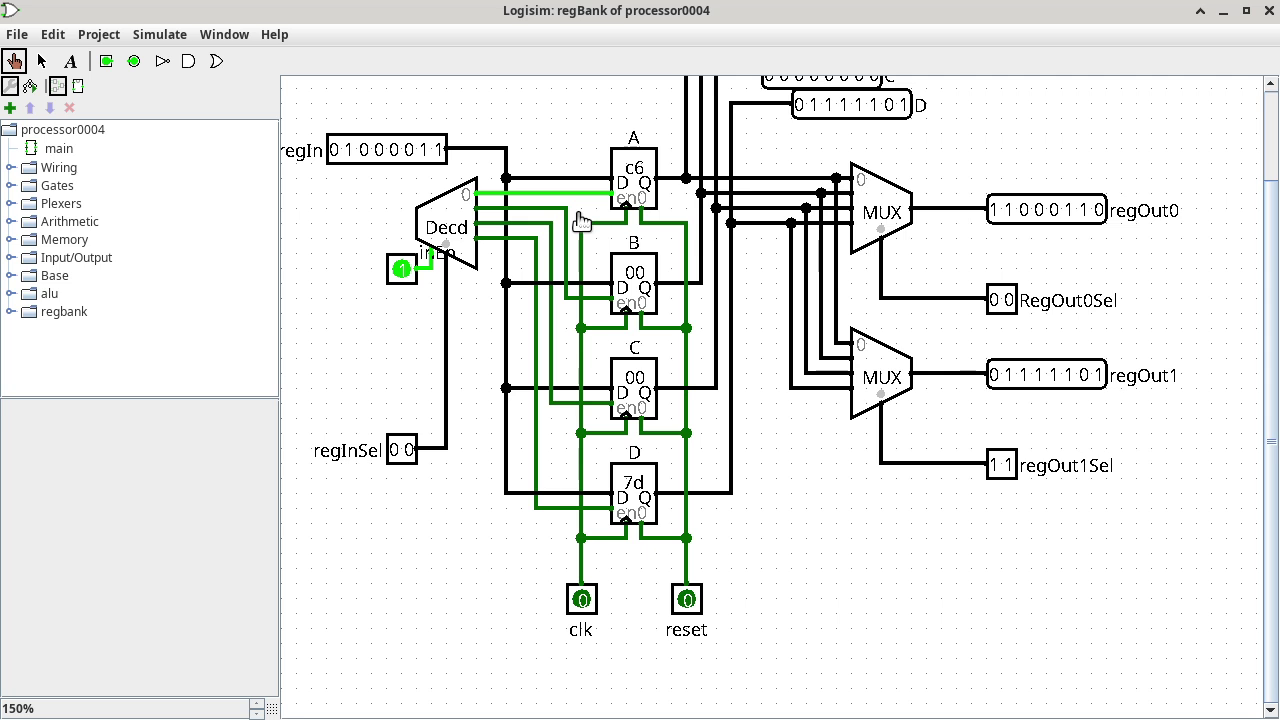
double_click(60, 150)
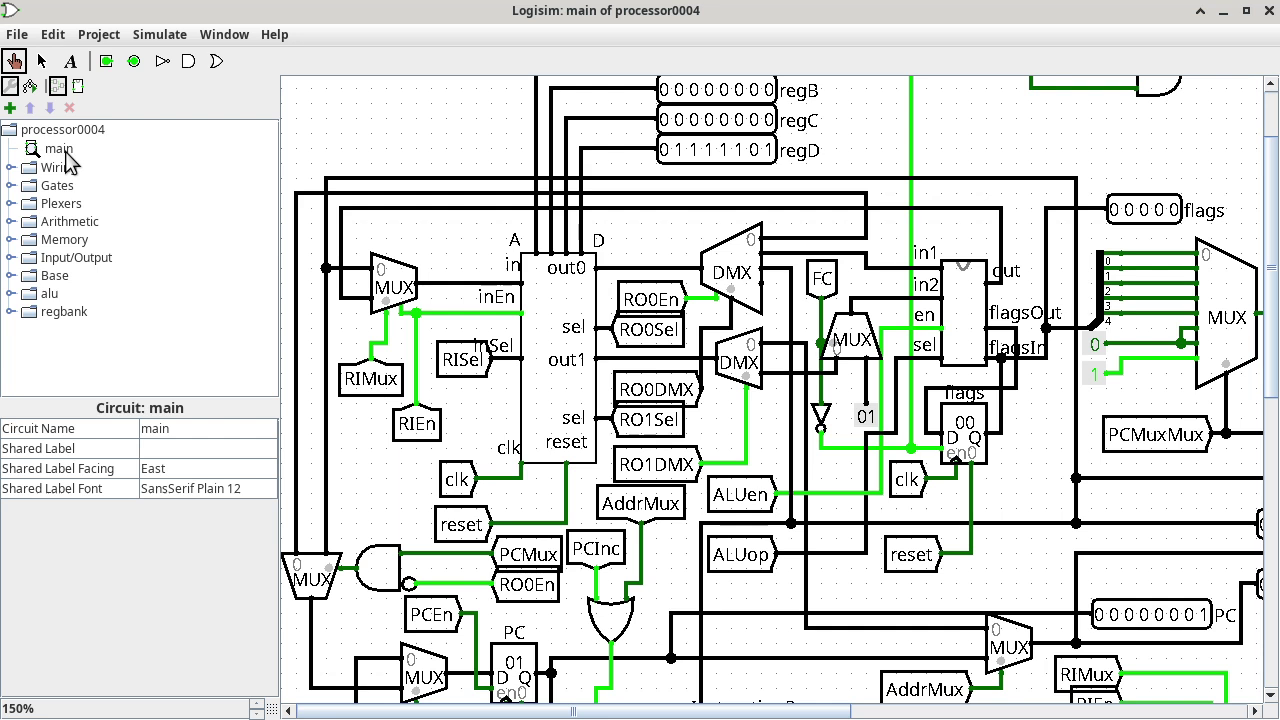
Probe the register bank's input and the ALU output line feeding its MUX, and open the ALU's internal view
left_click(458, 287)
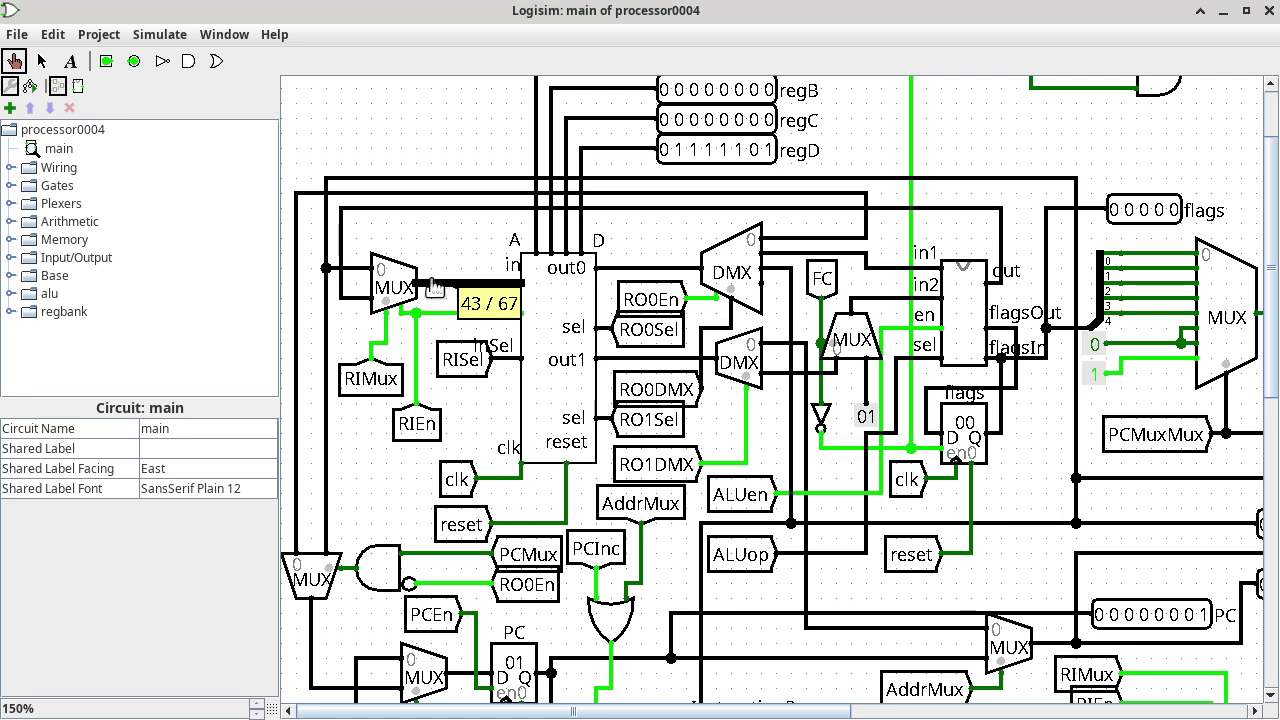
left_click(344, 300)
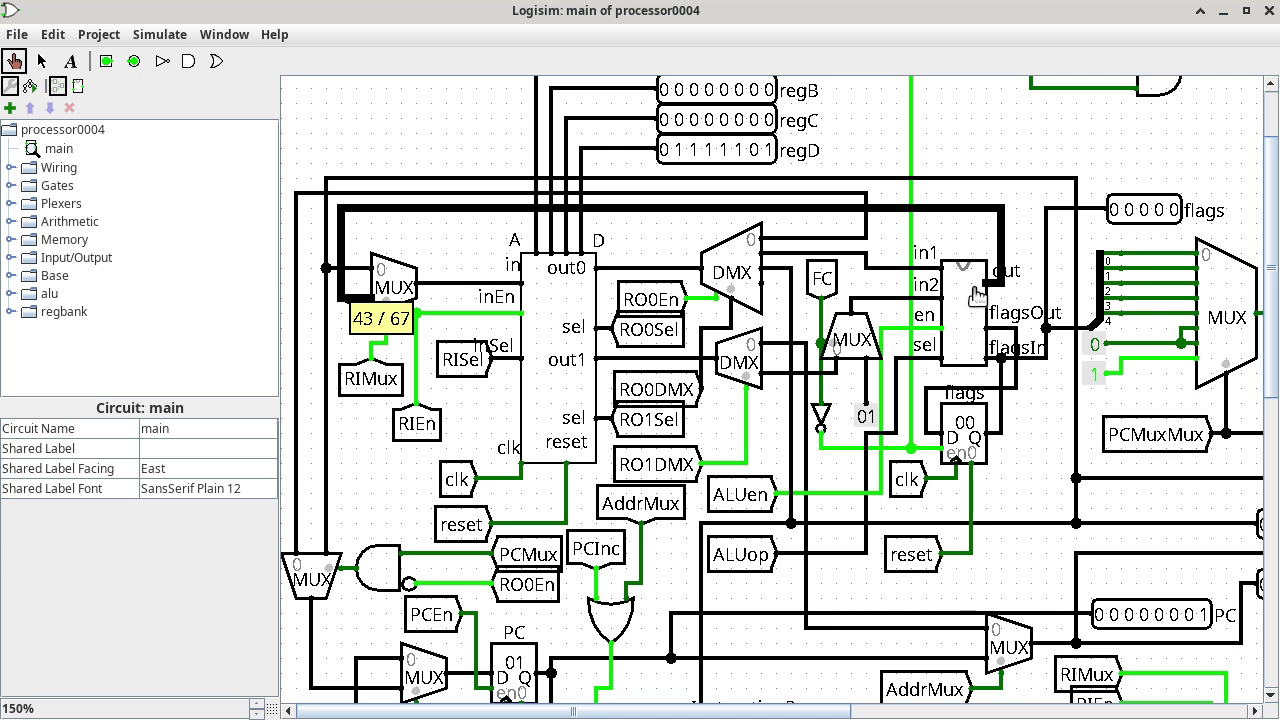
right_click(975, 290)
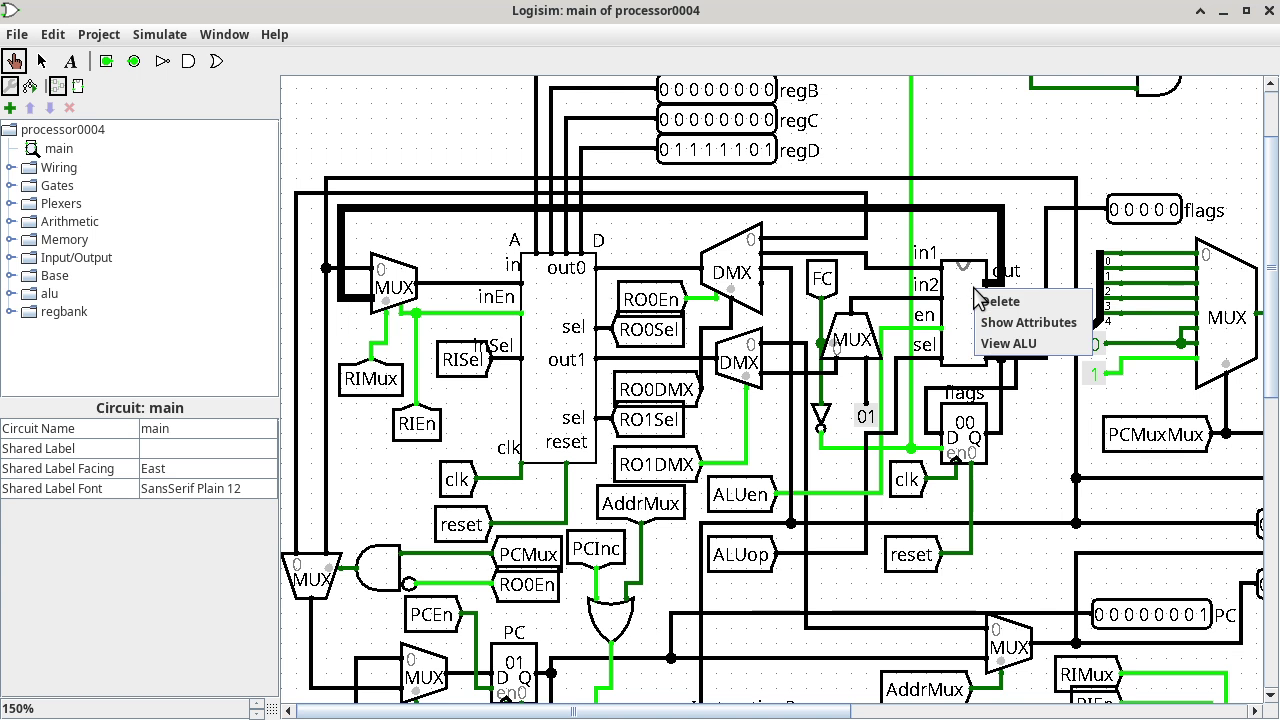
left_click(997, 343)
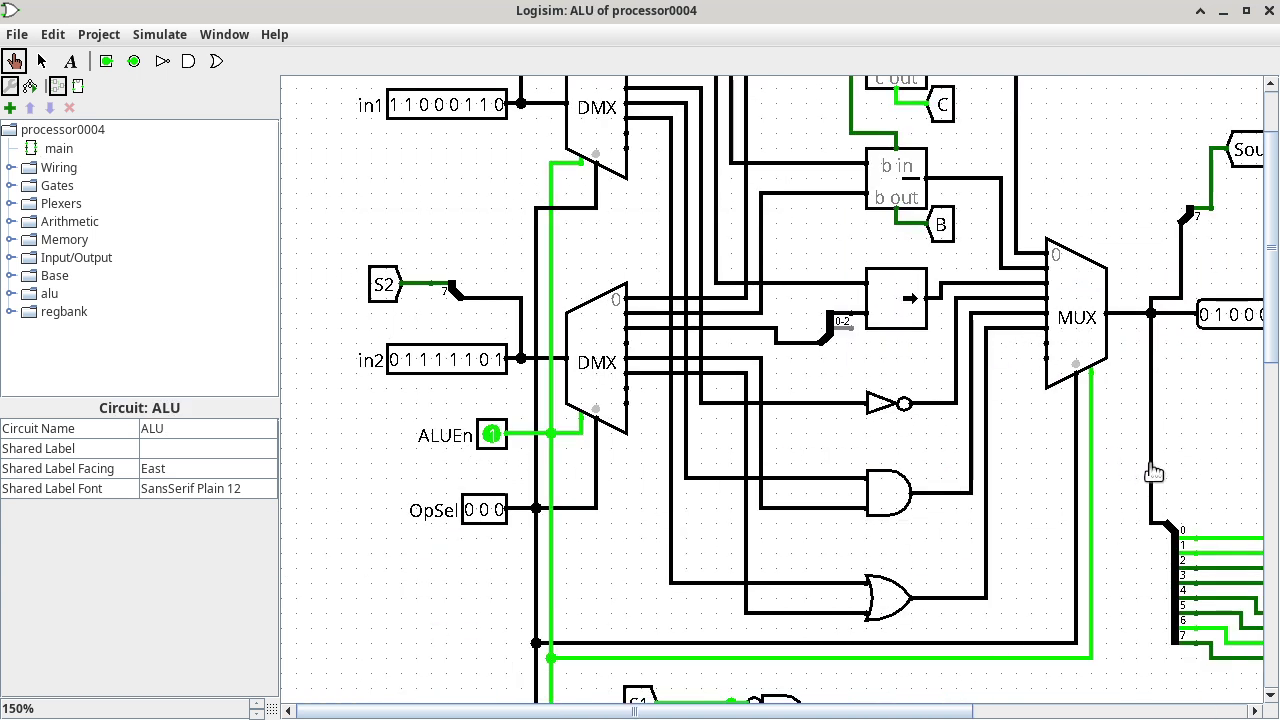
Trace the ALU result from the output pin back through the output MUX and its select line to the adder
left_click(1072, 708)
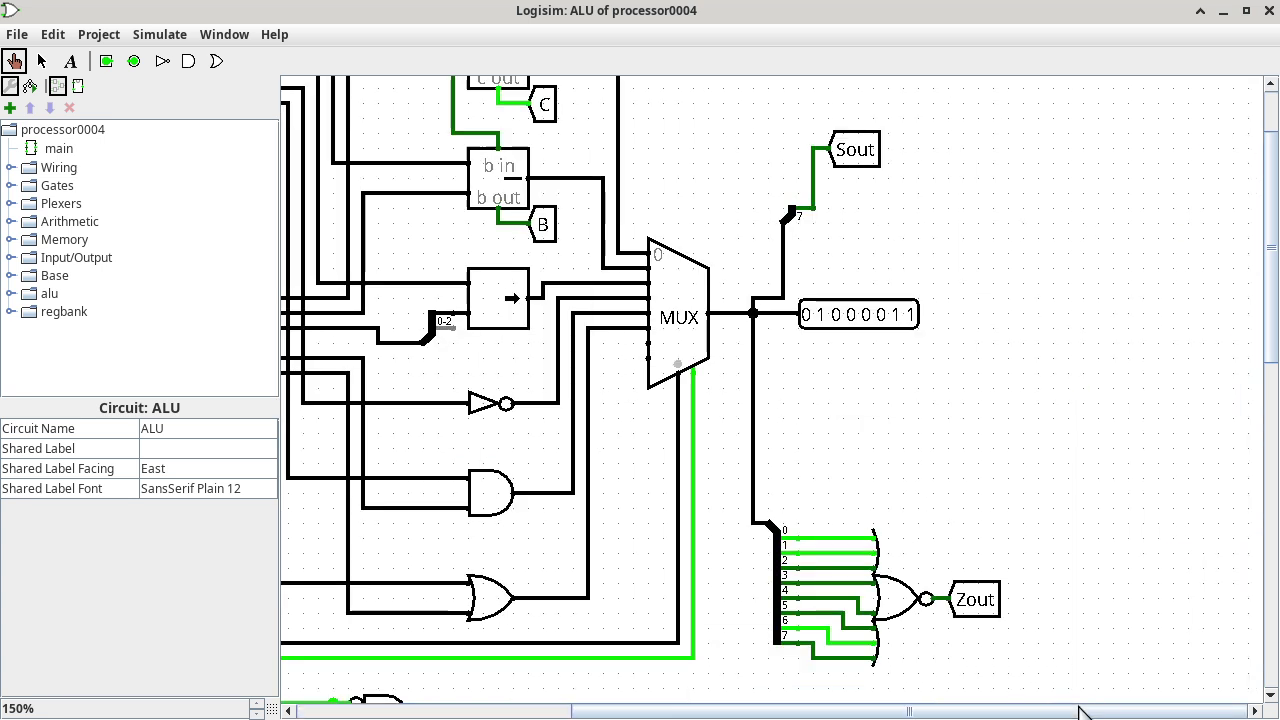
left_click(899, 318)
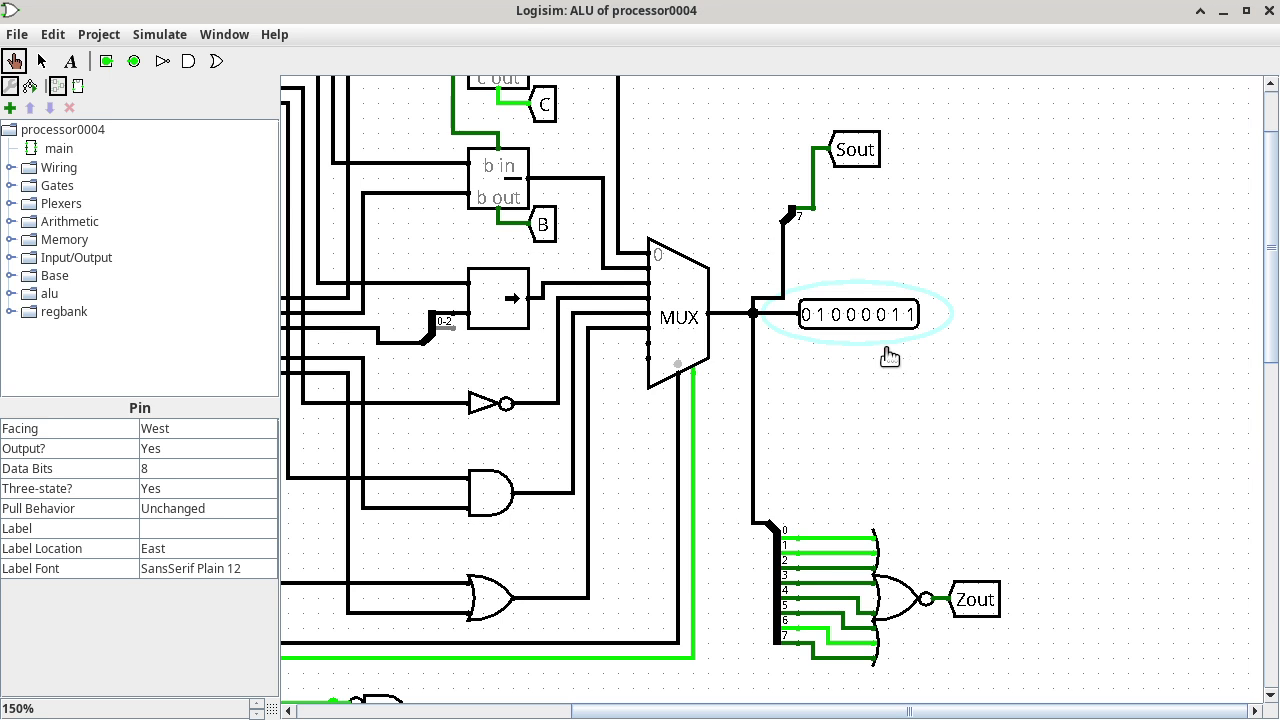
left_click(733, 318)
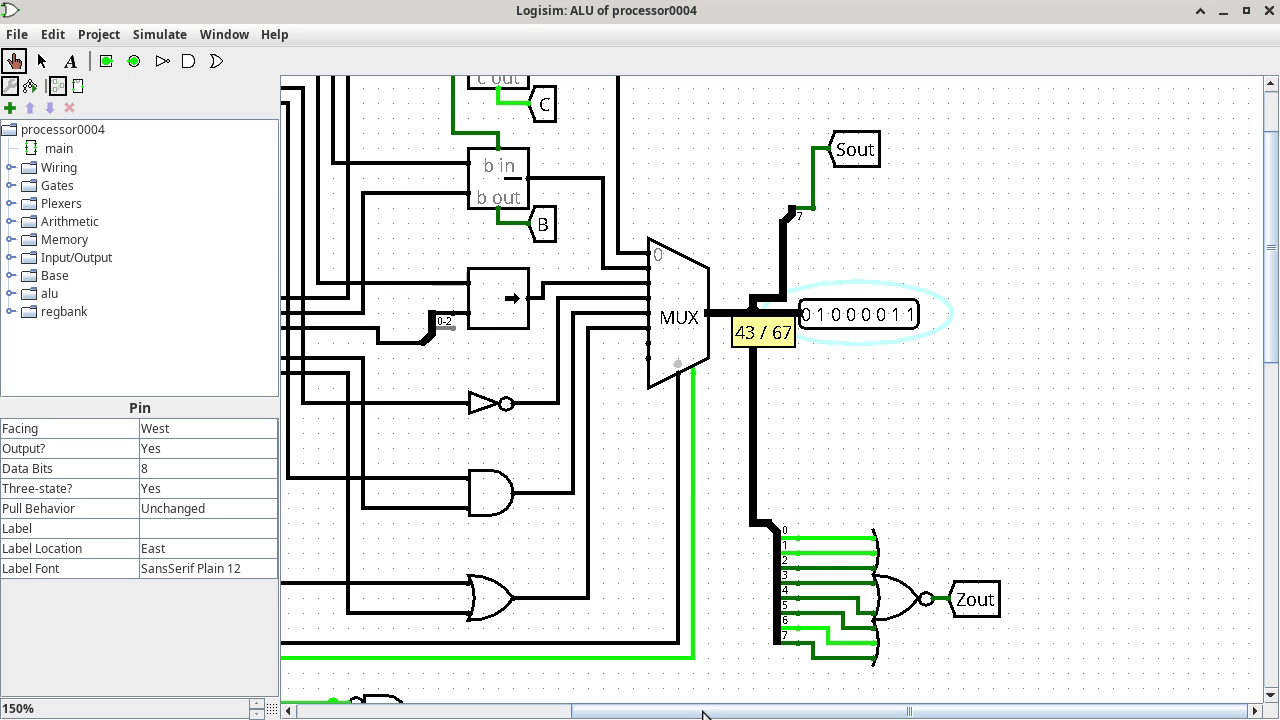
left_click_drag(703, 714, 474, 714)
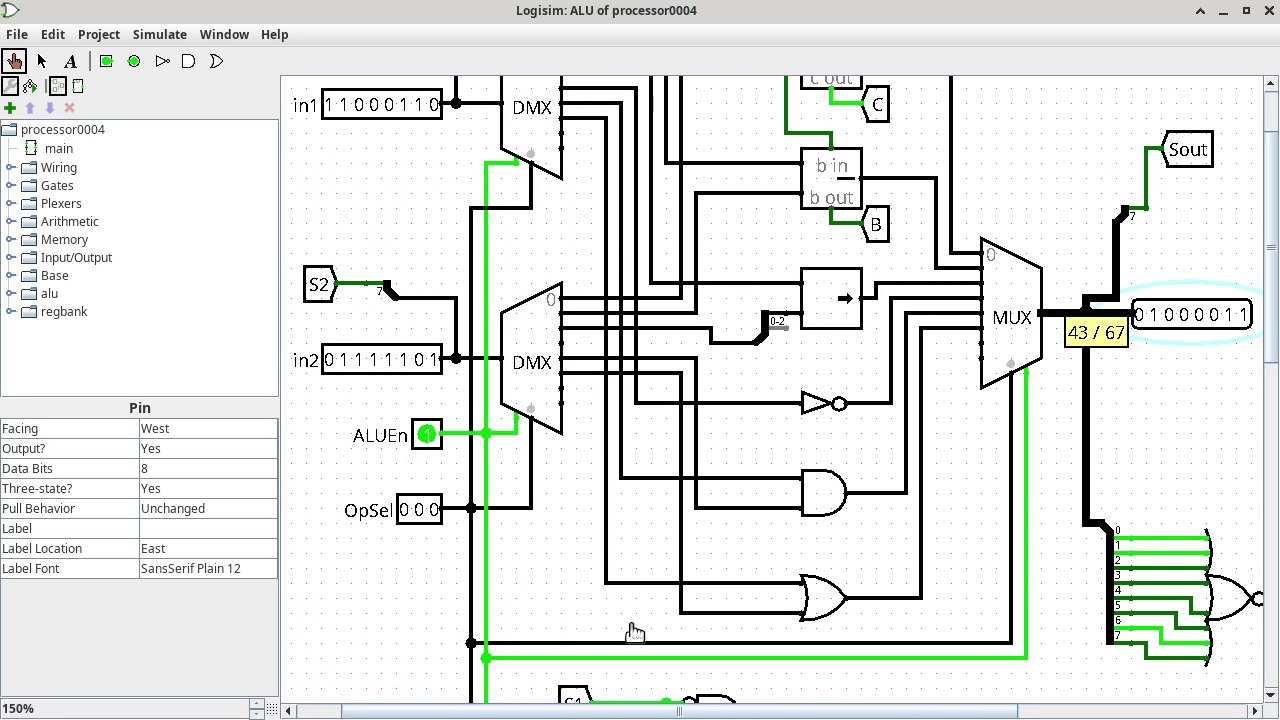
left_click(1012, 568)
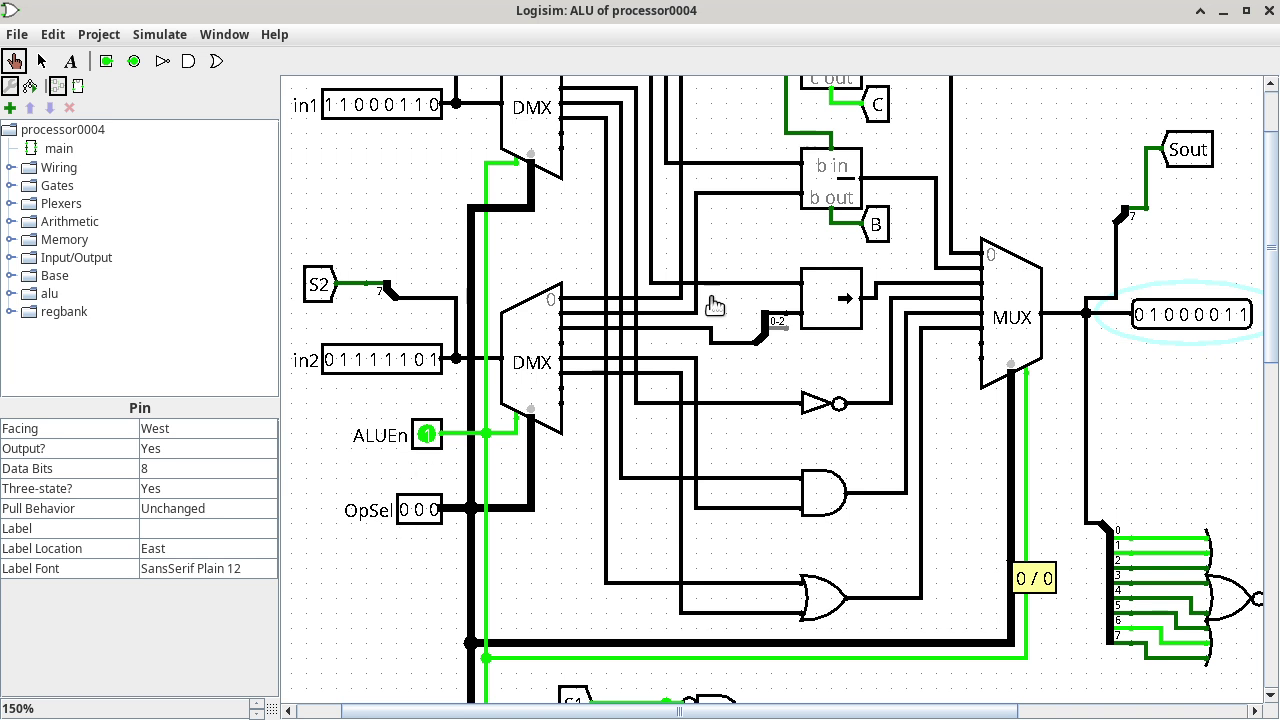
left_click(961, 258)
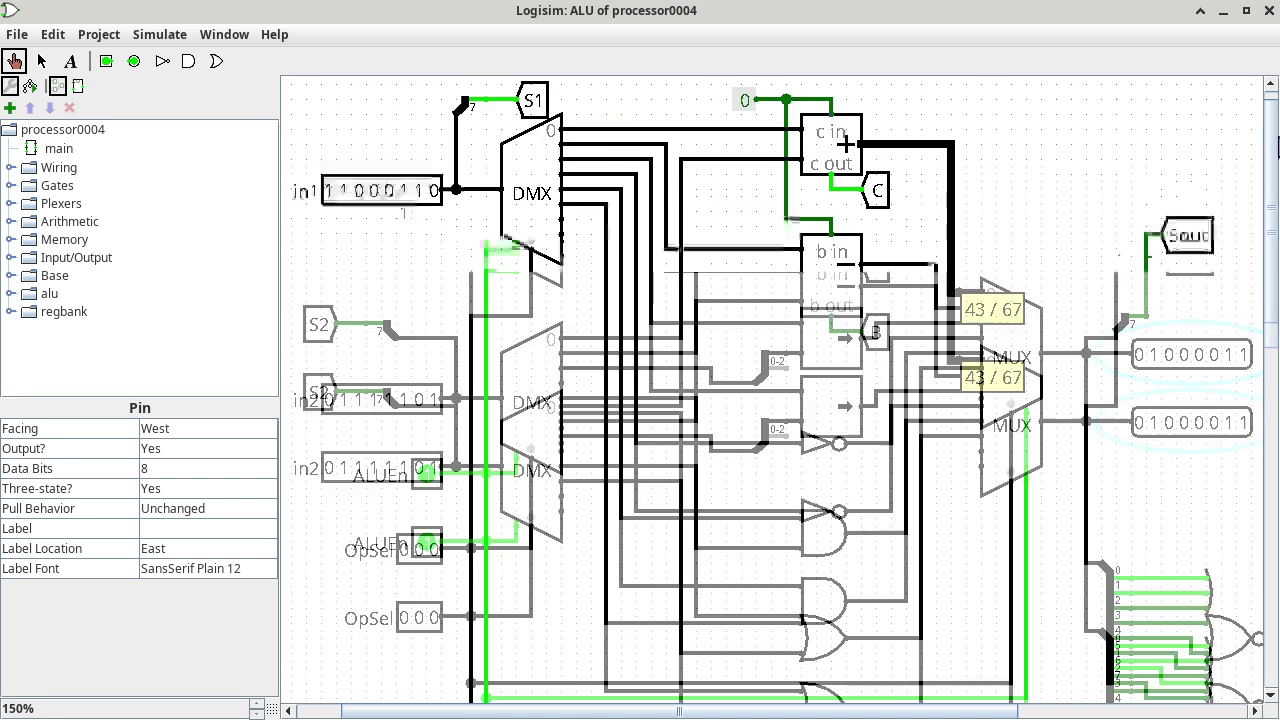
scroll(1150, 150, "up", 3)
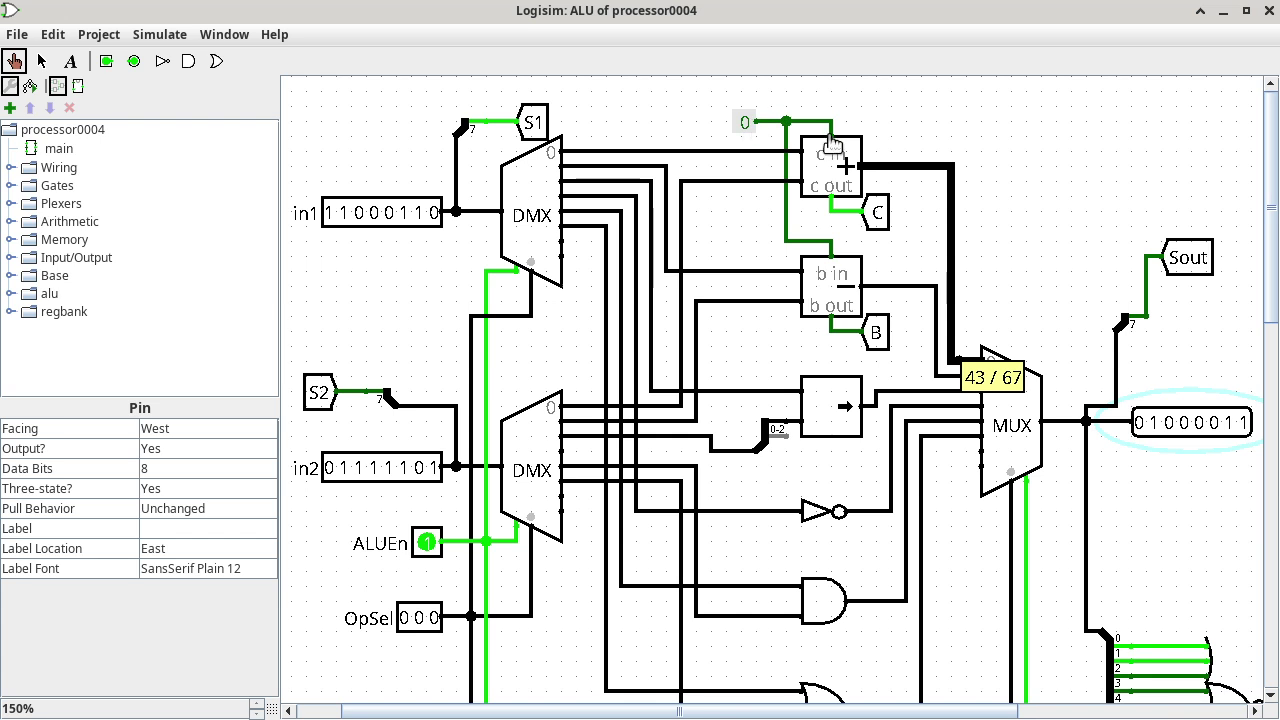
Probe the adder's two inputs and trace them back through the demultiplexers and their shared OpSel line to in1 and in2
mouse_move(831, 146)
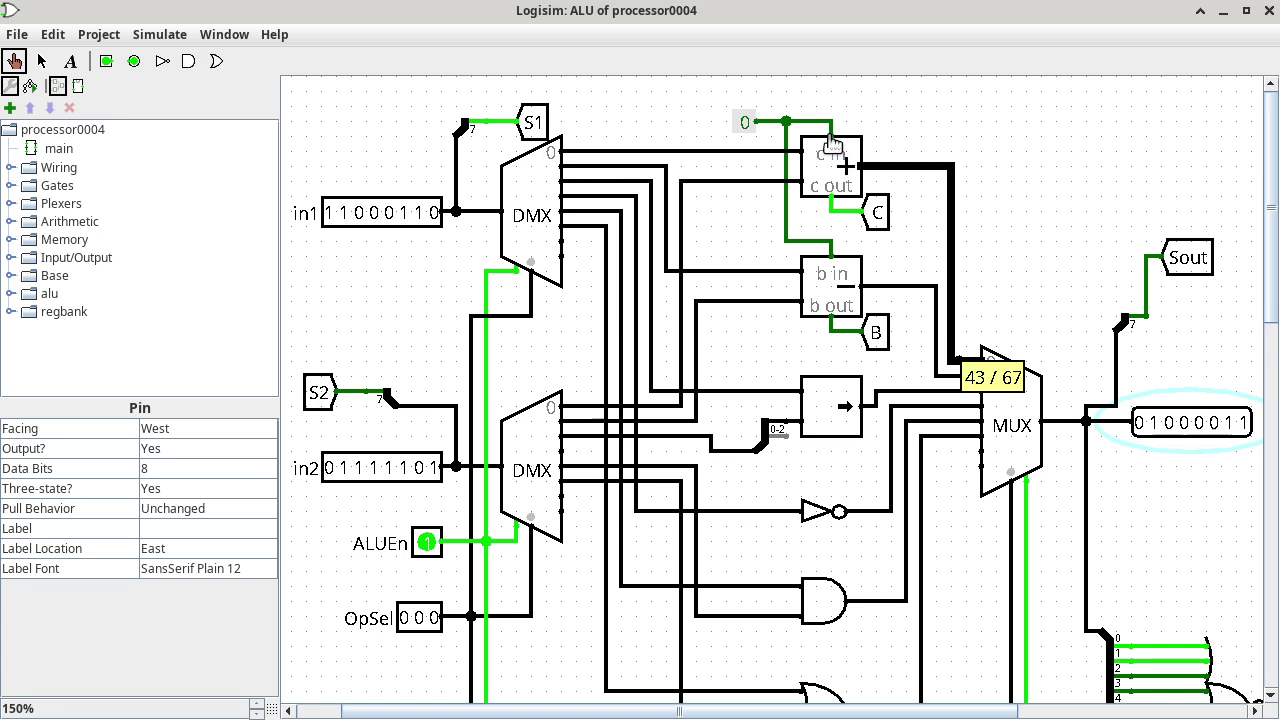
left_click(757, 152)
left_click(743, 181)
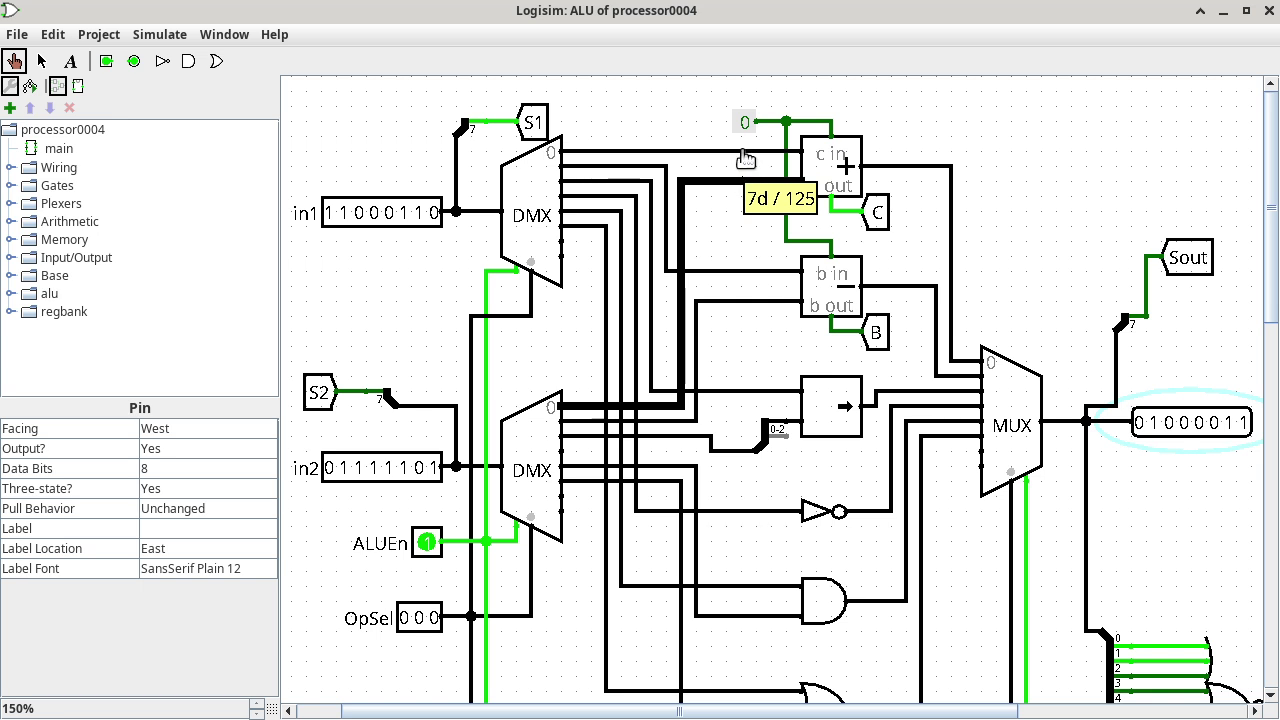
left_click(744, 152)
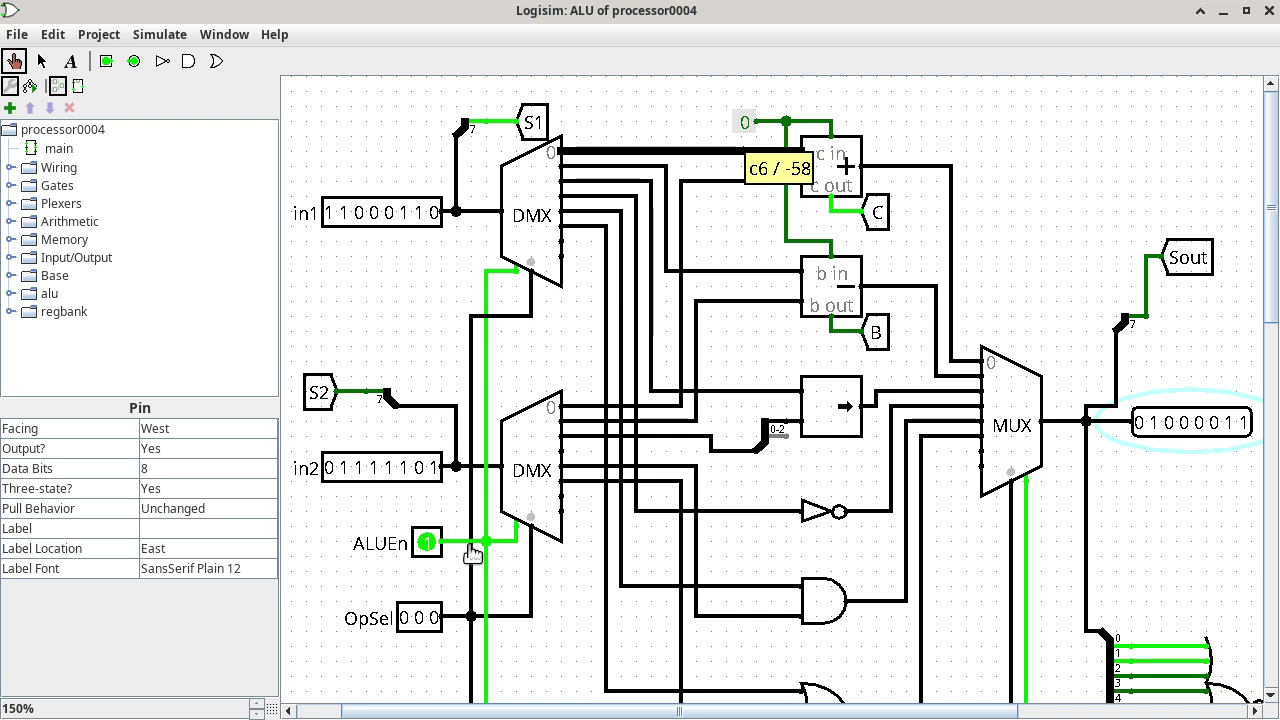
left_click(477, 212)
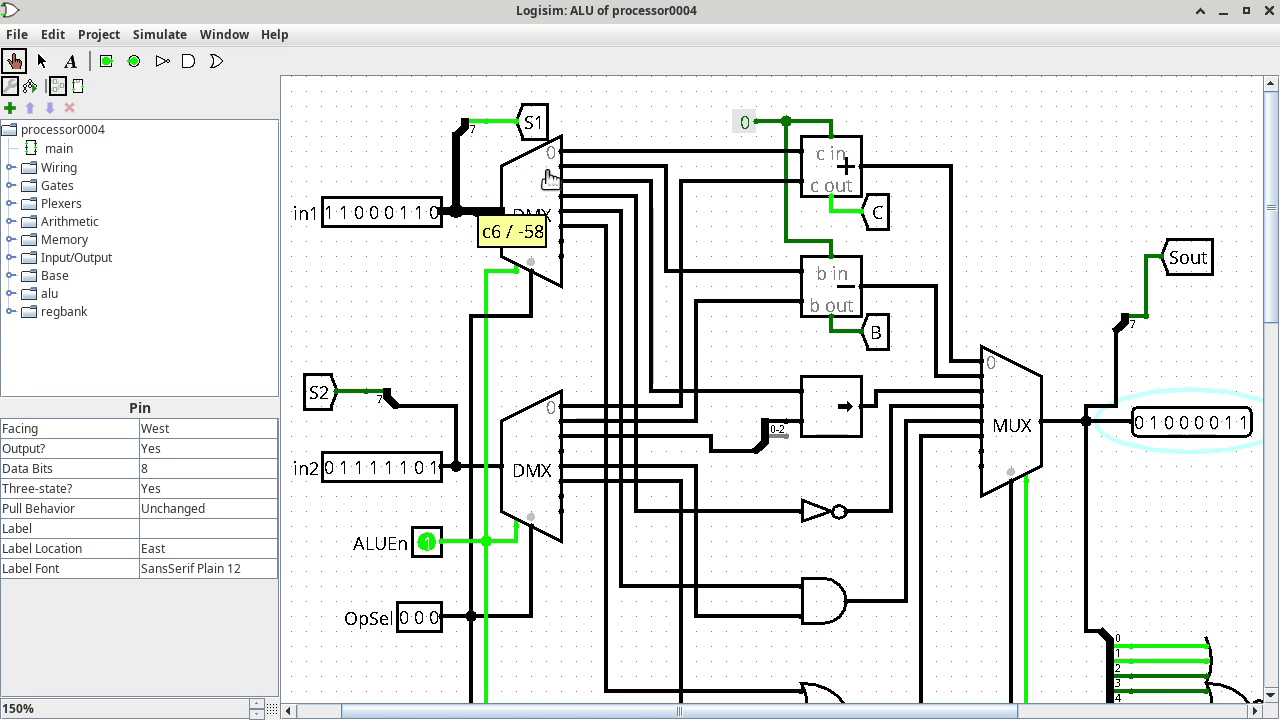
left_click(598, 153)
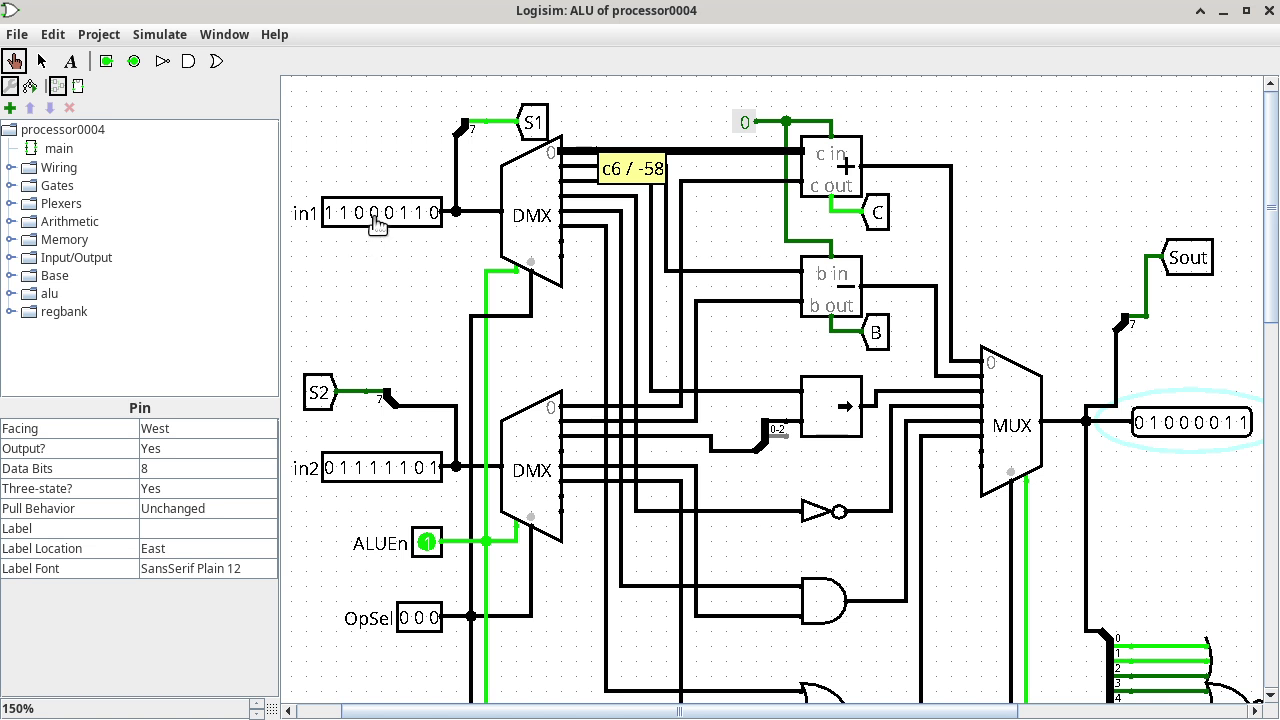
left_click(750, 183)
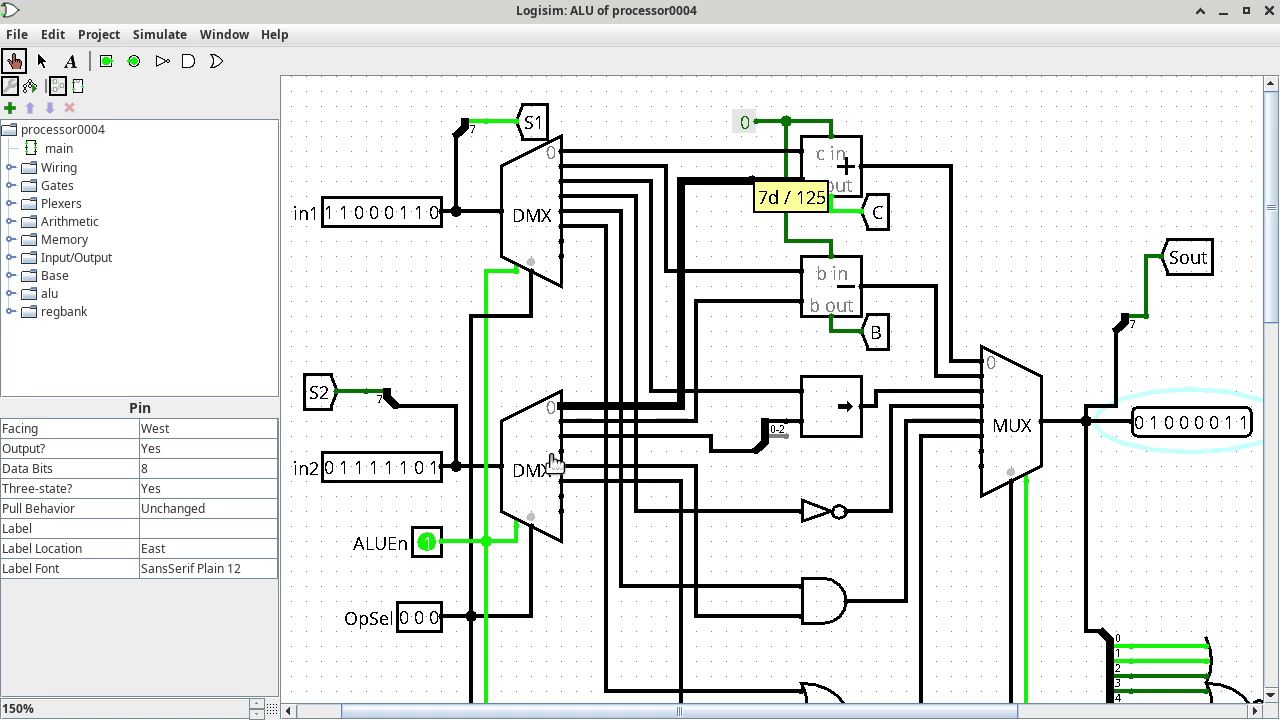
left_click(533, 557)
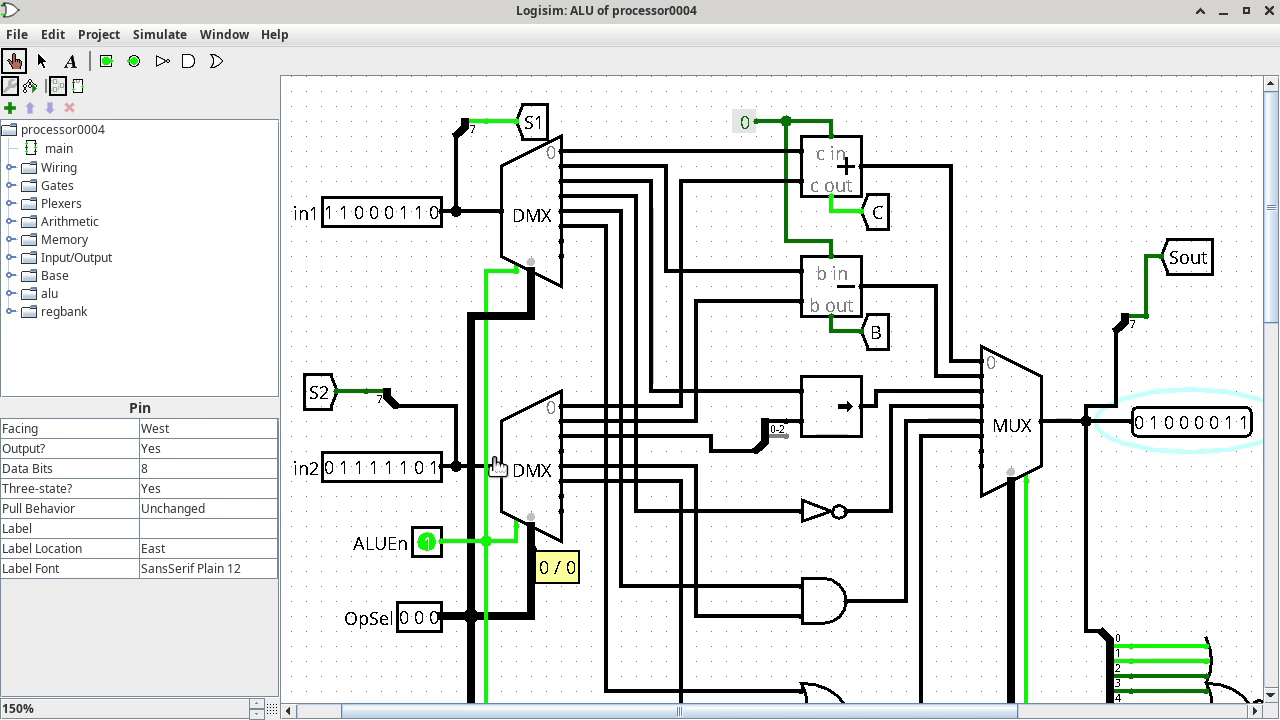
left_click(590, 415)
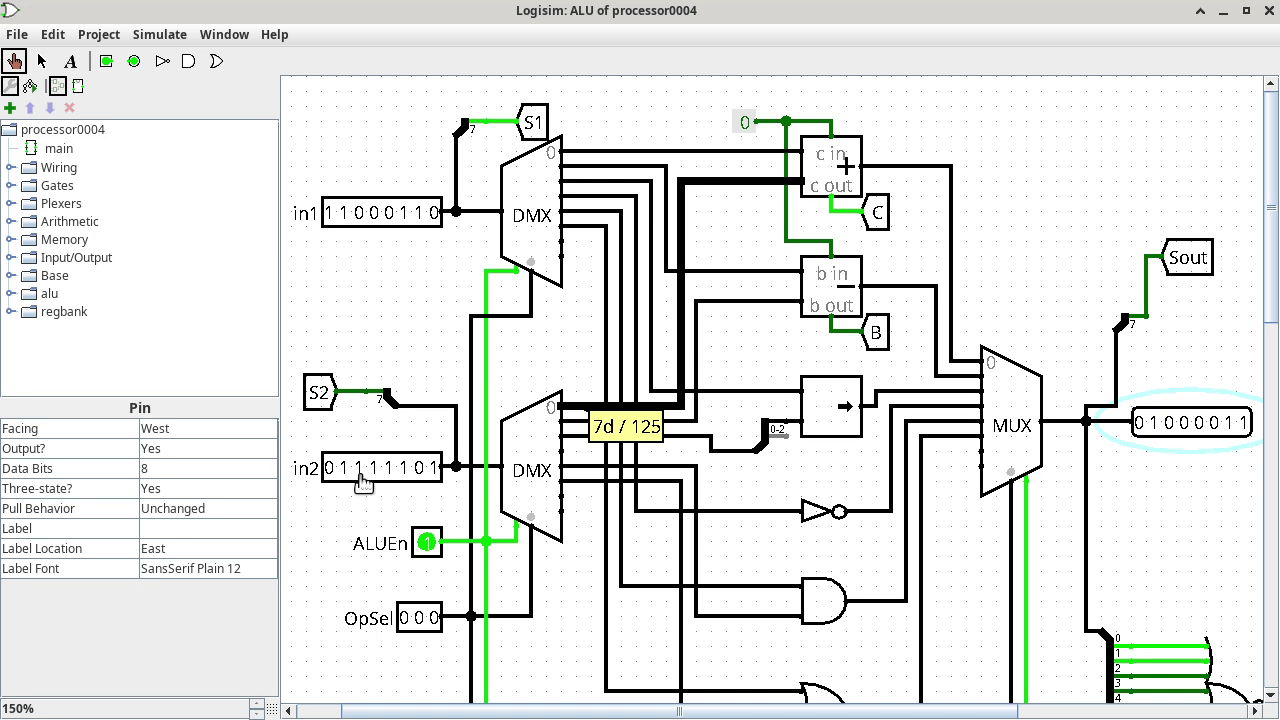
Return to the main circuit and trace the ALU's in1 line back through the DMX and its select to the register bank's out0
double_click(62, 150)
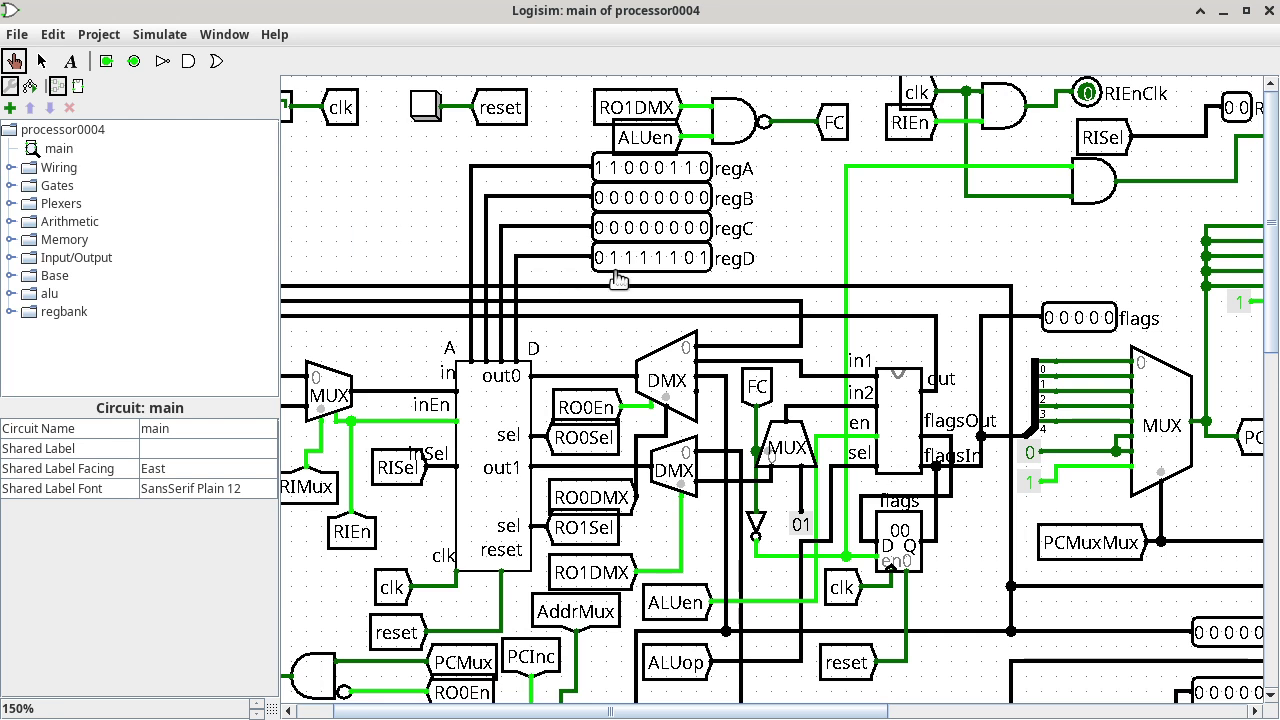
left_click(818, 376)
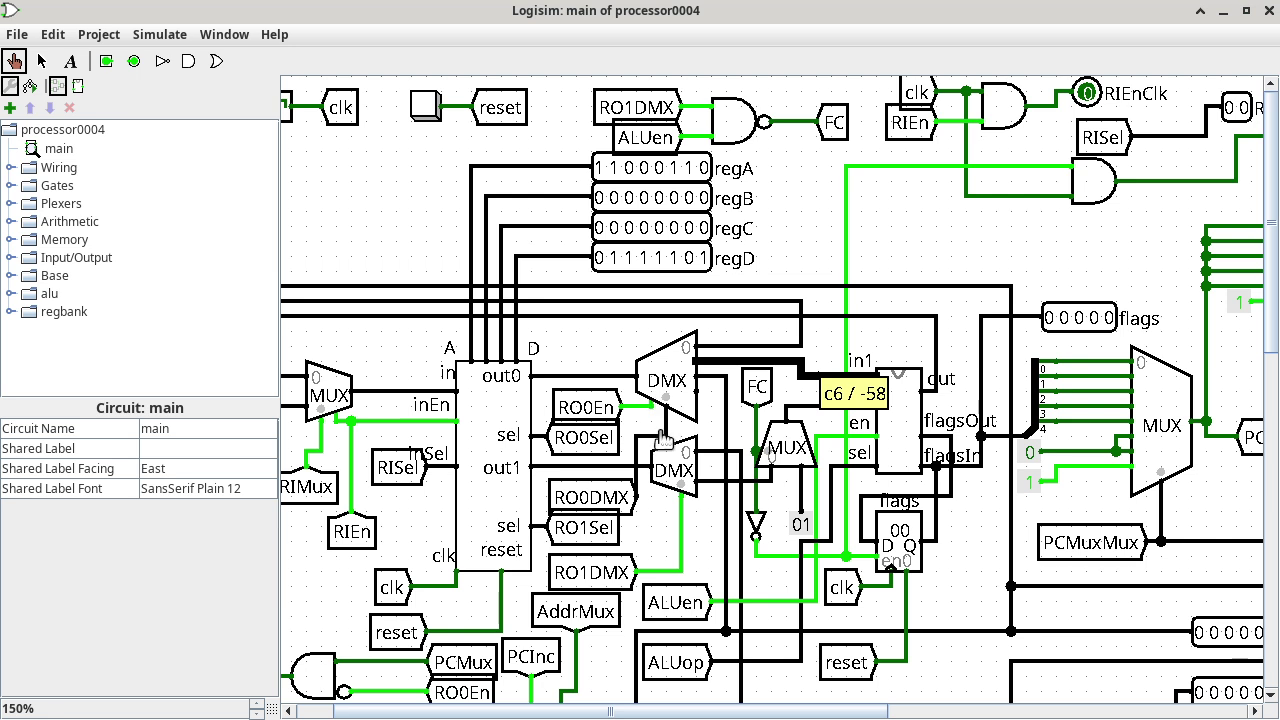
left_click(664, 434)
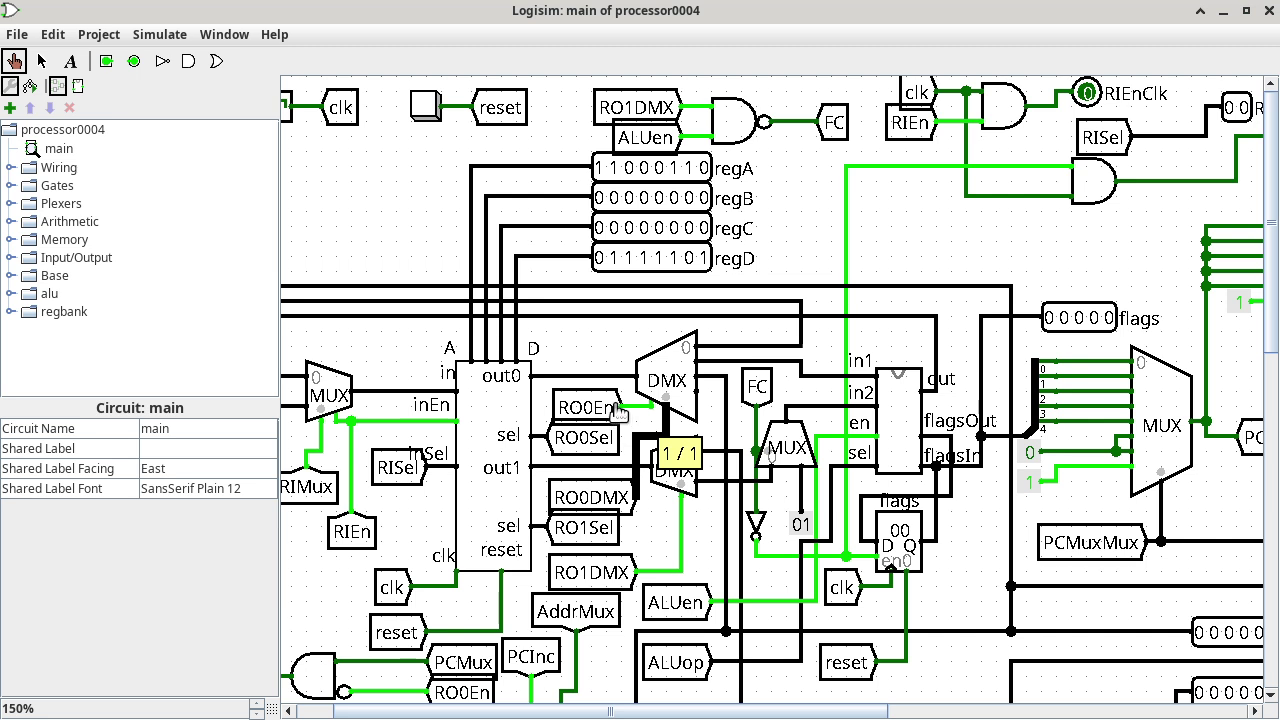
left_click(616, 375)
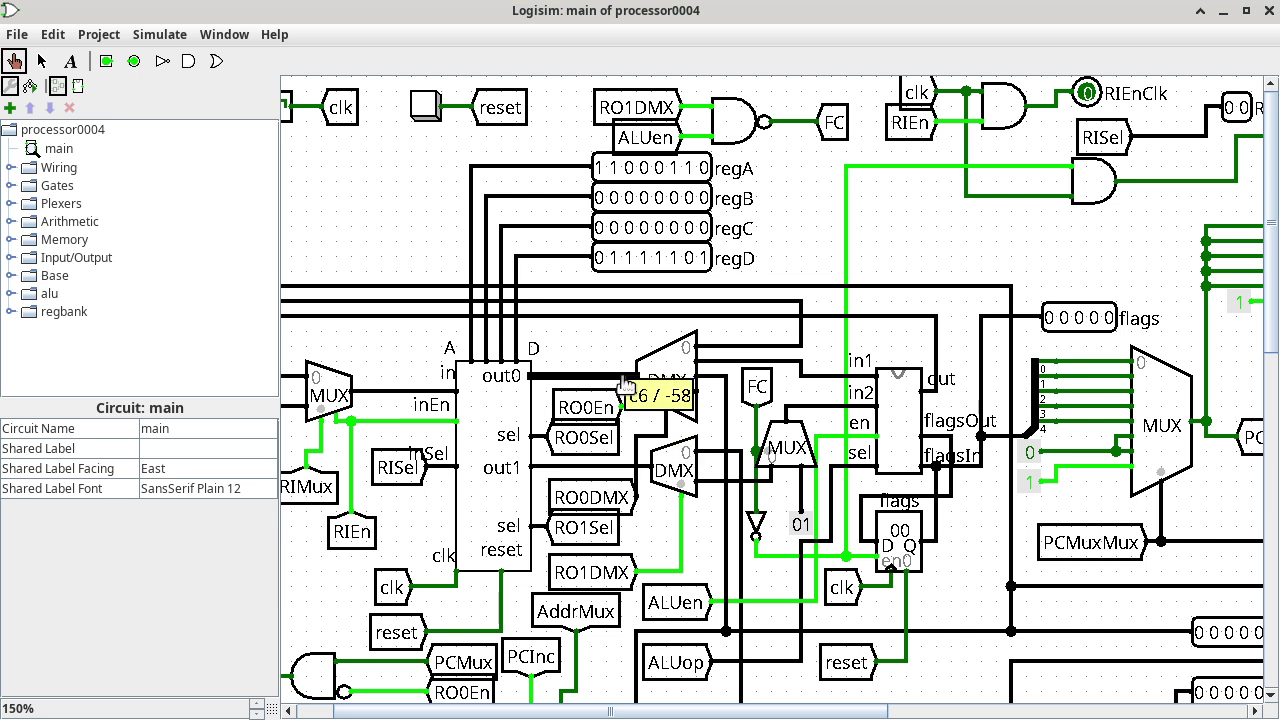
left_click(733, 366)
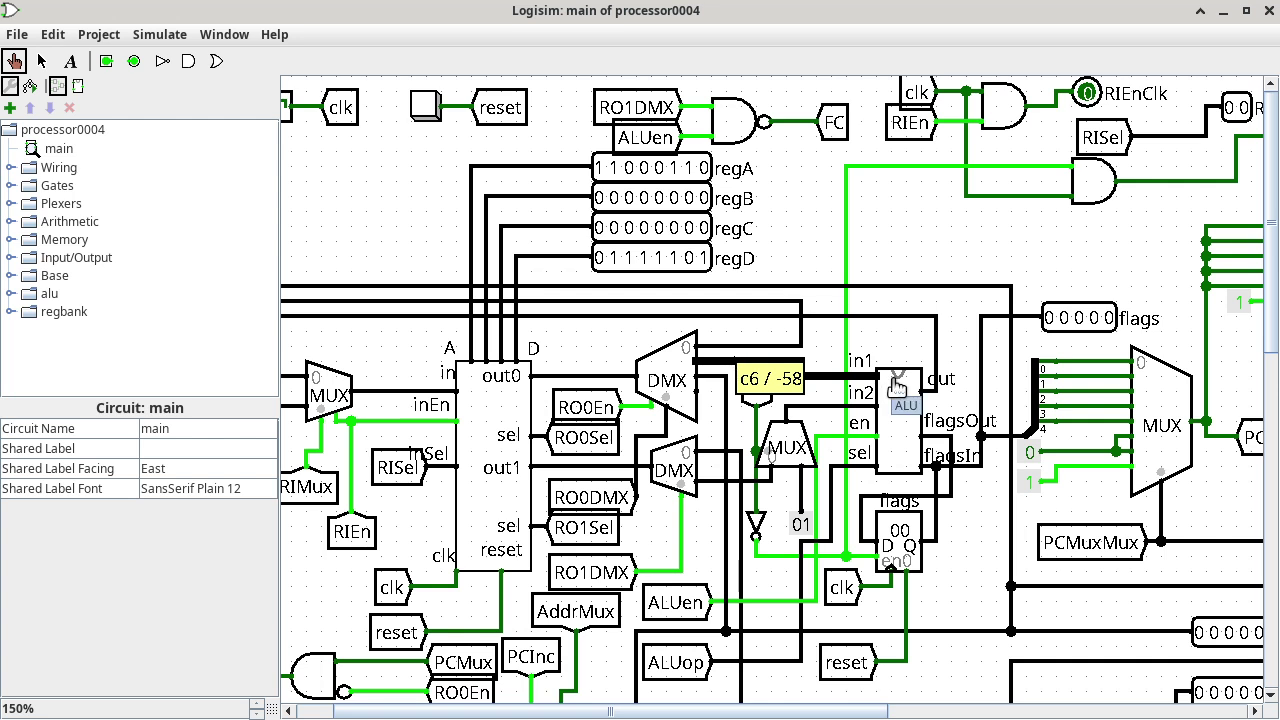
left_click(604, 380)
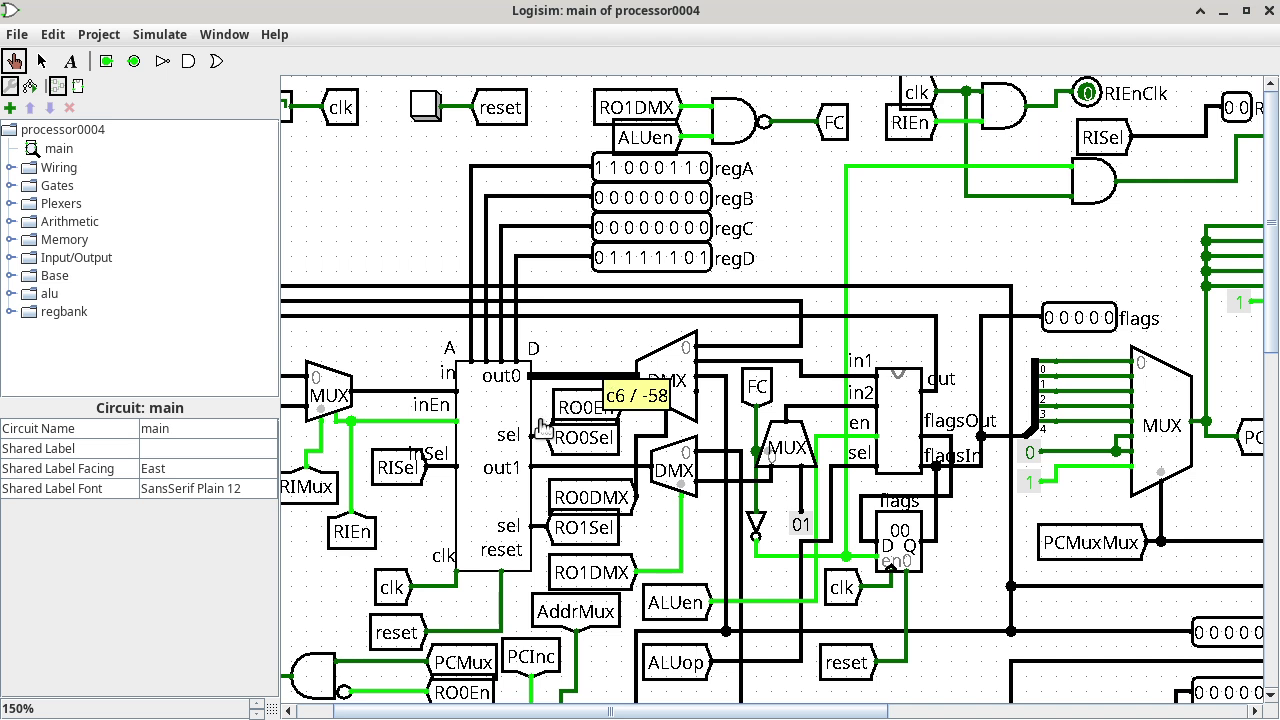
Inspect in the regBank internal view how registers A and D reach regOut0 and regOut1, and return to the main circuit
right_click(505, 424)
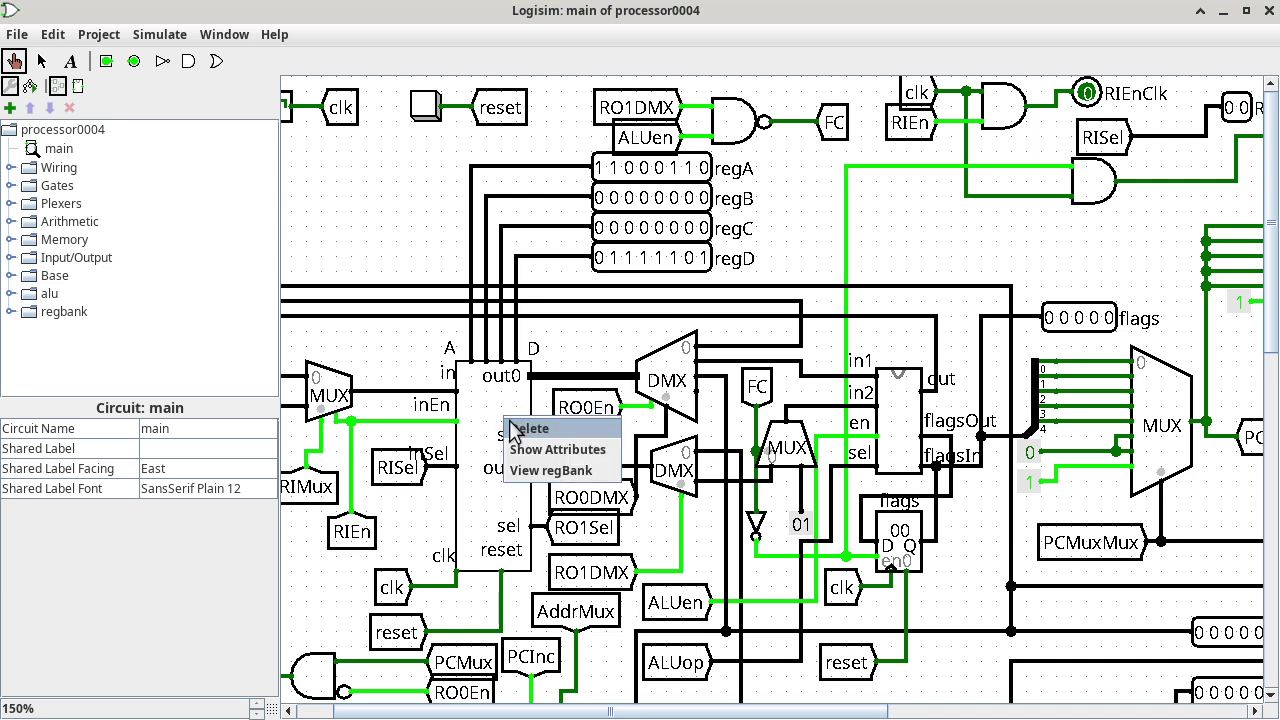
left_click(540, 470)
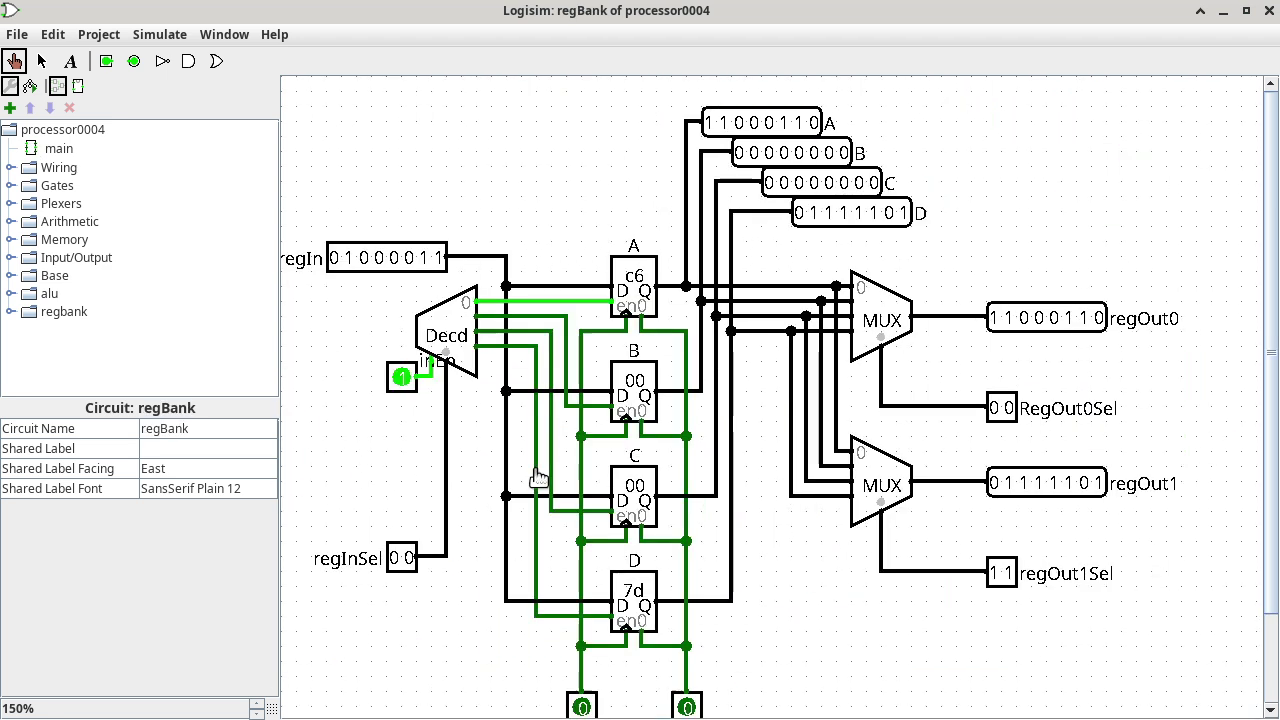
left_click(955, 319)
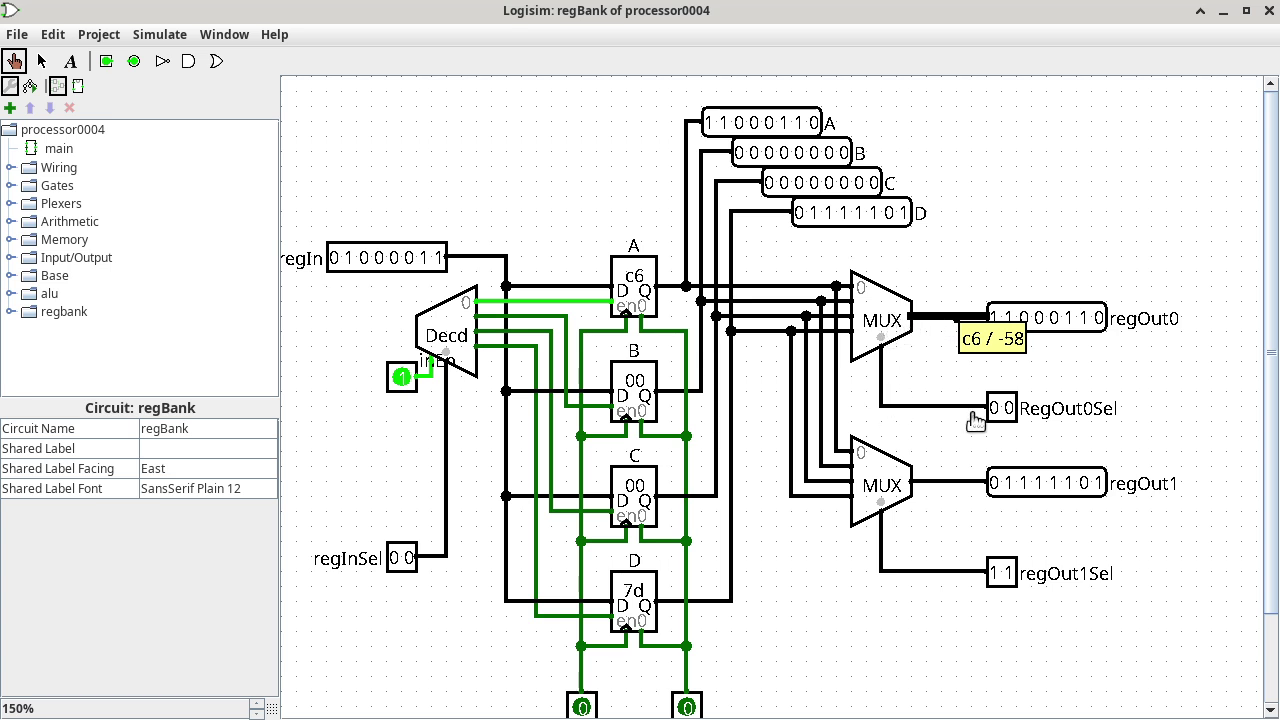
left_click(783, 287)
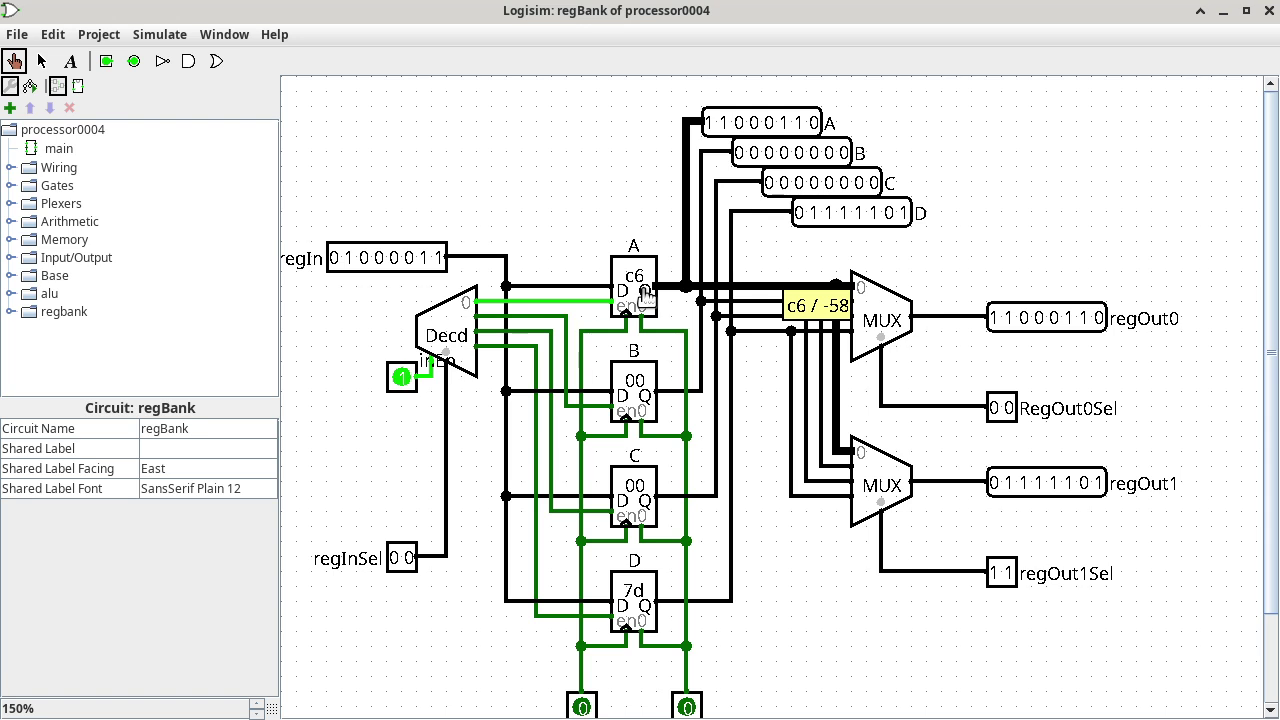
left_click(963, 482)
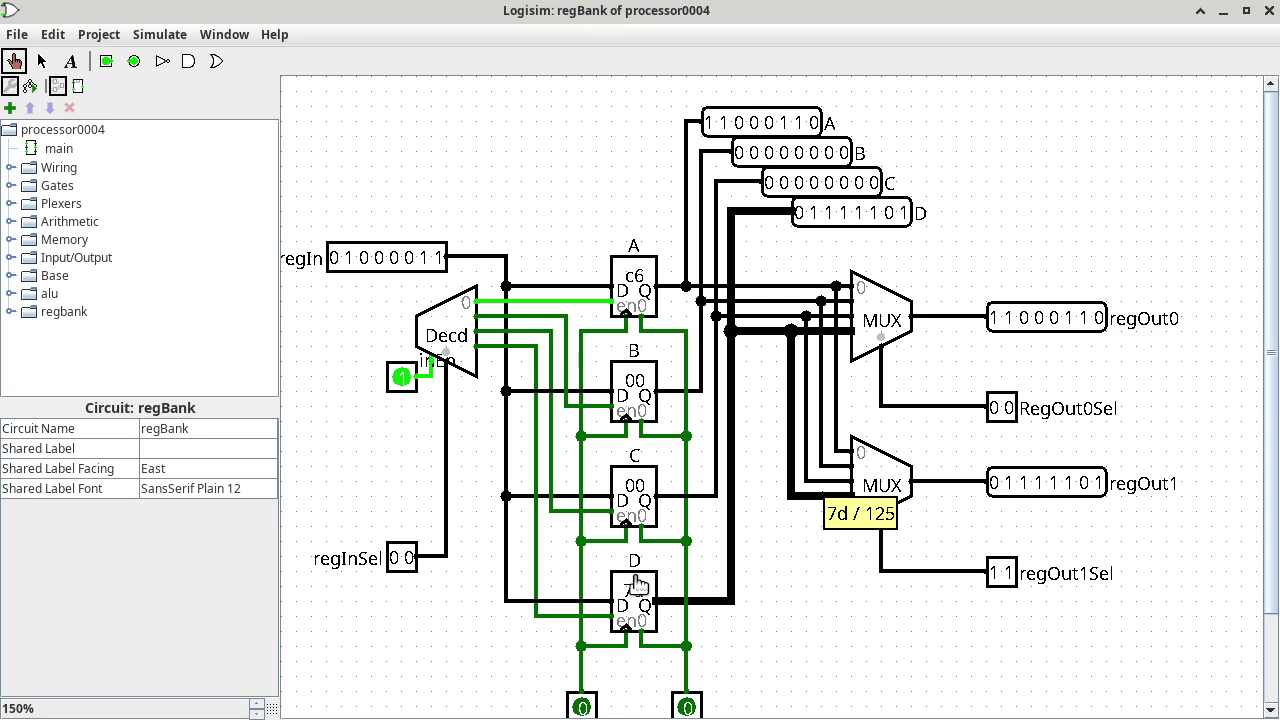
double_click(58, 149)
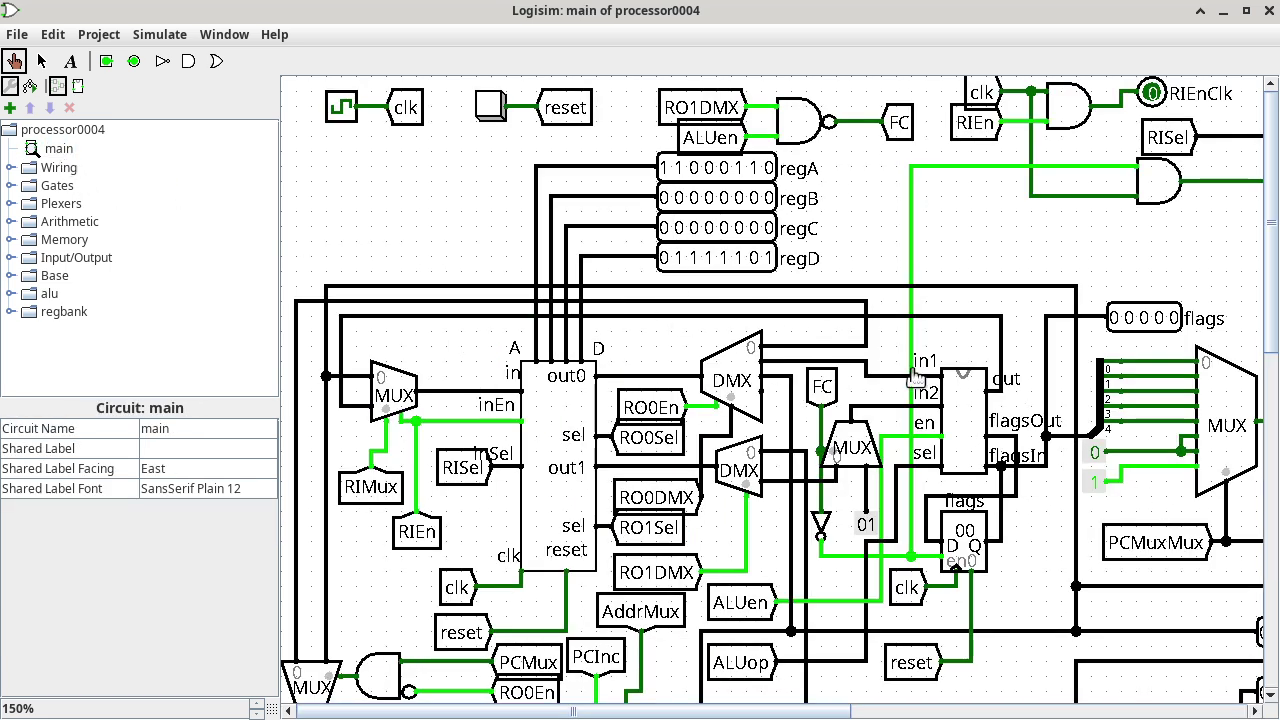
Open the ALU's internal view from the main circuit and probe the line feeding the flagsOut pin
left_click(963, 408)
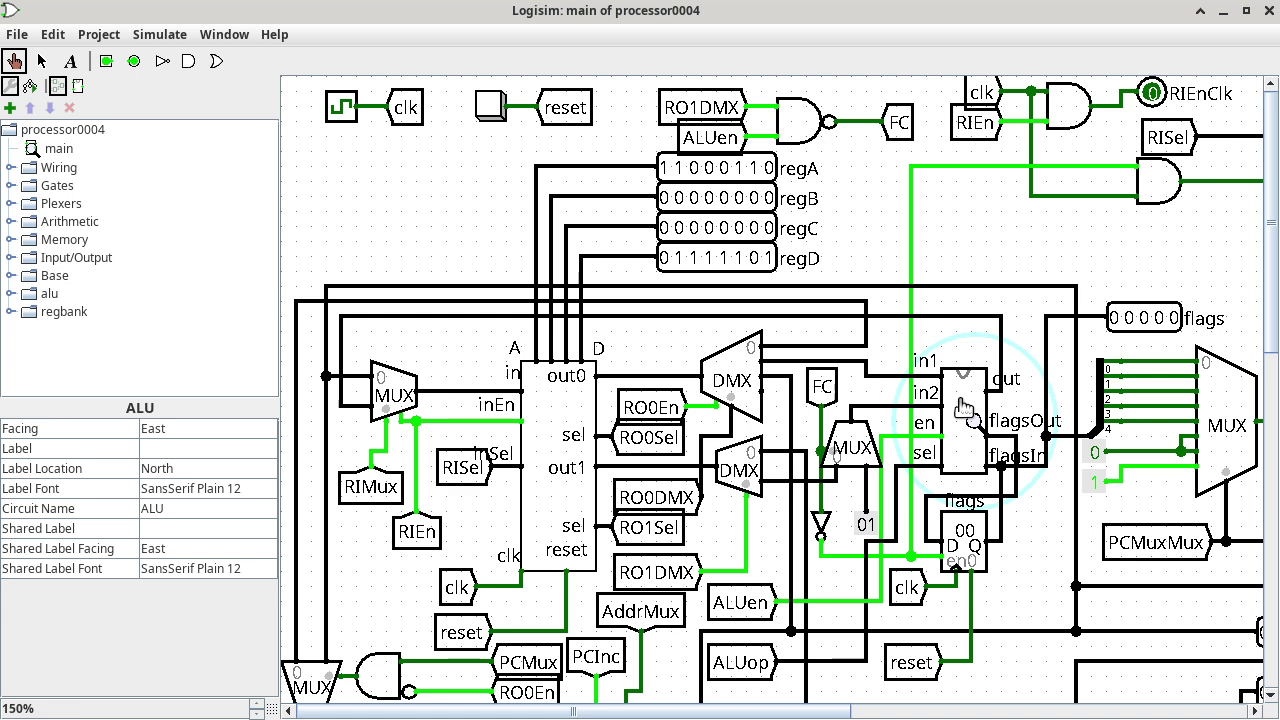
right_click(963, 406)
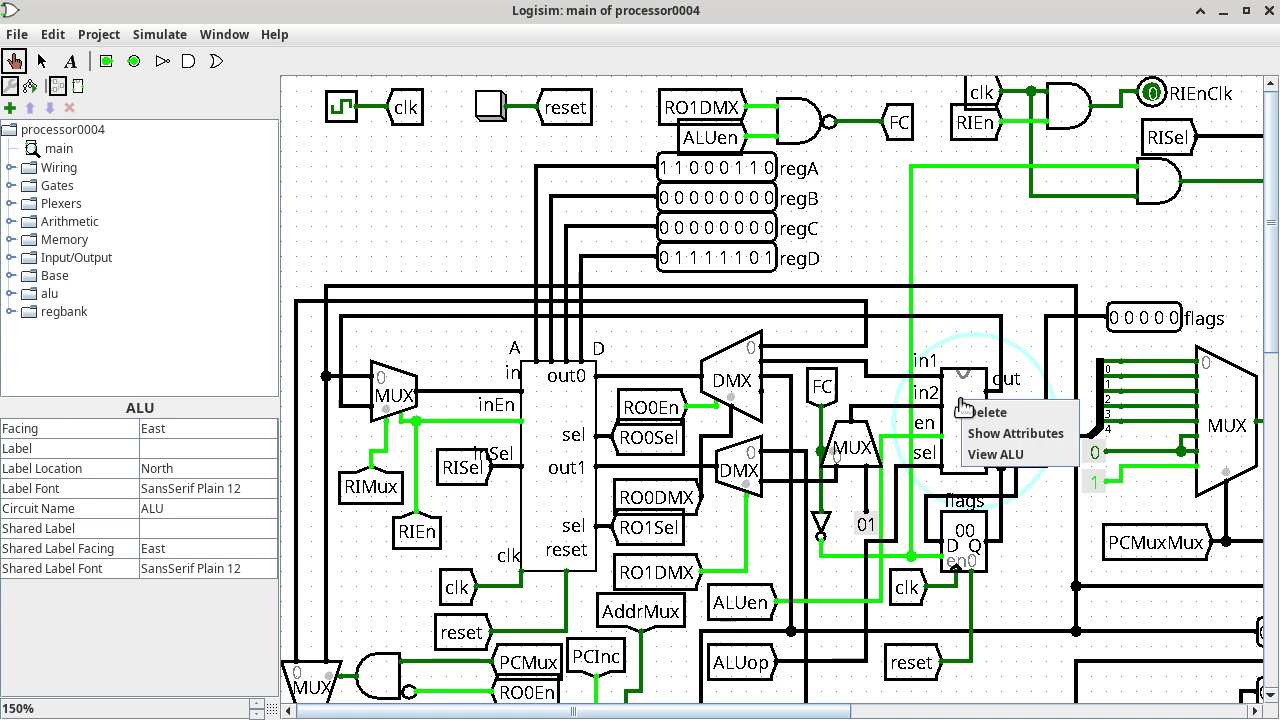
left_click(1055, 471)
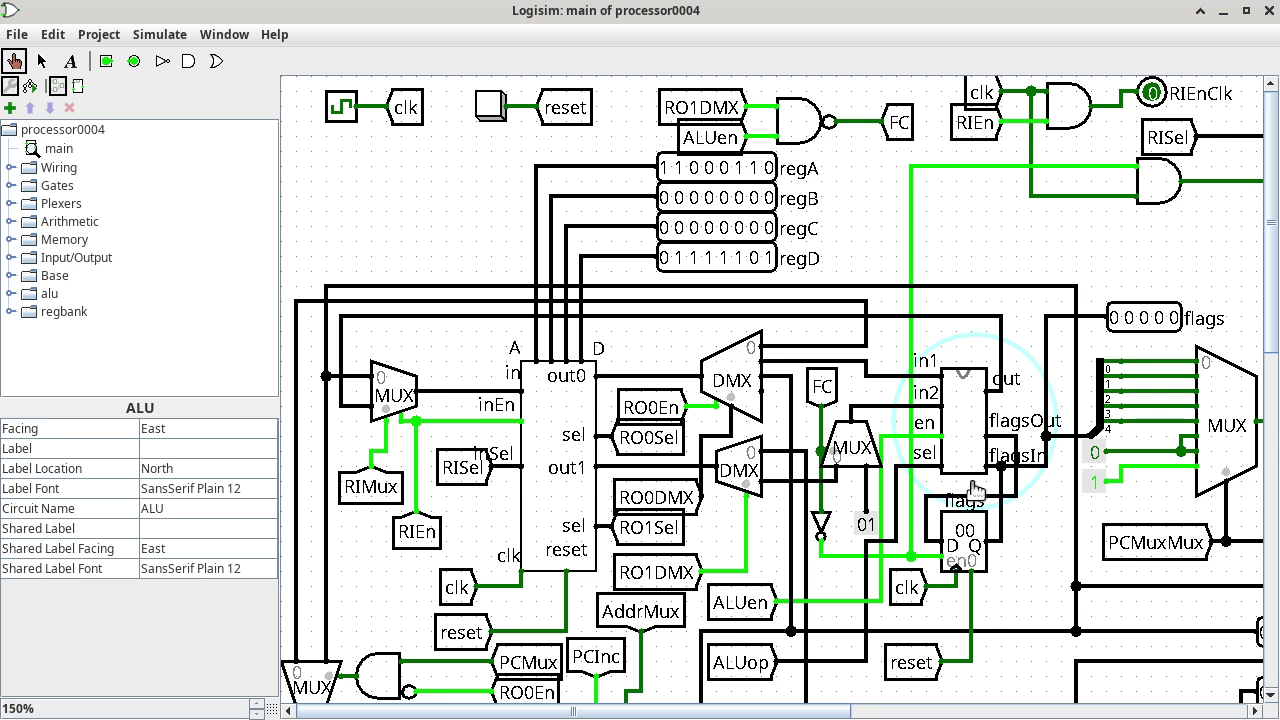
right_click(965, 438)
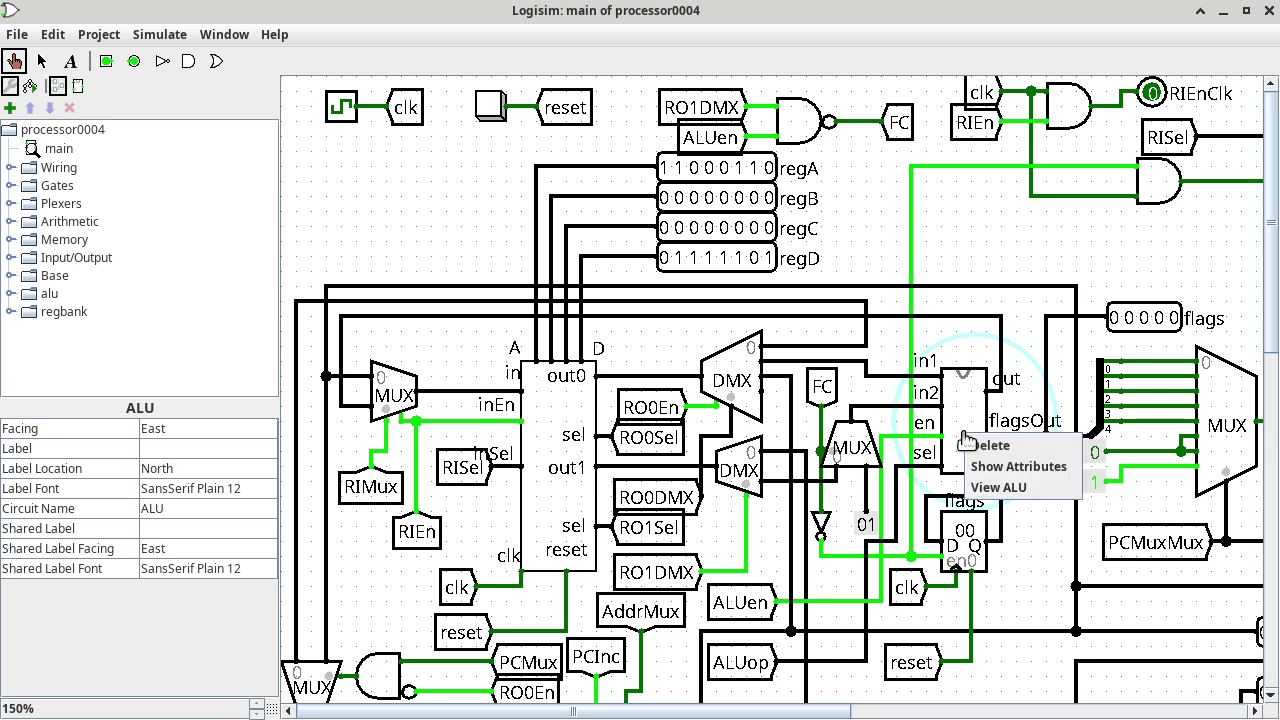
left_click(993, 489)
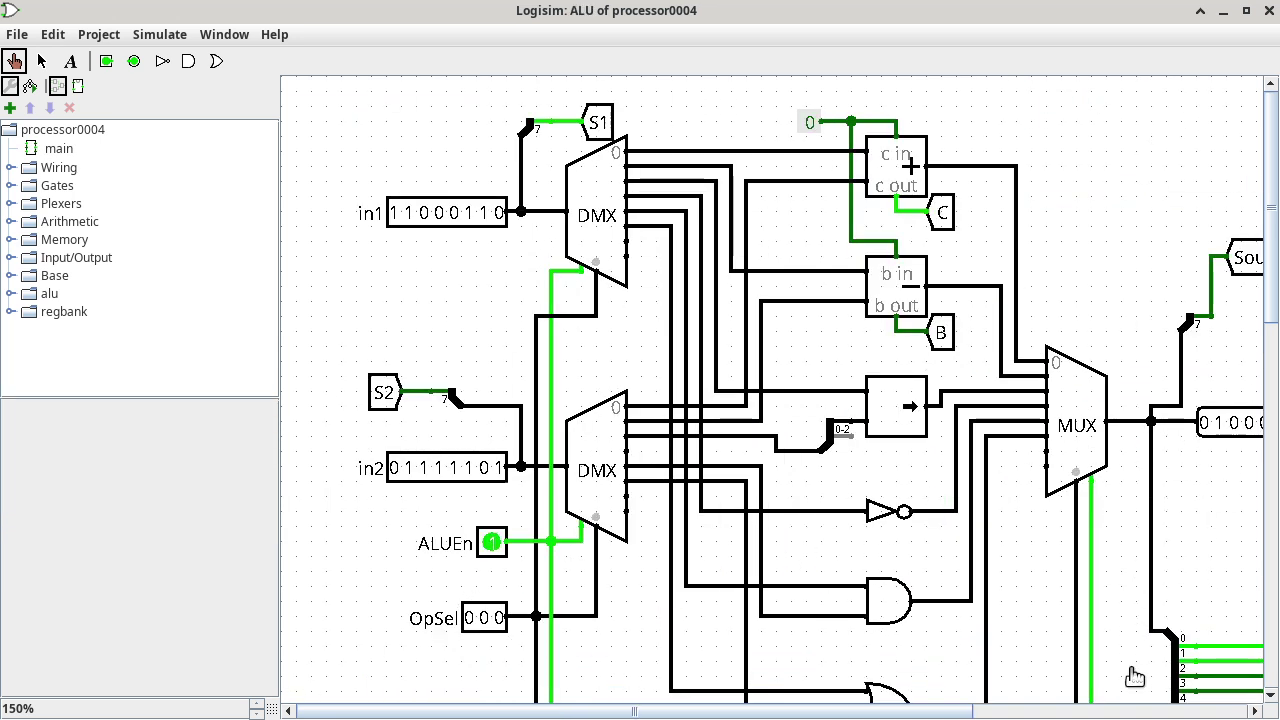
scroll(1131, 674, "right", 5)
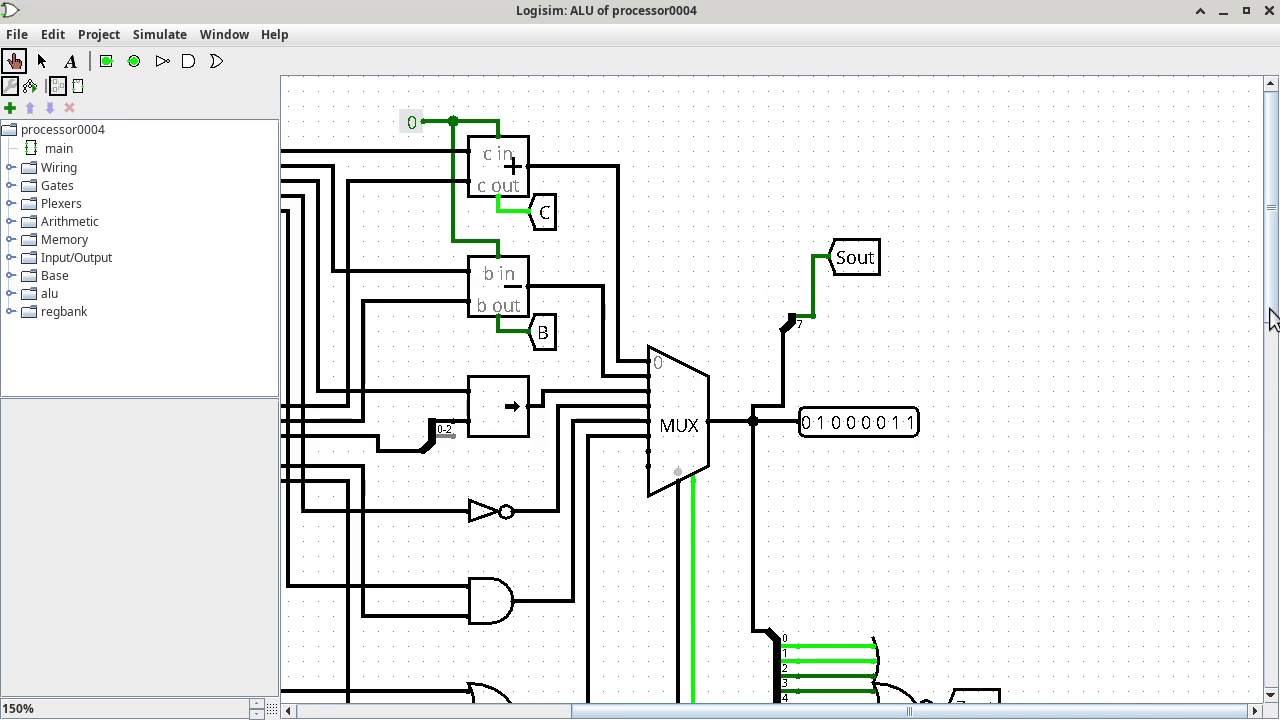
left_click_drag(1272, 318, 1246, 634)
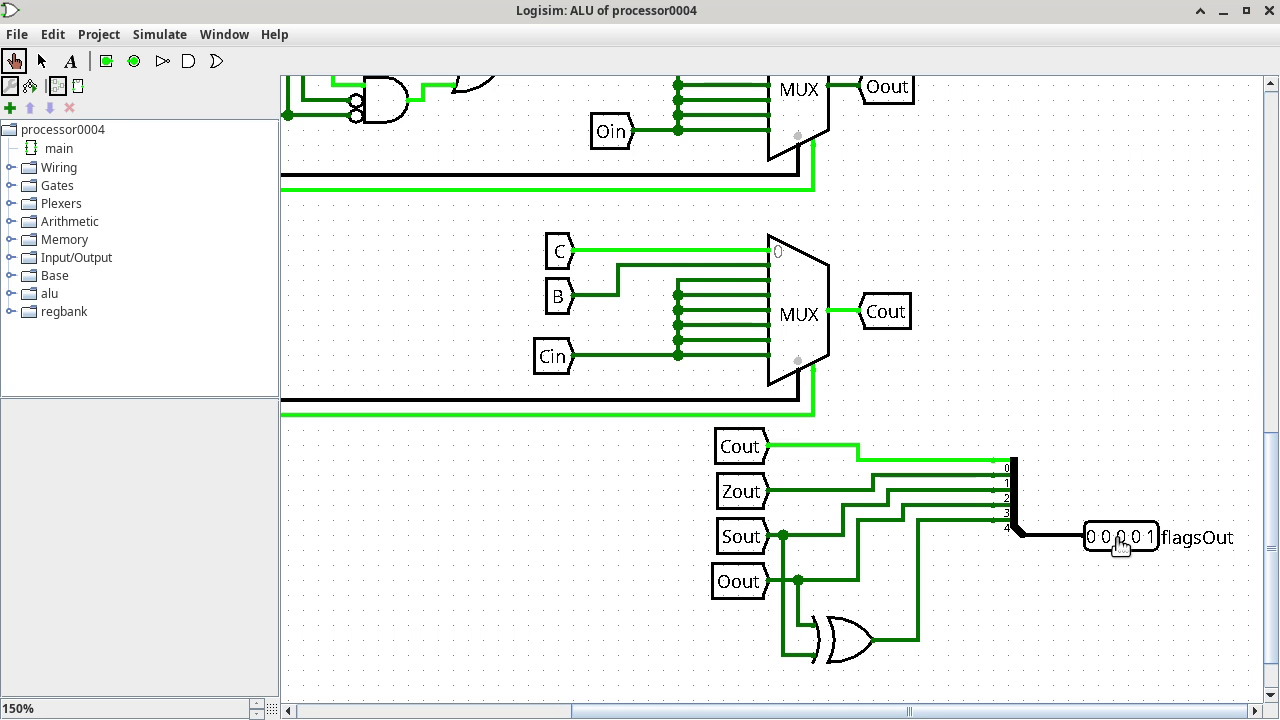
left_click(1055, 535)
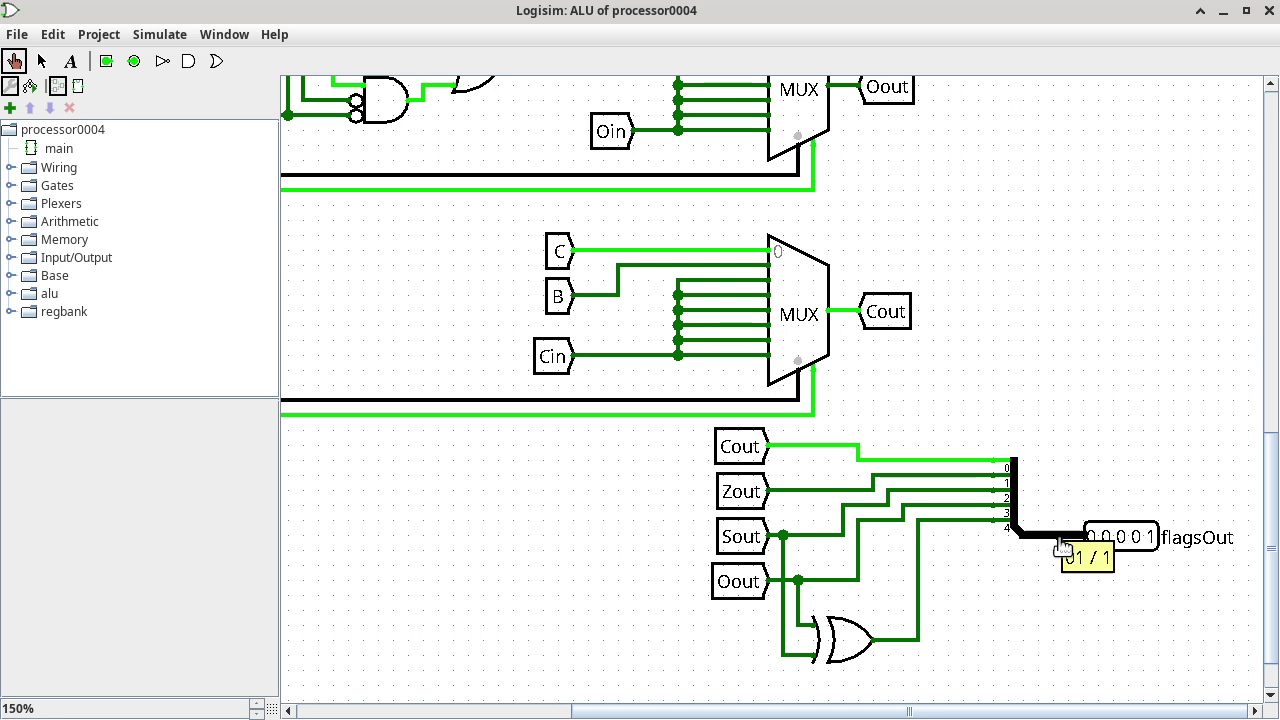
Probe the Cout bit feeding flagsOut and locate the MUX that drives Cout, along with its inputs and select line
left_click(982, 460)
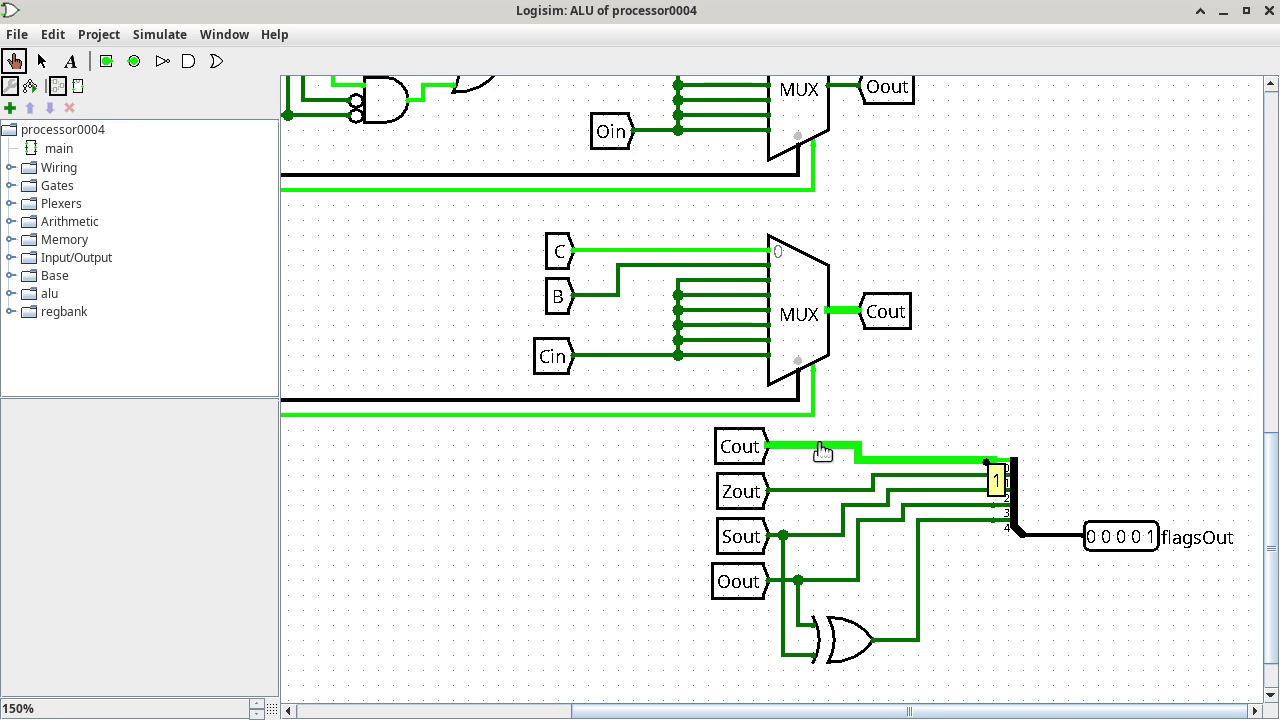
left_click_drag(1270, 538, 1229, 197)
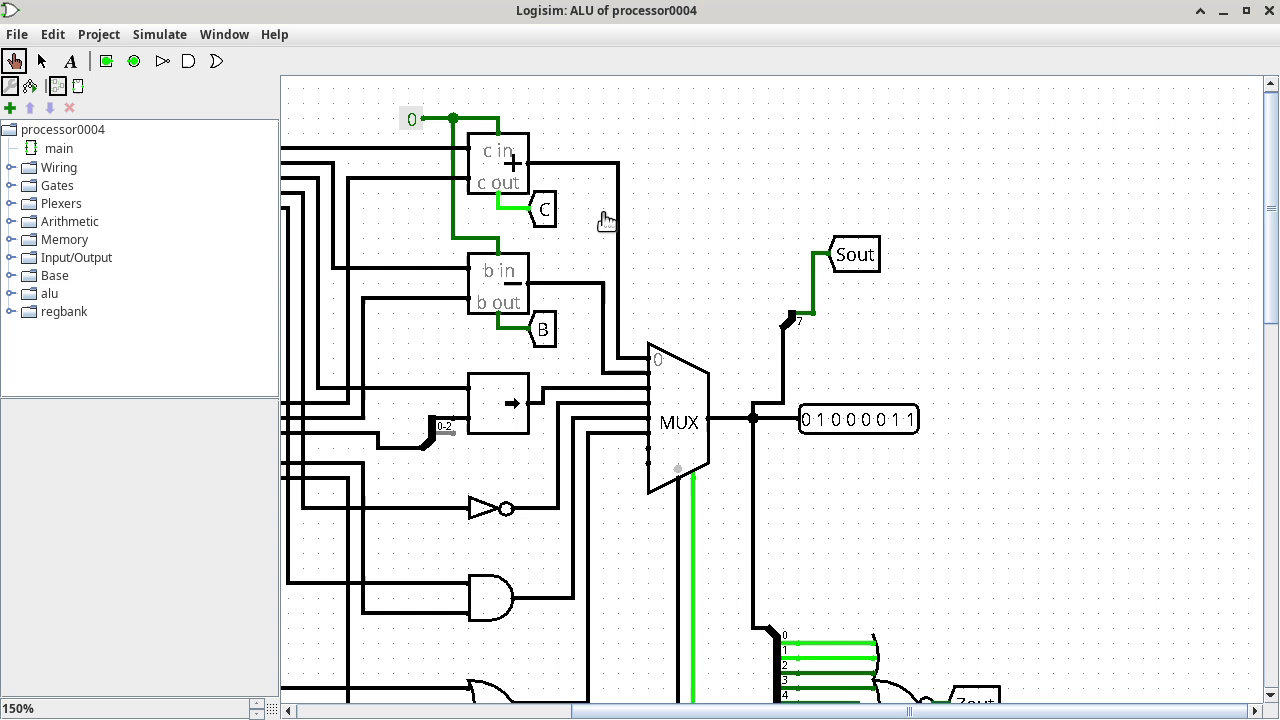
scroll(981, 353, "down", 3)
scroll(981, 353, "down", 10)
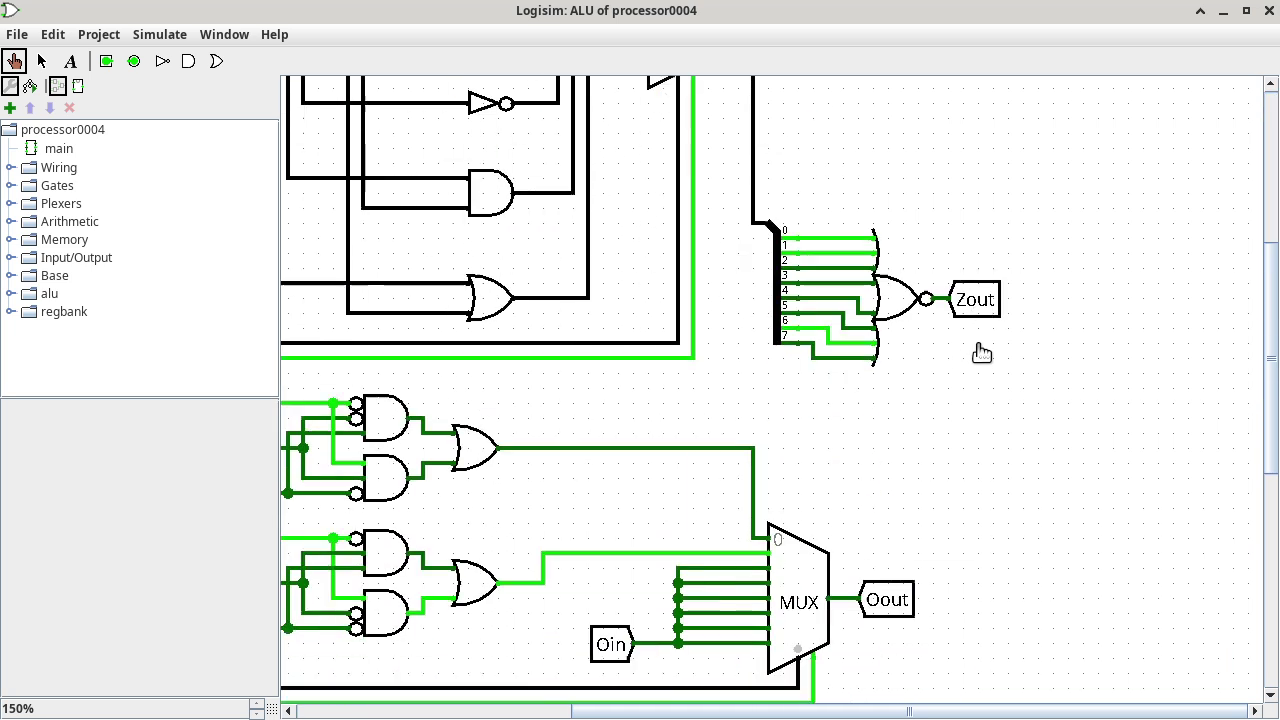
scroll(929, 581, "down", 2)
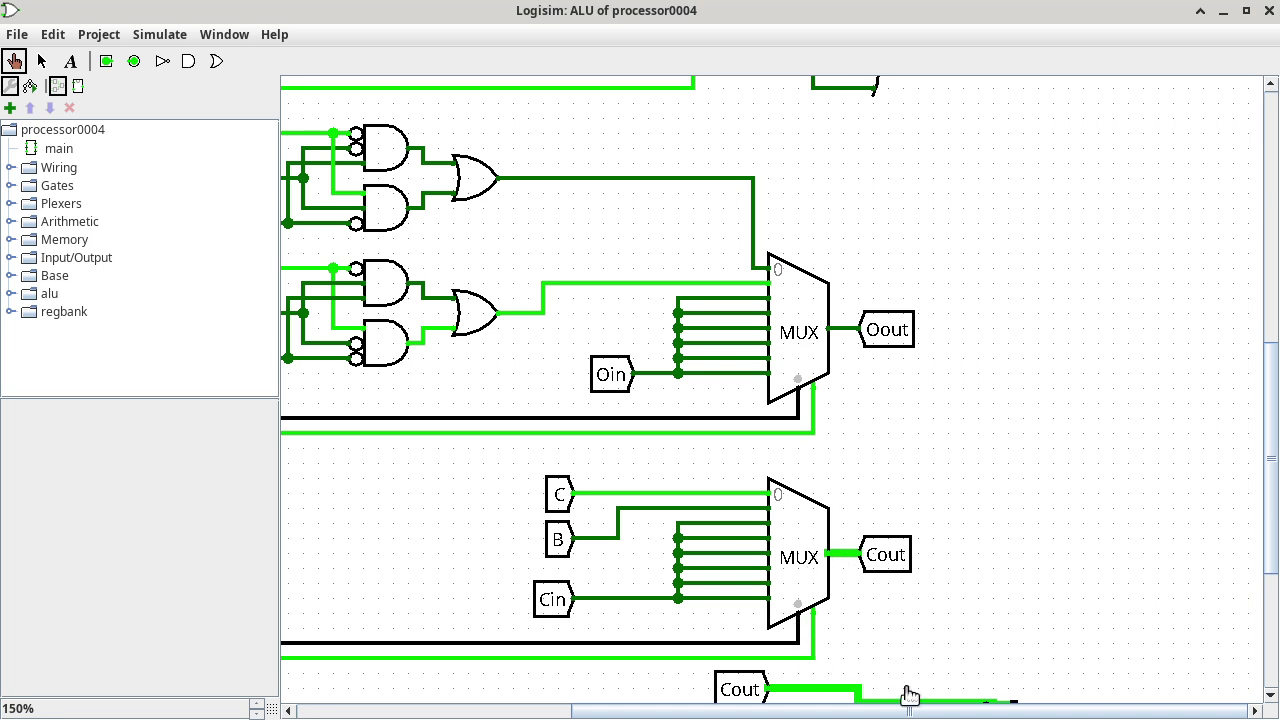
left_click_drag(780, 714, 488, 714)
scroll(401, 535, "up", 5)
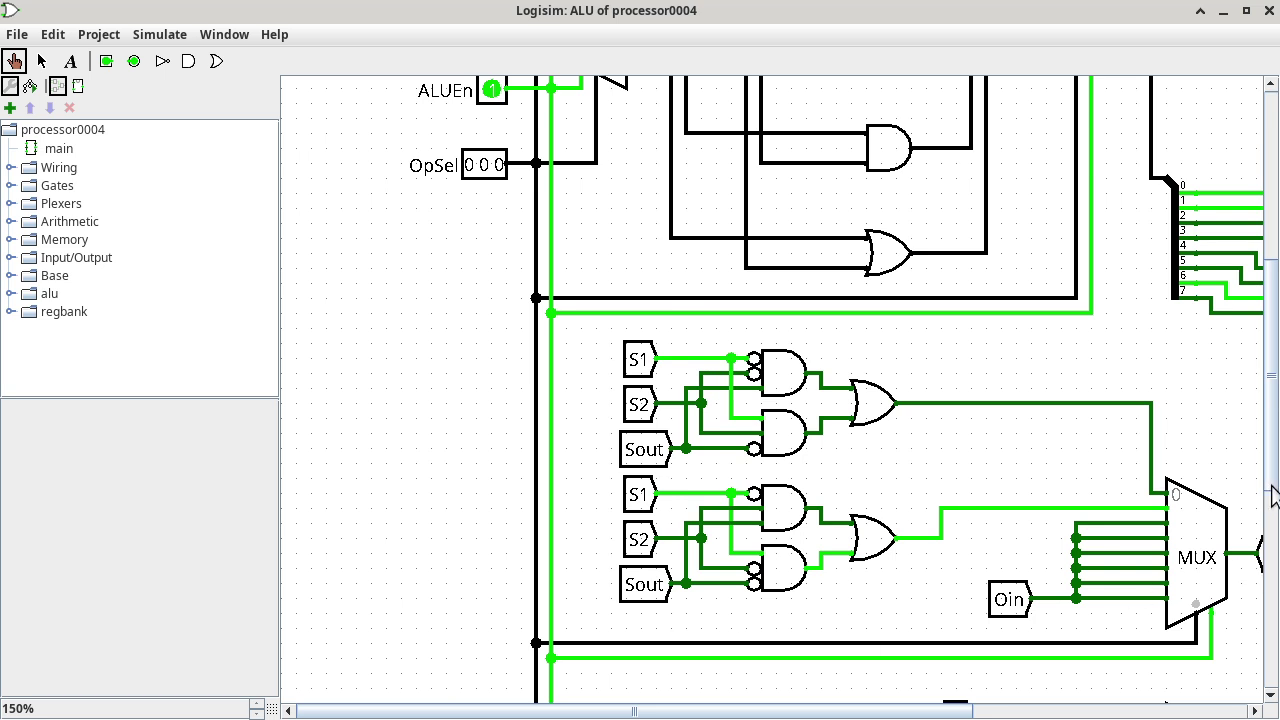
left_click_drag(1268, 474, 1259, 587)
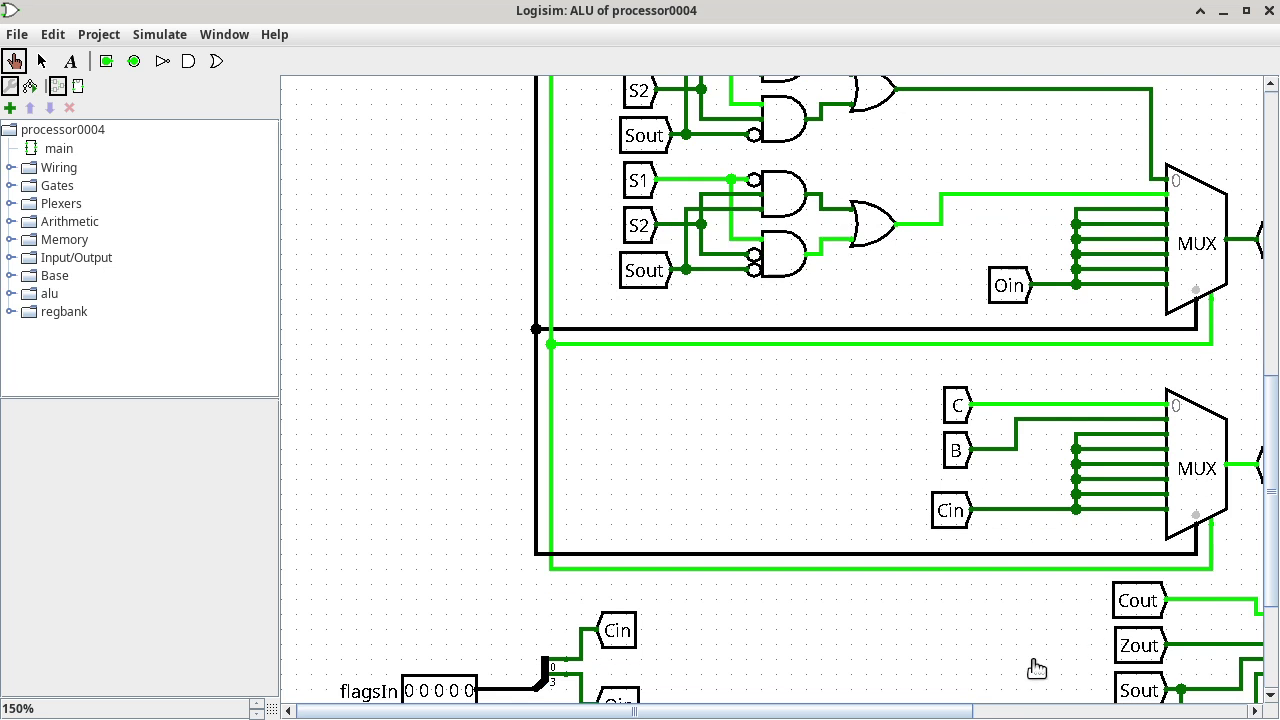
left_click_drag(956, 703, 1114, 700)
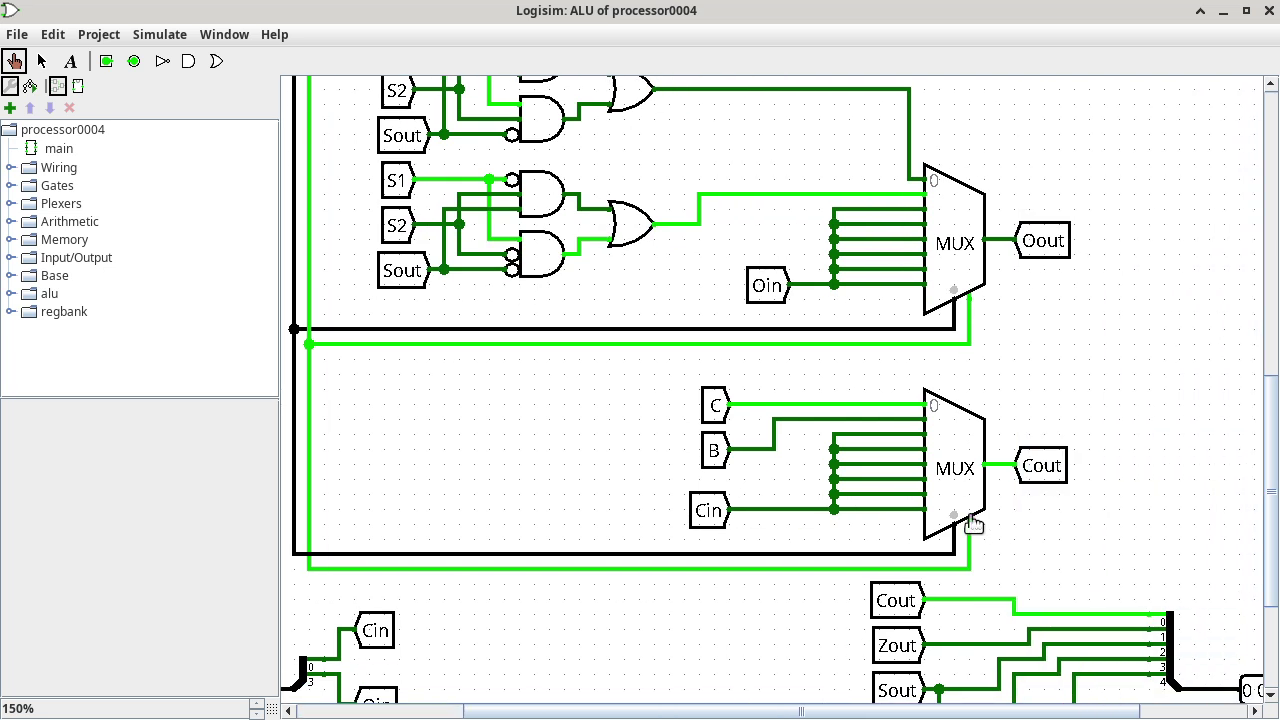
Probe the Cout MUX's C input, trace it back to the adder's carry output, and return to the flagsOut splitter
left_click(891, 408)
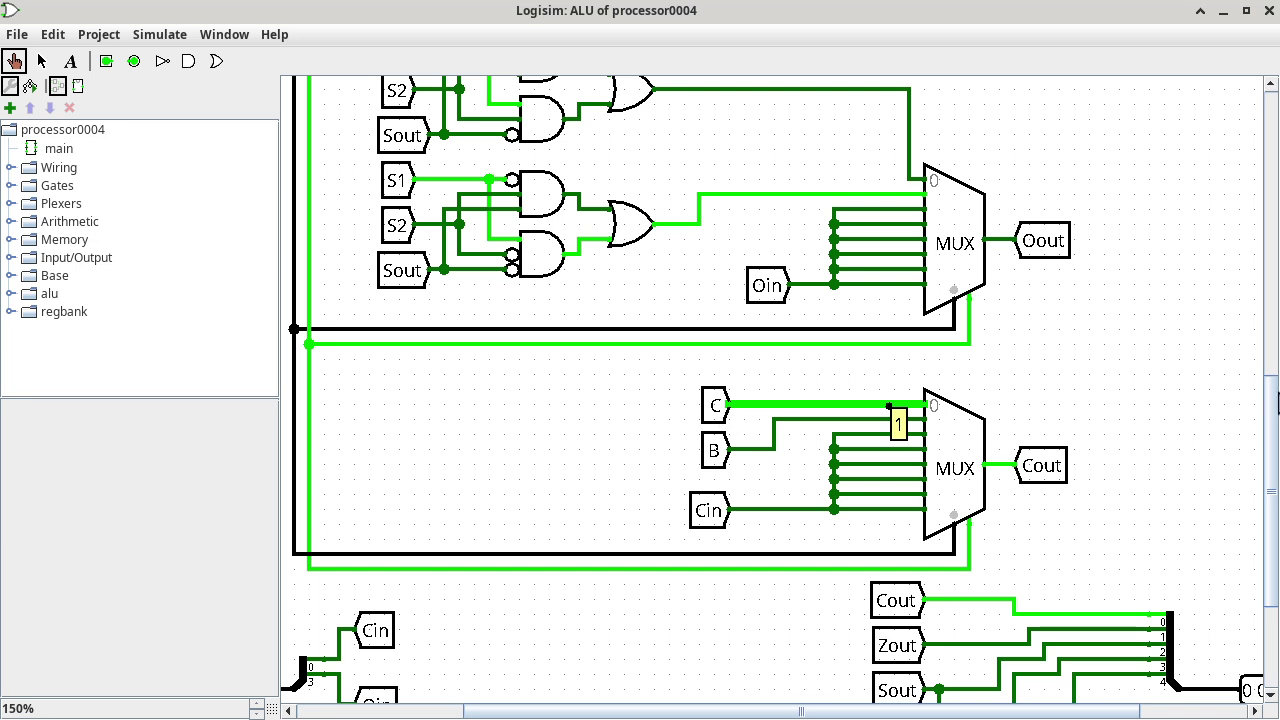
left_click_drag(1272, 420, 1272, 134)
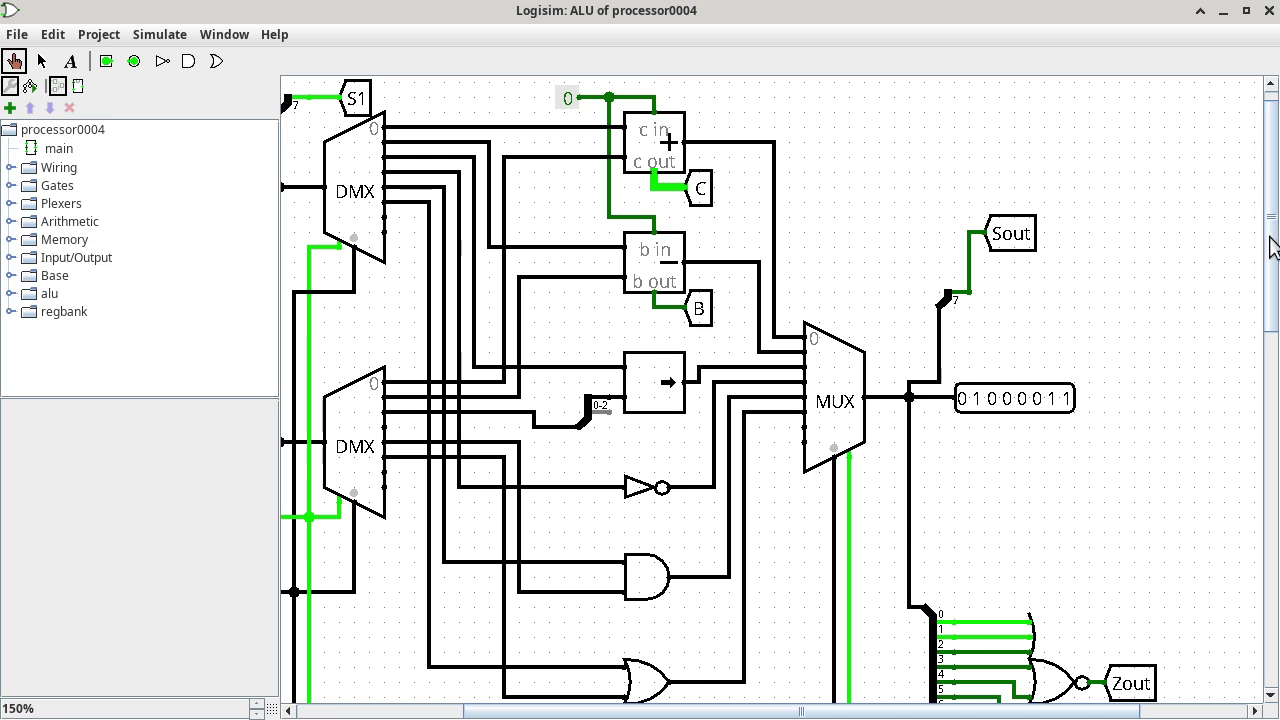
left_click_drag(1272, 246, 1216, 567)
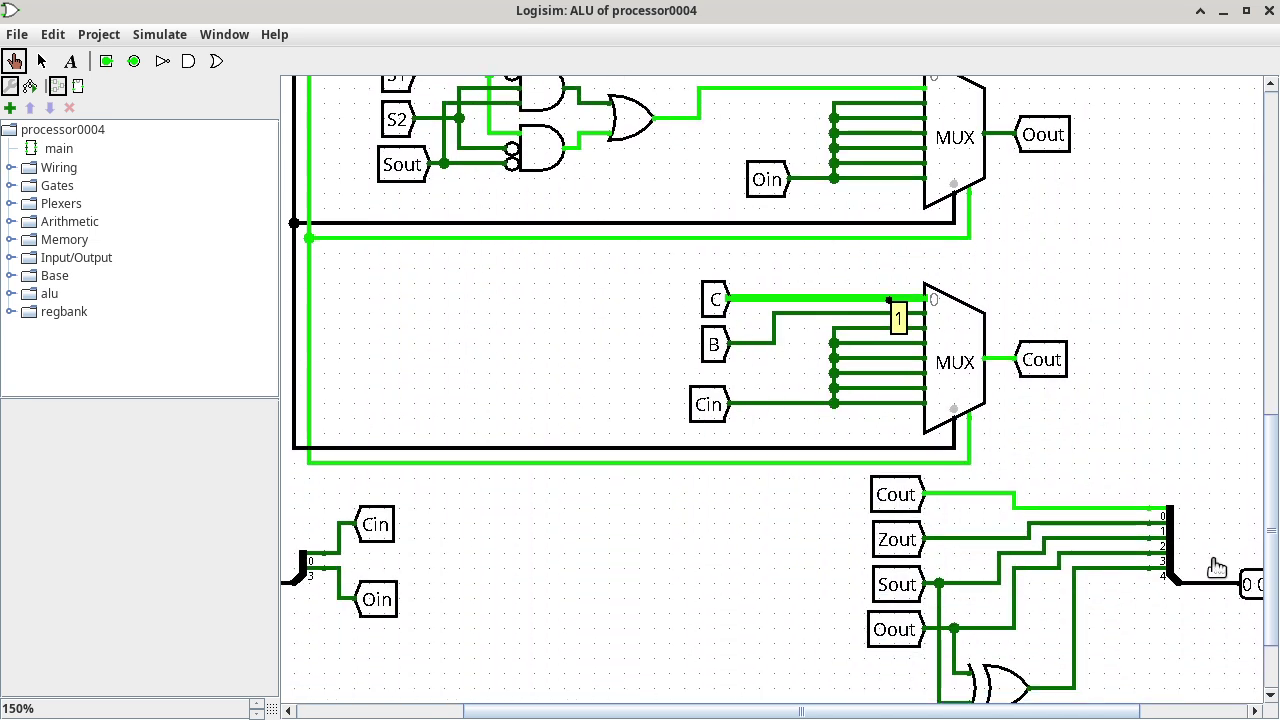
Probe the Zout bit of flagsOut and trace it back to the NOR gate on the ALU result bits
left_click(1141, 523)
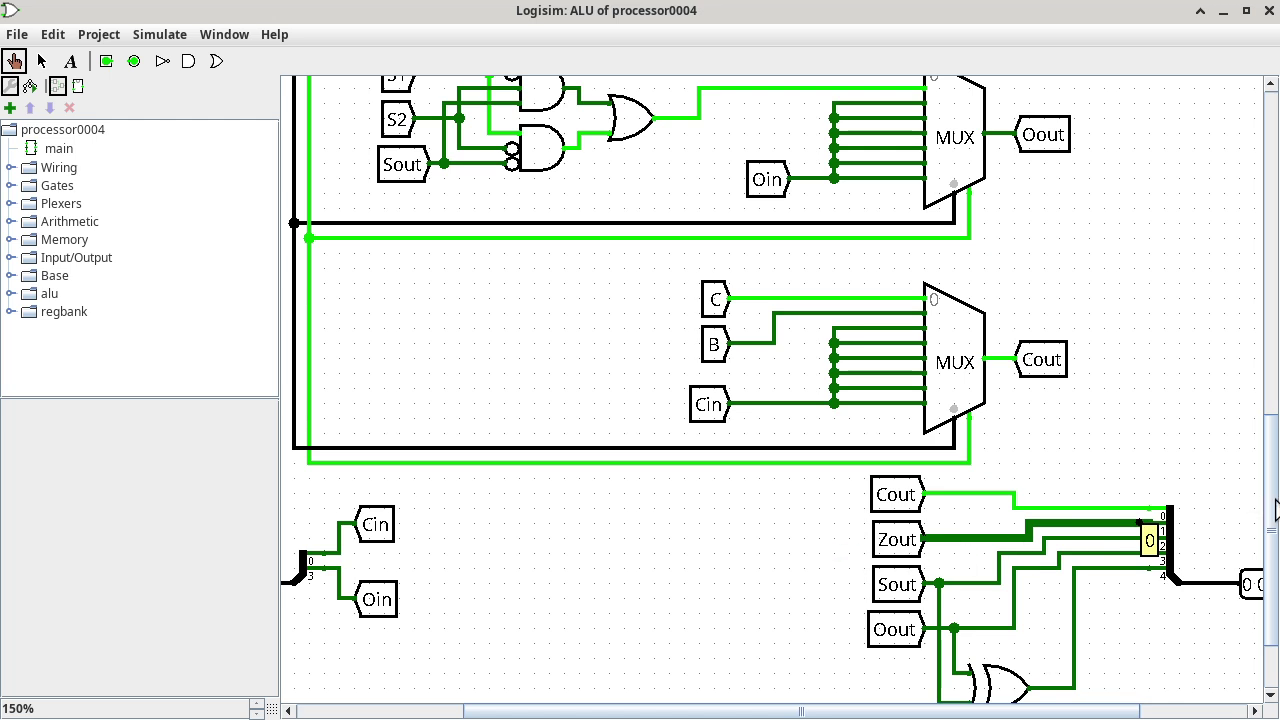
left_click_drag(1275, 505, 1271, 278)
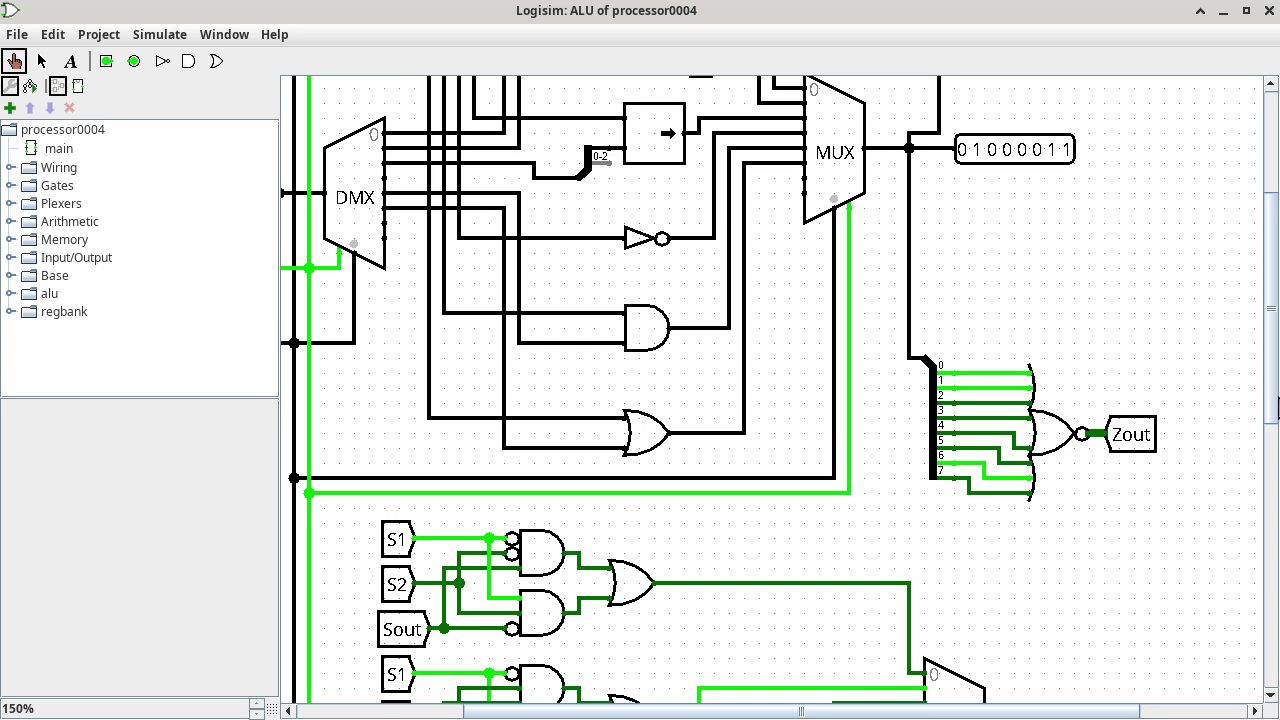
scroll(1260, 410, "down", 10)
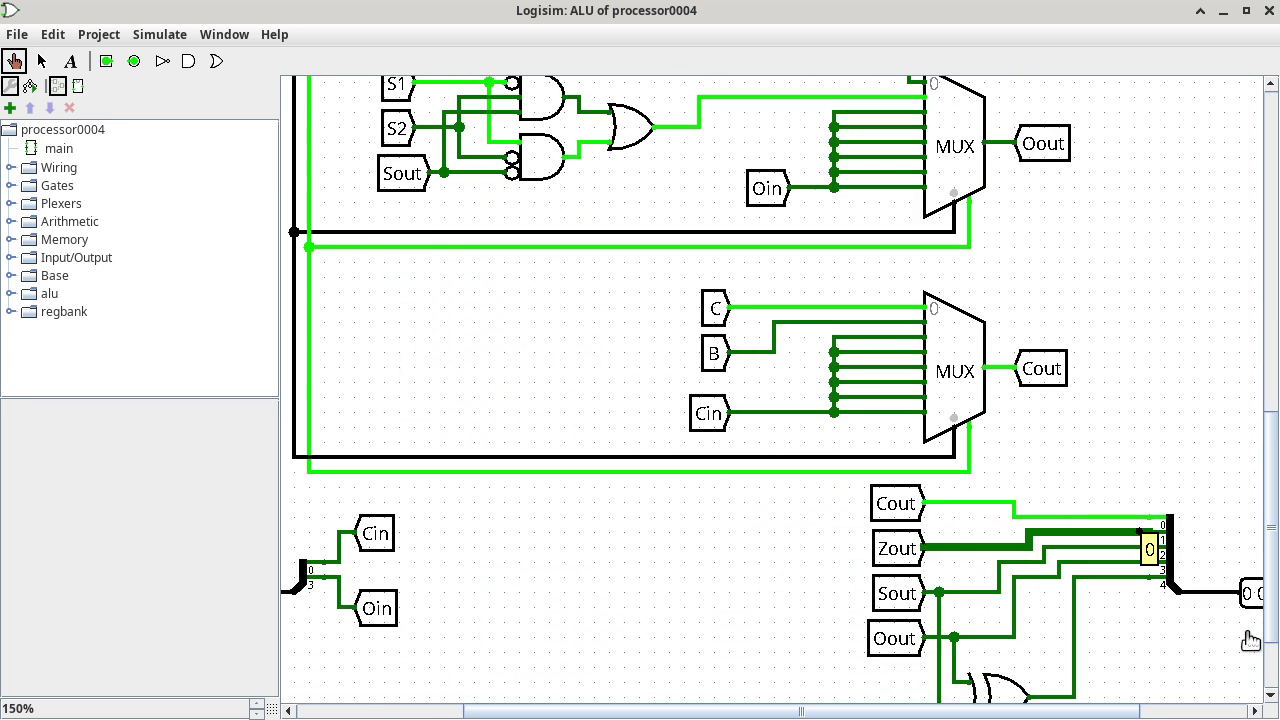
scroll(1245, 650, "down", 2)
Probe the Sout bit of flagsOut and trace it back to bit 7 of the ALU result
left_click(1181, 712)
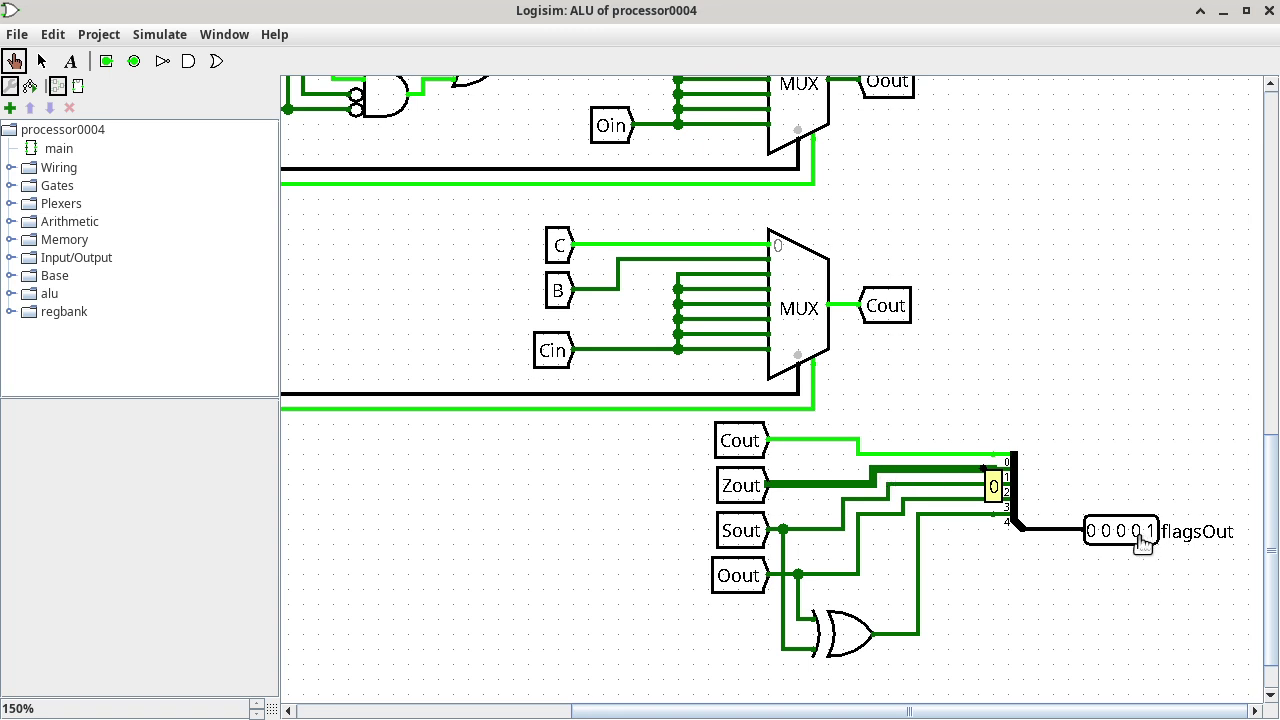
left_click(967, 486)
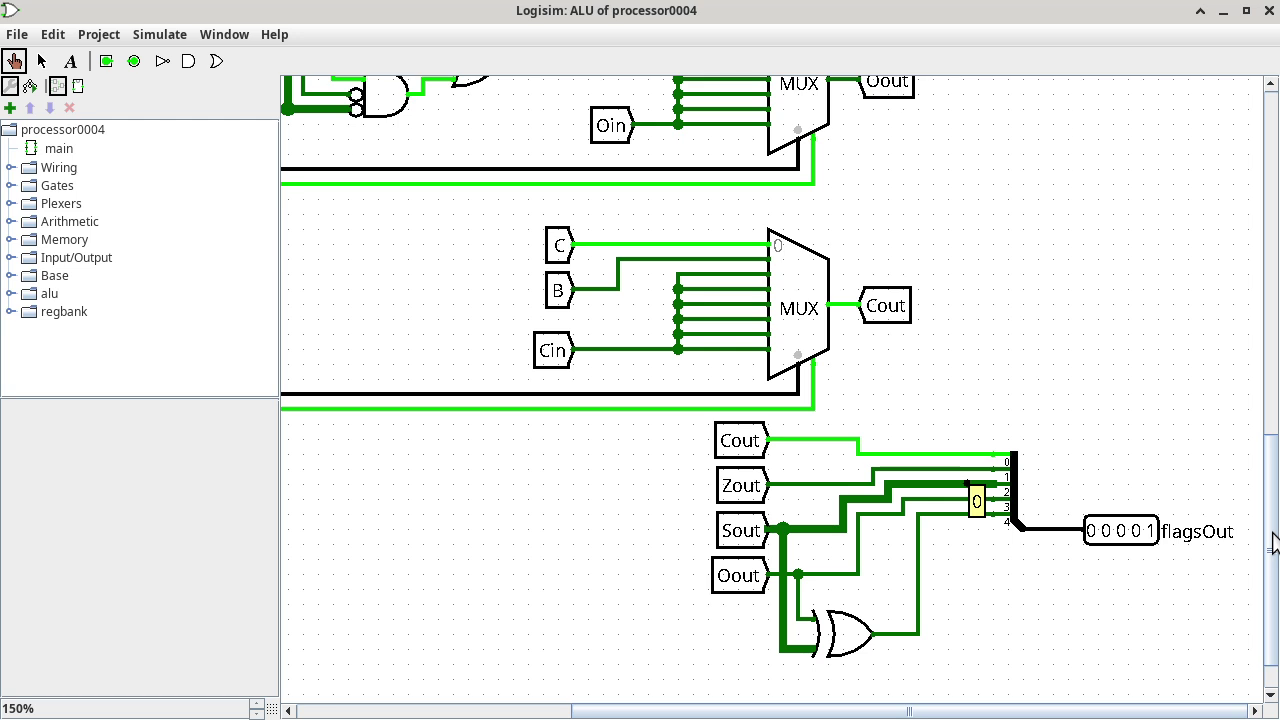
left_click_drag(1275, 545, 1275, 240)
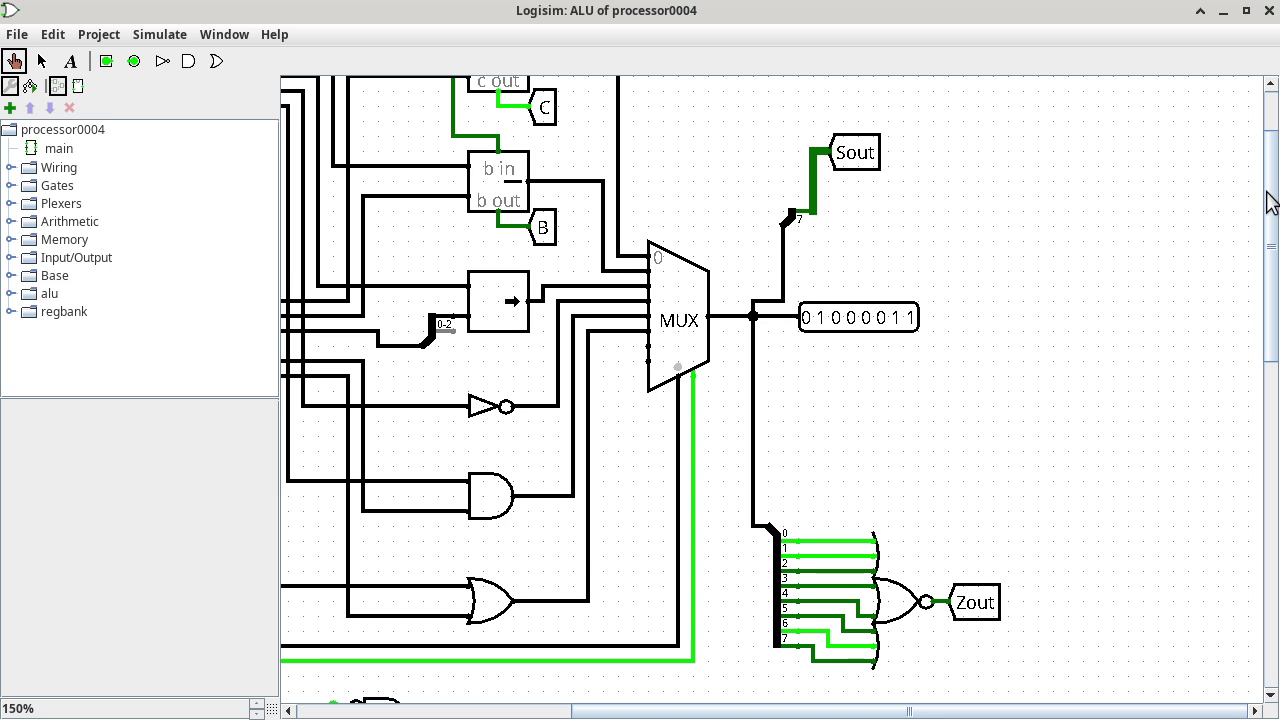
left_click_drag(1268, 200, 1211, 486)
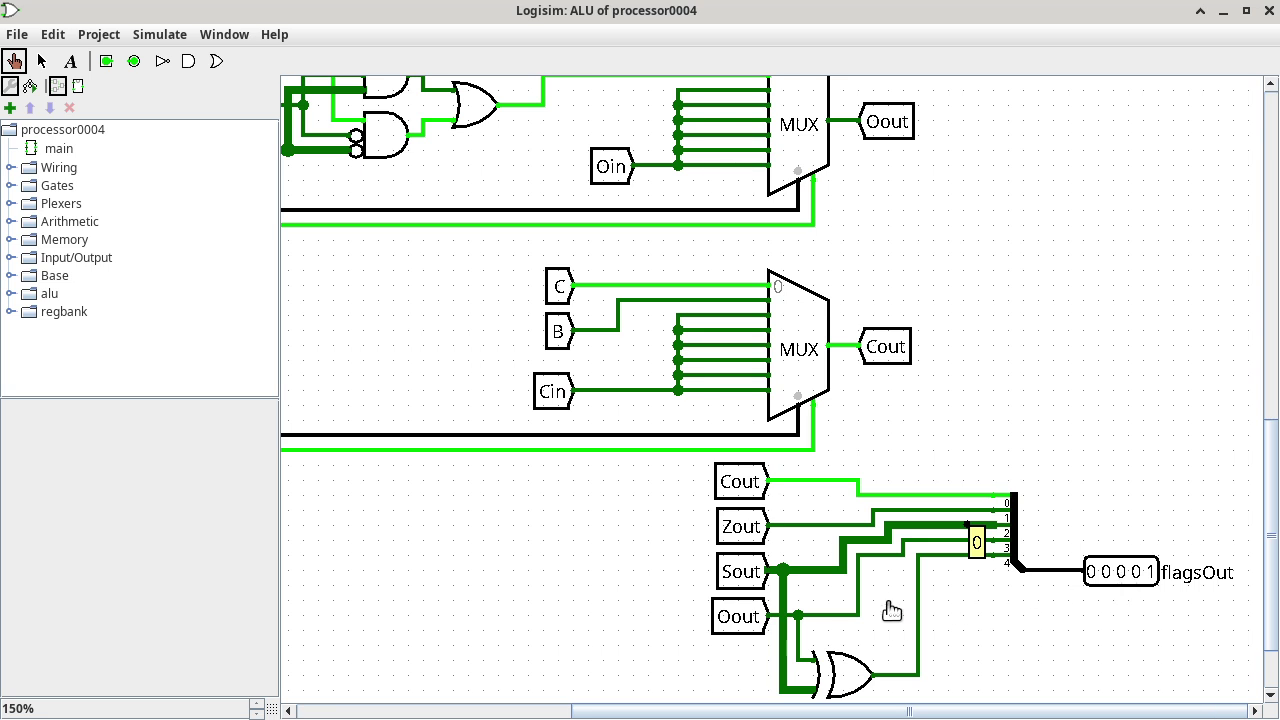
Trace Oout back through its MUX to the S1, S2 and Sout gate logic, and probe the XOR output feeding flagsOut
left_click(903, 556)
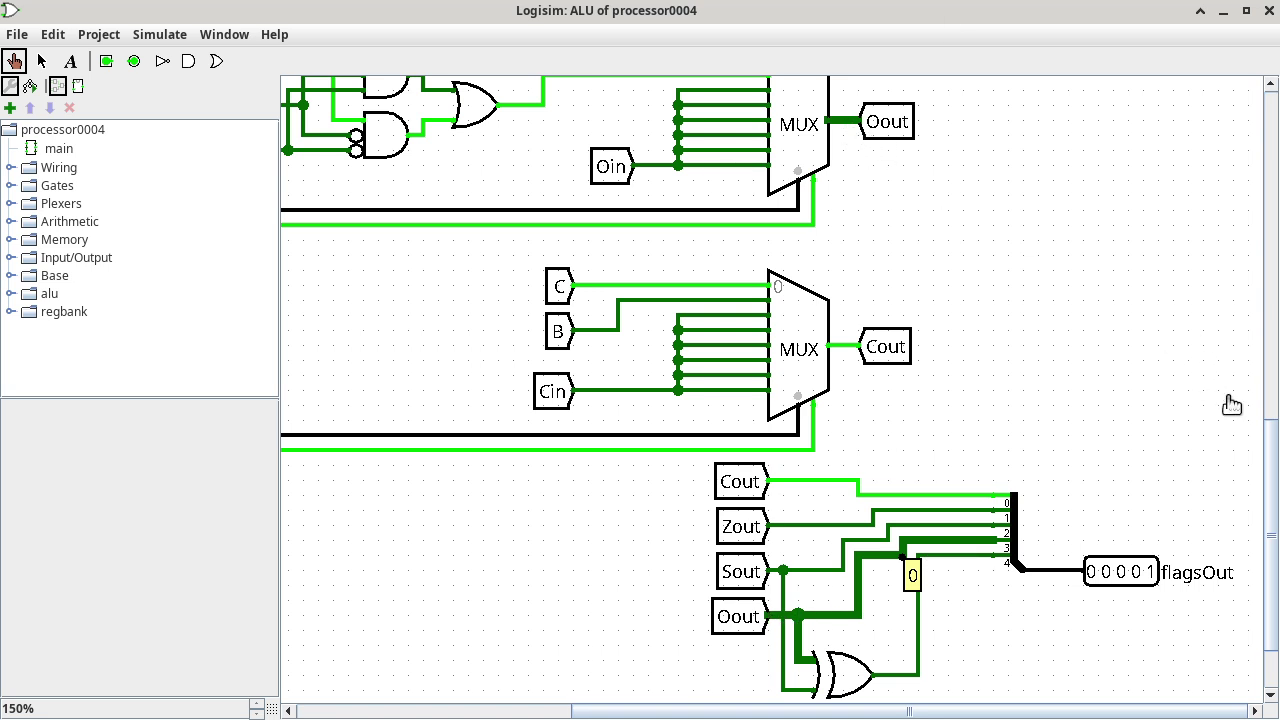
left_click_drag(1272, 443, 1260, 391)
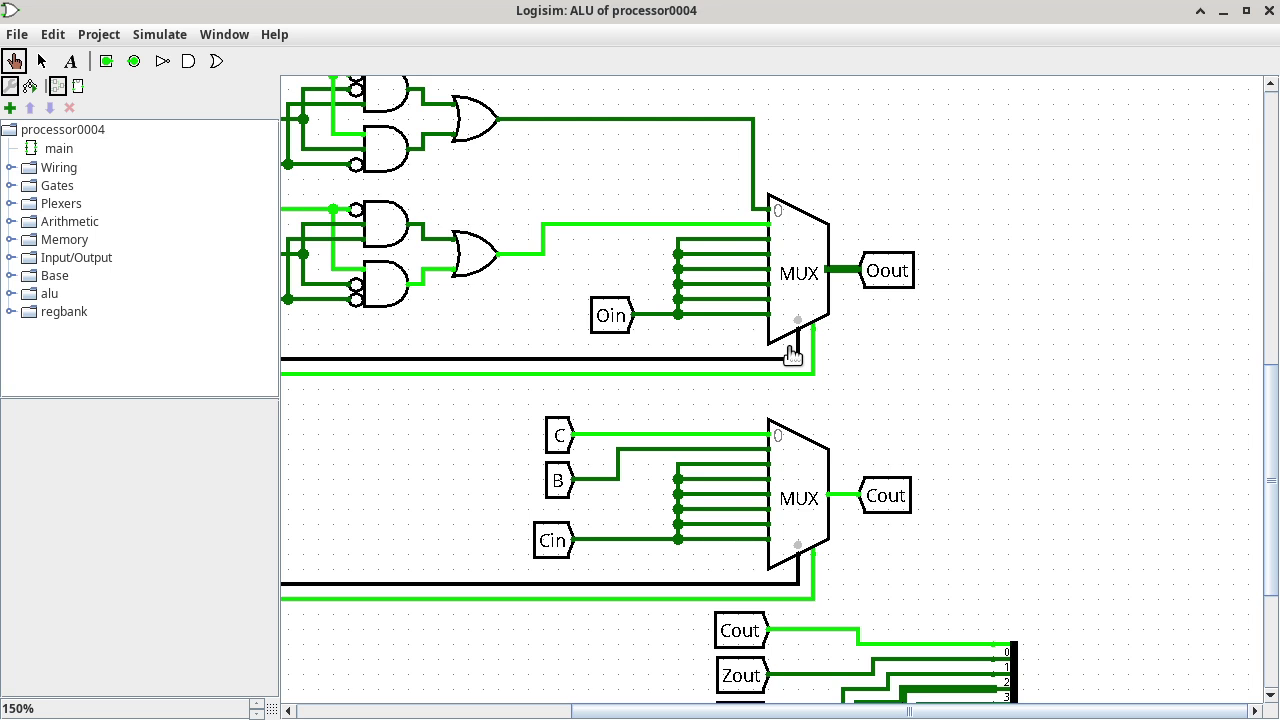
left_click(755, 204)
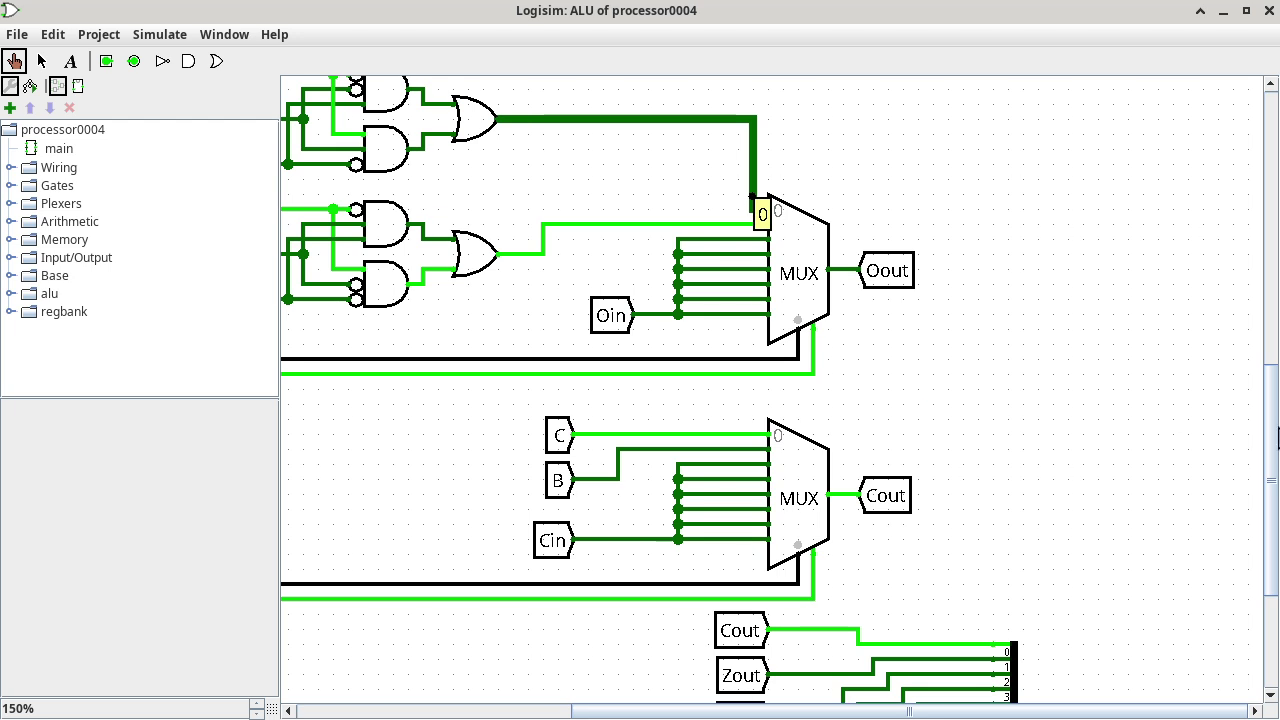
left_click_drag(1273, 440, 1197, 398)
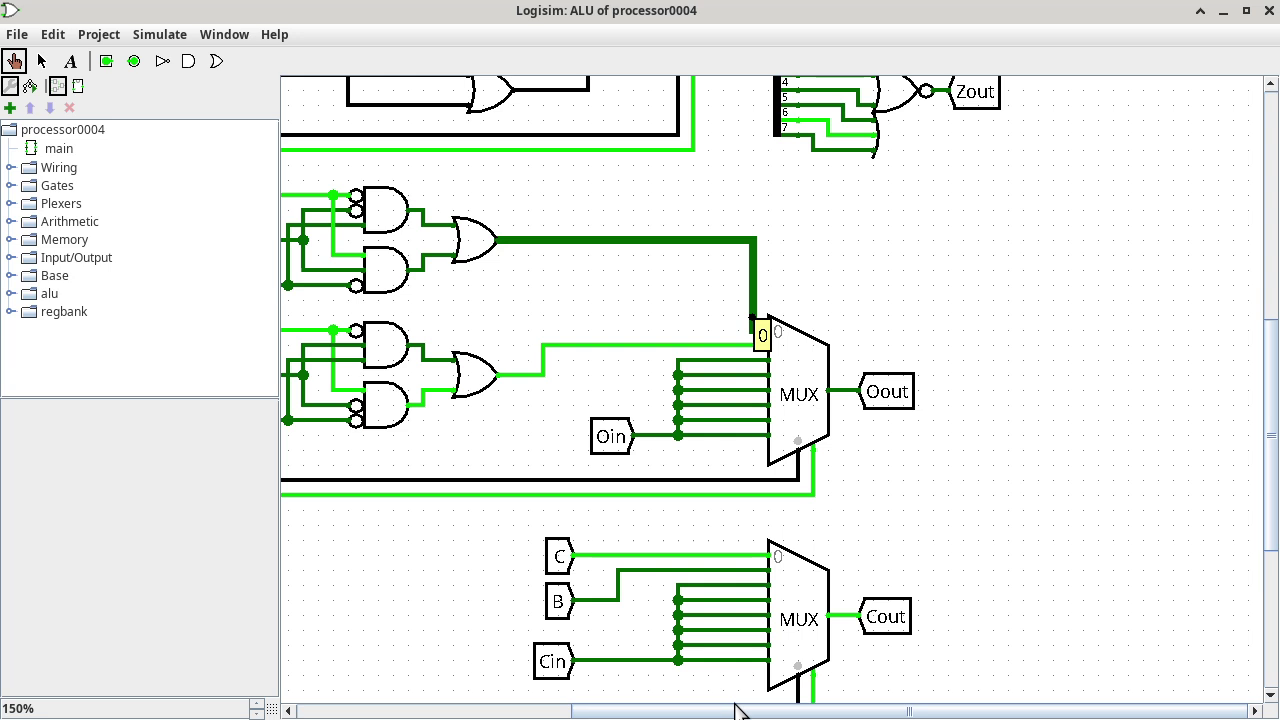
left_click_drag(737, 711, 604, 704)
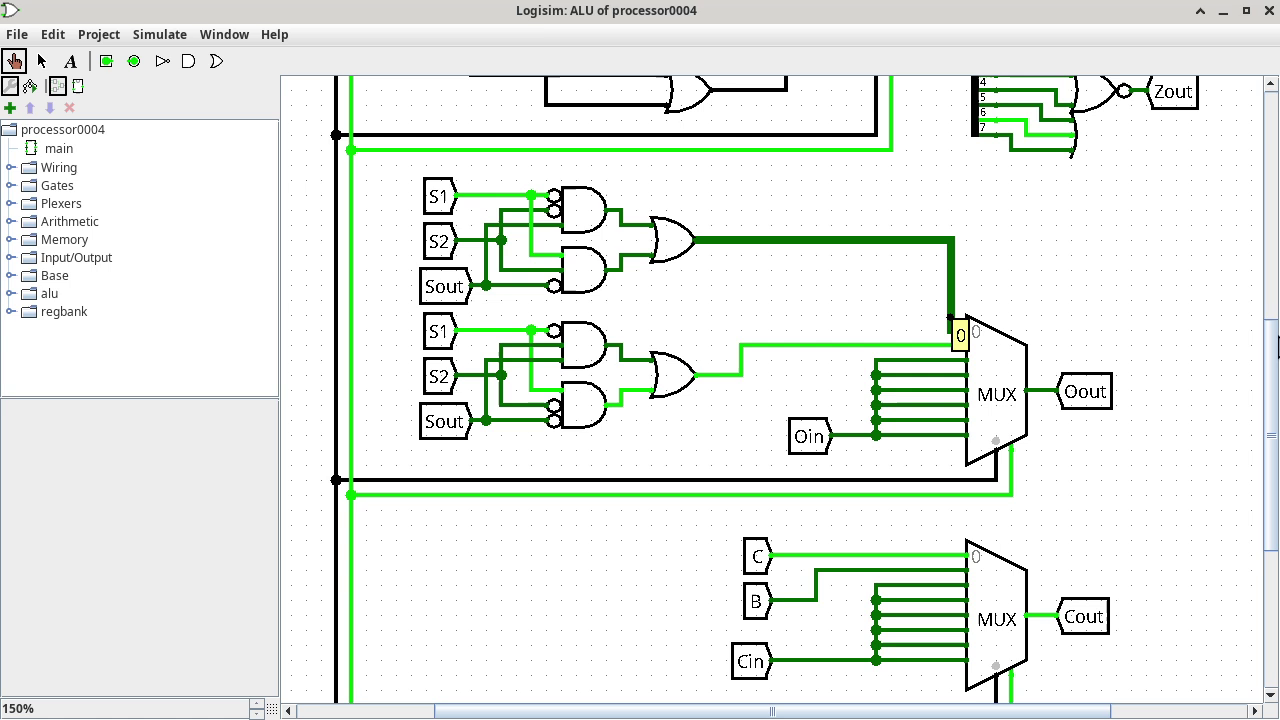
left_click_drag(1275, 390, 1266, 534)
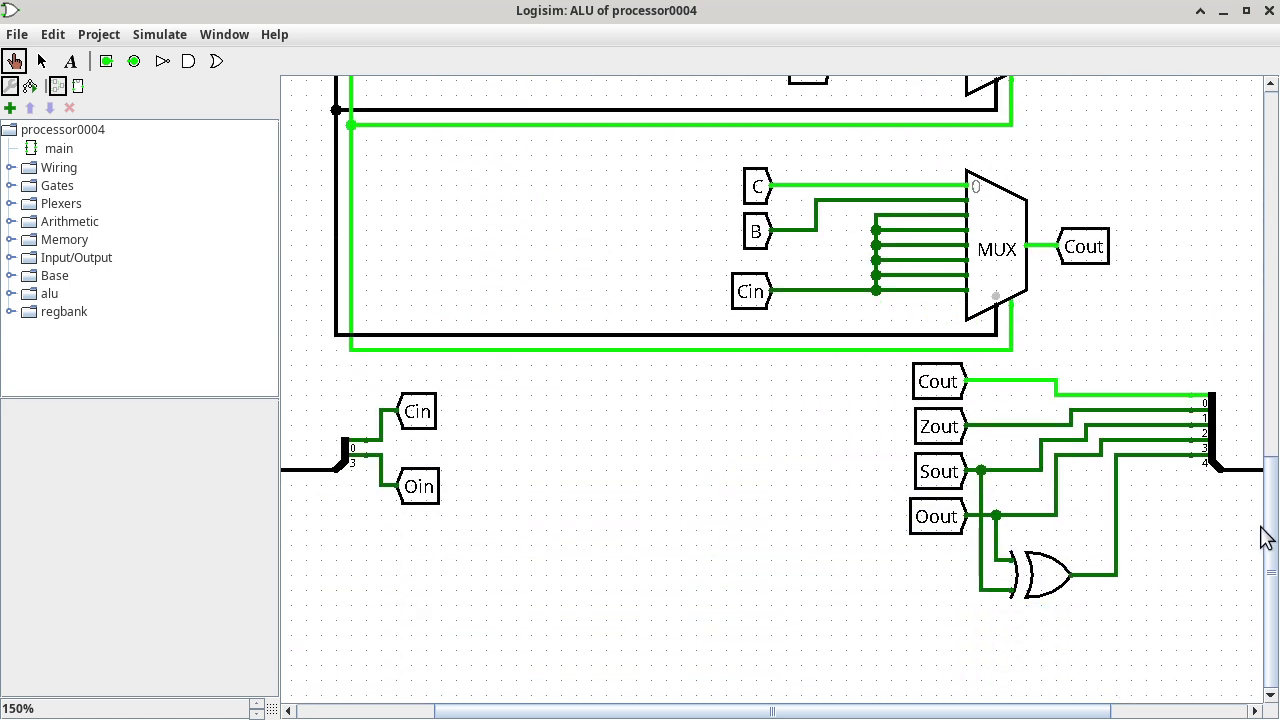
left_click(1166, 457)
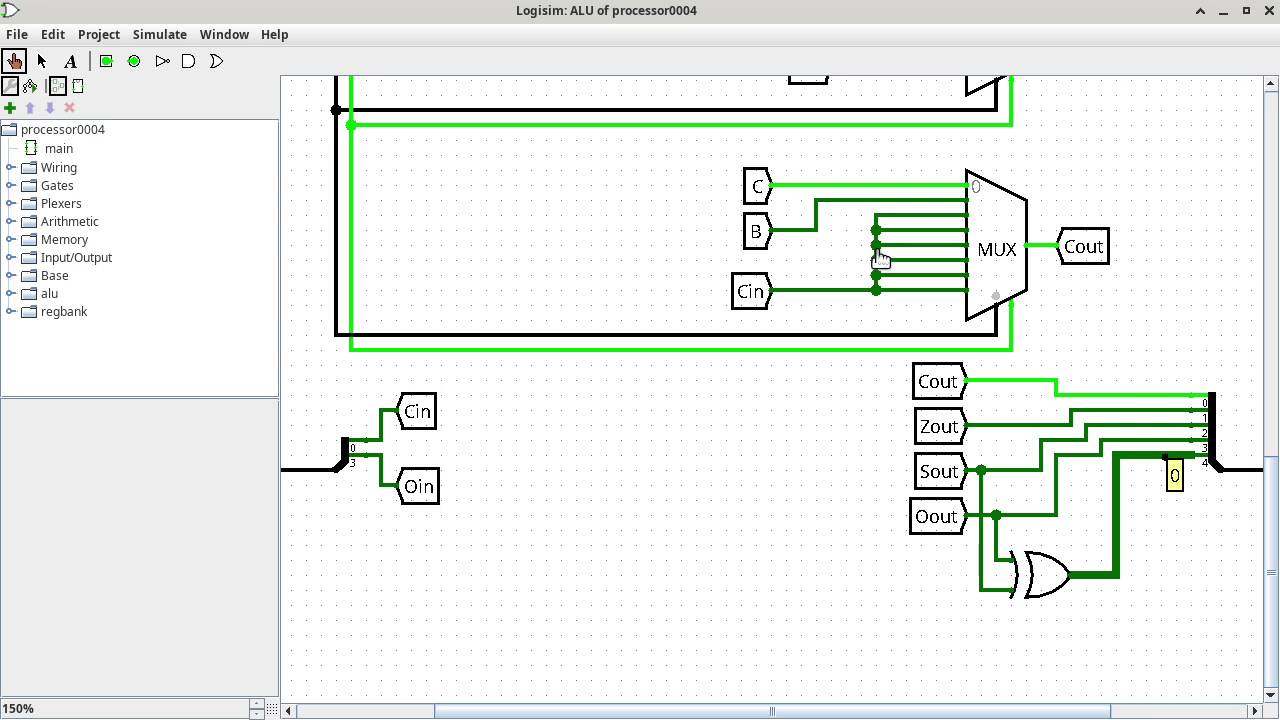
Return to the main circuit, open the register bank subcircuit, and probe the regIn data wire entering register A
double_click(56, 152)
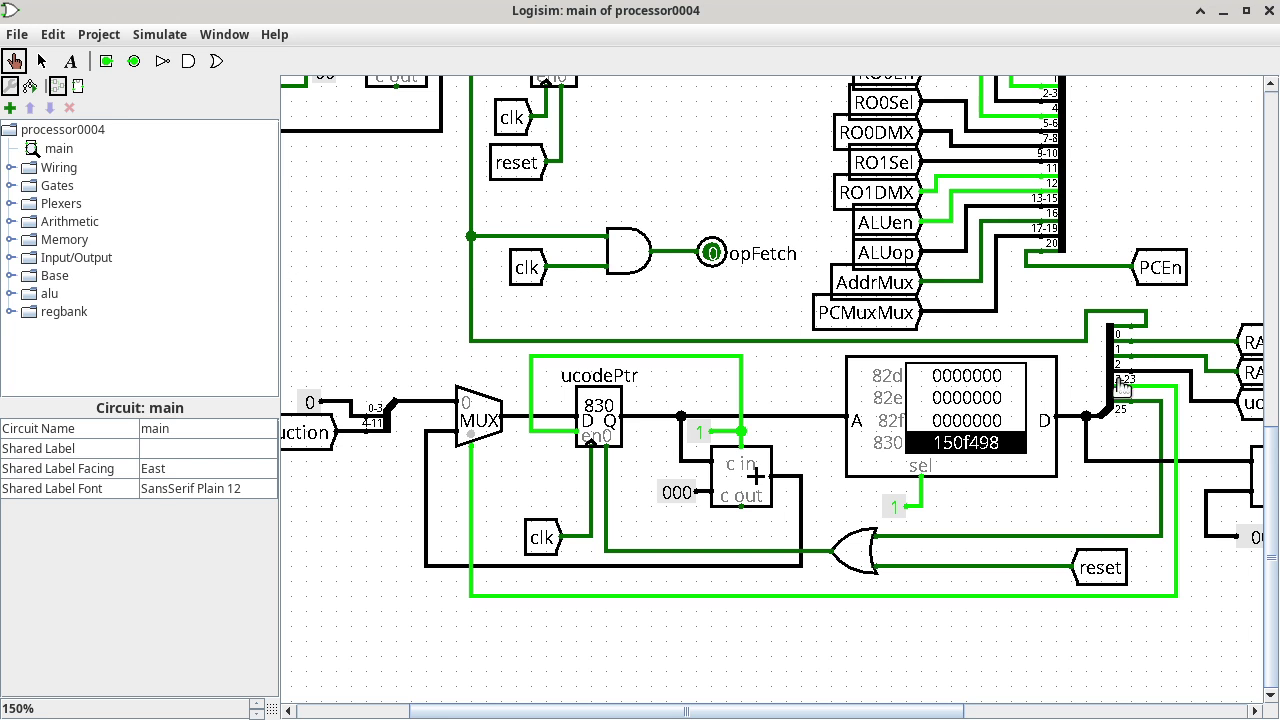
scroll(1122, 388, "up", 5)
scroll(1122, 388, "up", 7)
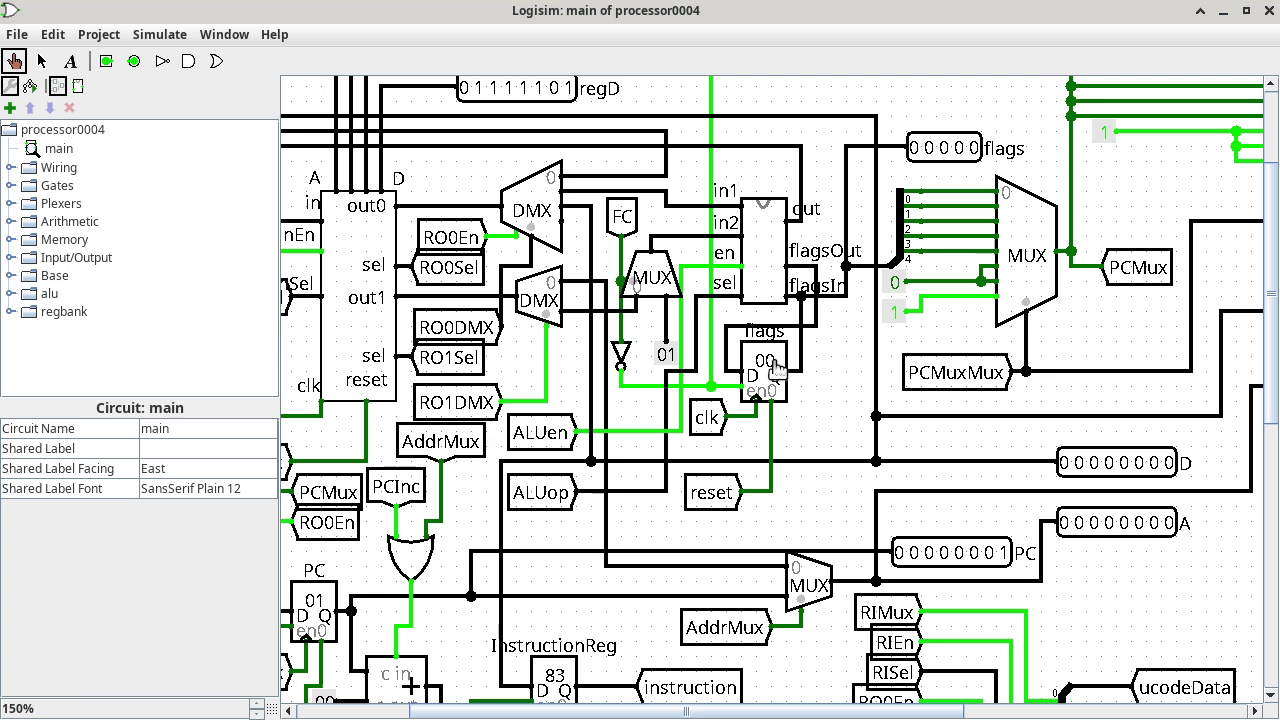
right_click(357, 270)
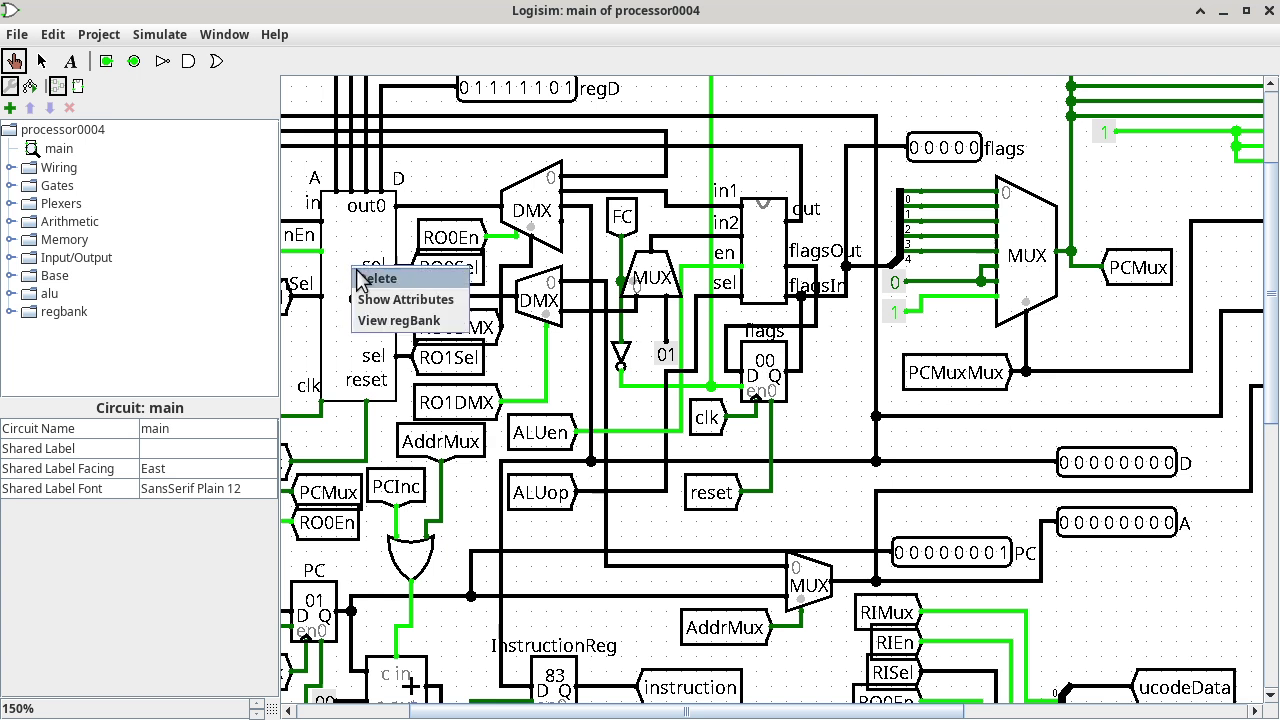
left_click(380, 320)
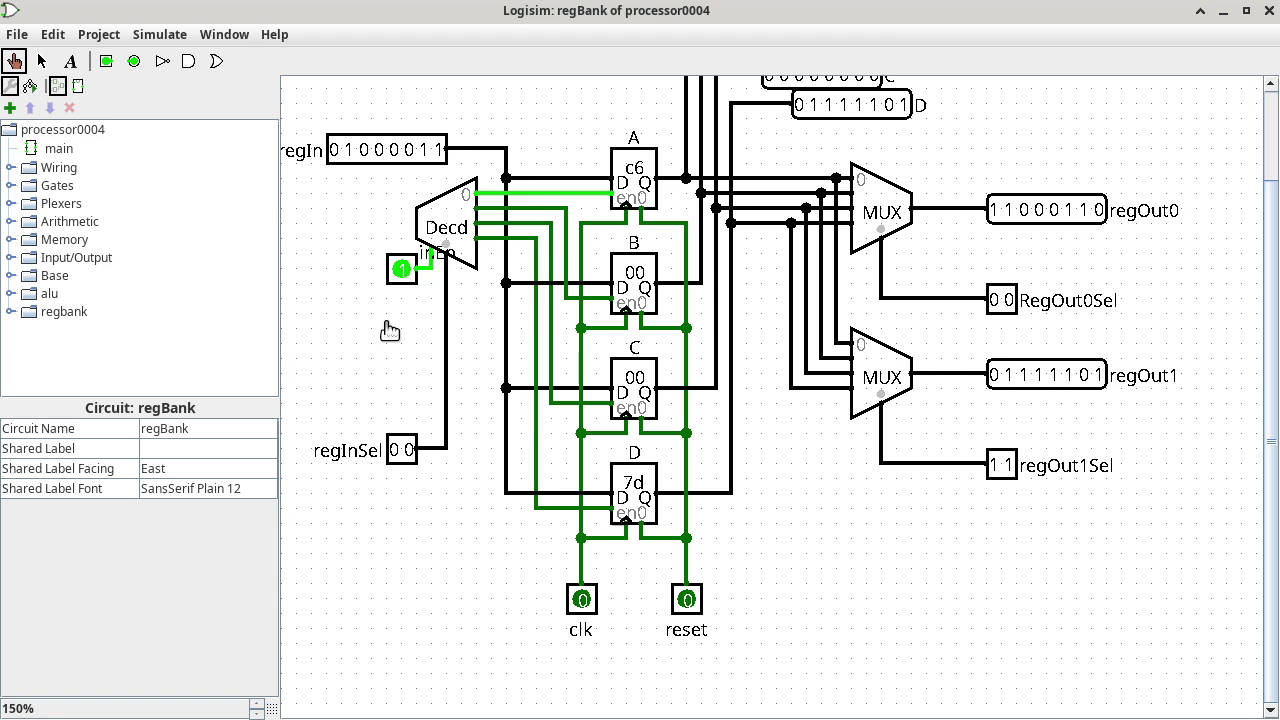
left_click(573, 182)
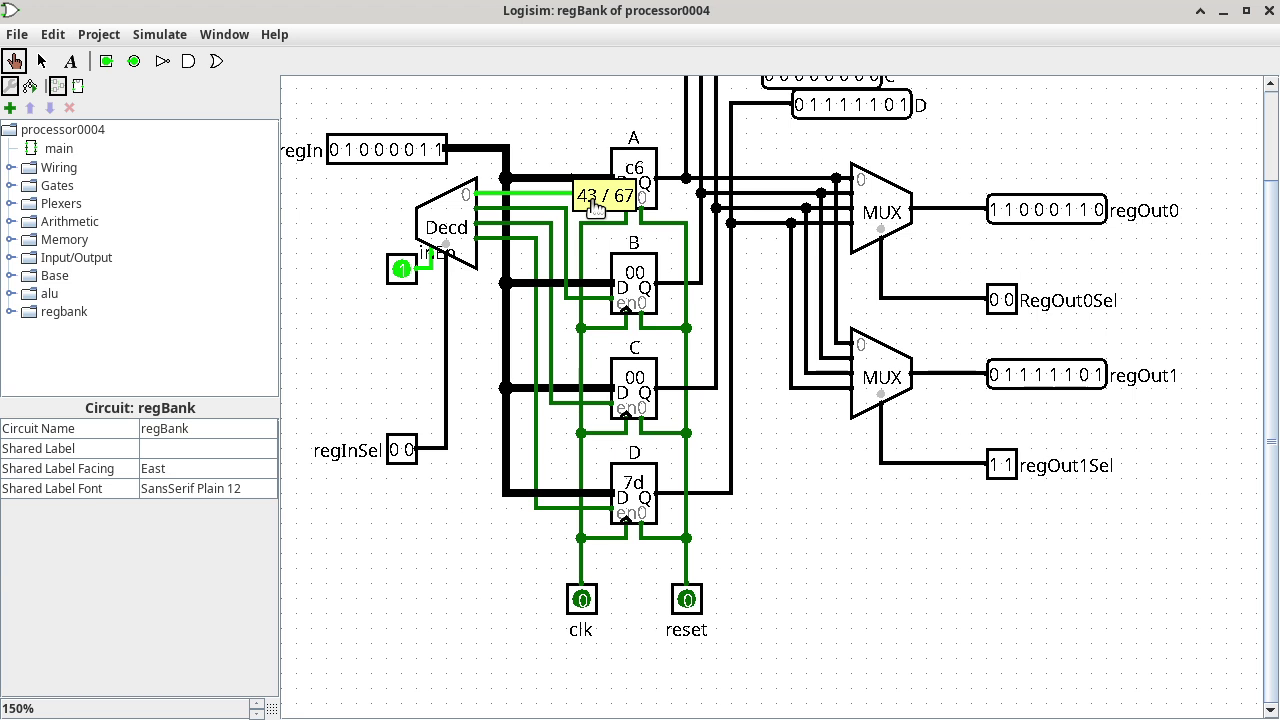
Switch to the Mousepad notes and highlight the hand-computed sum, the Ov, L and Z values, and the leading carry digit
key("alt+Tab")
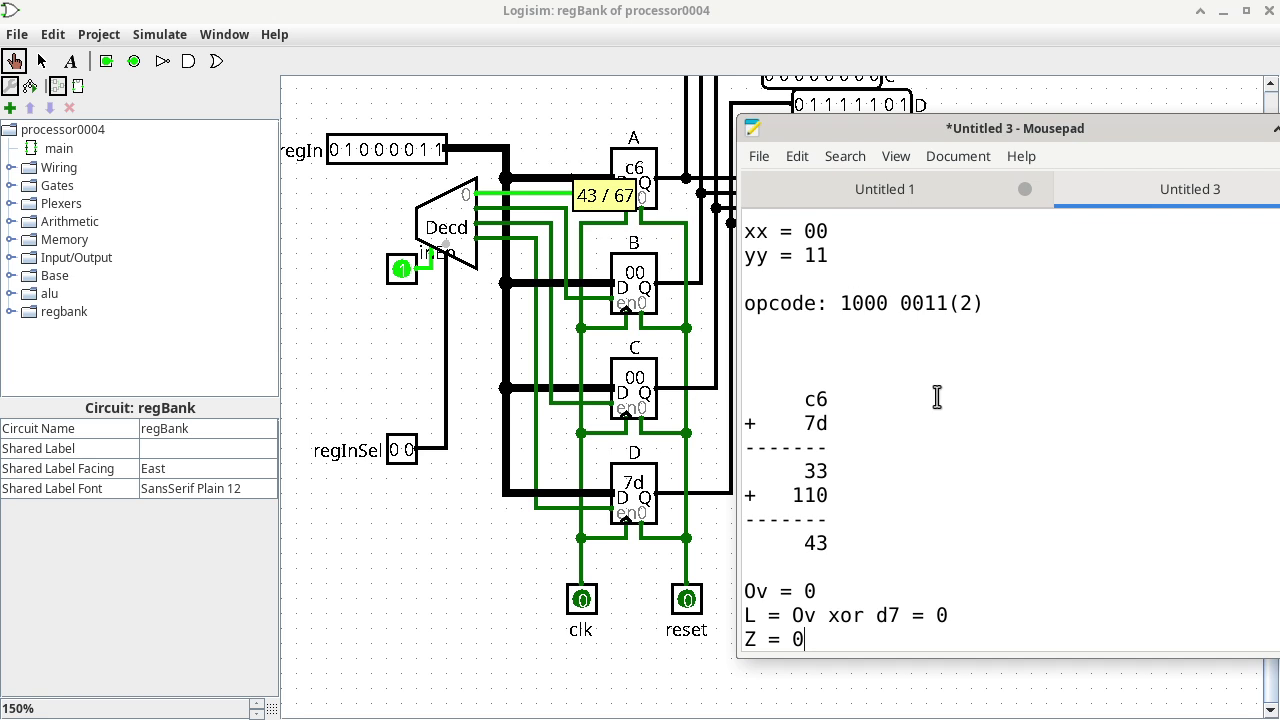
left_click_drag(804, 543, 830, 543)
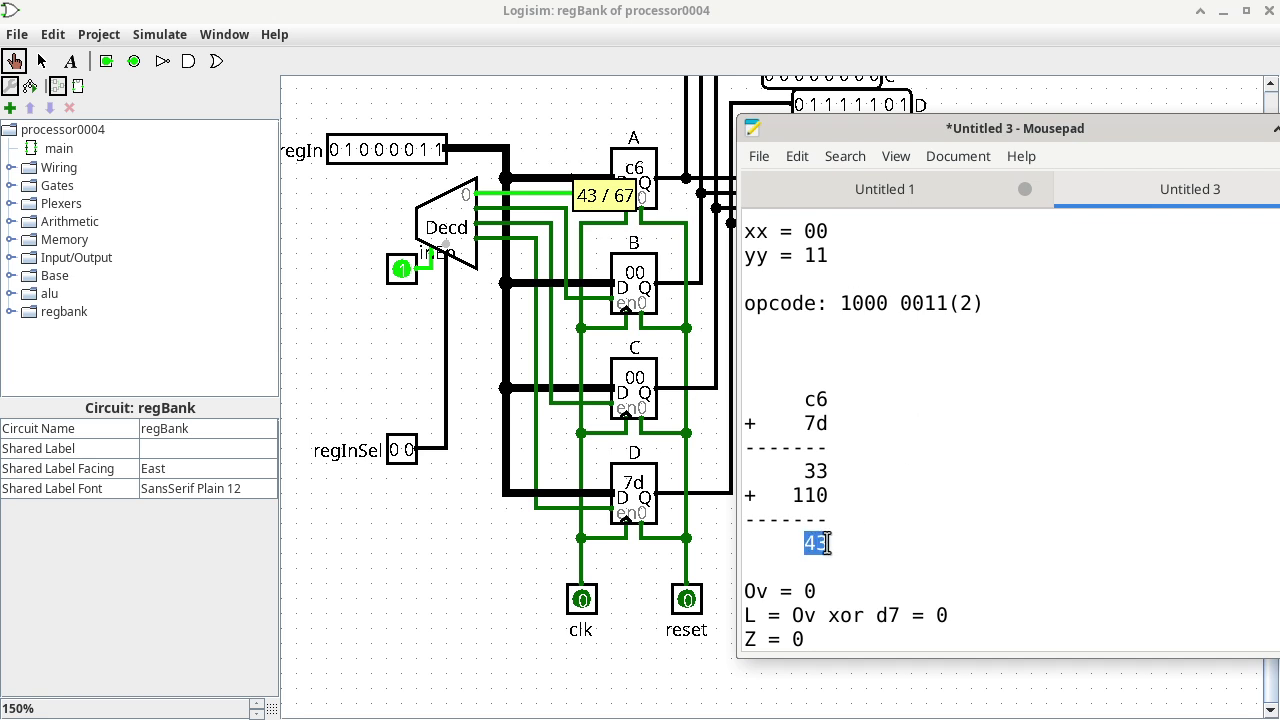
double_click(810, 591)
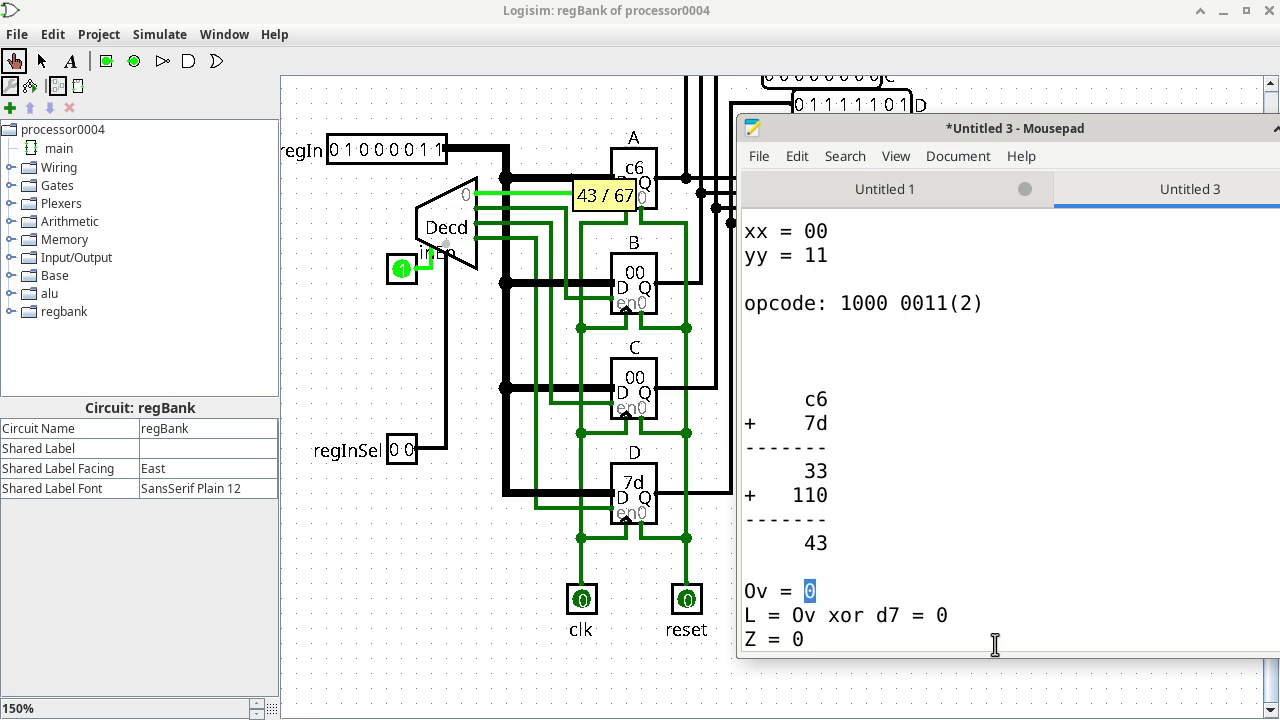
left_click(940, 615)
double_click(940, 615)
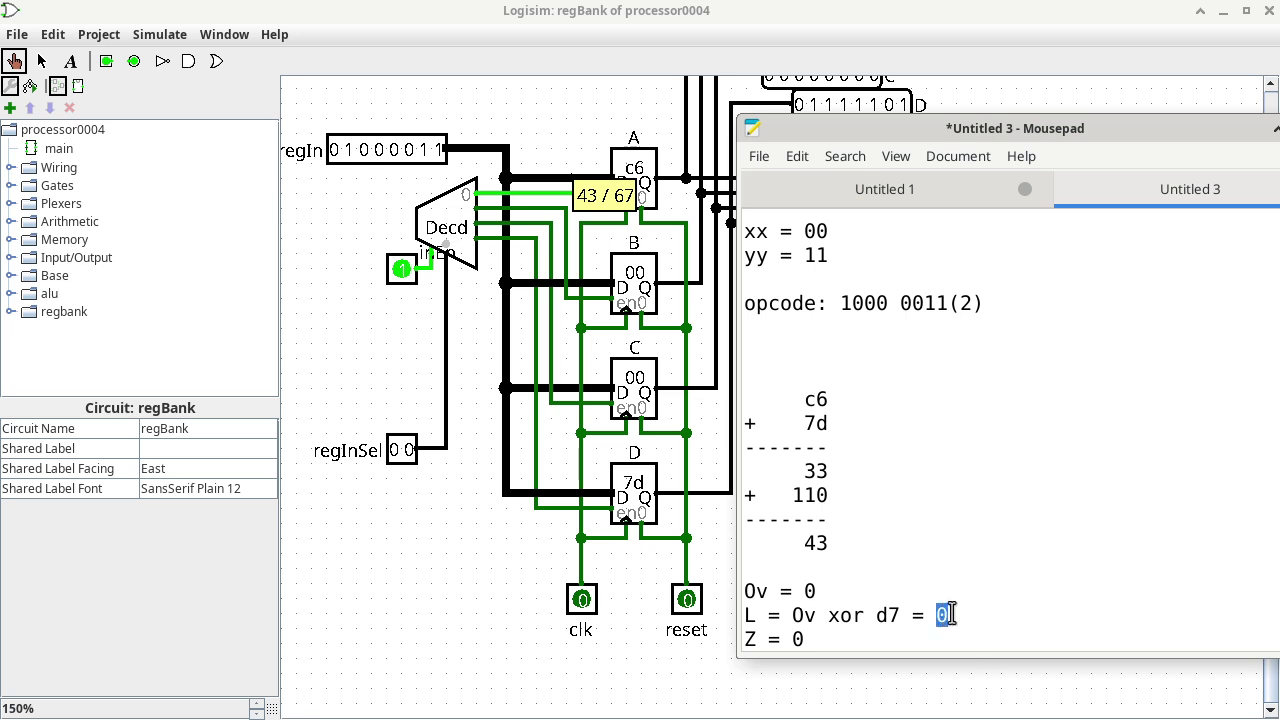
left_click(795, 638)
double_click(797, 638)
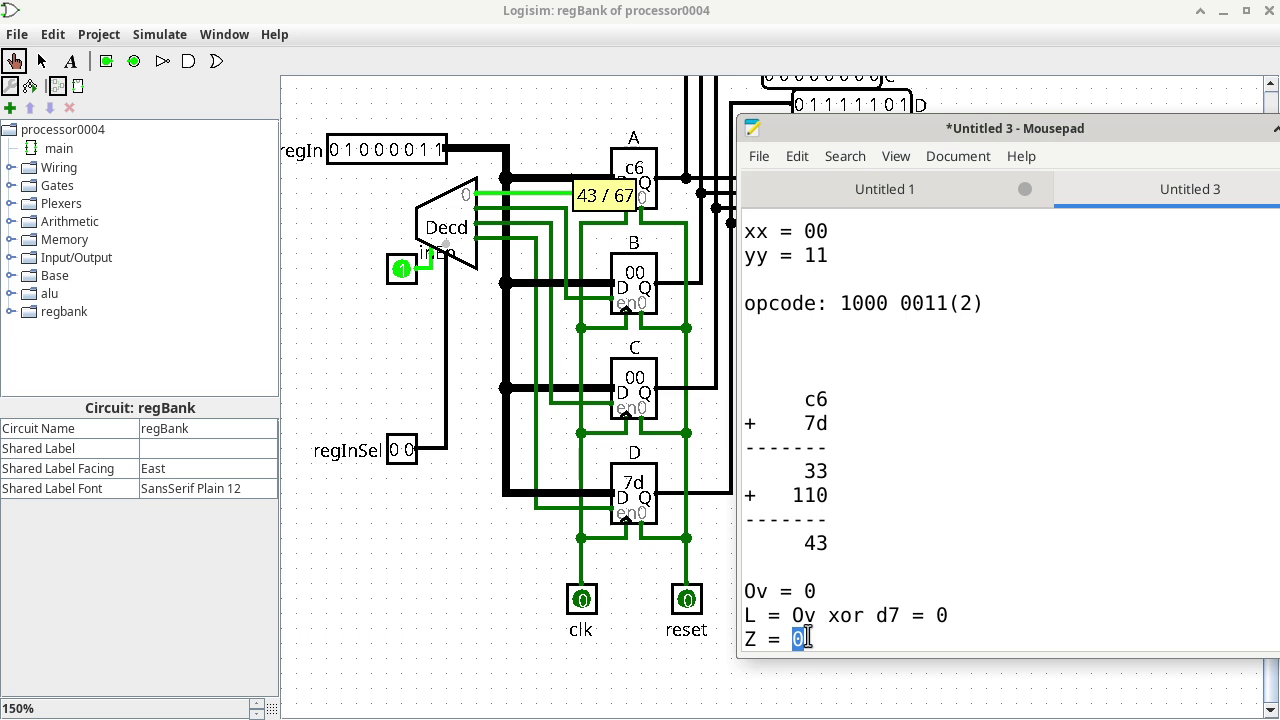
left_click_drag(795, 495, 802, 492)
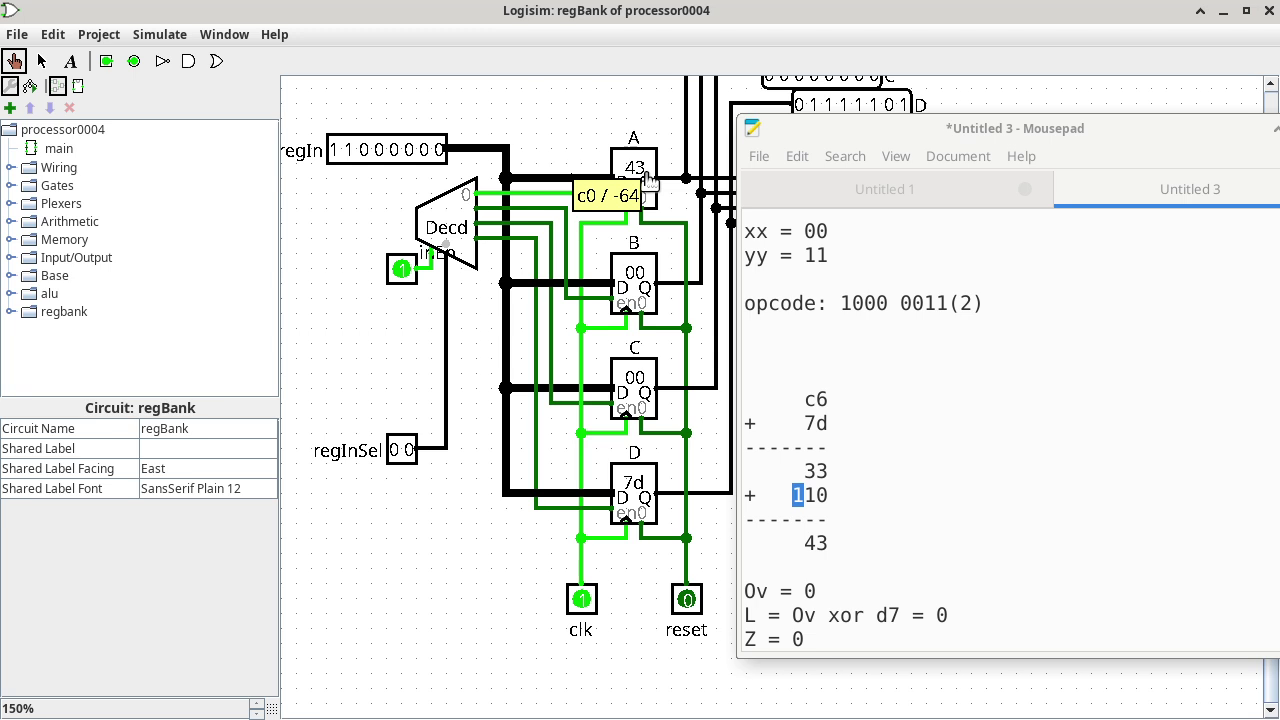
Return to the main circuit in Logisim and examine the flags register and flags output
double_click(52, 152)
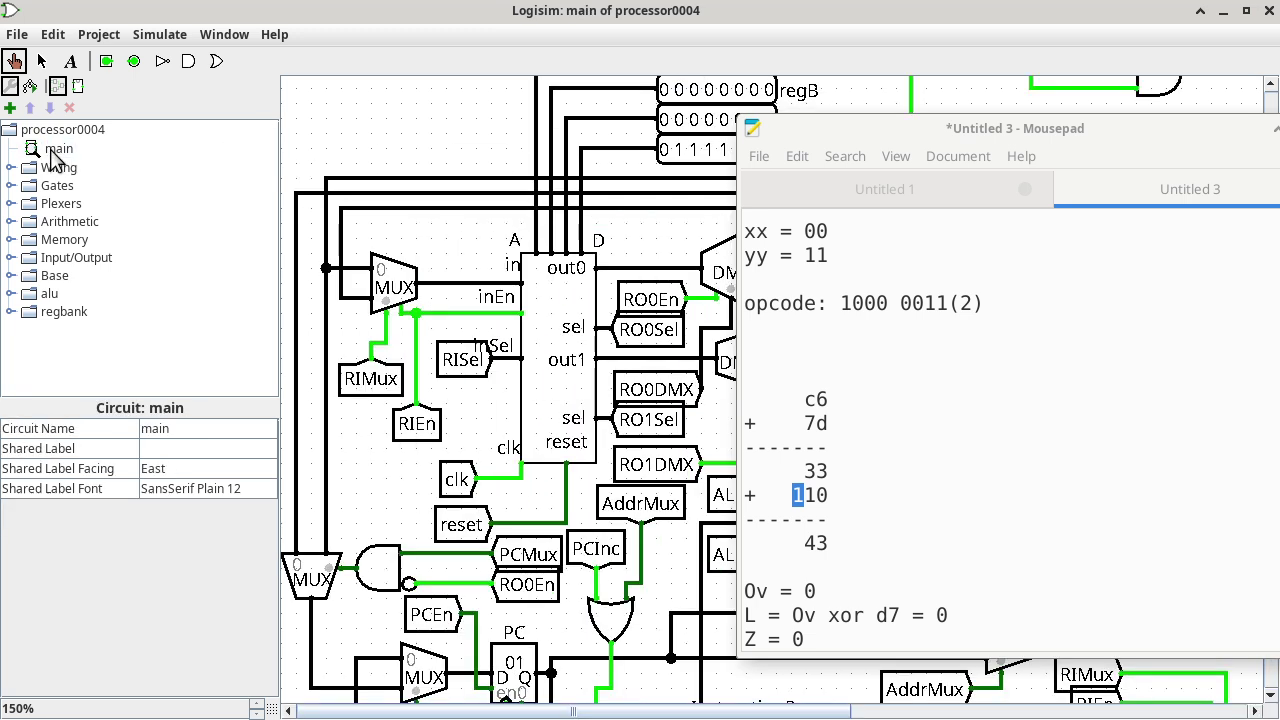
left_click(878, 14)
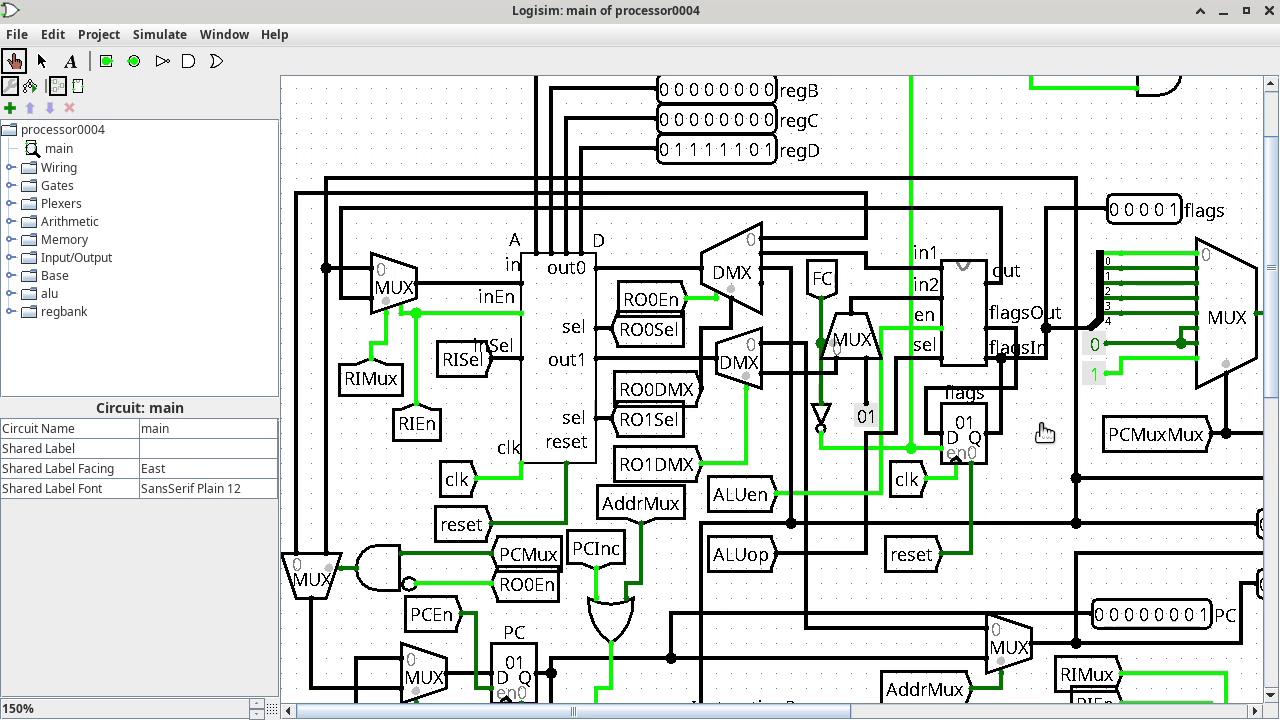
Switch to the browser and open the Processor files announcement in the Canvas course
key("alt+Tab")
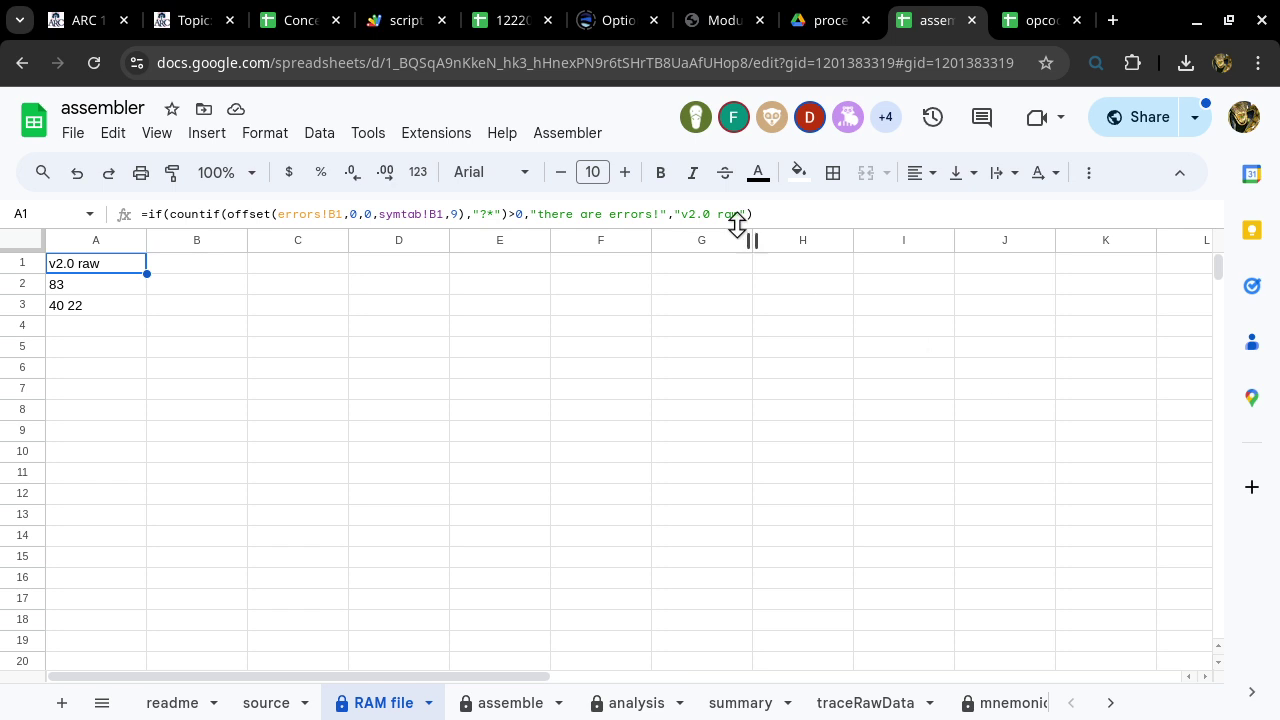
left_click(86, 20)
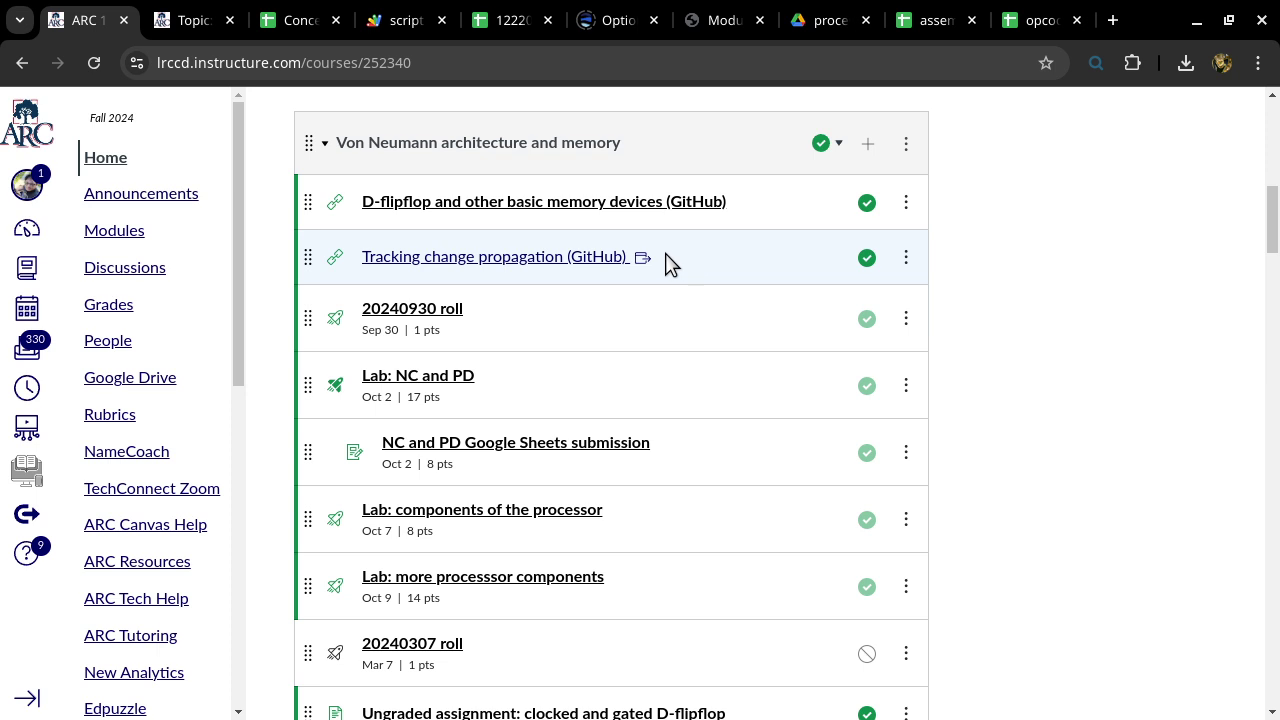
left_click(155, 199)
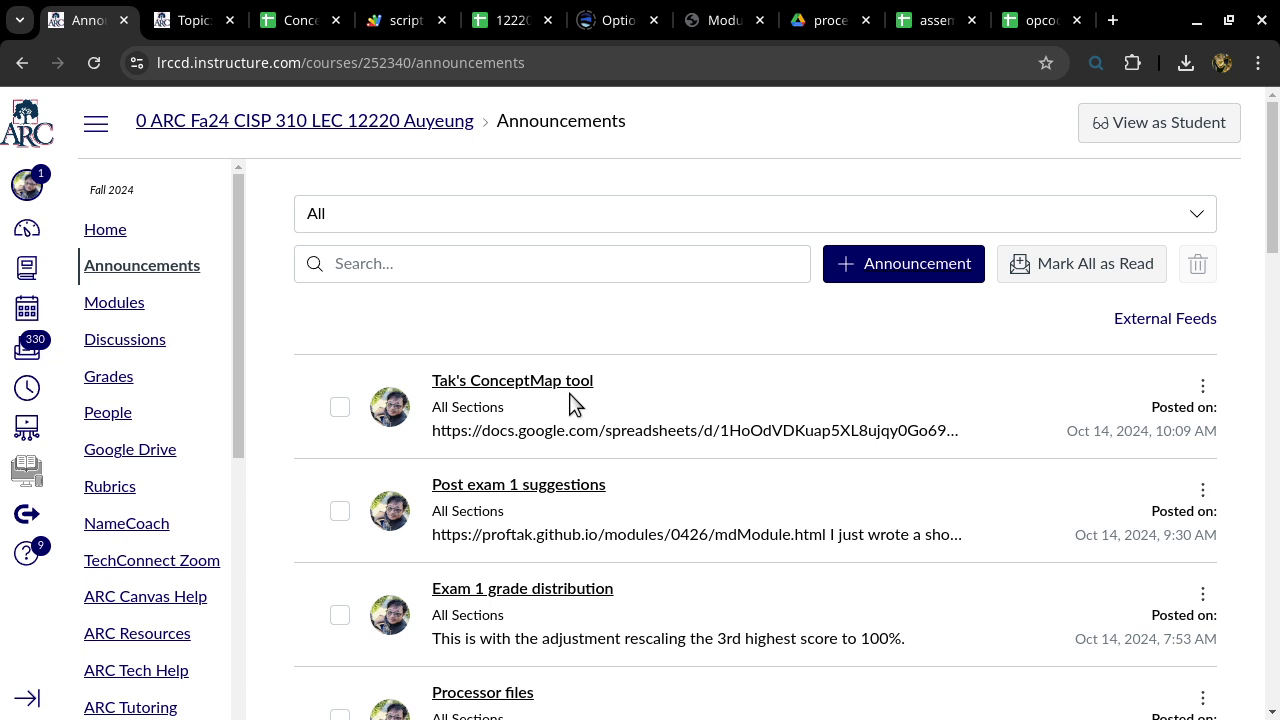
scroll(571, 406, "down", 3)
left_click(524, 456)
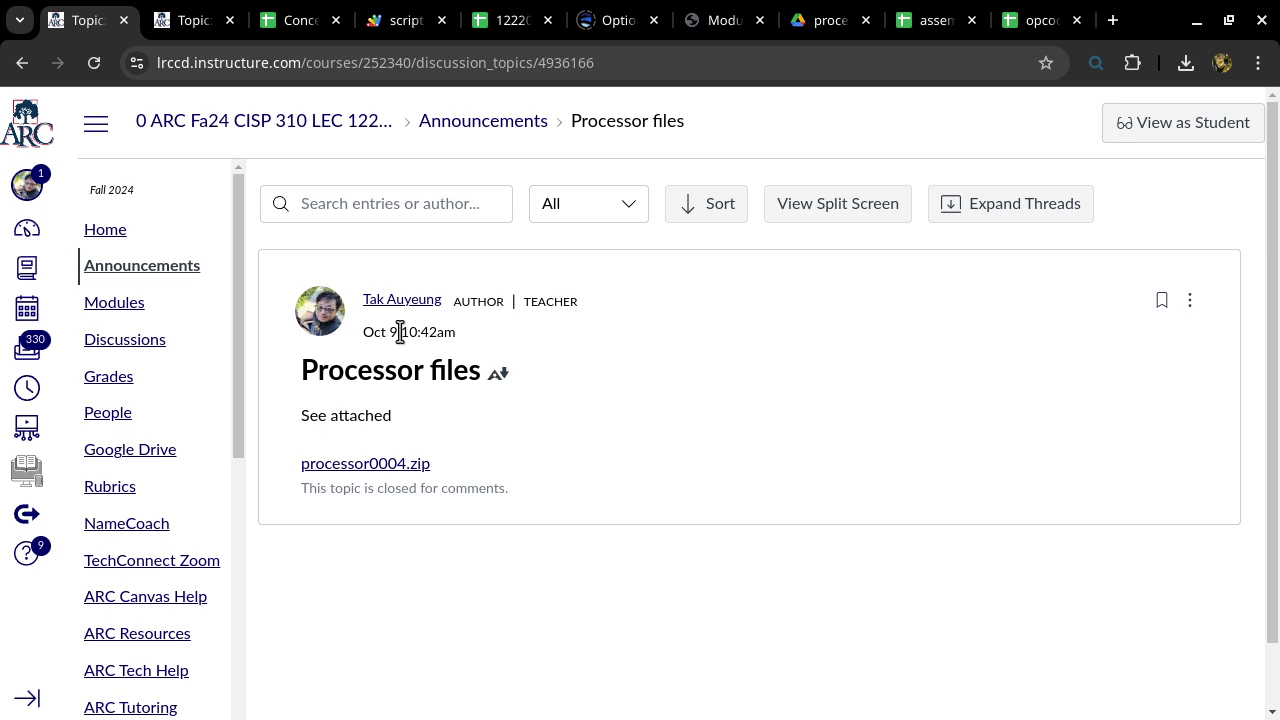
Reload the assembler spreadsheet's source sheet and examine the assembled code on the assemble sheet
left_click(943, 26)
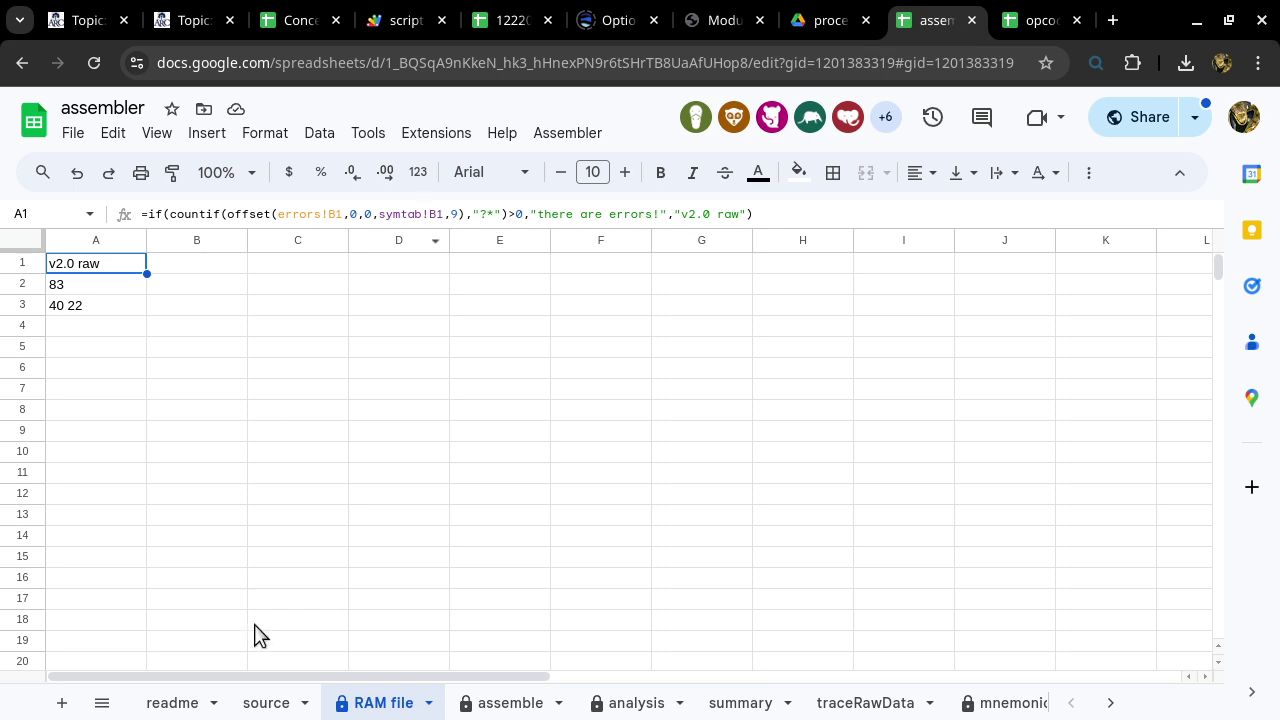
left_click(266, 702)
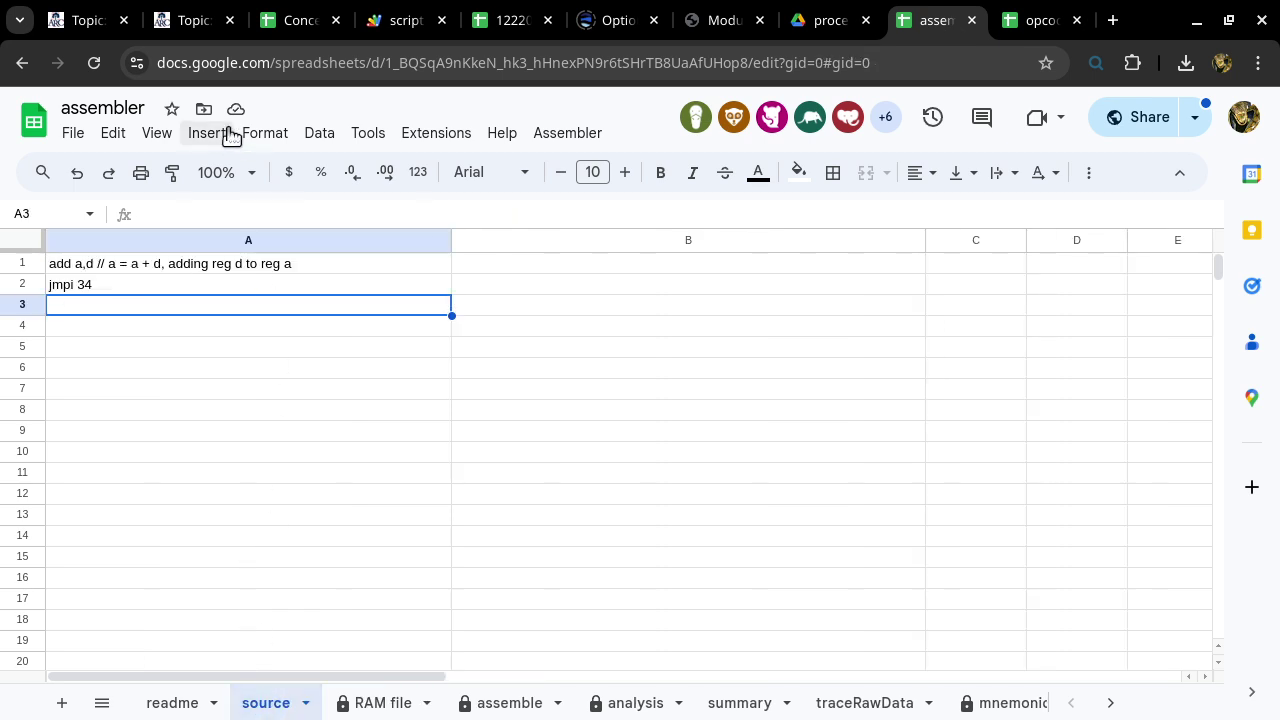
left_click(93, 63)
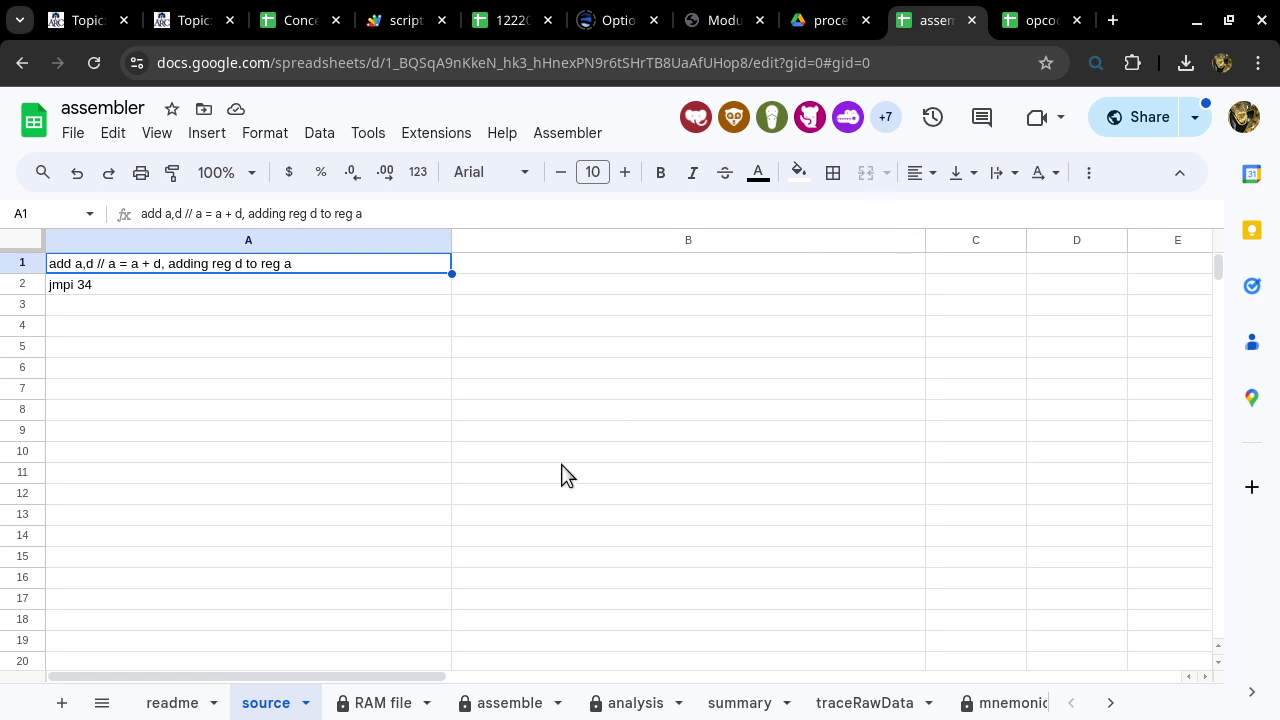
left_click(514, 704)
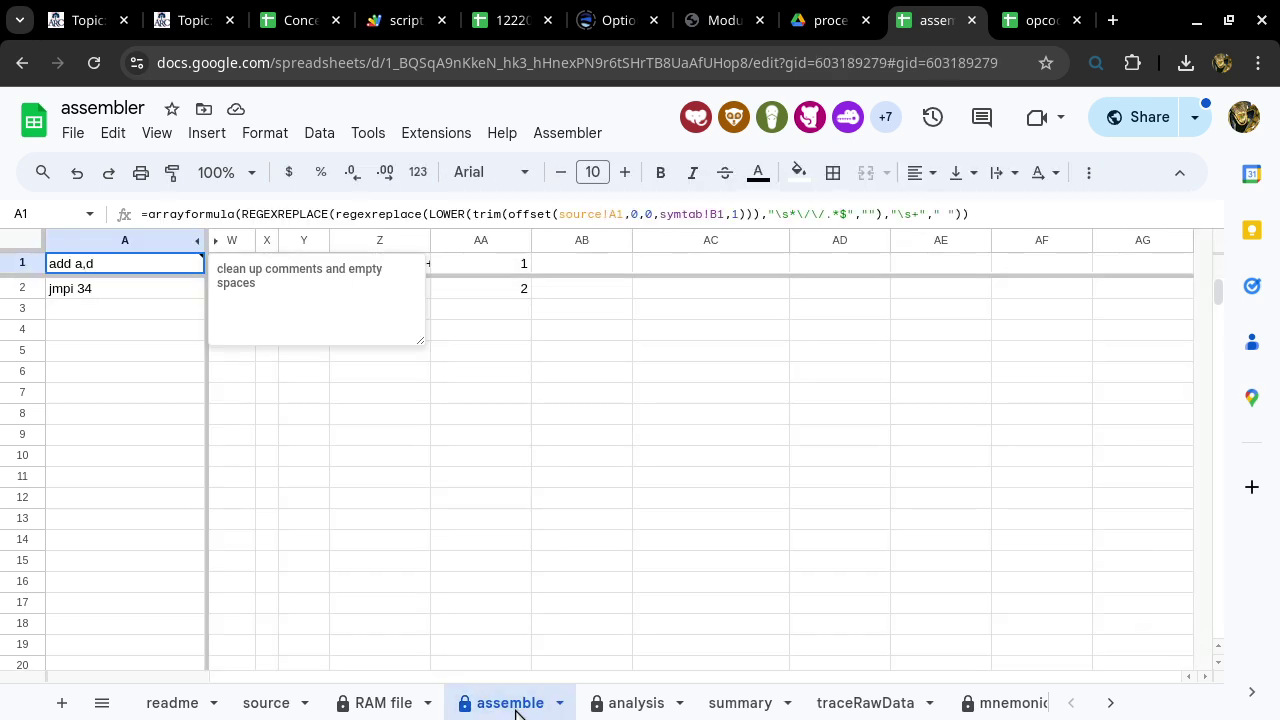
left_click(392, 440)
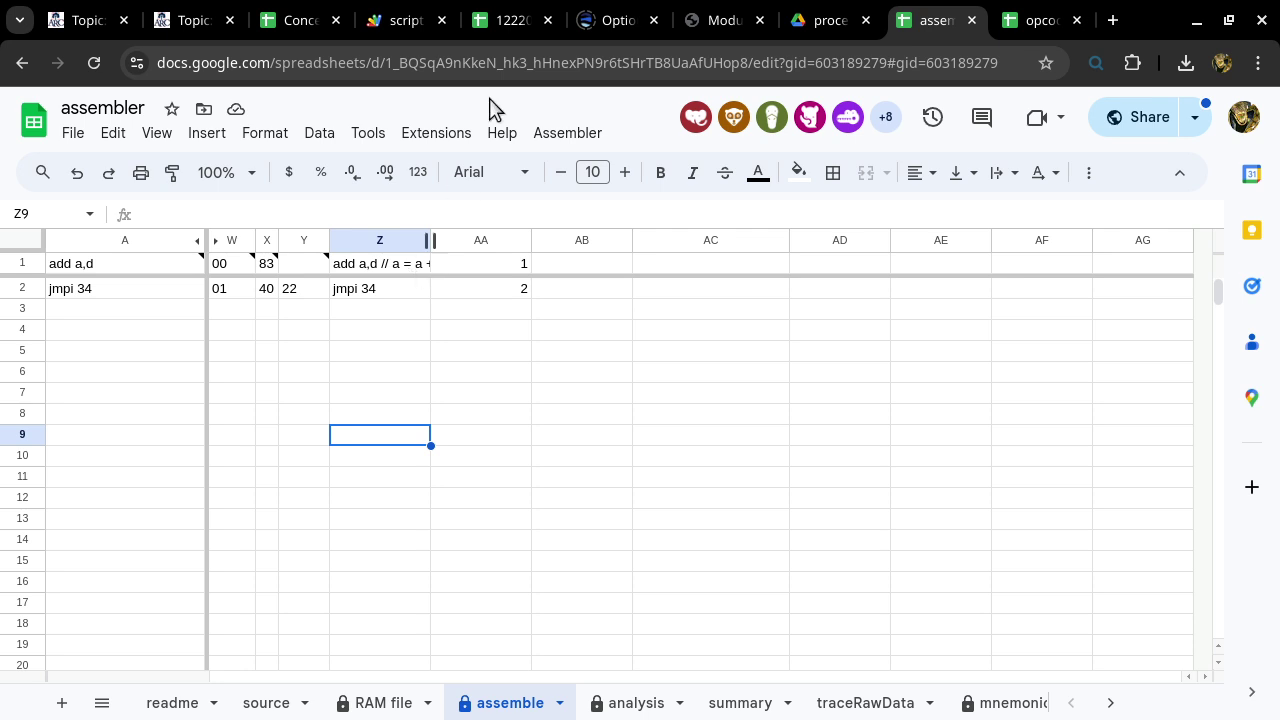
Return to the Canvas course announcements, look over the existing posts, and start a new announcement
left_click(94, 18)
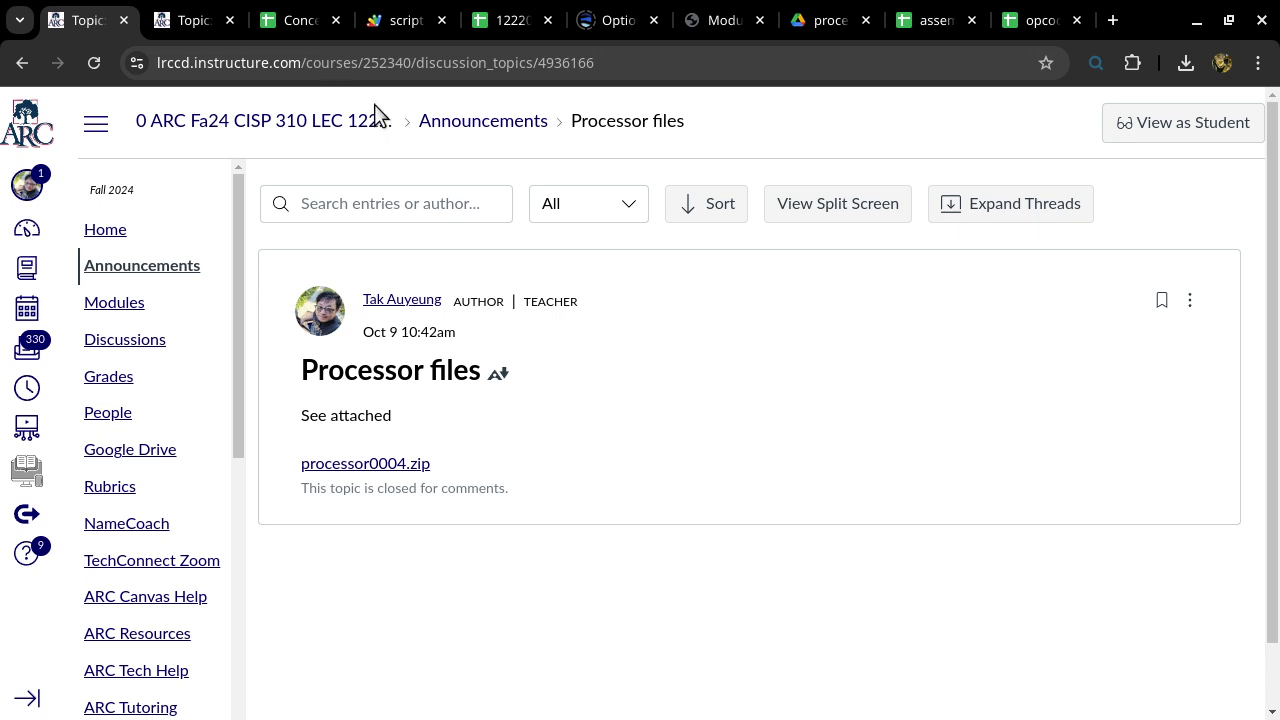
left_click(483, 121)
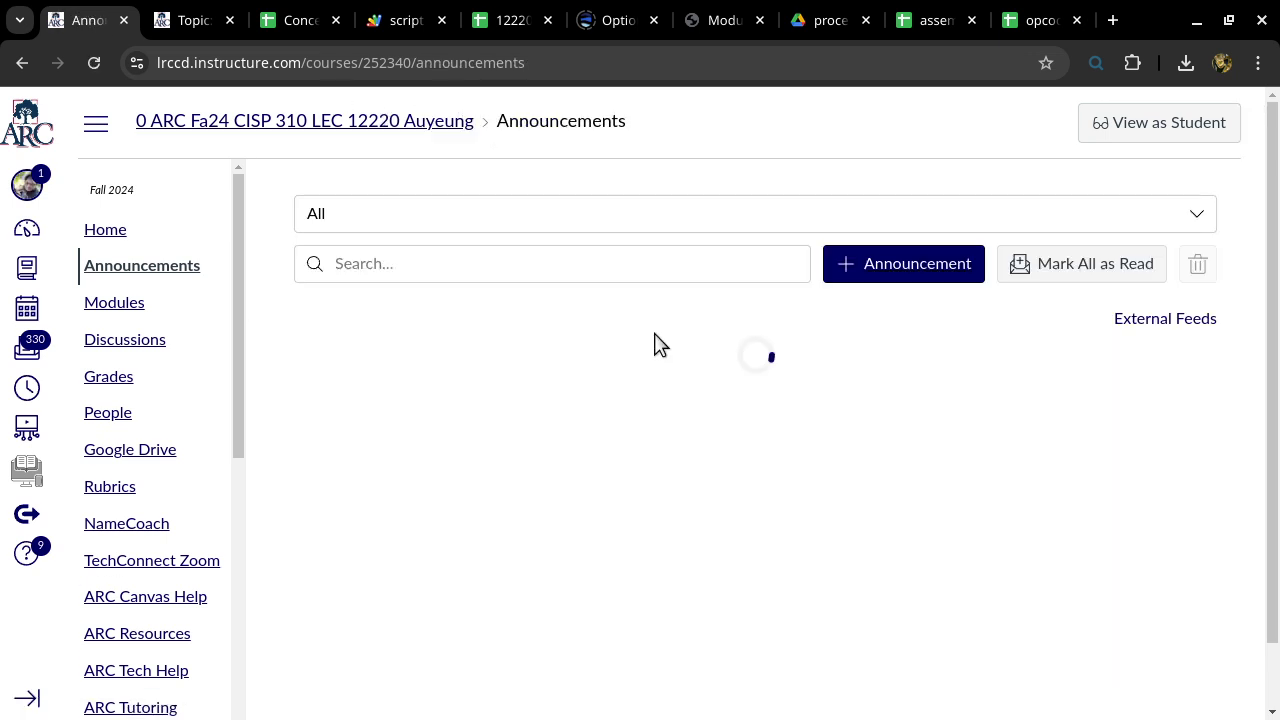
scroll(645, 465, "down", 3)
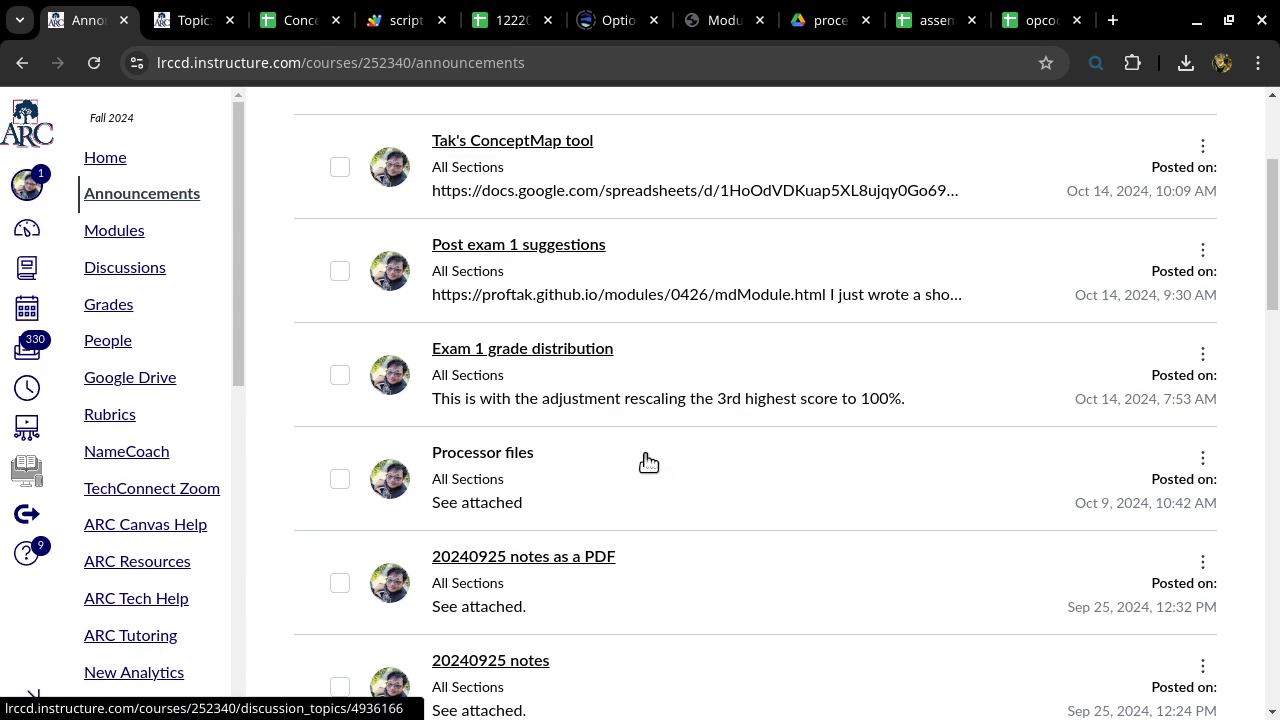
scroll(648, 461, "up", 3)
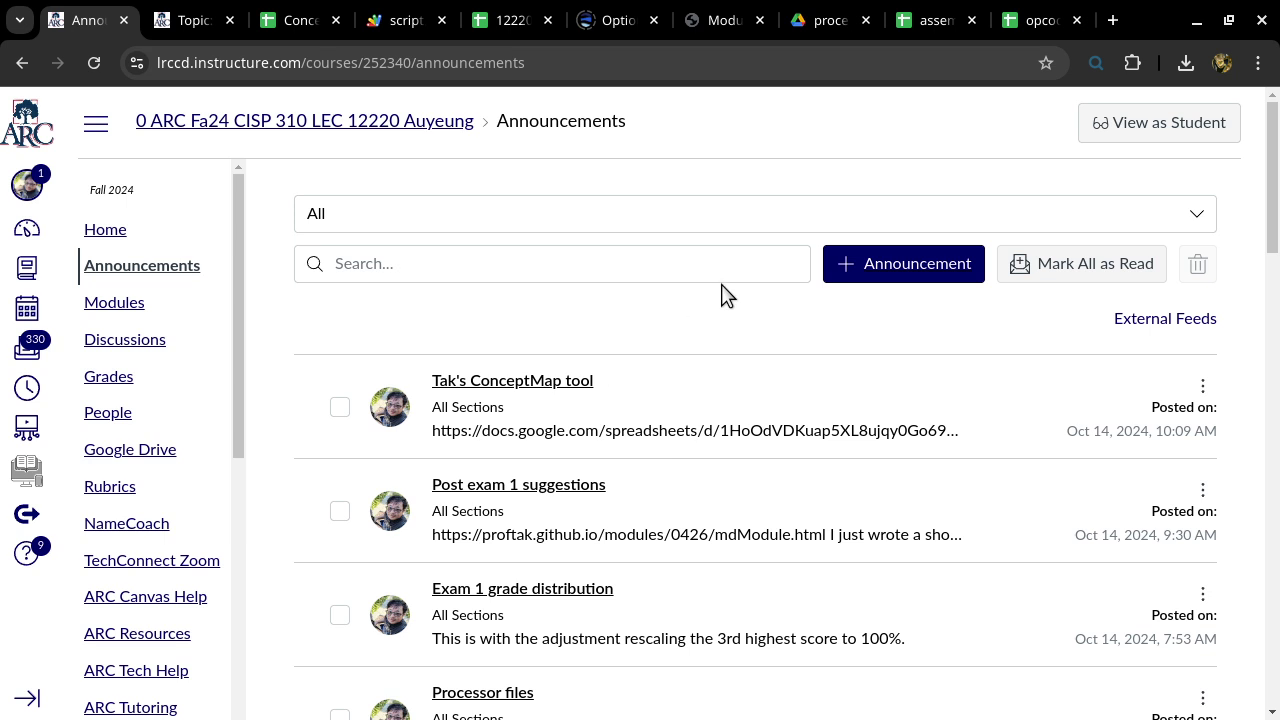
left_click(891, 268)
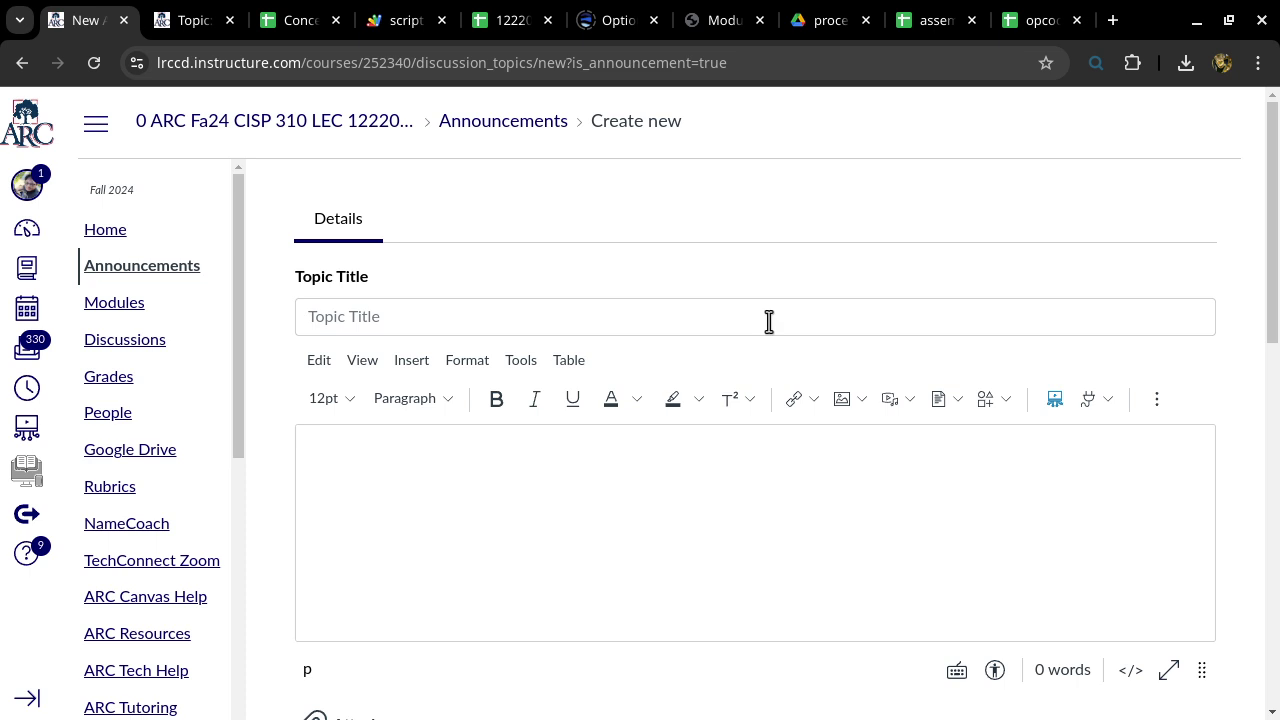
Title the announcement "PDF of the processor" and enter "See attached." as its body
left_click(661, 330)
type("PDF ")
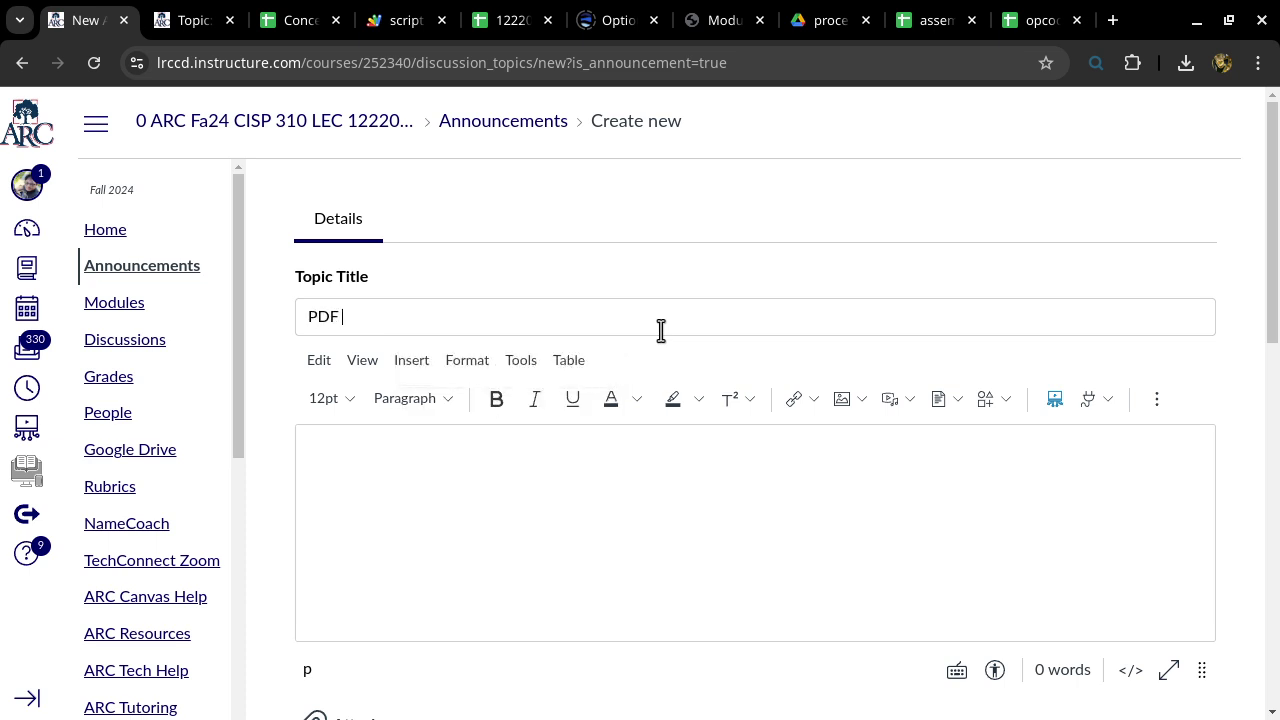
type("of the processor")
left_click(642, 432)
type("See ")
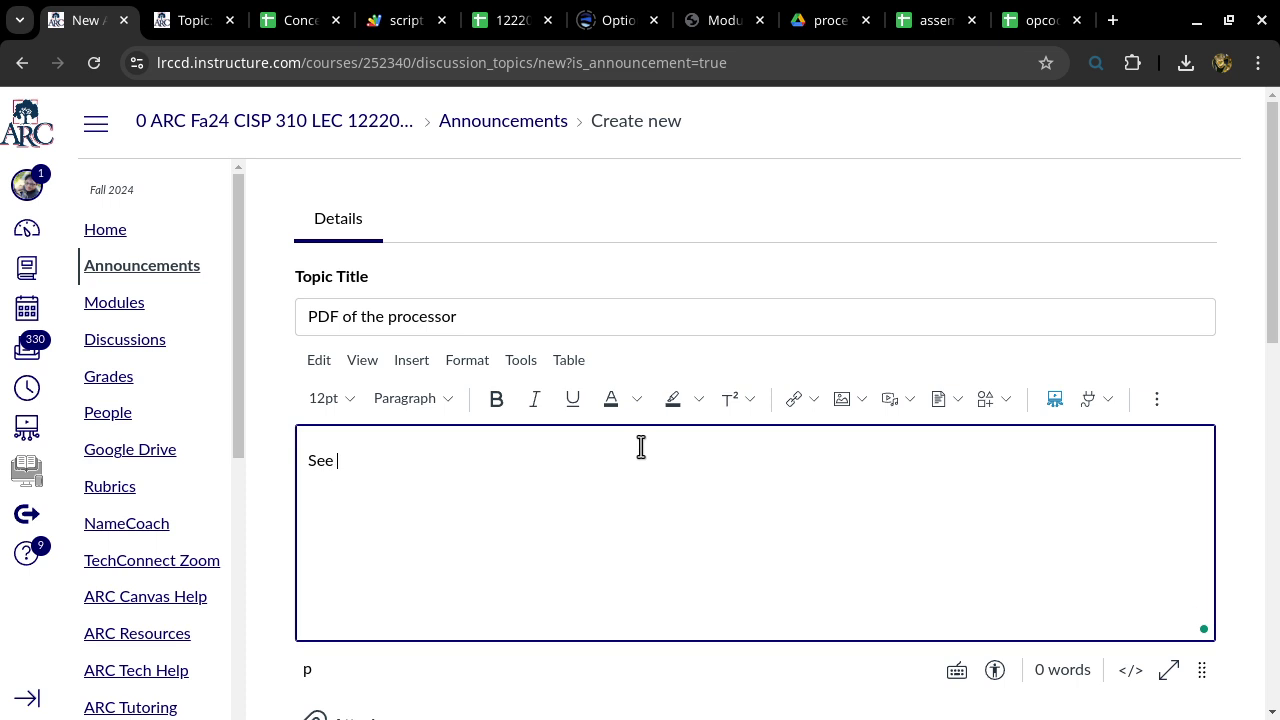
type("attached.")
Attach circuits.pdf from the ~/Documents/cisp310/processor/ folder to the announcement
scroll(640, 446, "down", 3)
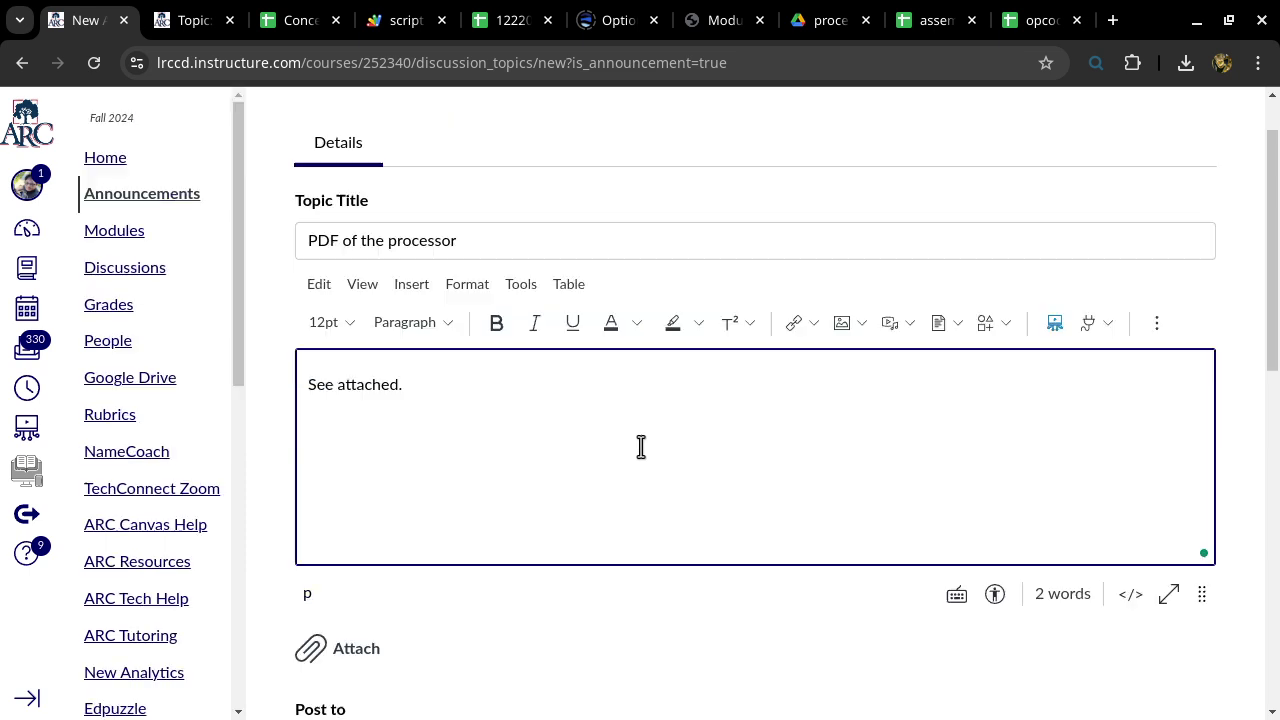
left_click(398, 466)
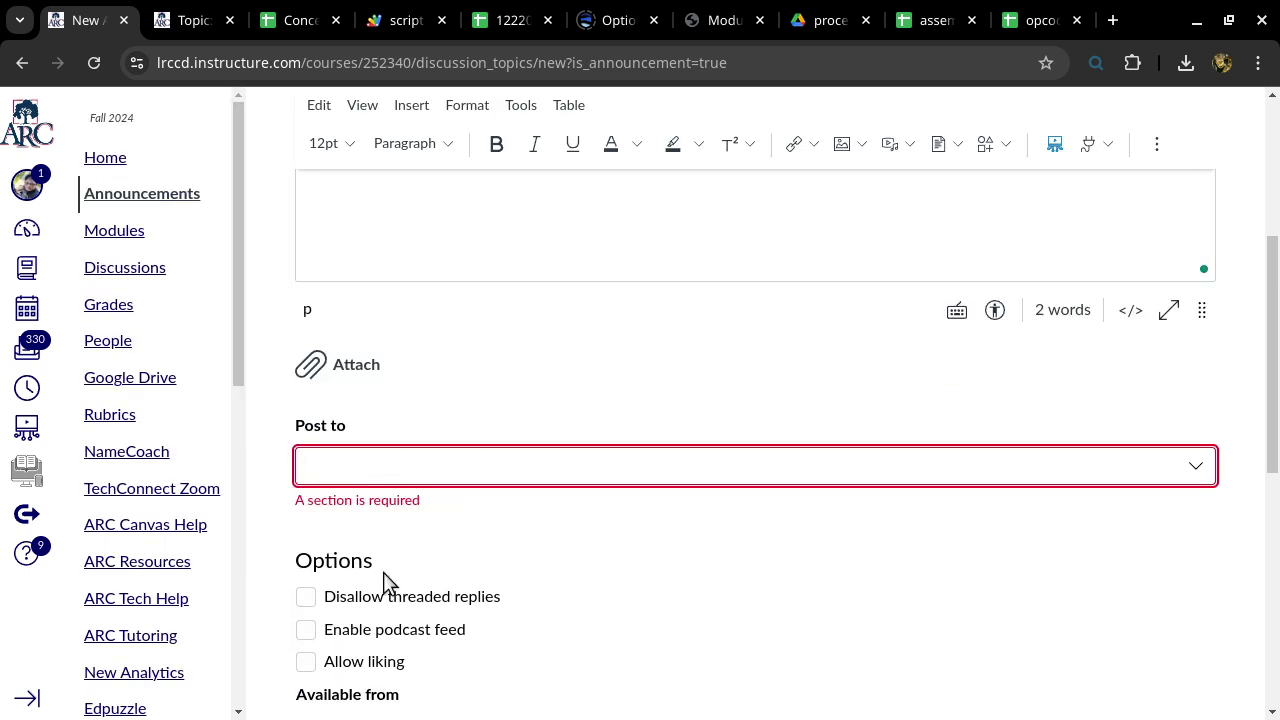
left_click(345, 366)
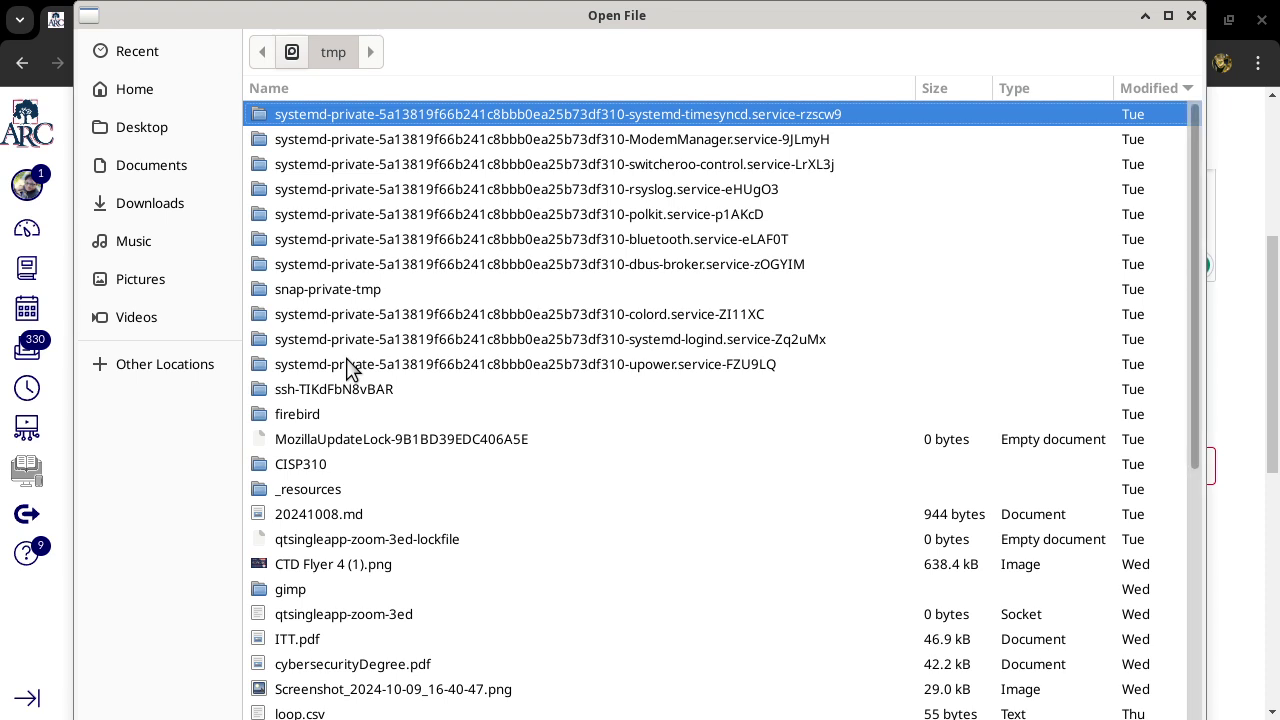
type("~/Document")
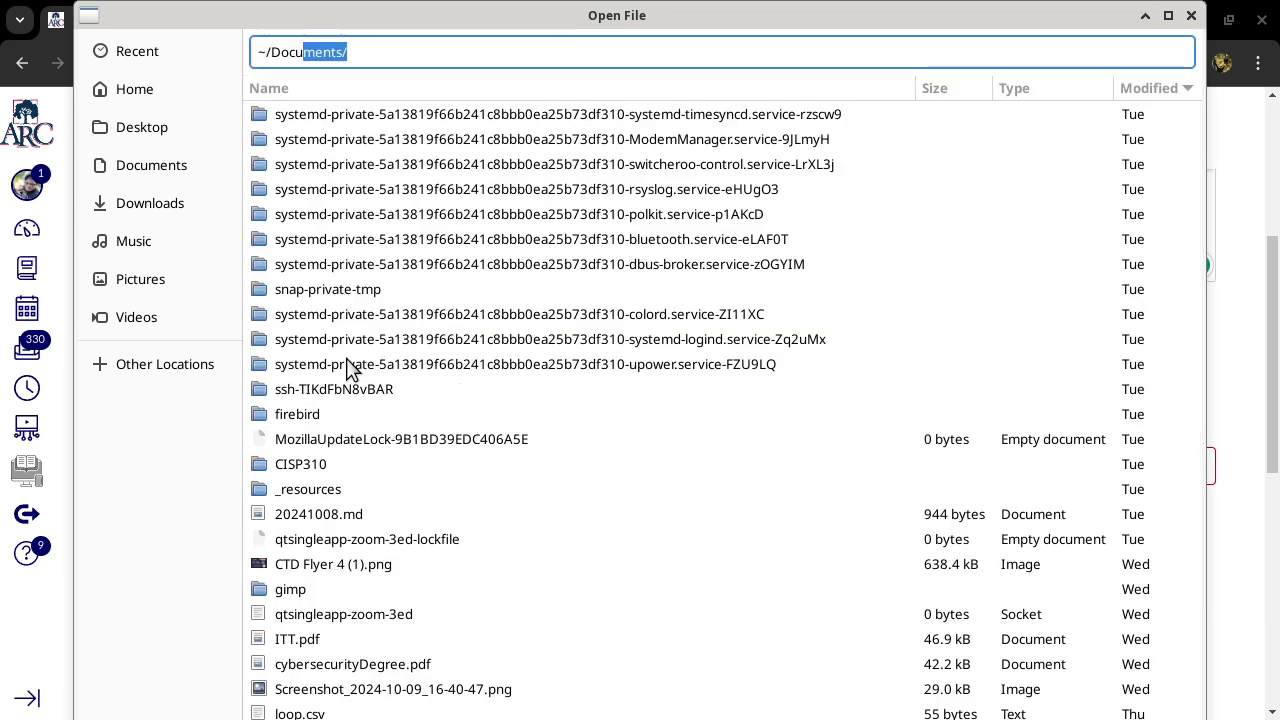
type("s/cisp310/")
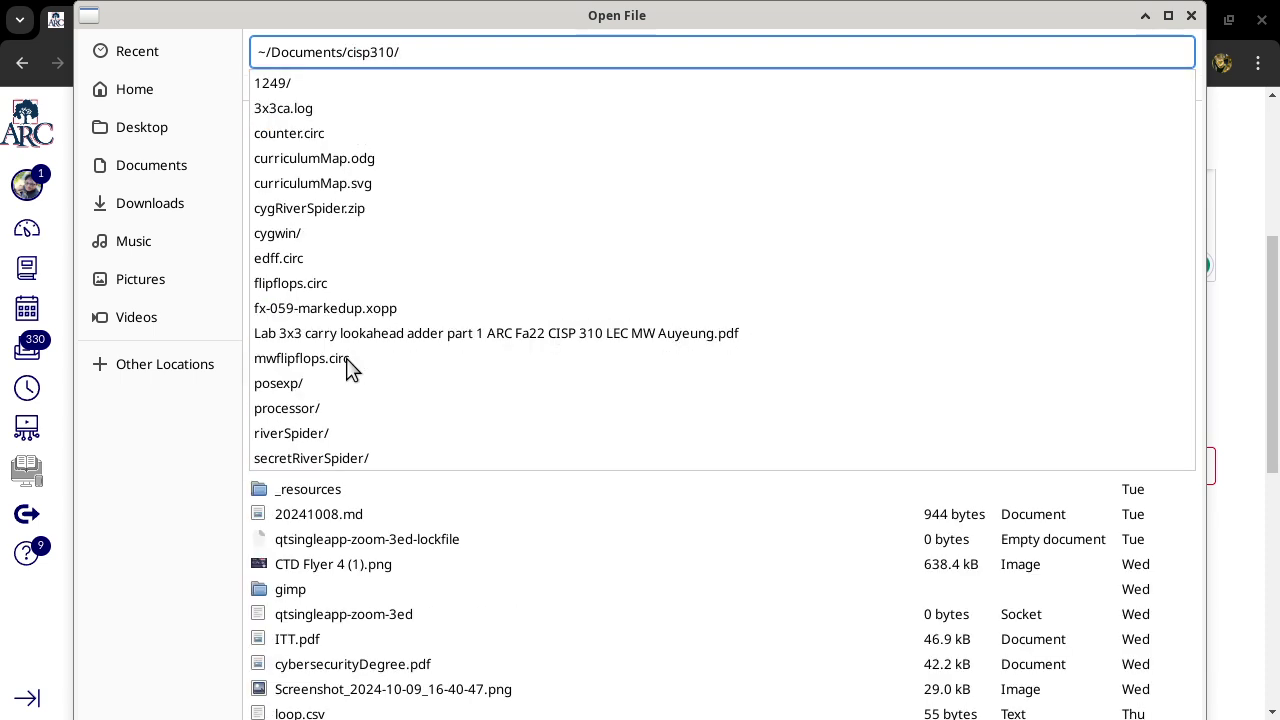
type("processo")
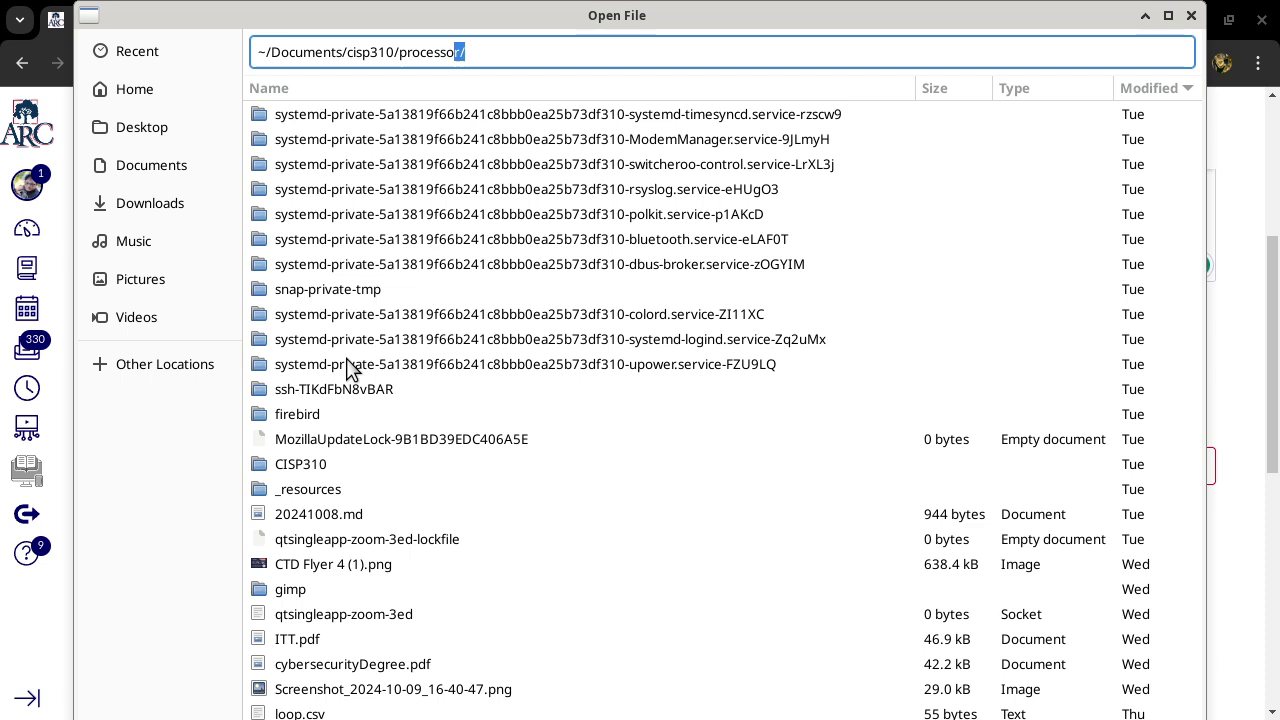
type("r/")
key("Return")
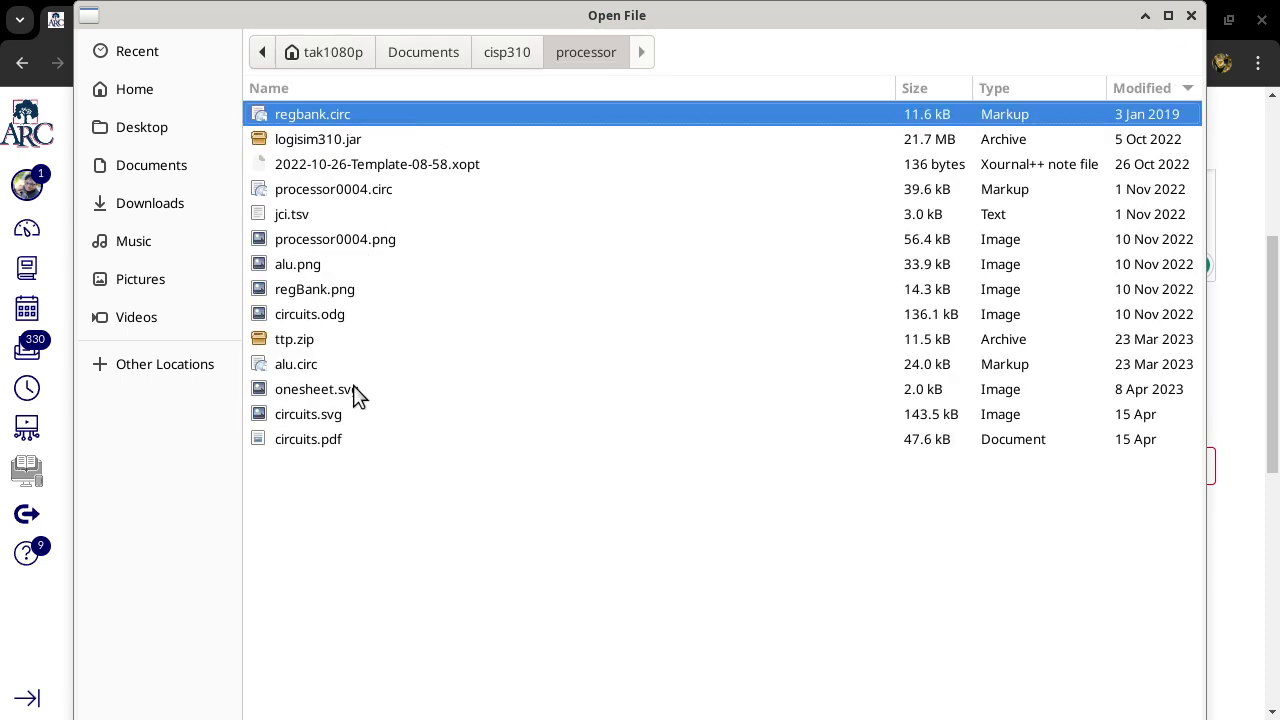
double_click(309, 438)
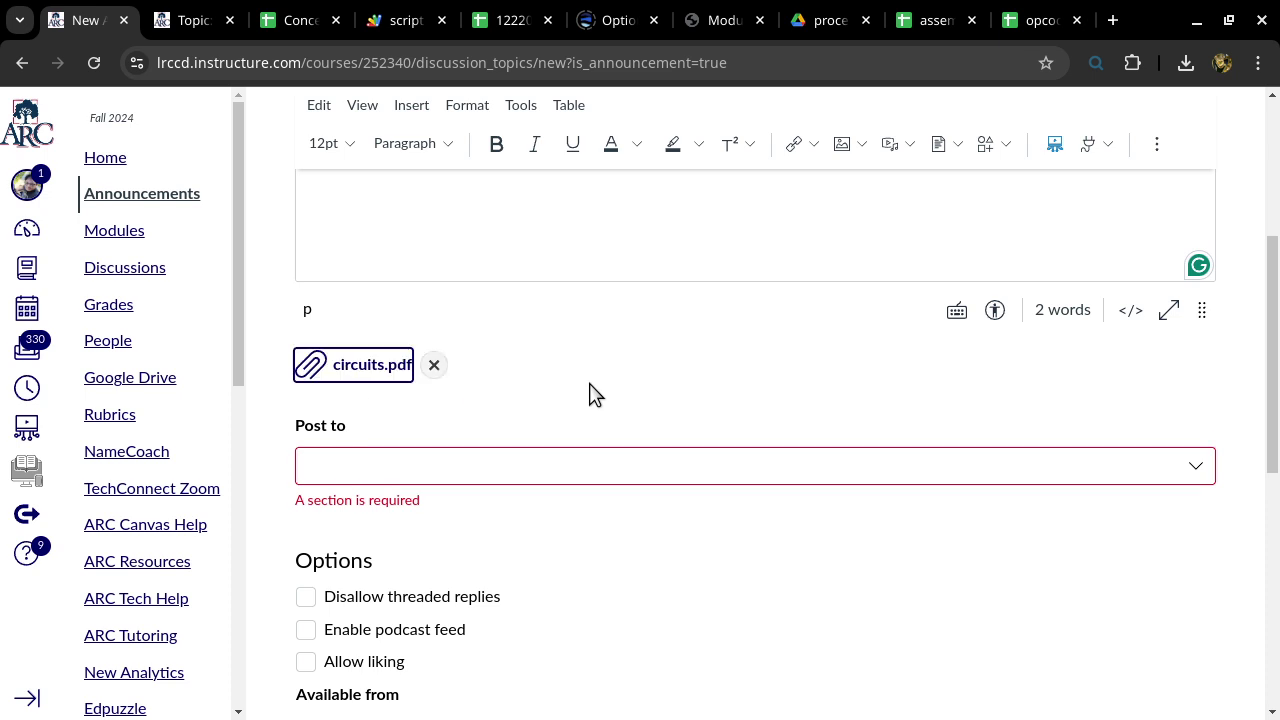
Set the announcement to post to All Sections and publish it
scroll(623, 394, "down", 6)
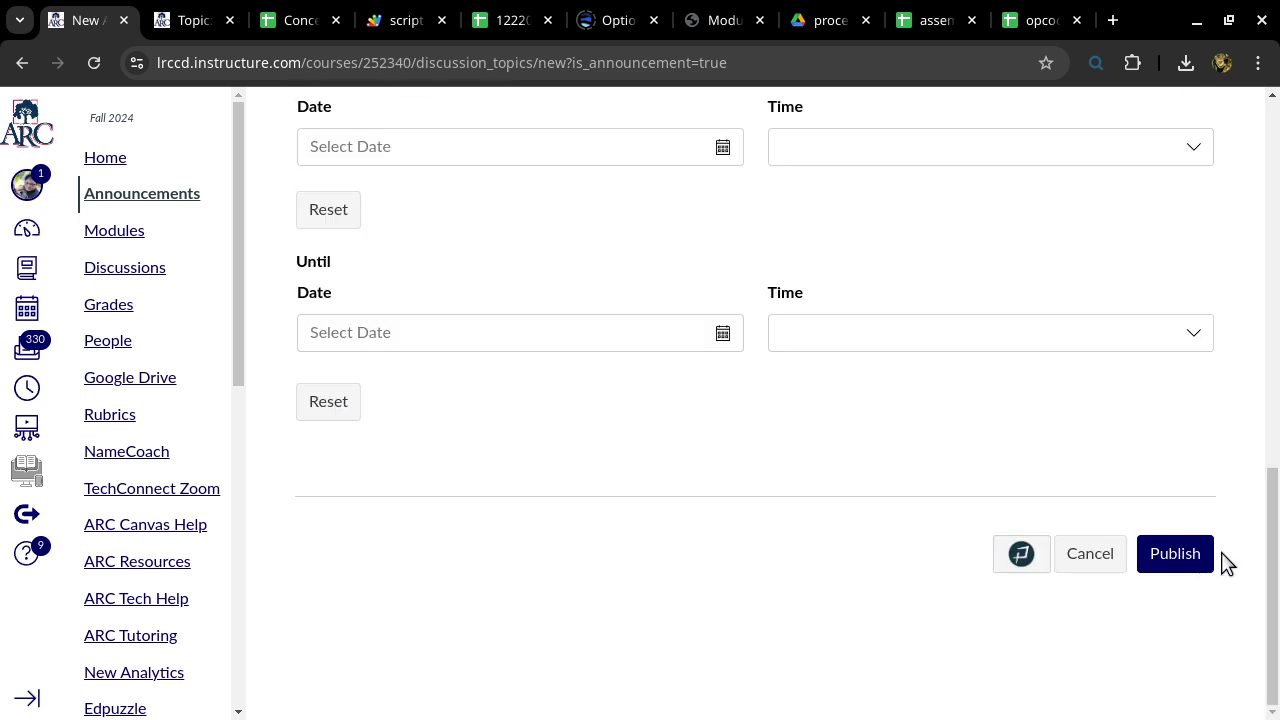
left_click(1190, 563)
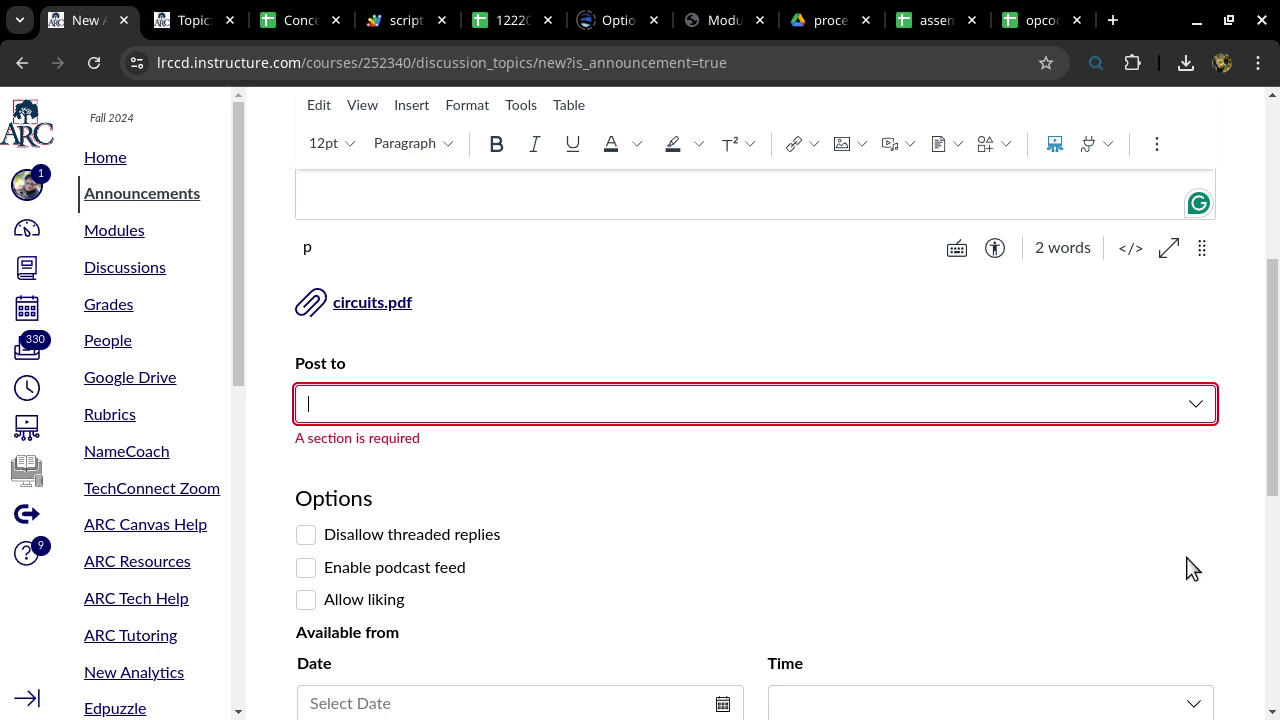
left_click(537, 406)
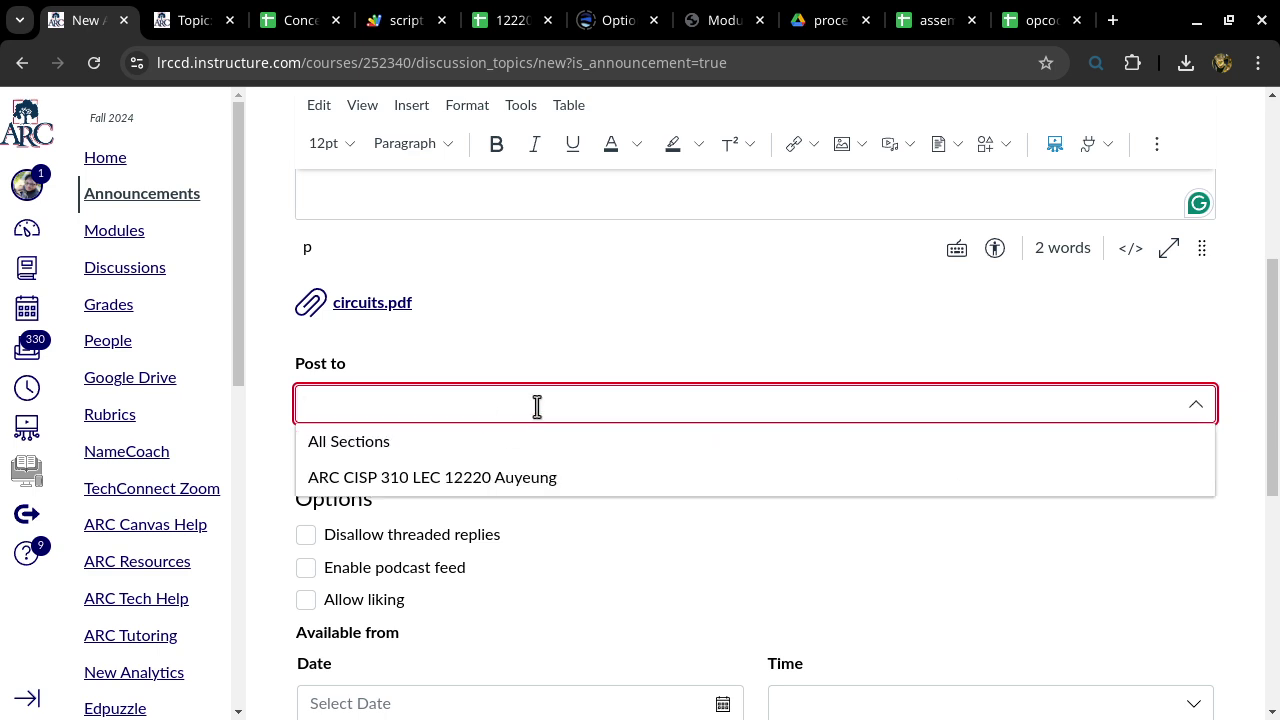
left_click(501, 448)
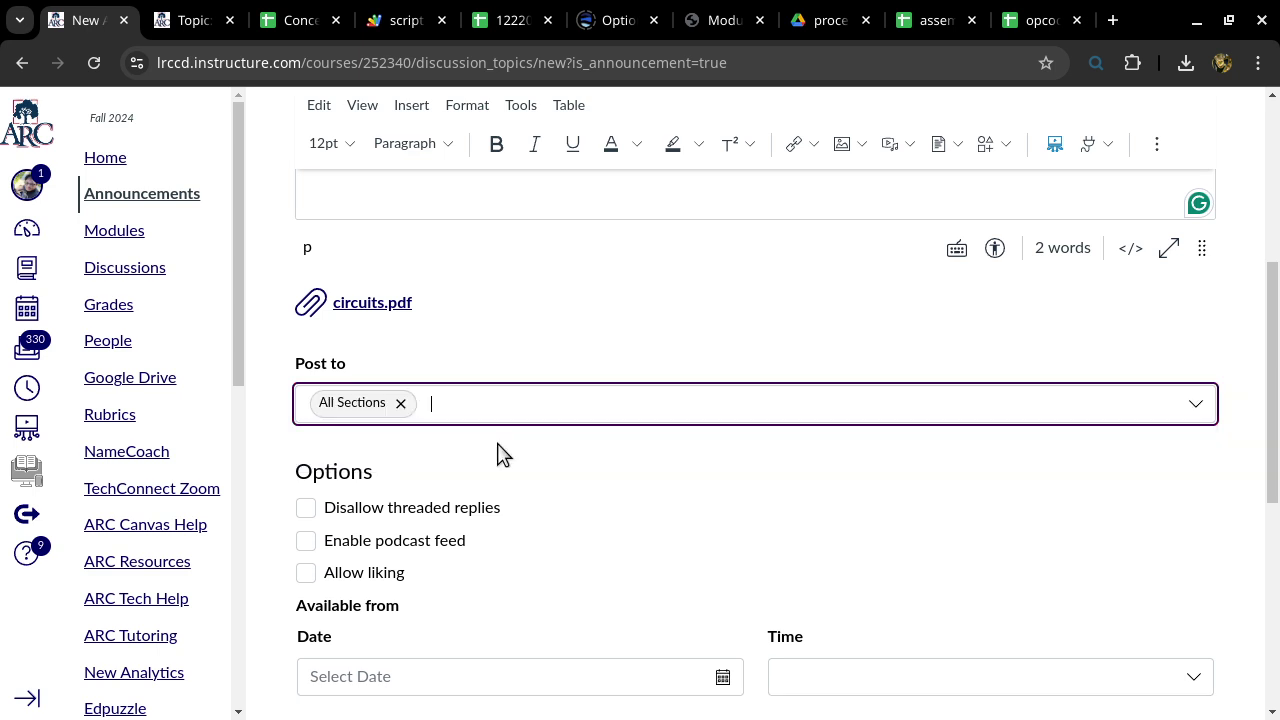
scroll(880, 494, "down", 5)
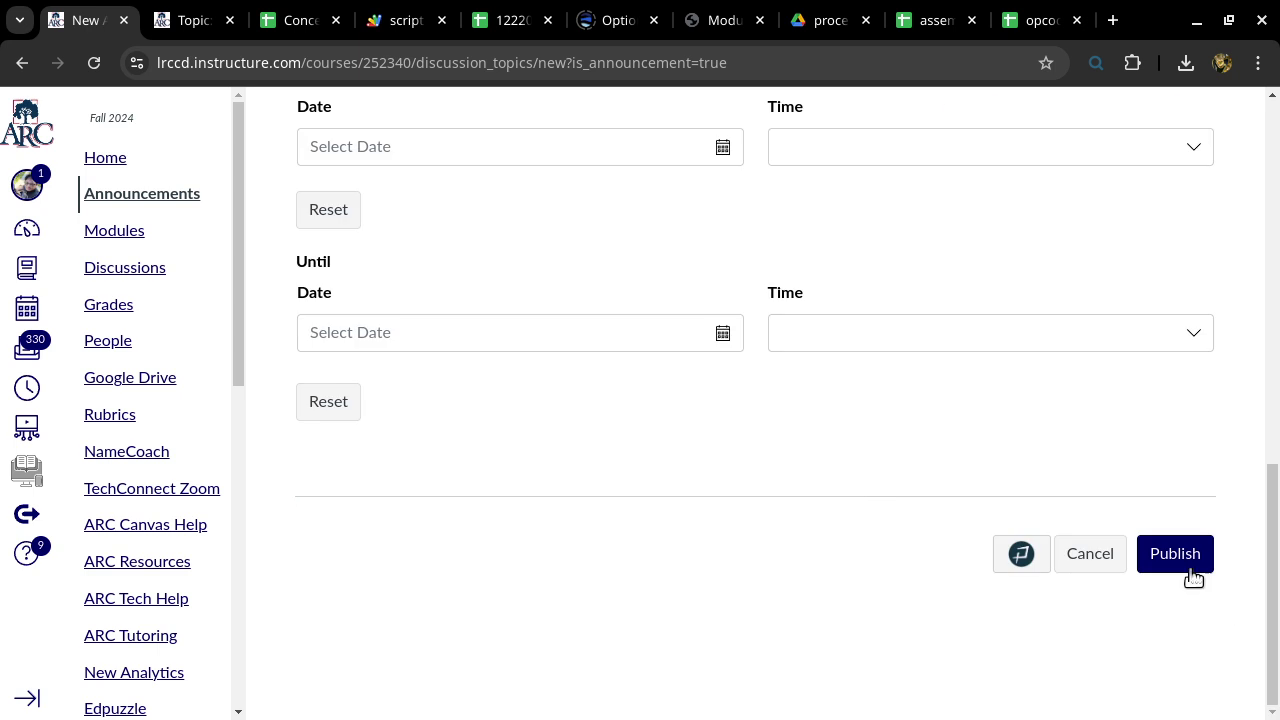
left_click(1180, 558)
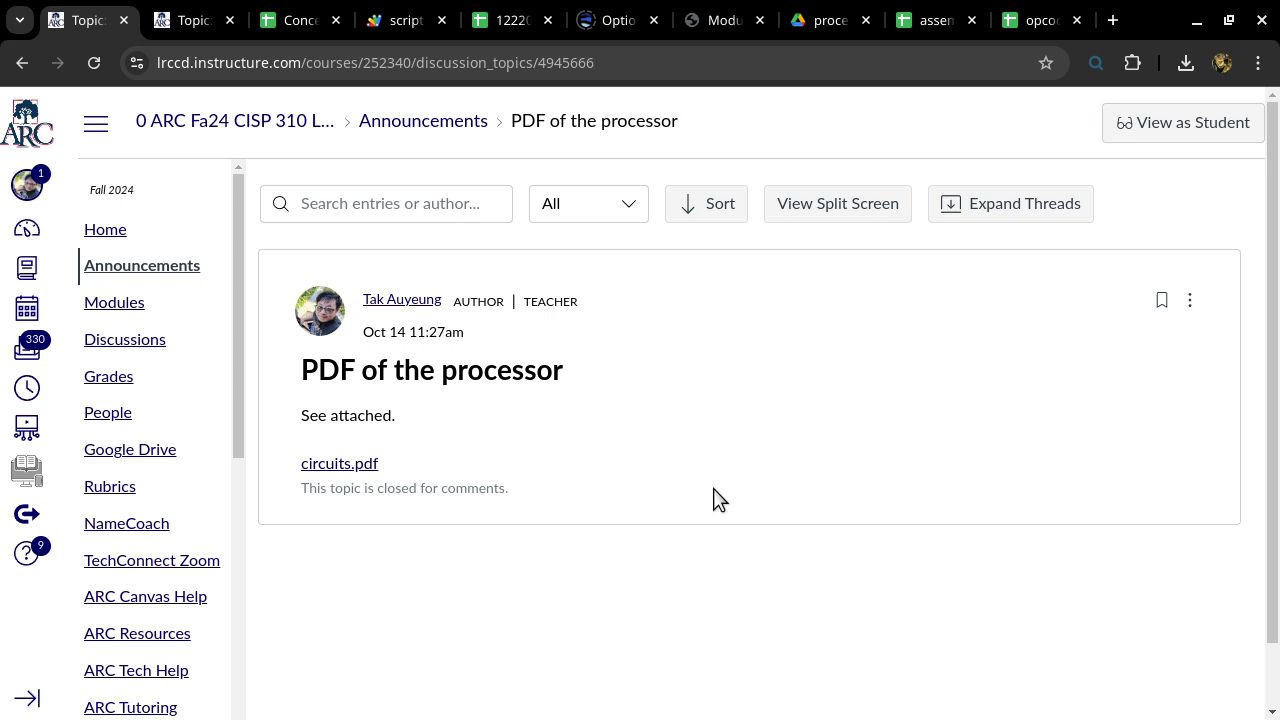
Download circuits.pdf from the published announcement to the tmp folder, open it and look over the whole page
left_click(345, 466)
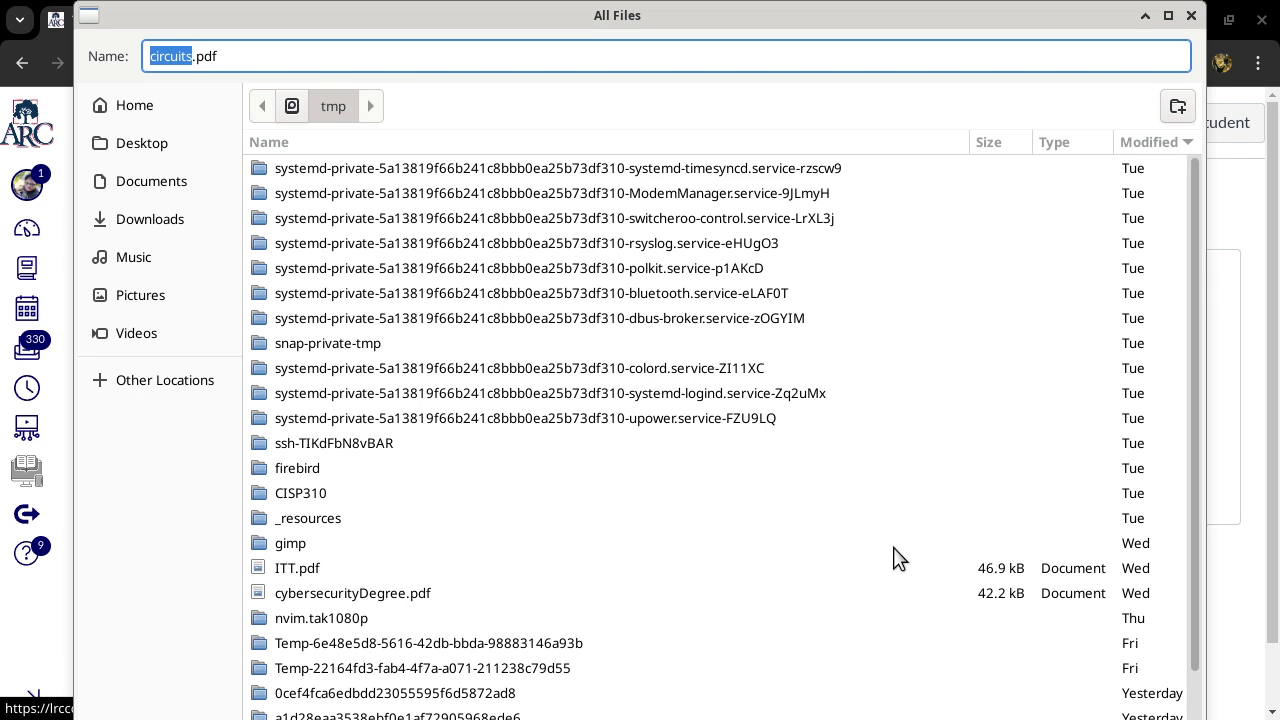
key("Return")
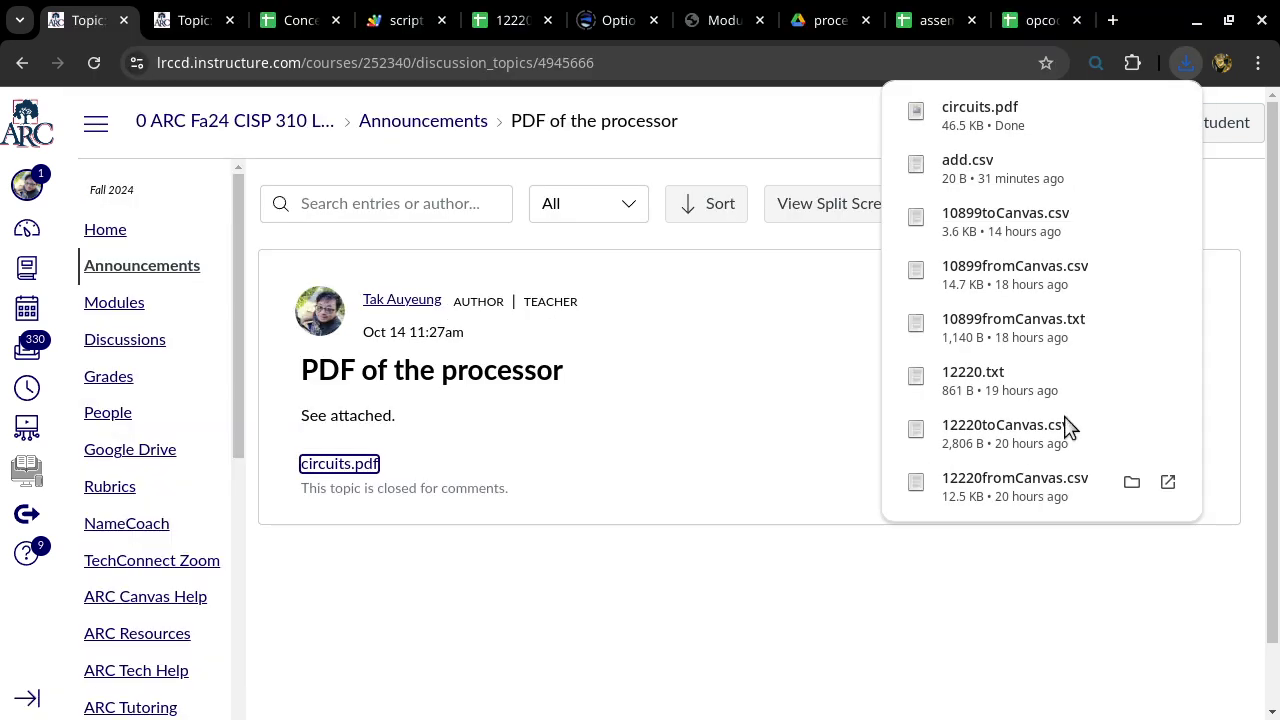
left_click(1019, 112)
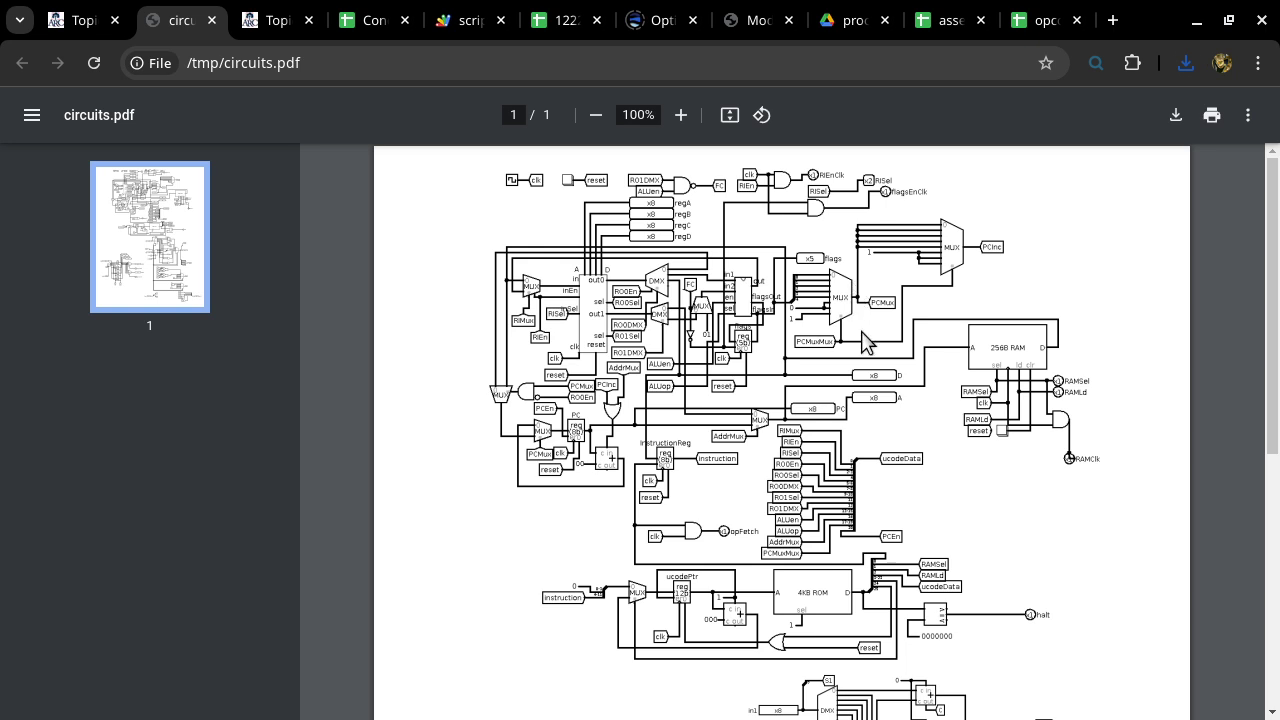
scroll(866, 343, "down", 4)
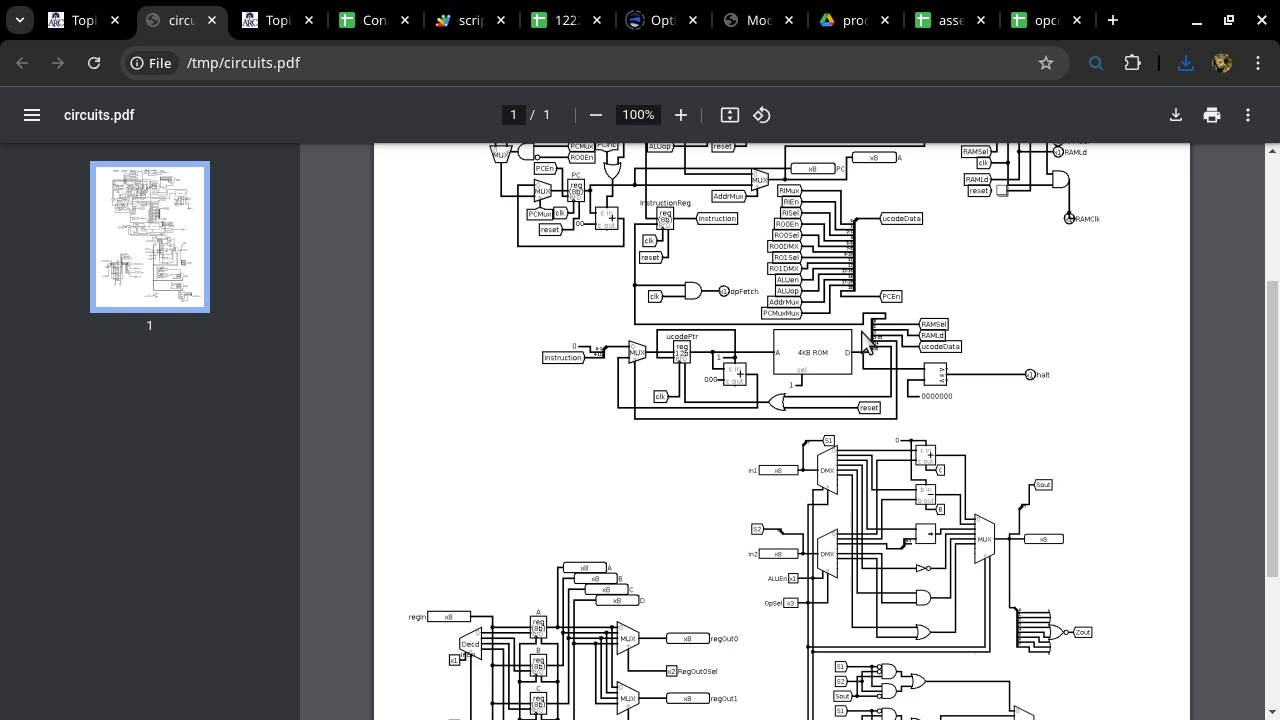
scroll(866, 343, "up", 4)
scroll(870, 355, "down", 5)
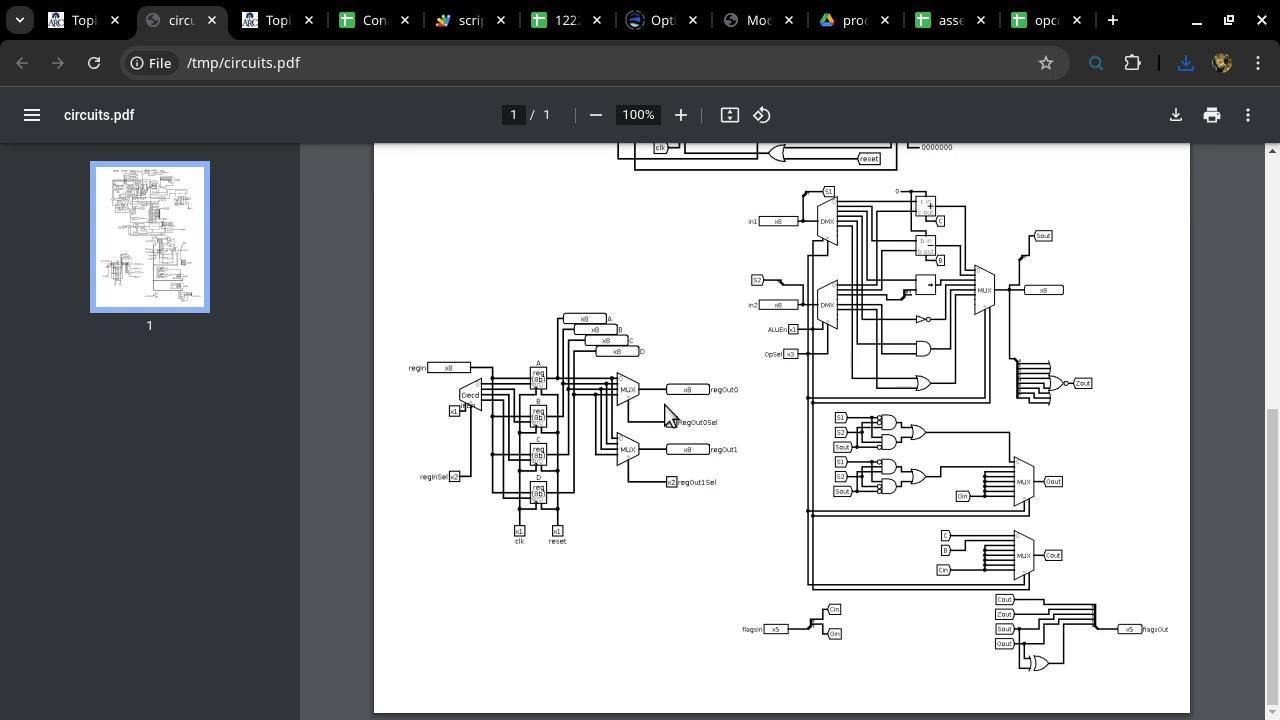
scroll(689, 414, "up", 5)
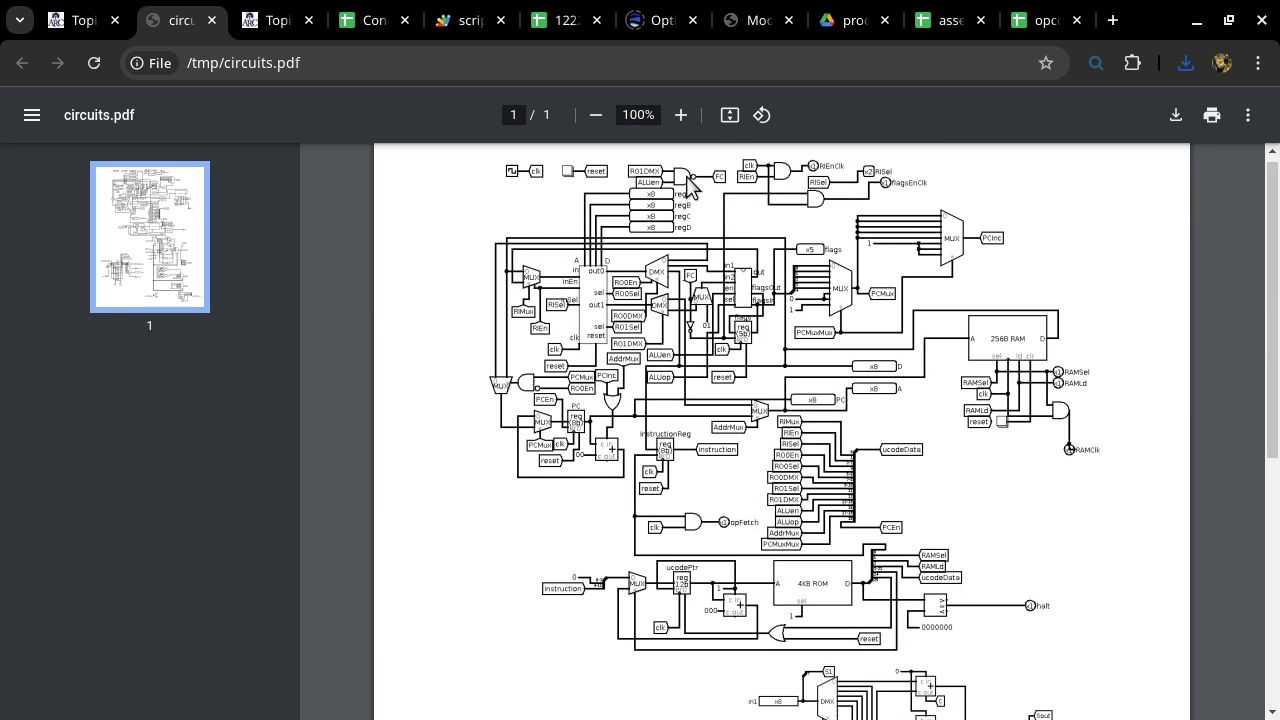
Enlarge the processor PDF to 200% and examine the ucodePtr register and 4KB ROM part of the diagram
left_click(681, 115)
left_click(681, 115)
left_click(681, 115)
left_click(681, 115)
left_click(681, 115)
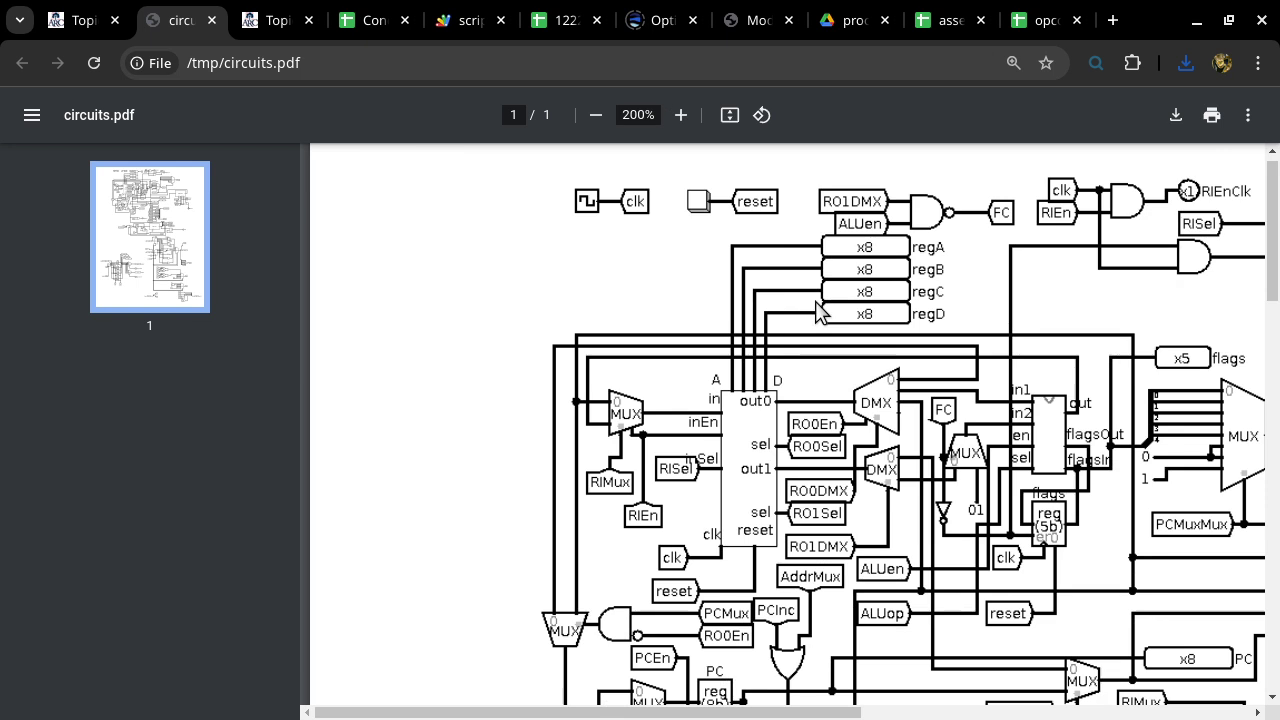
scroll(818, 310, "down", 10)
scroll(818, 310, "up", 2)
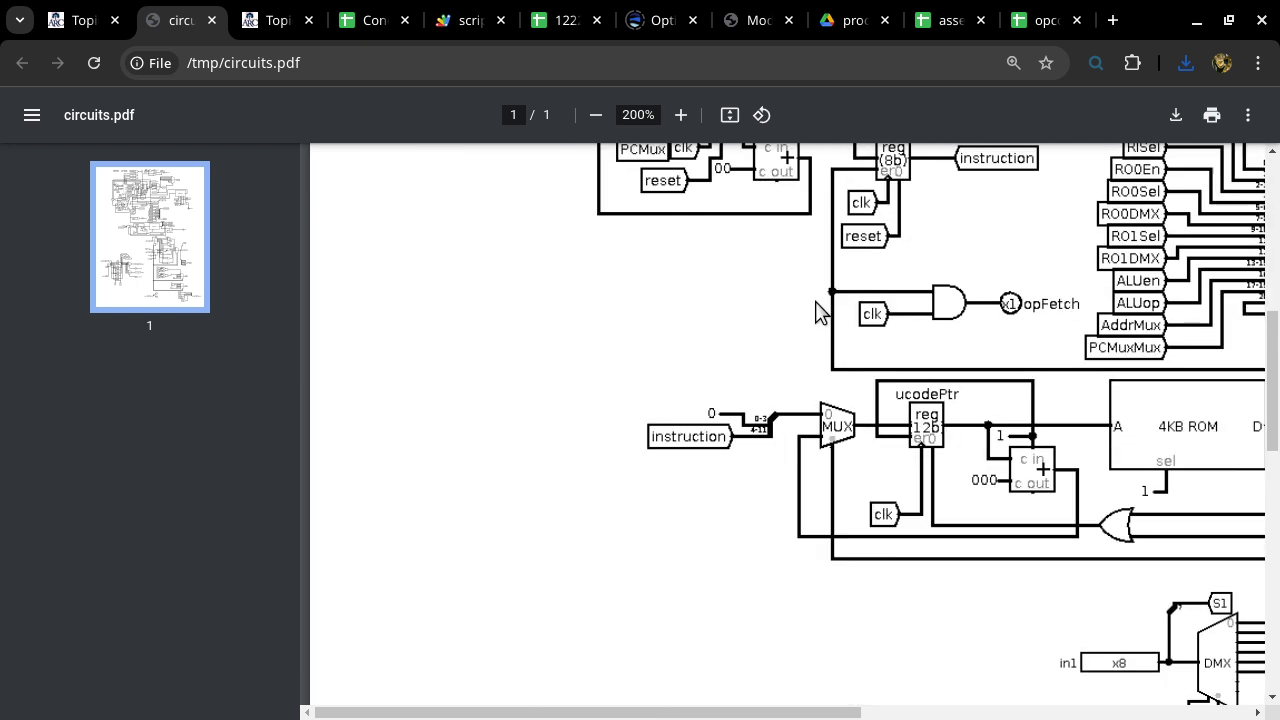
scroll(818, 310, "right", 7)
scroll(818, 310, "left", 5)
scroll(818, 310, "right", 1)
scroll(818, 310, "right", 1)
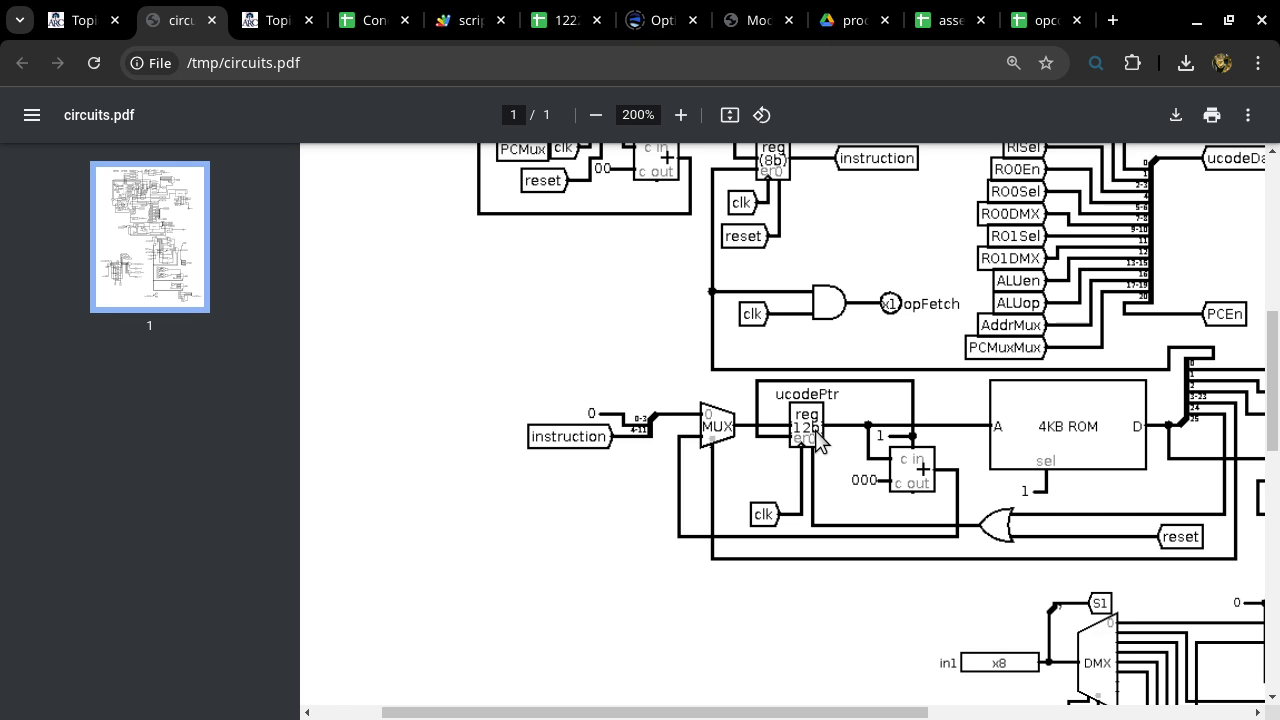
Examine the register bank, ALU, program counter and 256B RAM in the upper part of the processor diagram
scroll(878, 430, "up", 3)
scroll(879, 418, "up", 6)
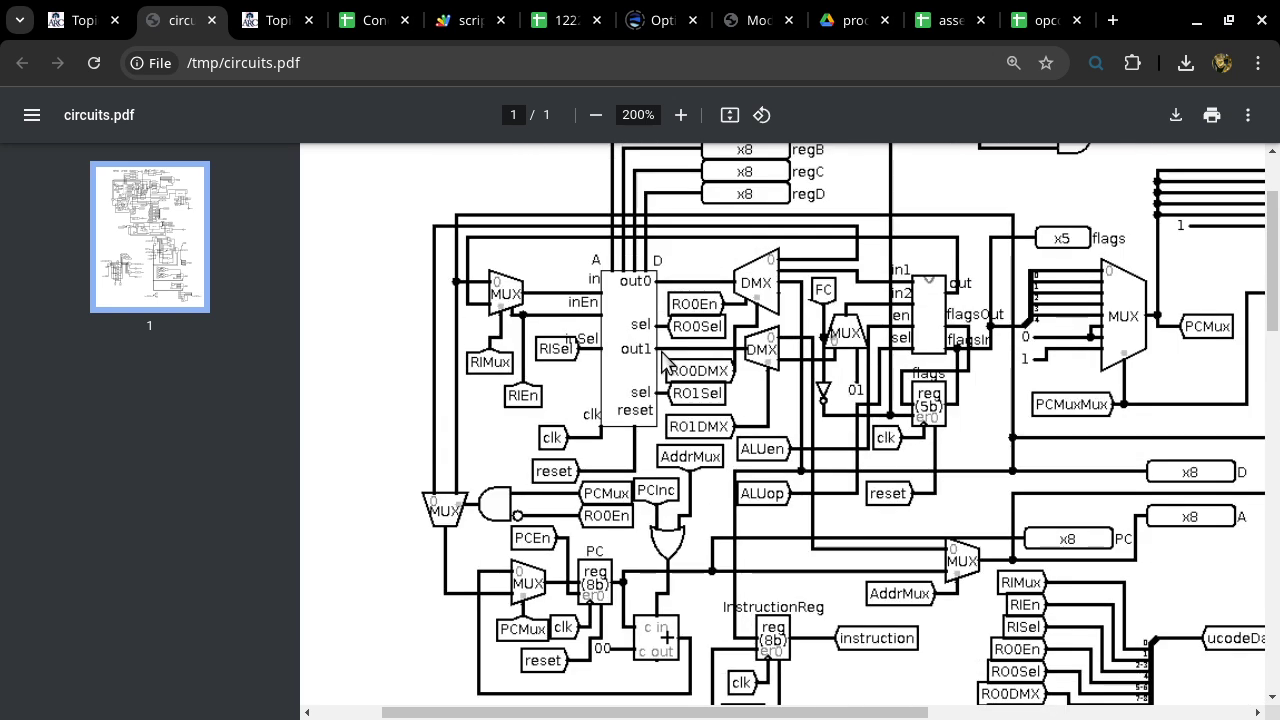
scroll(635, 355, "right", 6)
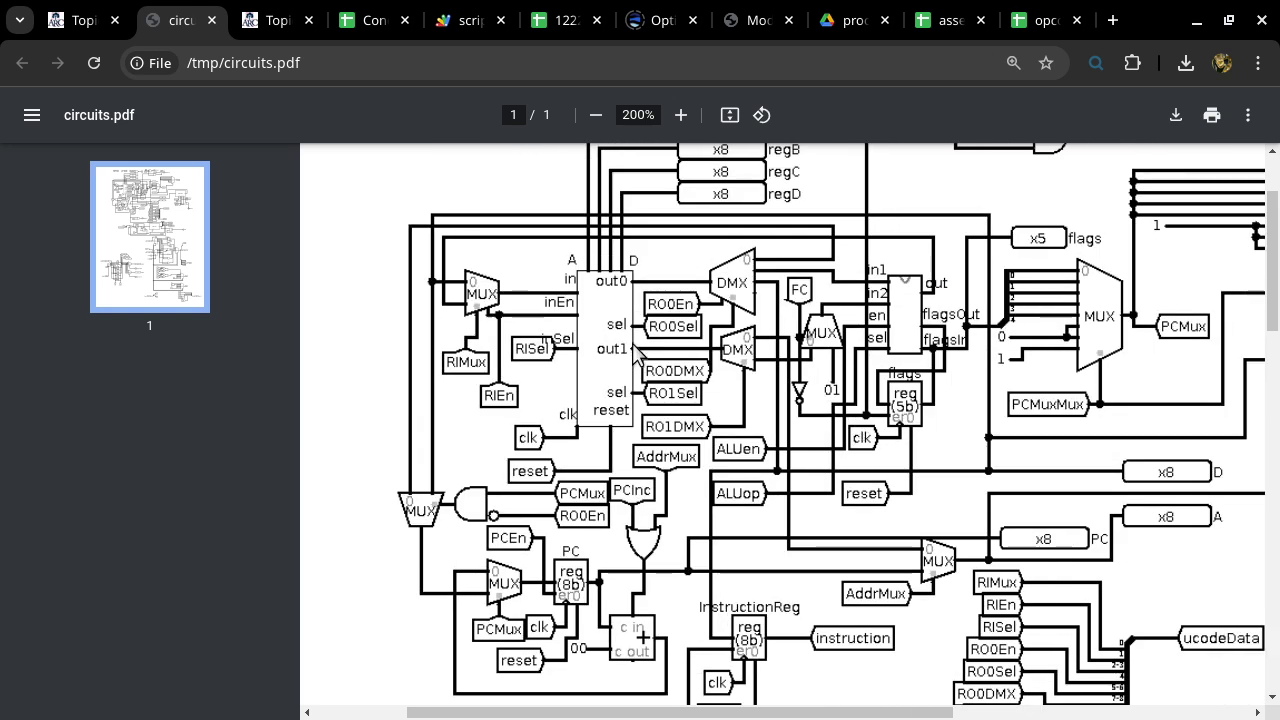
scroll(890, 418, "left", 7)
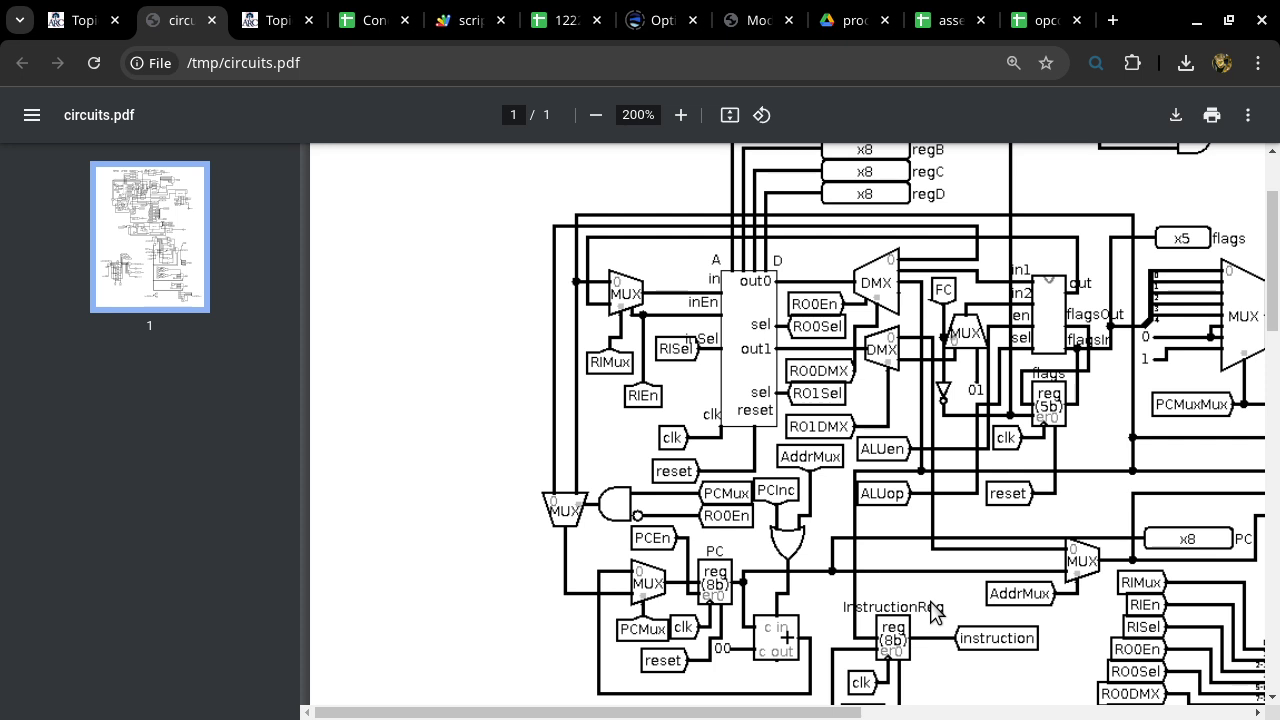
scroll(945, 605, "right", 3)
scroll(945, 605, "right", 5)
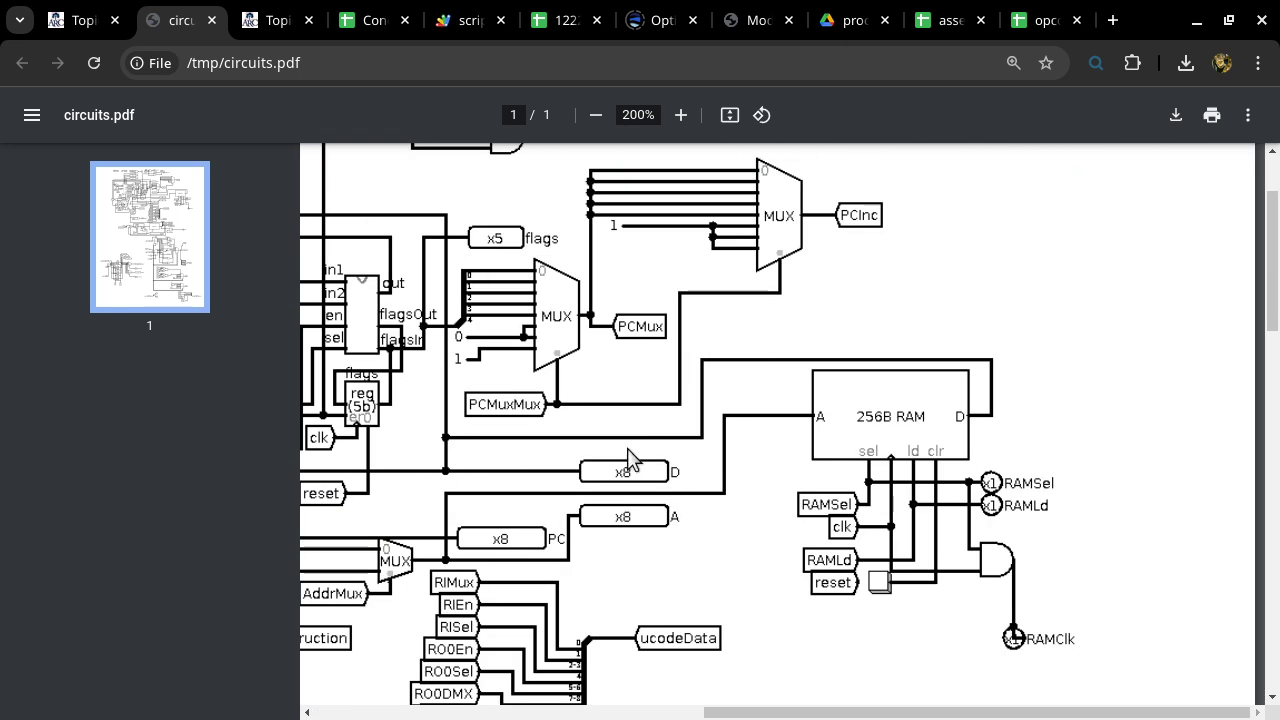
scroll(533, 415, "left", 6)
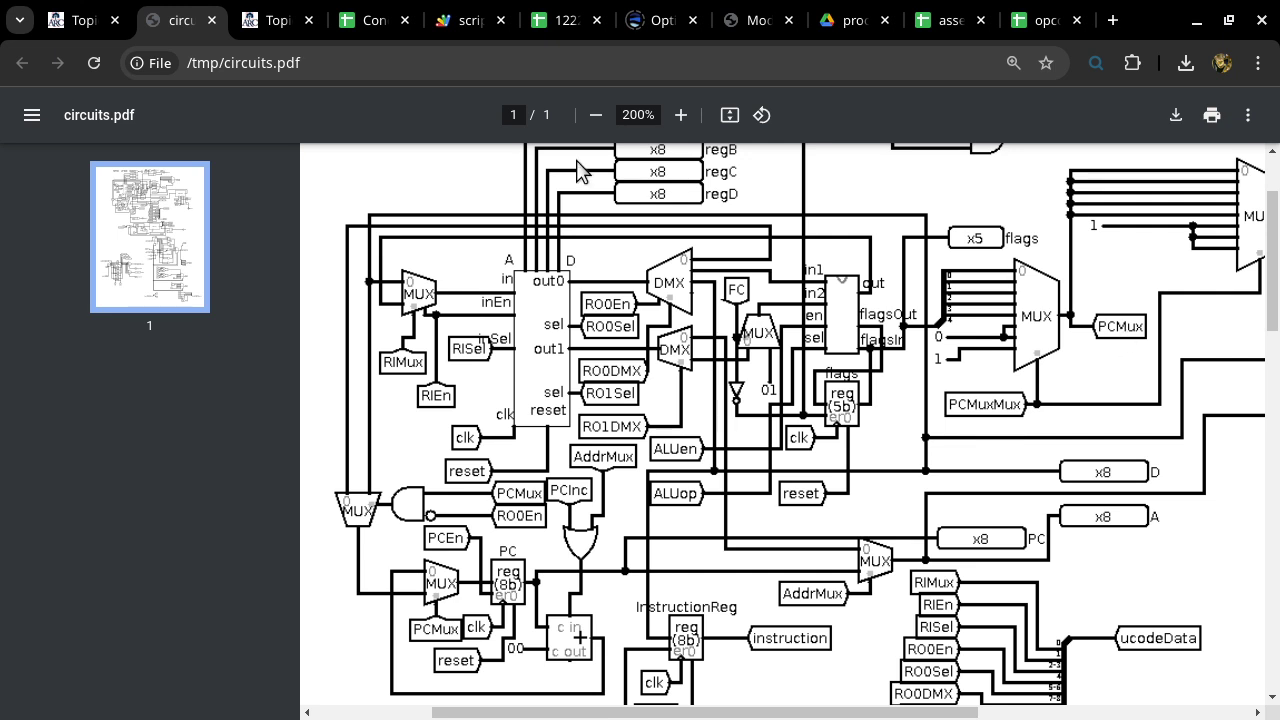
Close the PDF and open the spreadsheet linked in the course's ConceptMap tool announcement
left_click(212, 20)
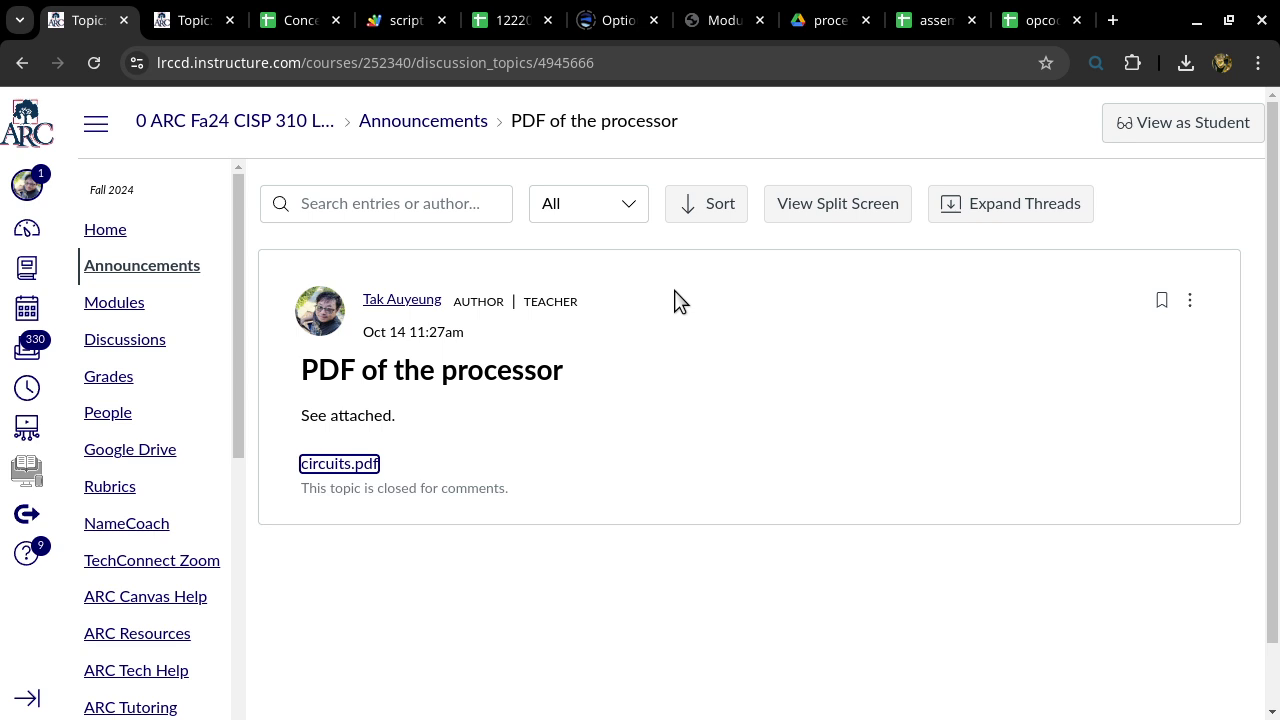
left_click(441, 135)
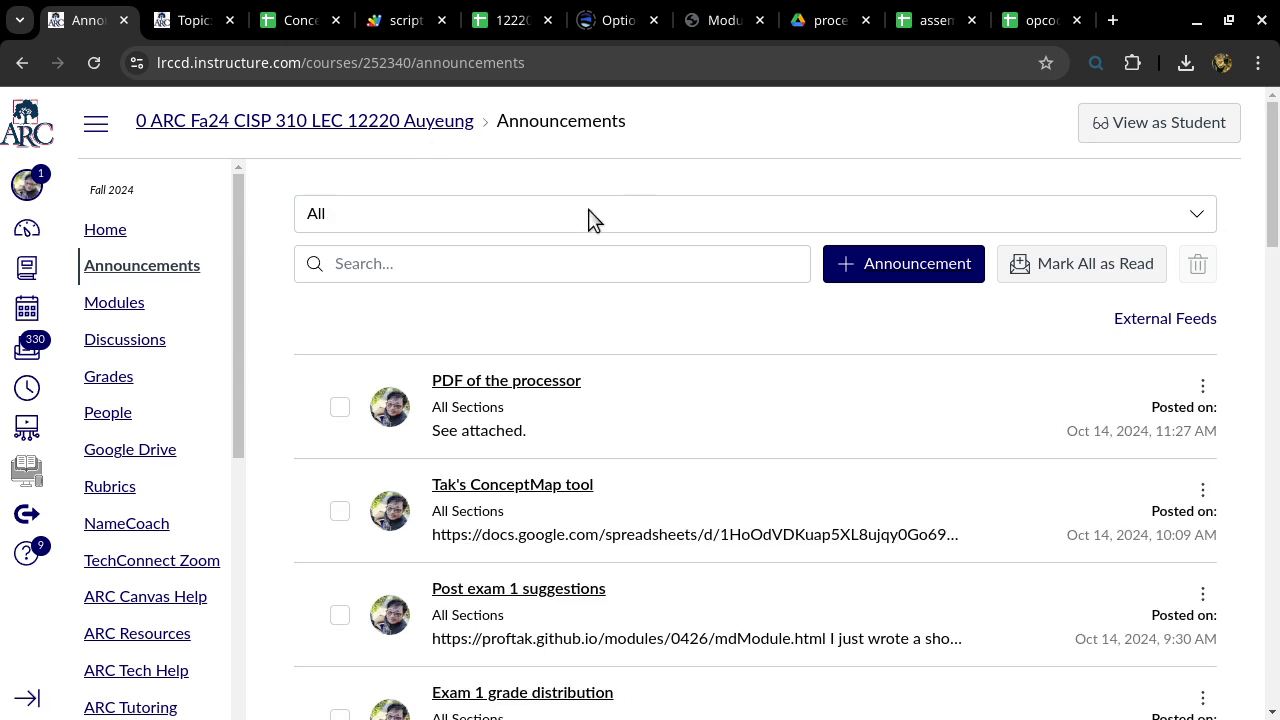
left_click(563, 488)
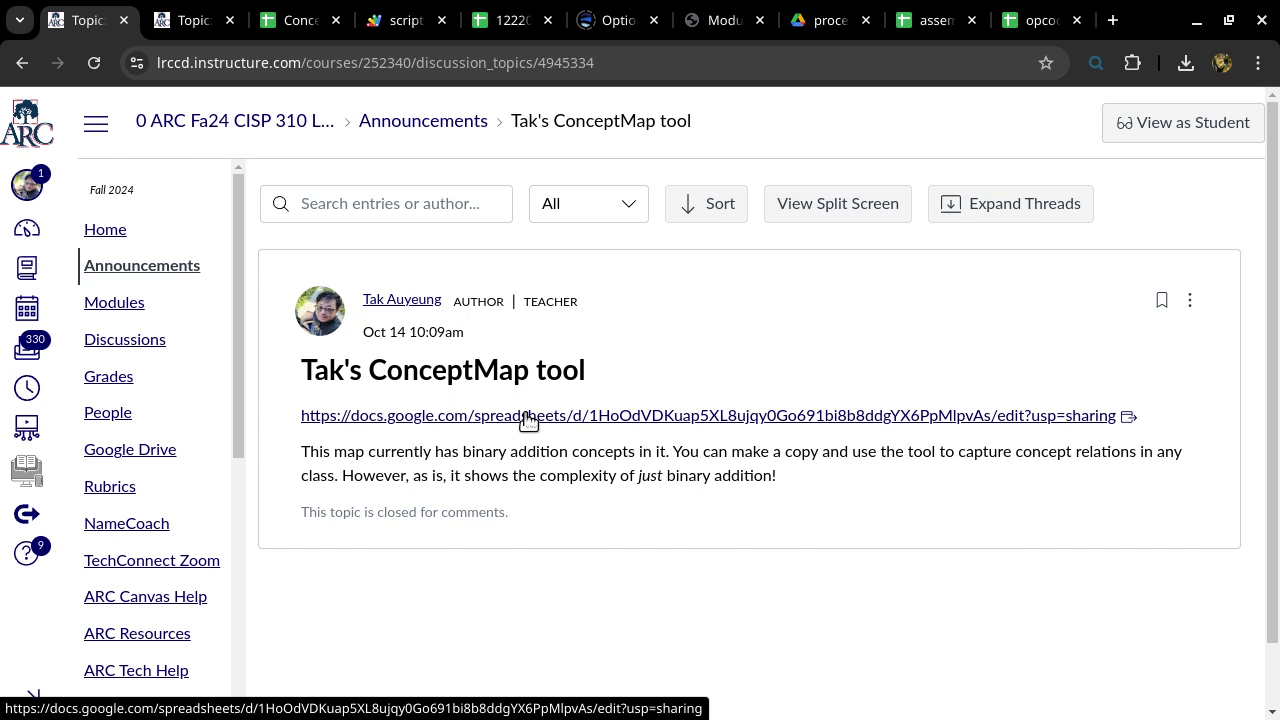
left_click(528, 416)
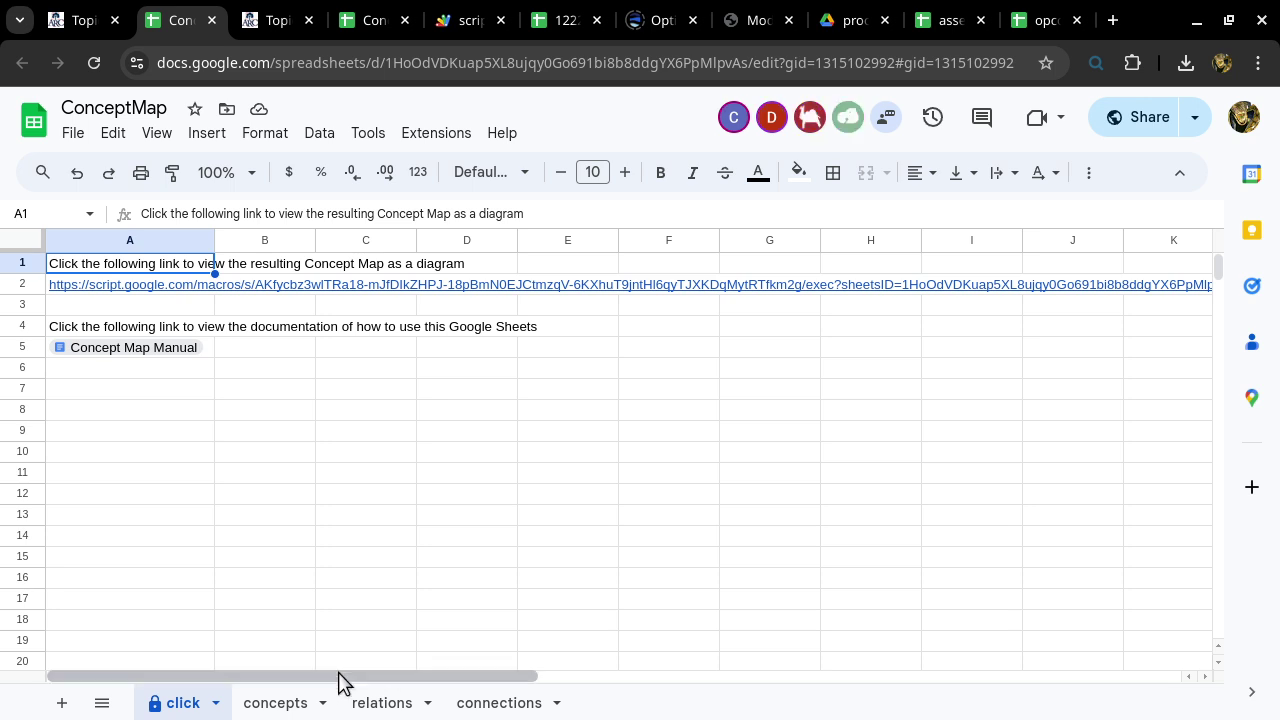
Examine the list of binary addition concepts on the ConceptMap spreadsheet's concepts sheet
left_click(275, 704)
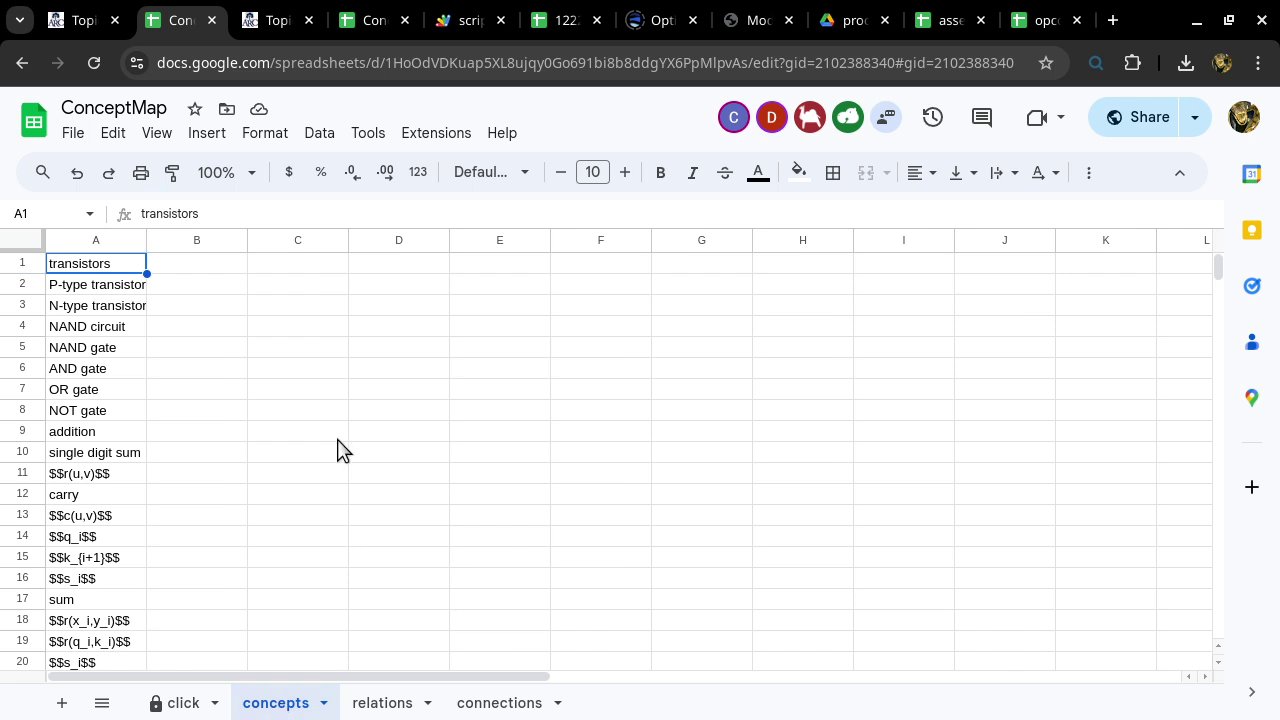
scroll(338, 450, "down", 4)
scroll(338, 450, "up", 3)
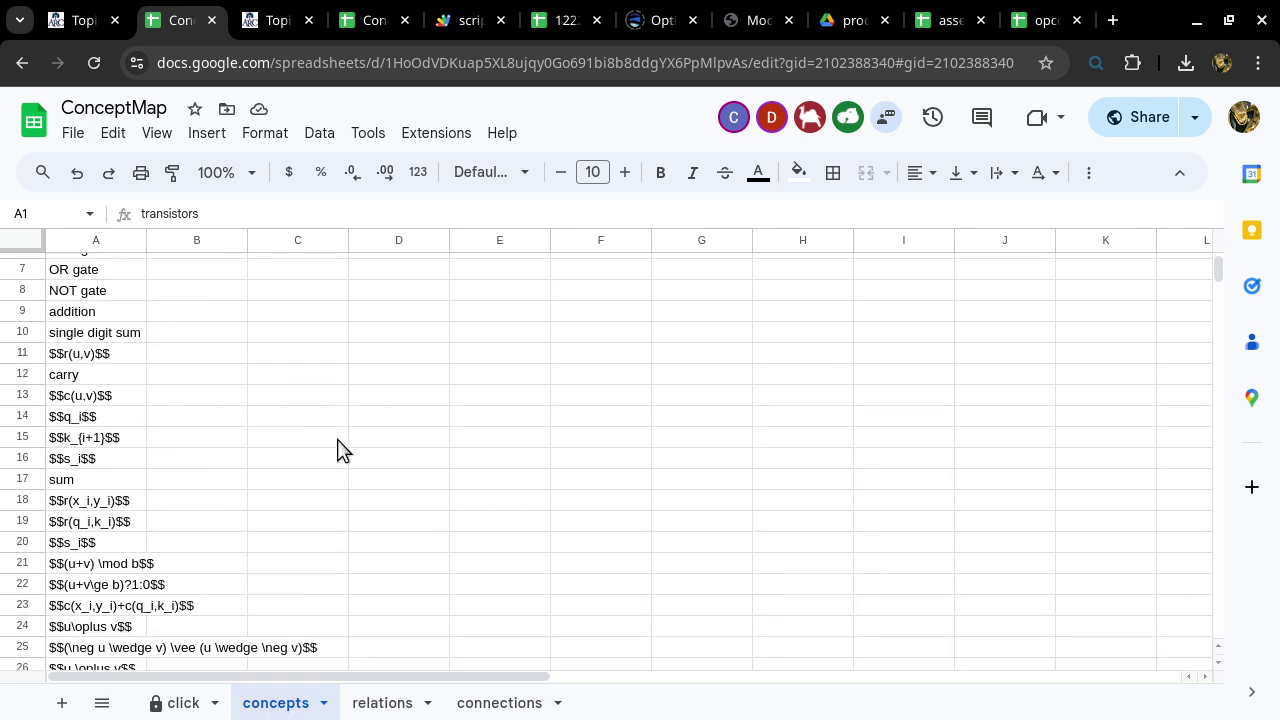
scroll(338, 450, "down", 2)
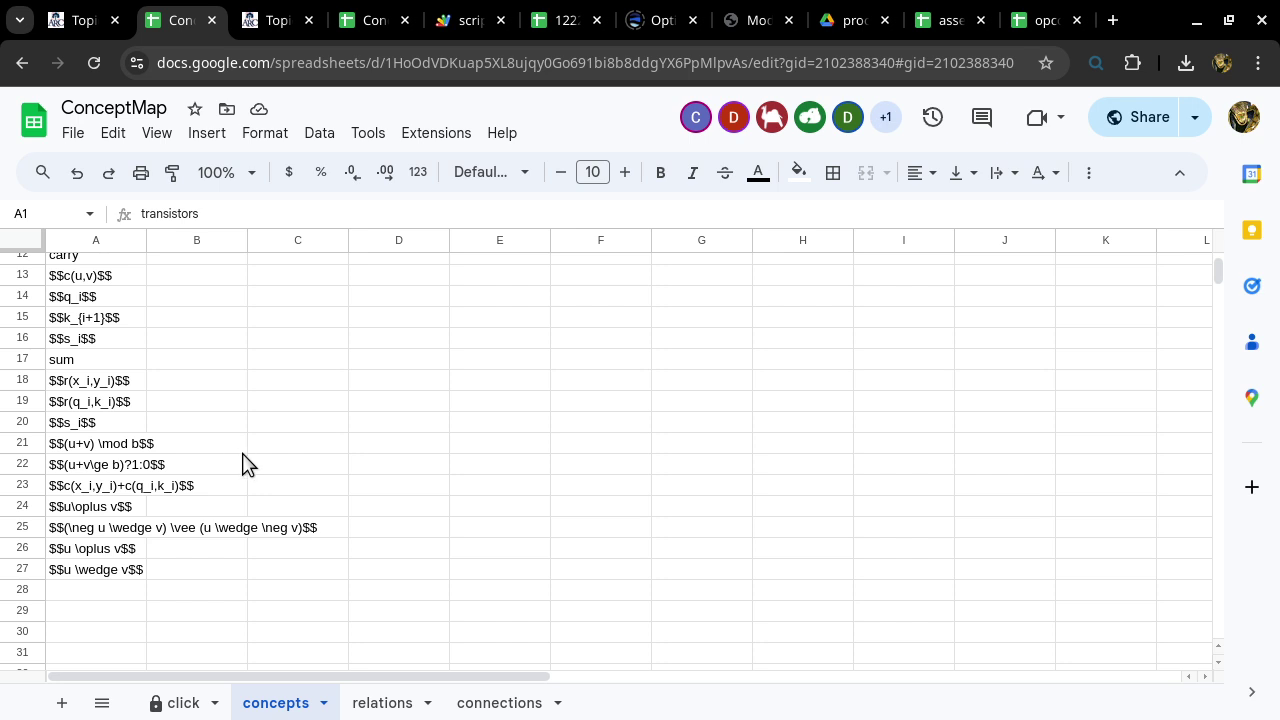
Point out entries on the concepts sheet, from transistors and the NAND gate through single digit sum to $$k_{i+1}$$
scroll(228, 448, "up", 3)
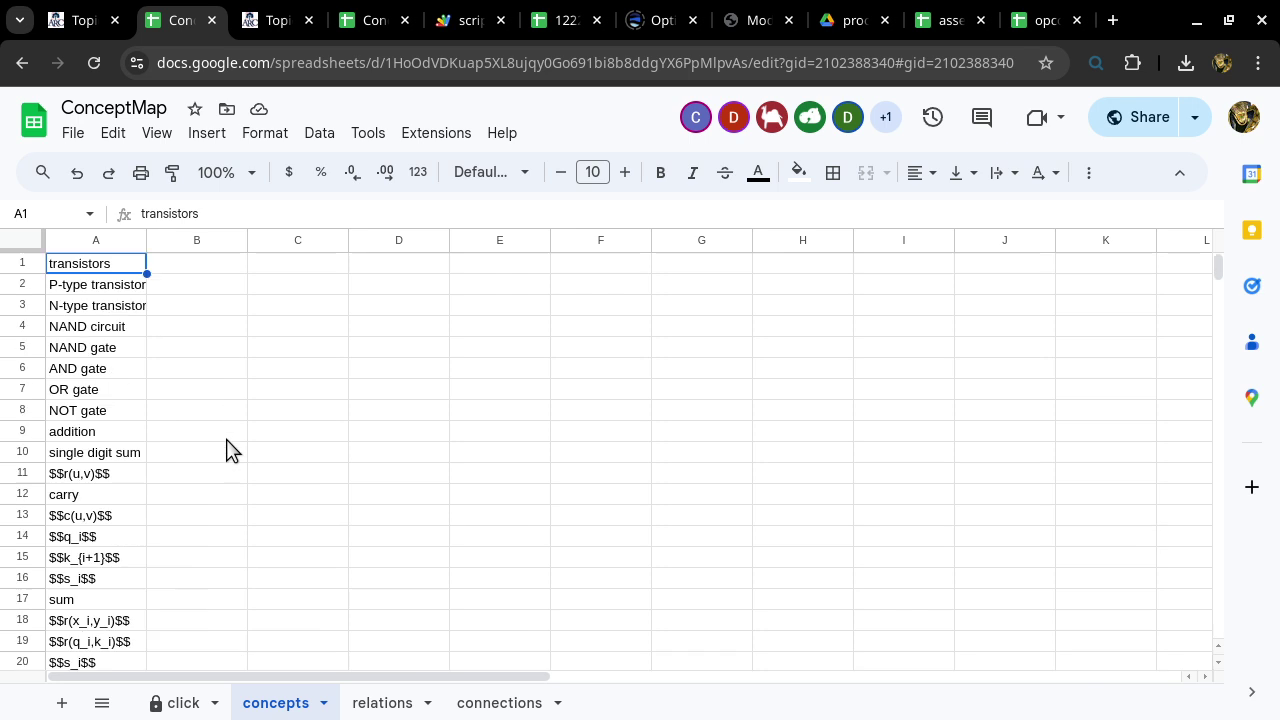
left_click(108, 310)
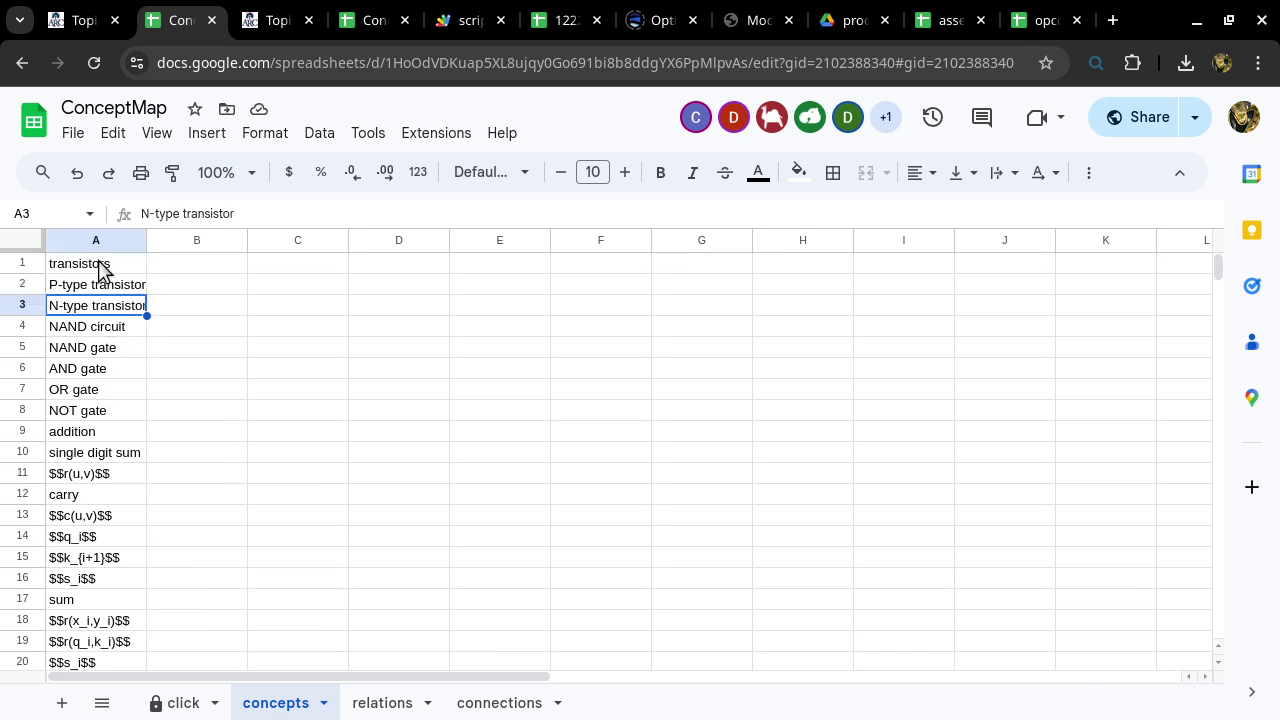
left_click(99, 263)
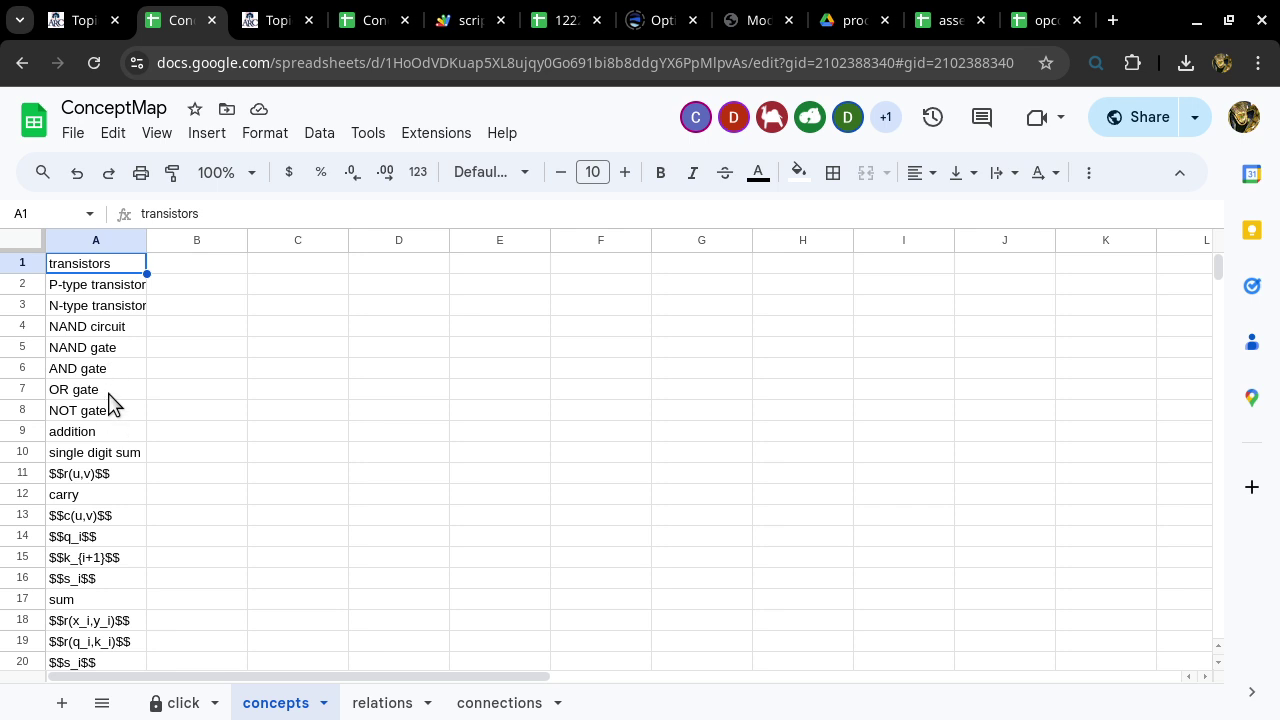
left_click(102, 350)
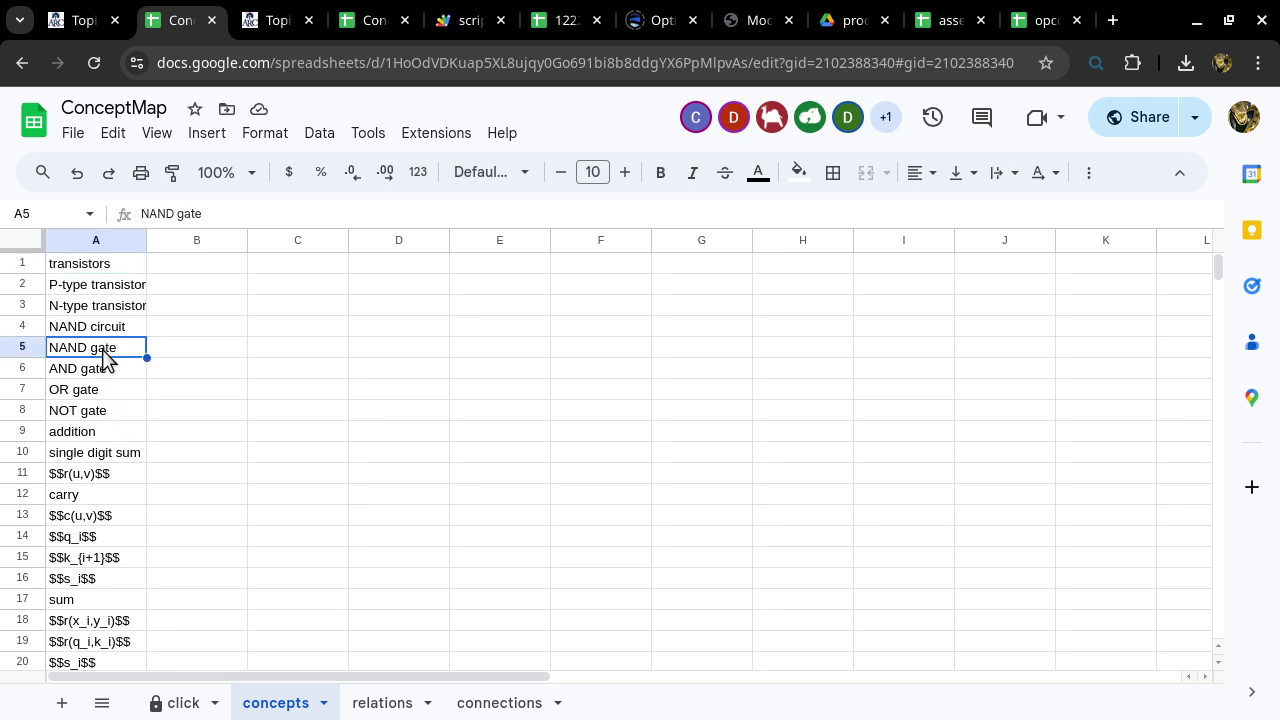
left_click(110, 456)
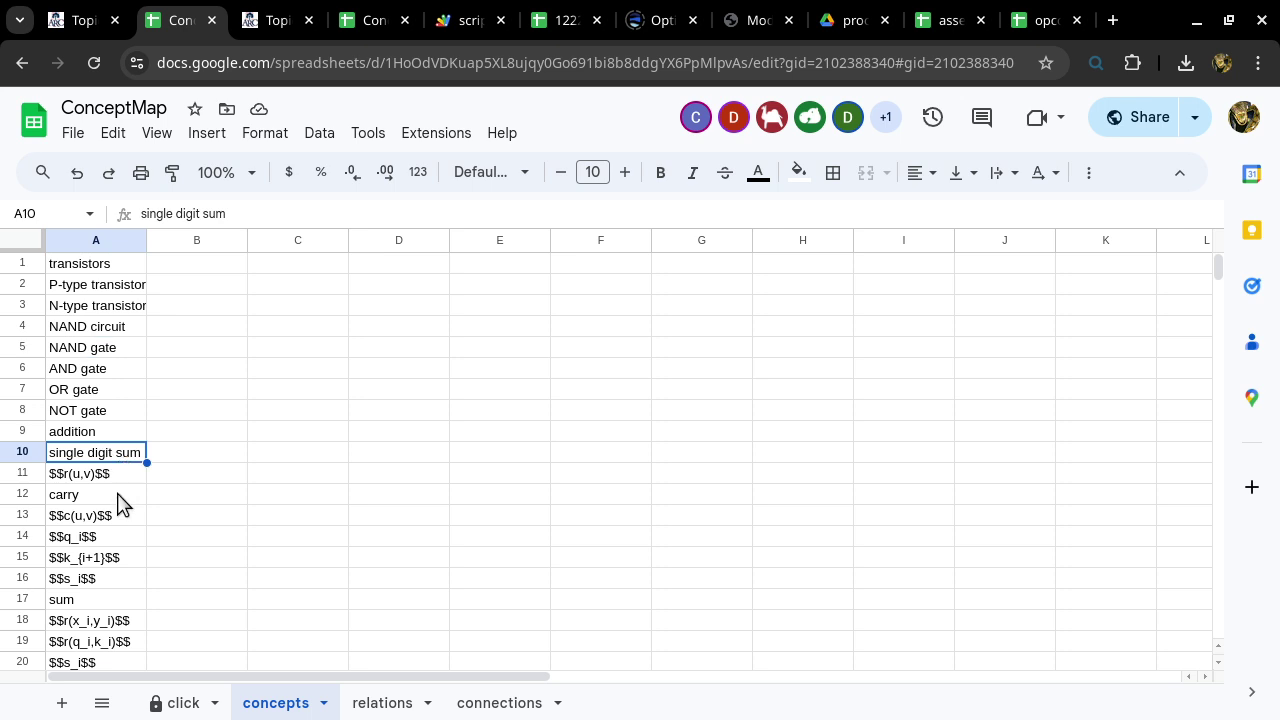
left_click(108, 556)
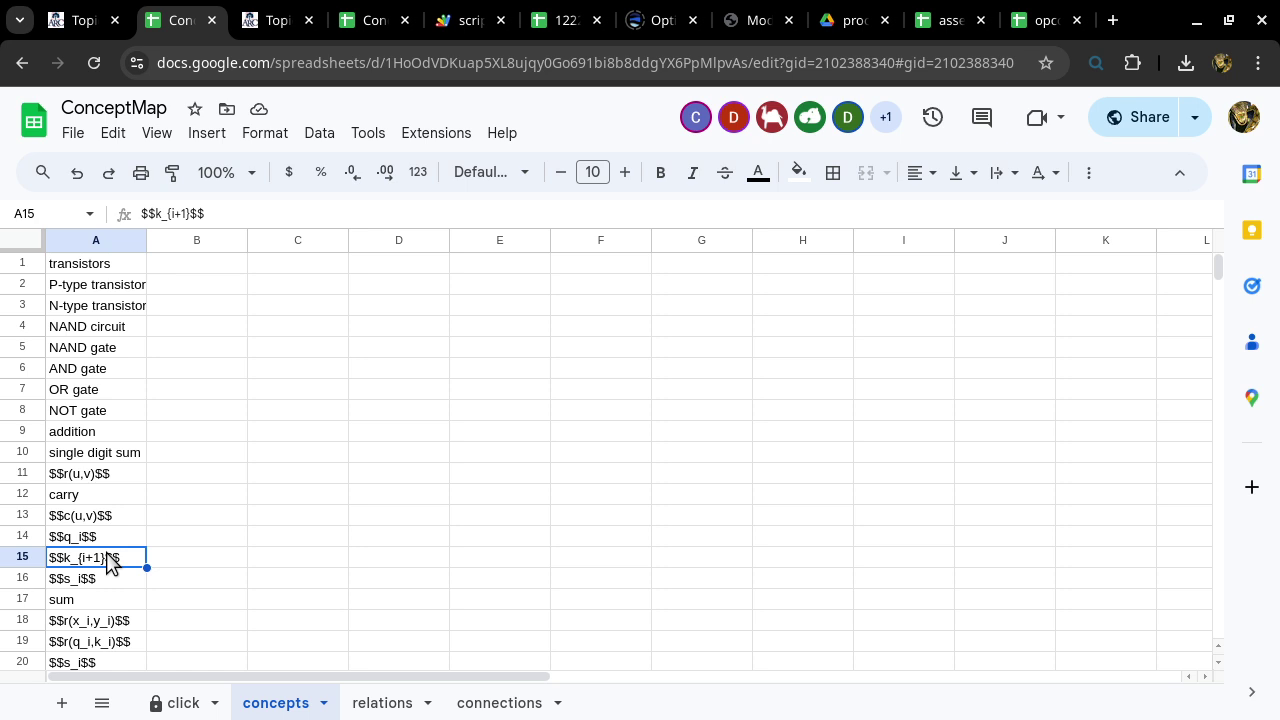
Open the relations sheet and point out the "is defined as", "depends on" and "is a part of" relations
left_click(362, 702)
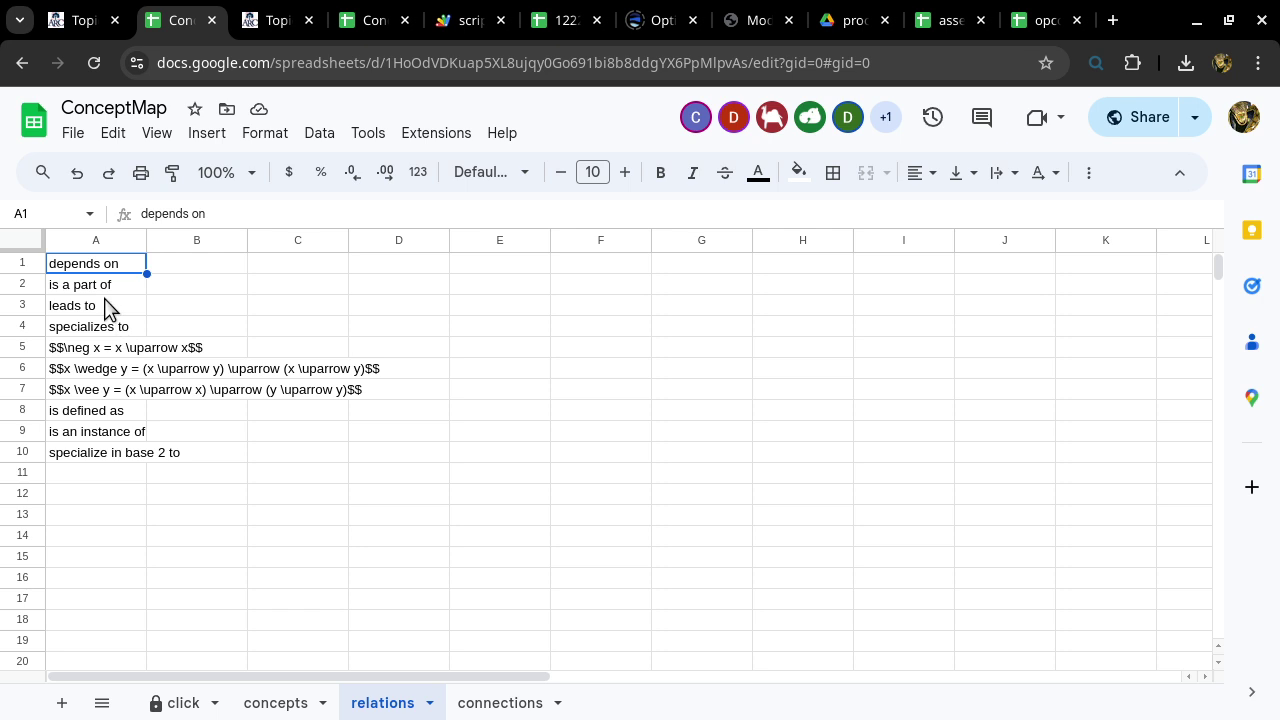
left_click(110, 412)
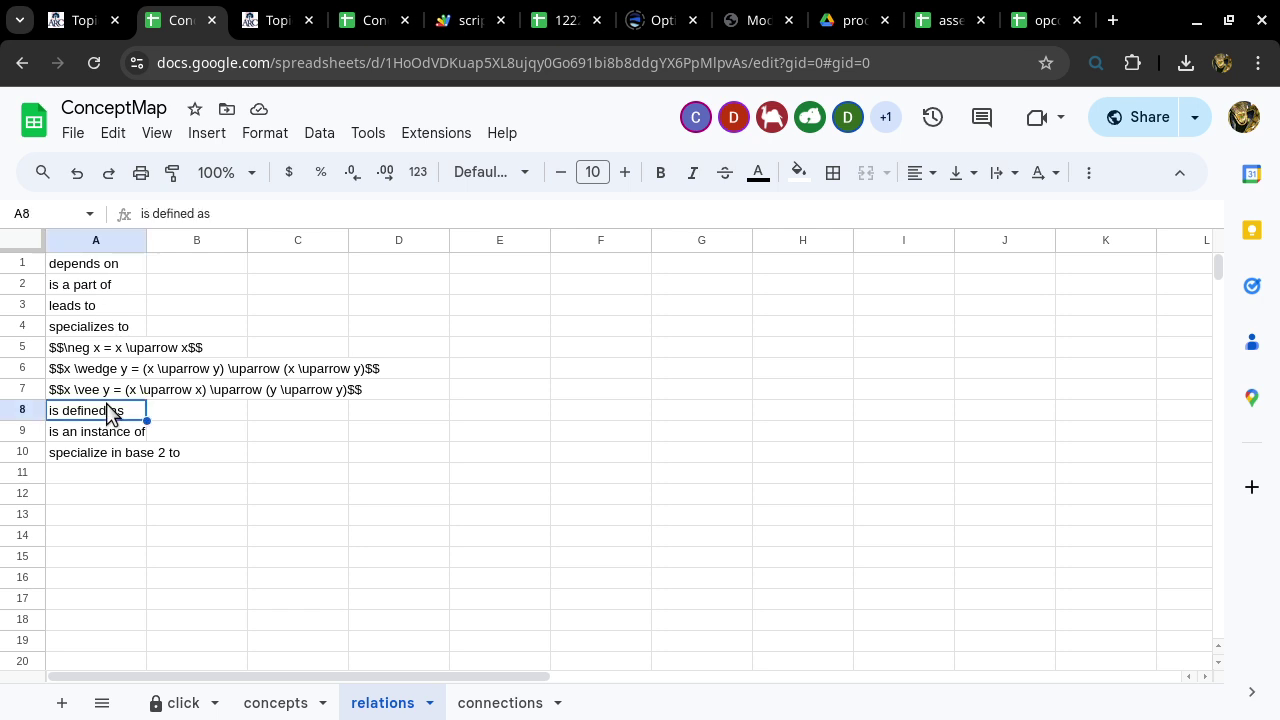
left_click(122, 274)
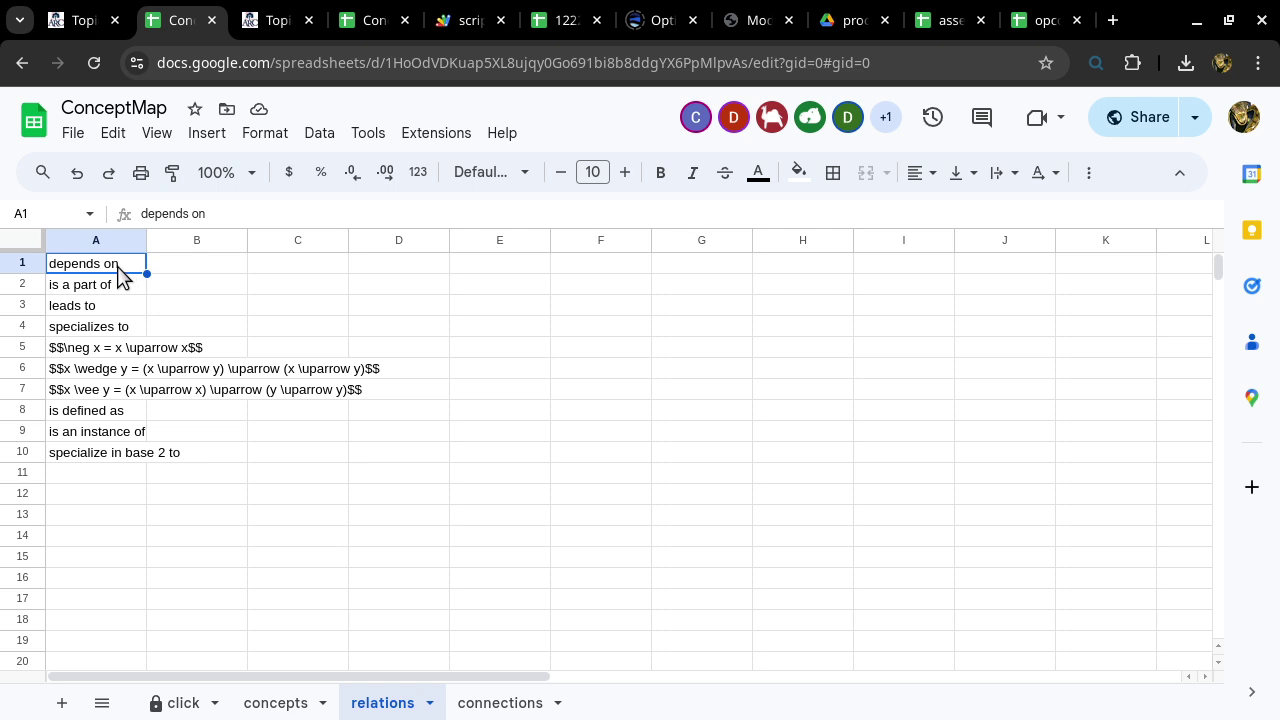
left_click(108, 288)
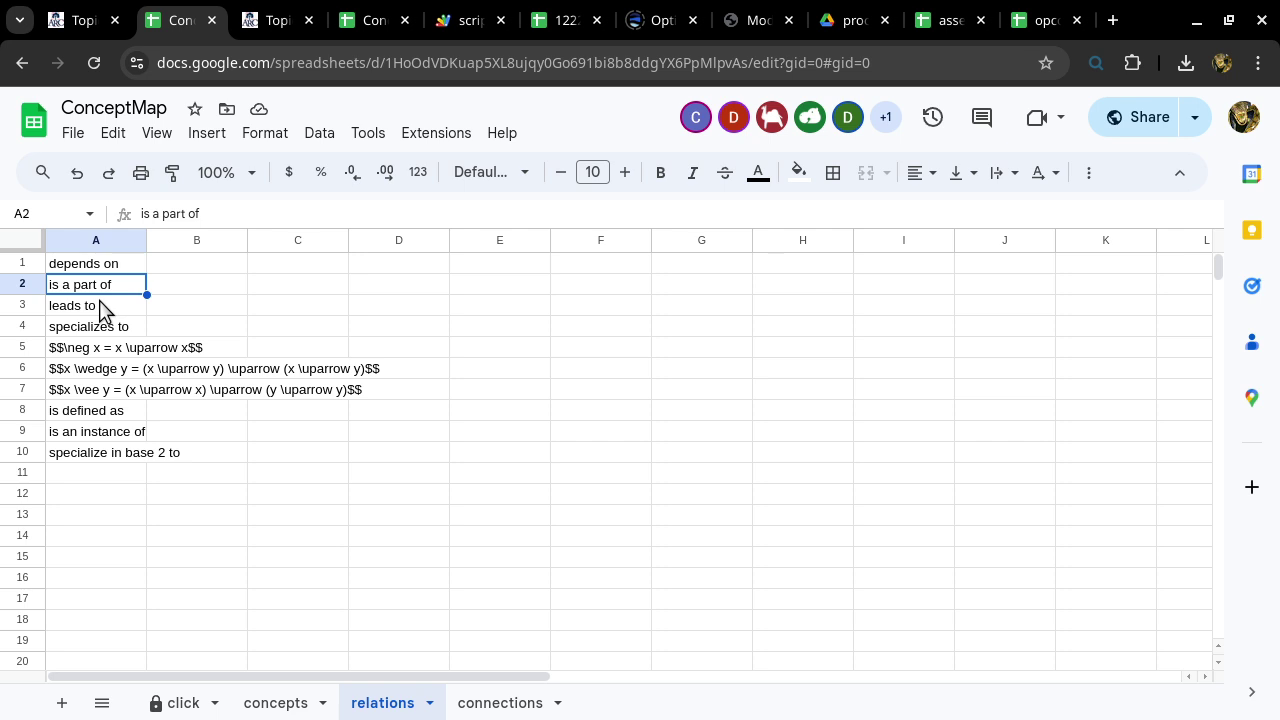
Revisit the concepts and relations sheets and examine how the connections sheet links them, down to its first empty rows
left_click(273, 703)
left_click(368, 704)
left_click(488, 704)
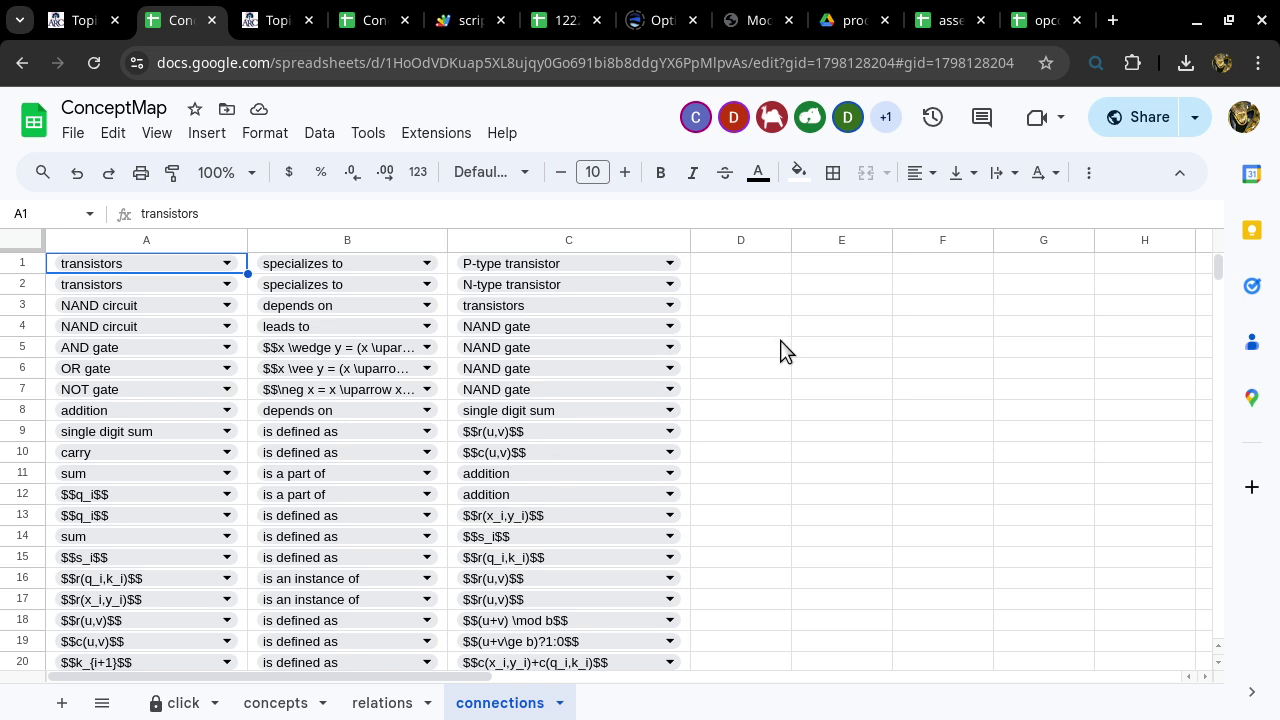
scroll(781, 350, "down", 4)
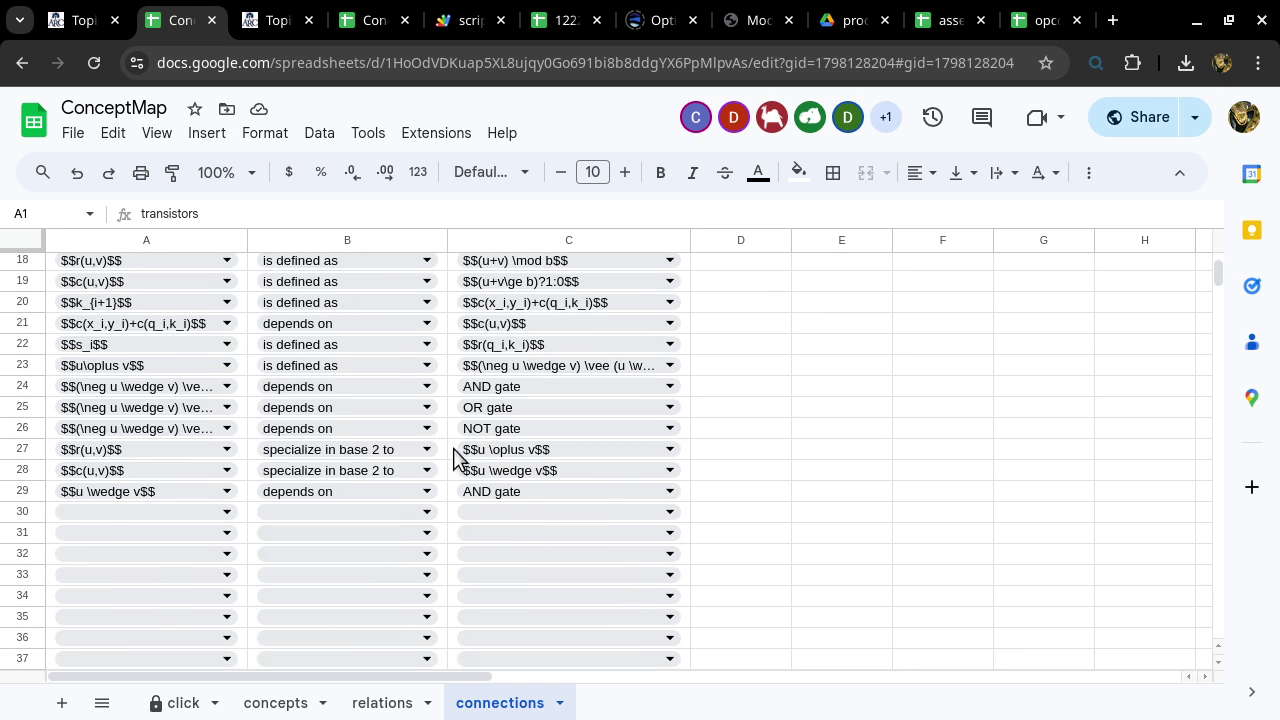
Examine the concept and relation choices offered in cells A30, C30 and B30 of the connections sheet without picking any
left_click(224, 515)
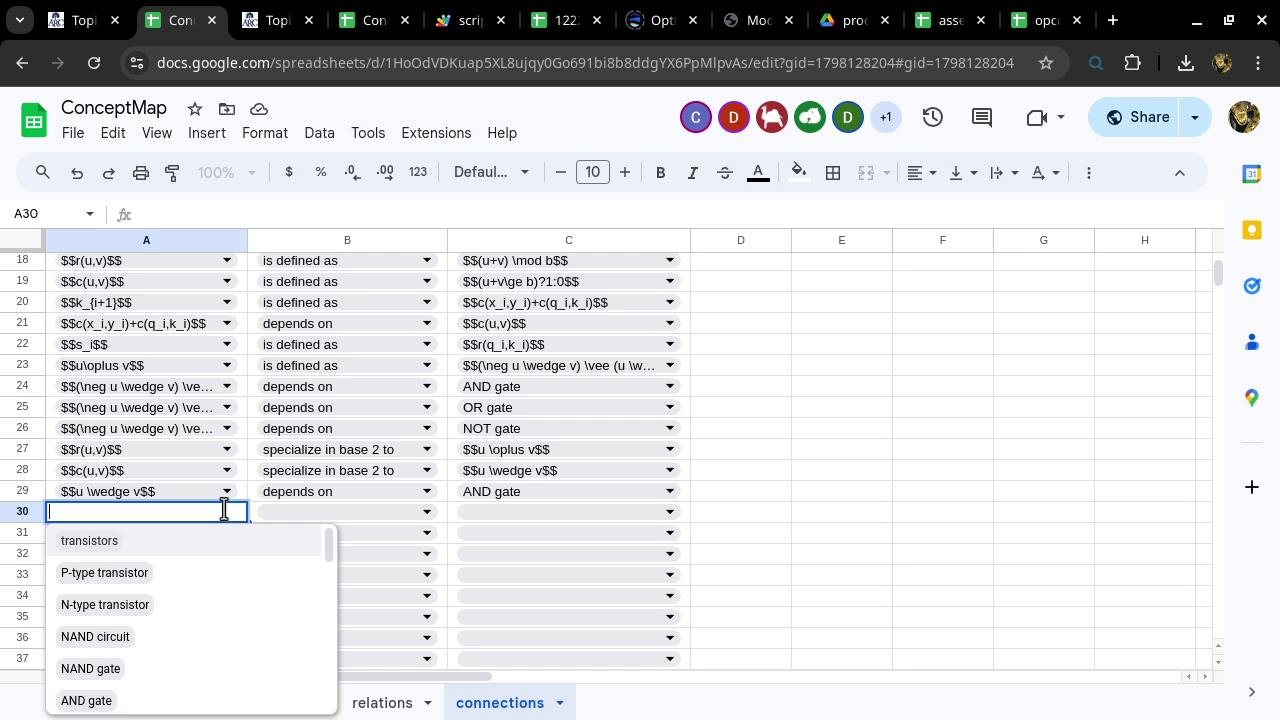
scroll(288, 558, "down", 10)
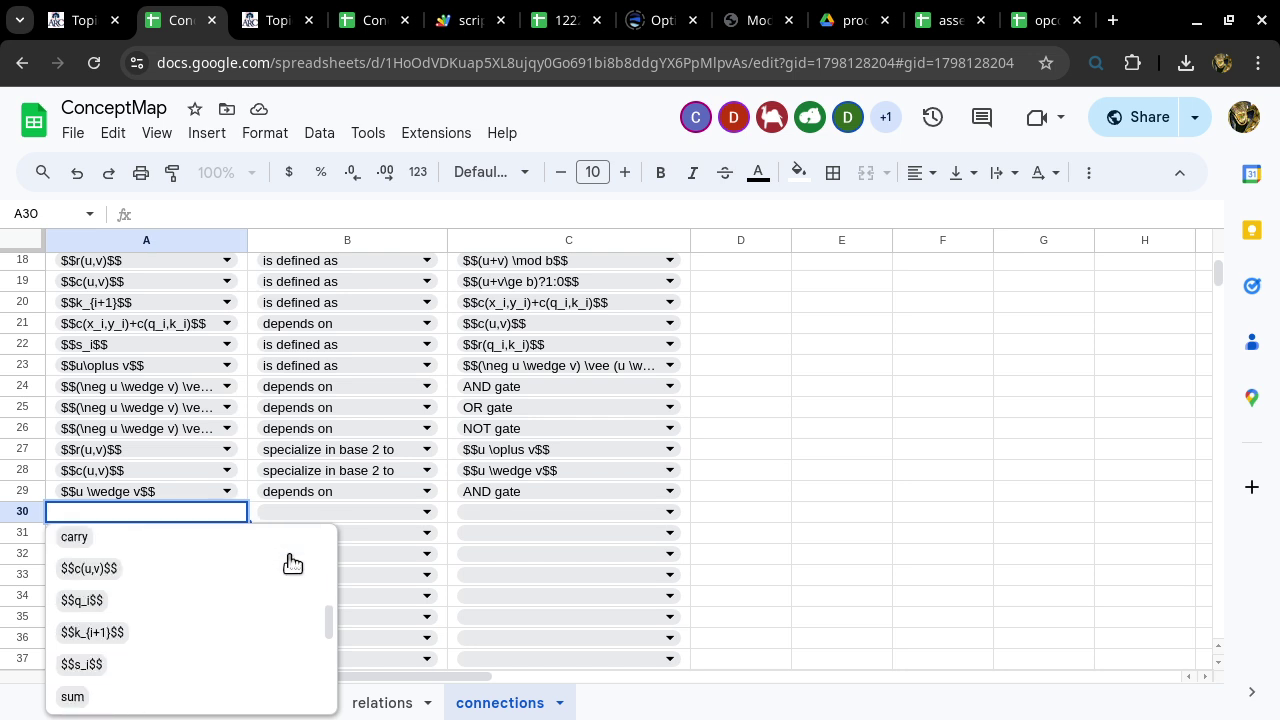
scroll(292, 563, "down", 5)
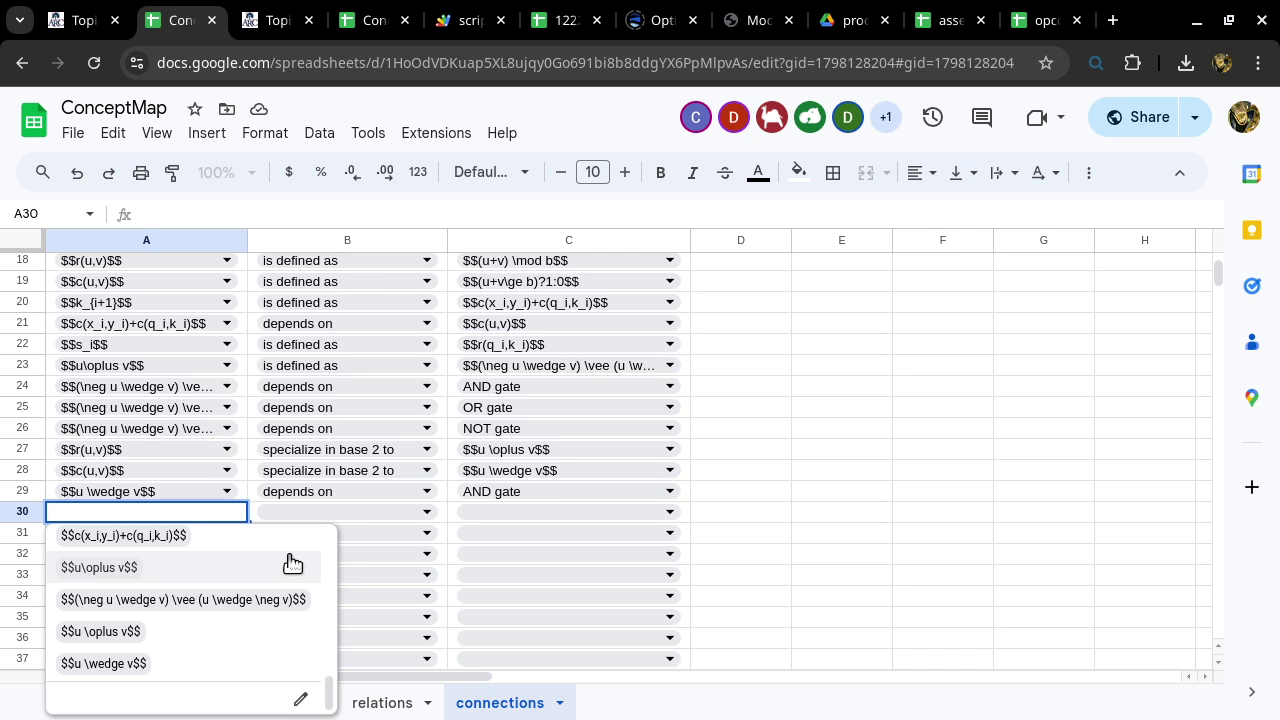
scroll(292, 563, "up", 5)
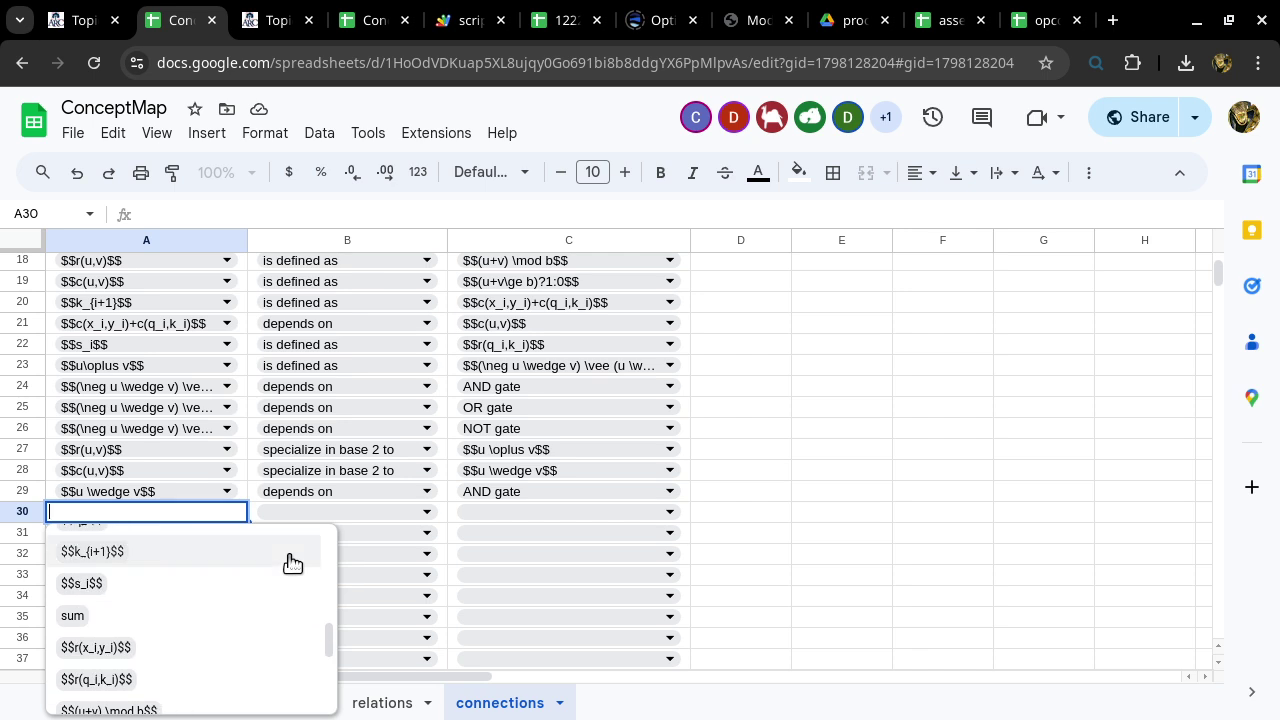
left_click(587, 511)
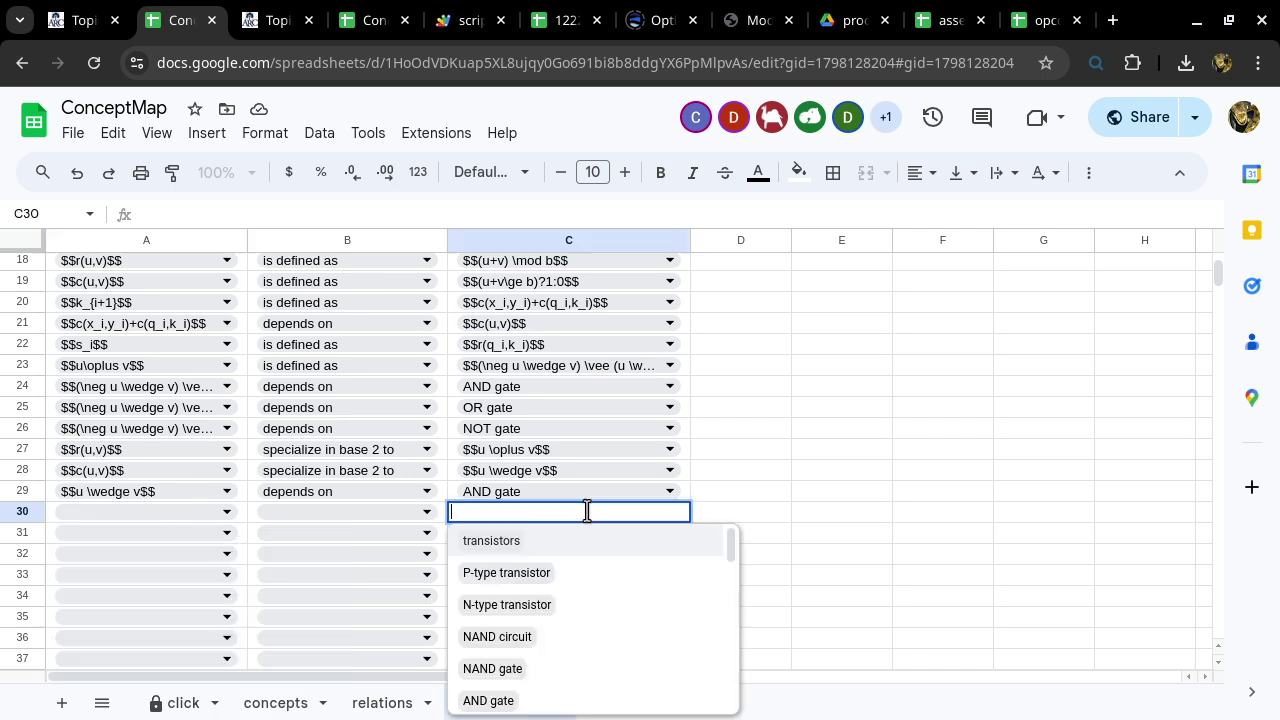
left_click(404, 511)
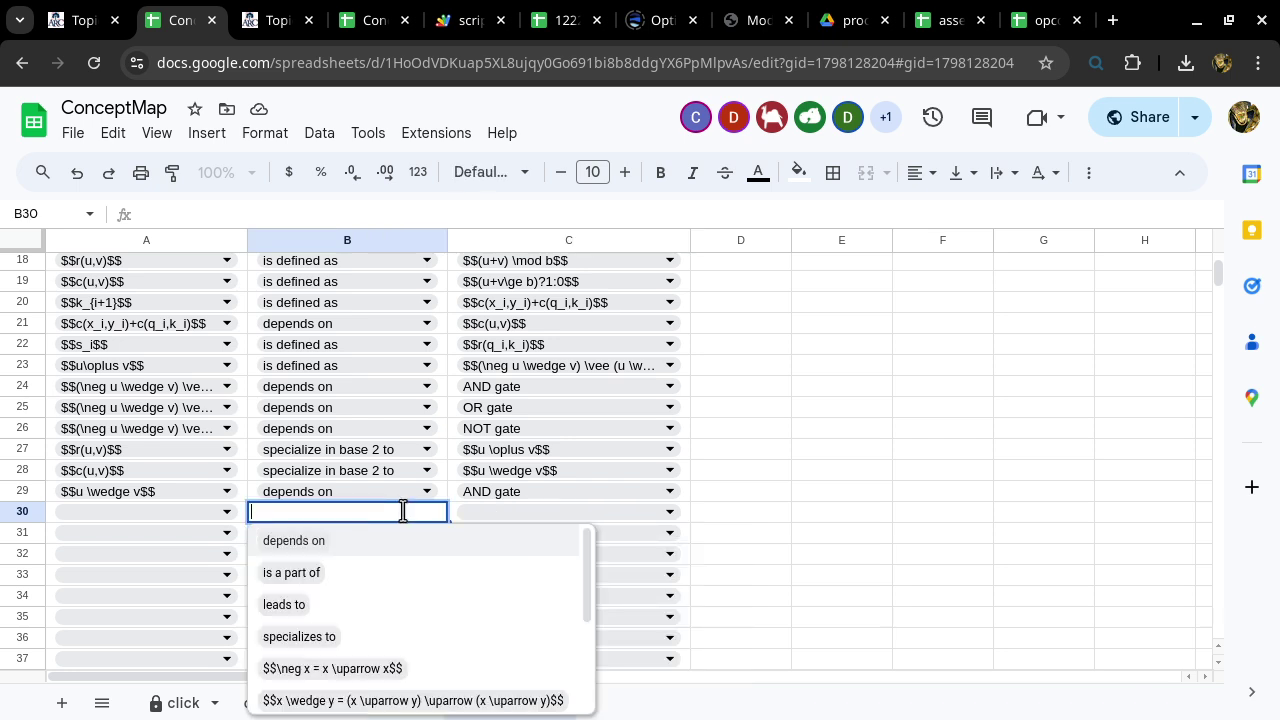
left_click(787, 432)
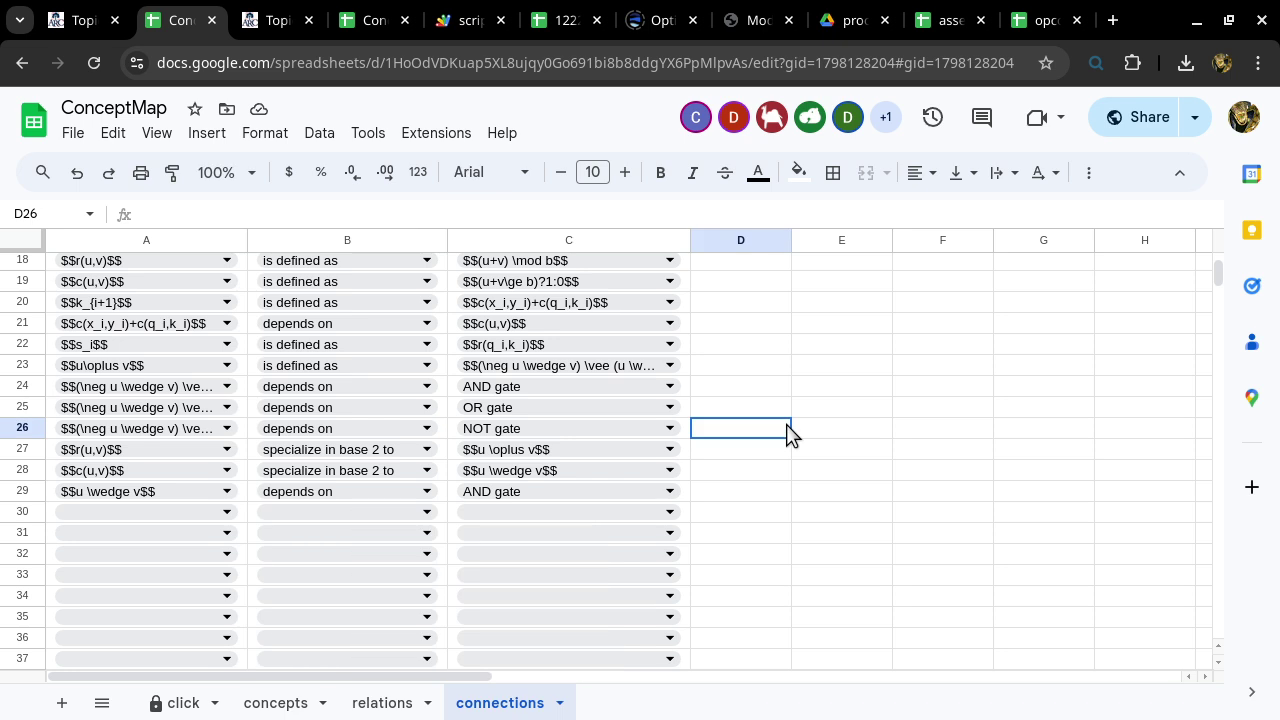
Return to the relations sheet and point out the first empty cell below its list of relations
left_click(380, 703)
left_click(112, 483)
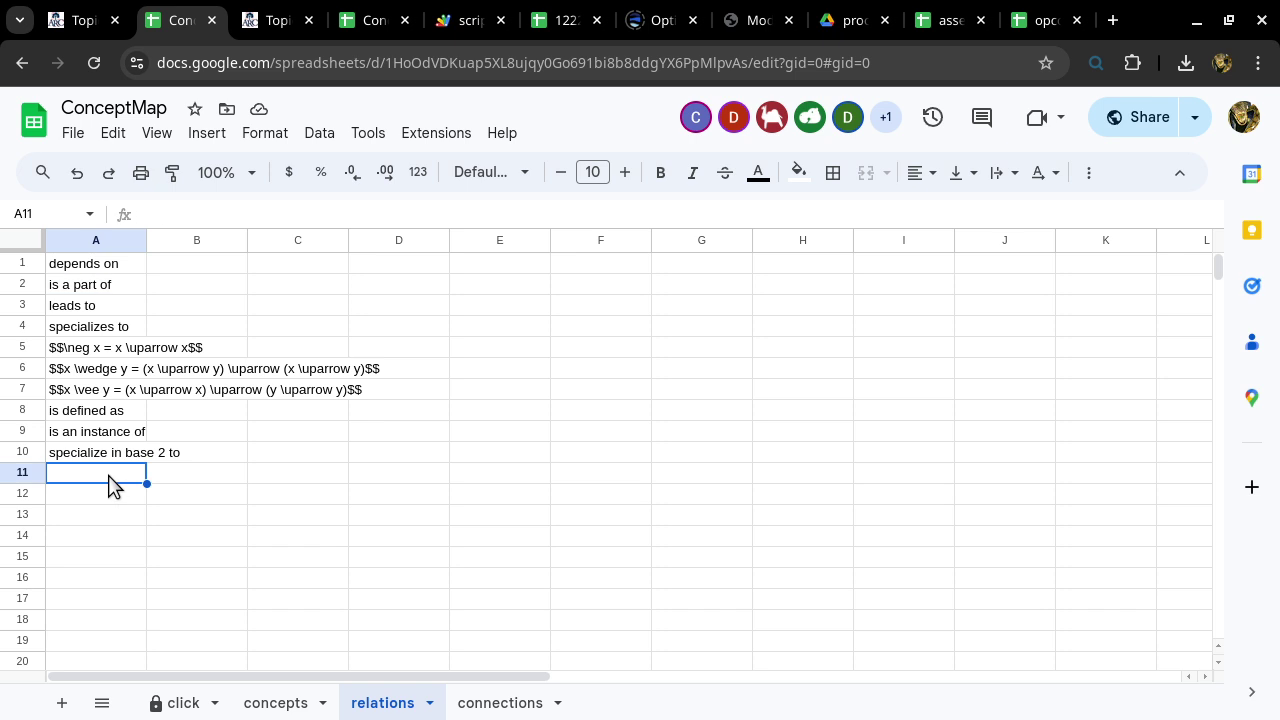
left_click(518, 295)
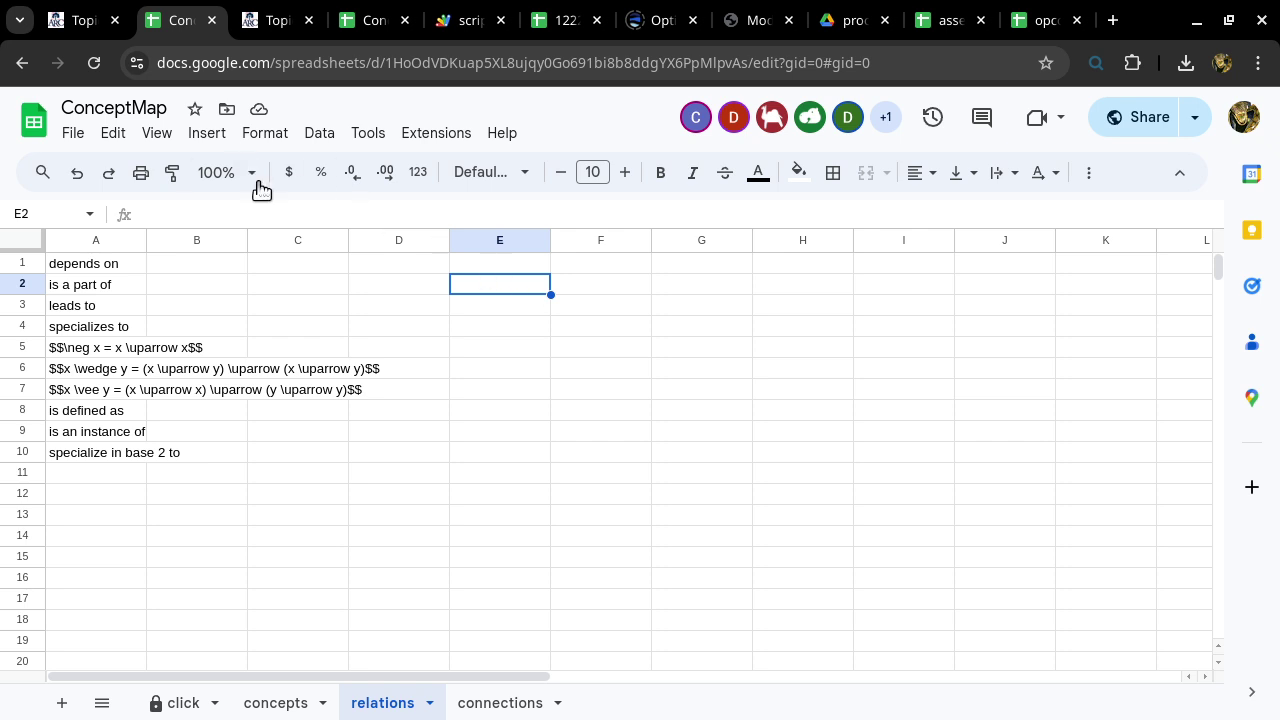
Open the link on the click sheet that displays the resulting Concept Map as a diagram
left_click(181, 702)
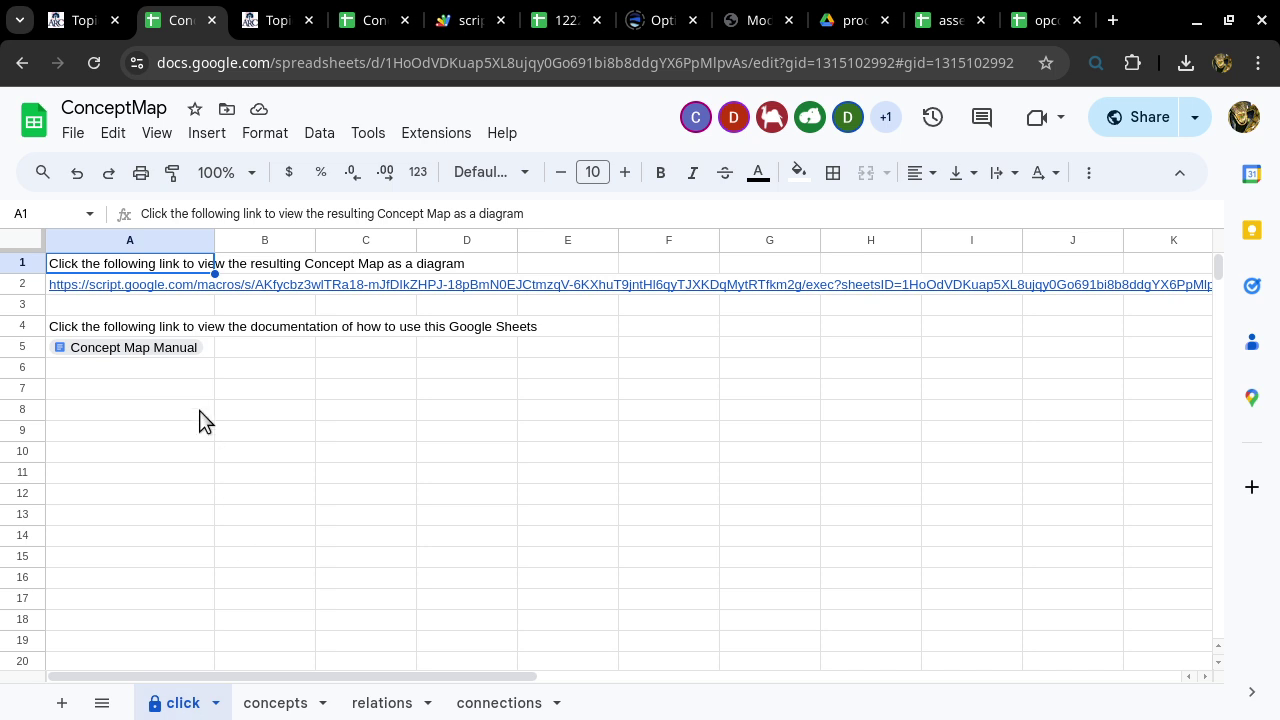
left_click(150, 288)
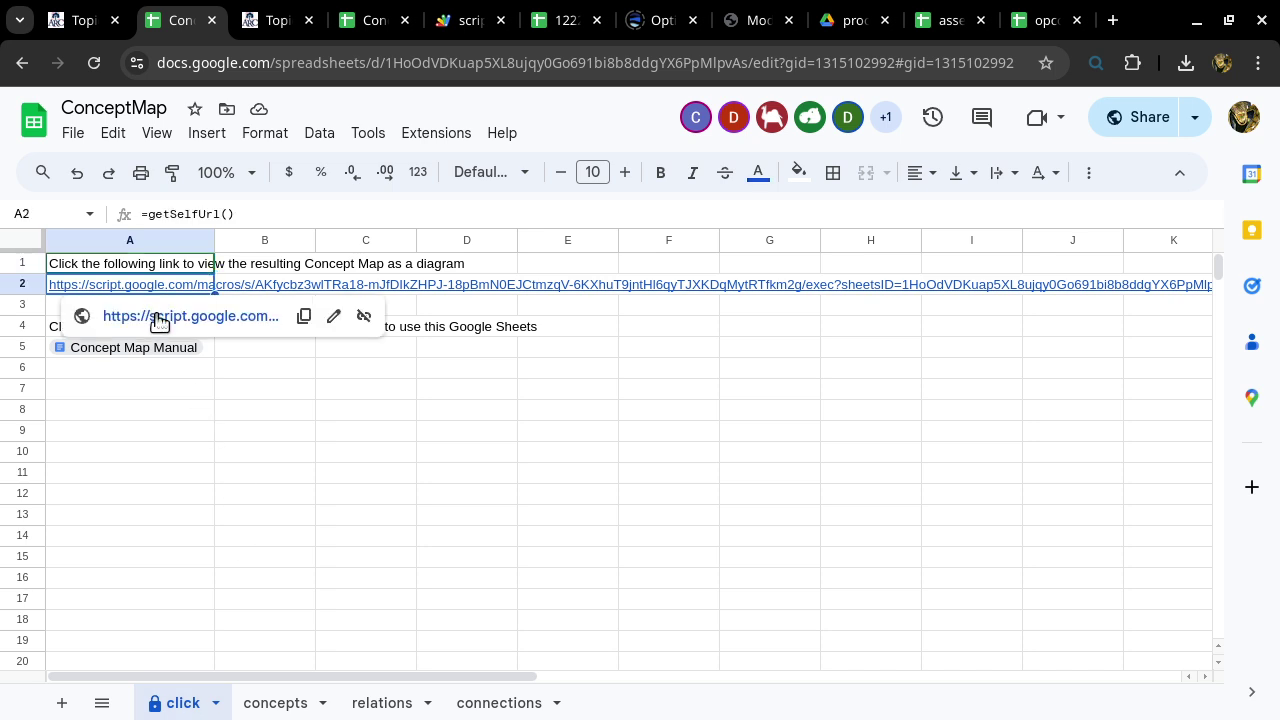
left_click(157, 318)
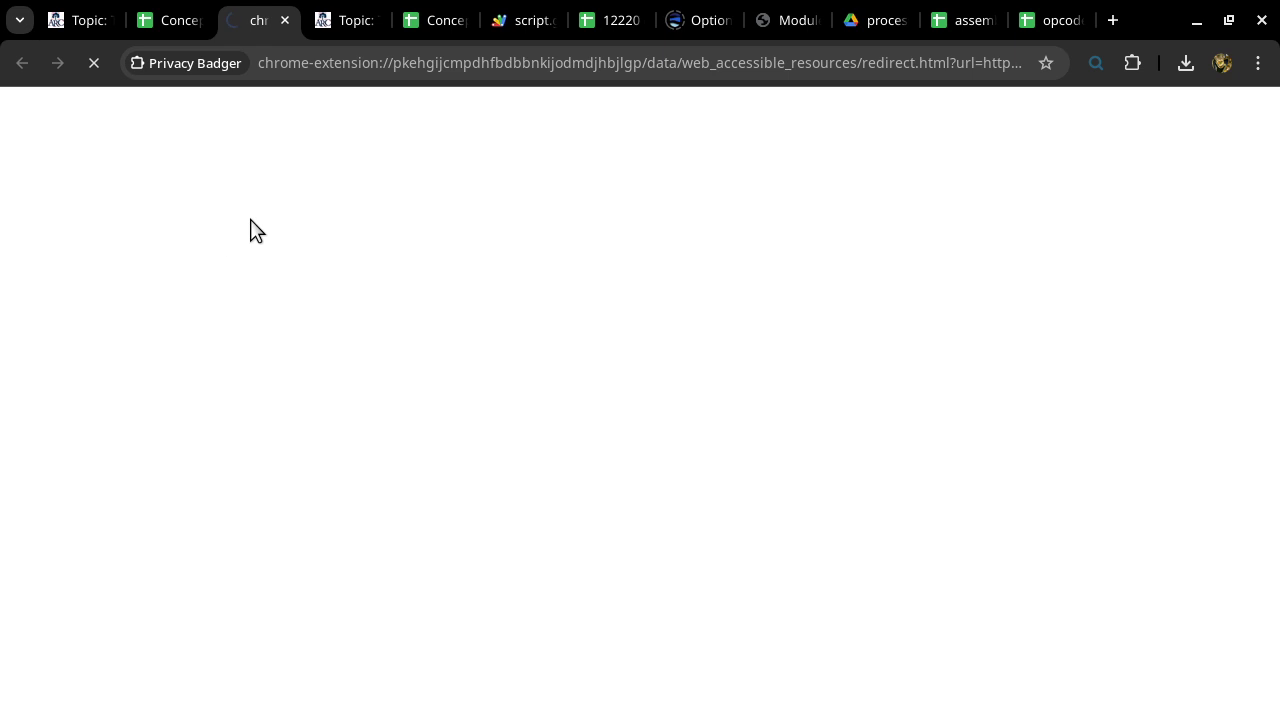